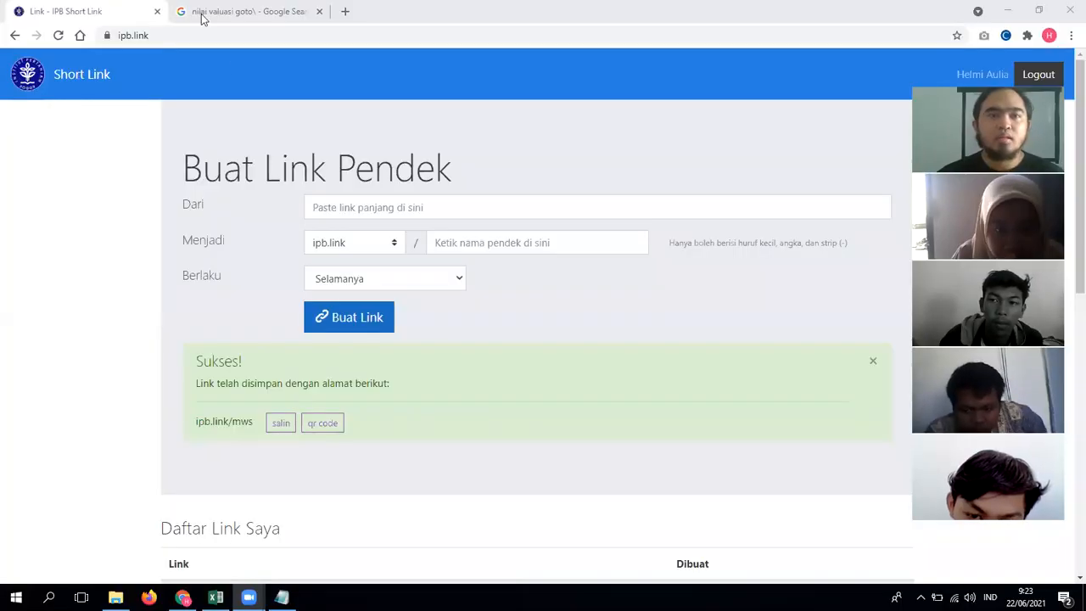
Step: Close the IPB Short Link and Google search tabs, keeping a fresh New Tab, then show Notepad
click(203, 15)
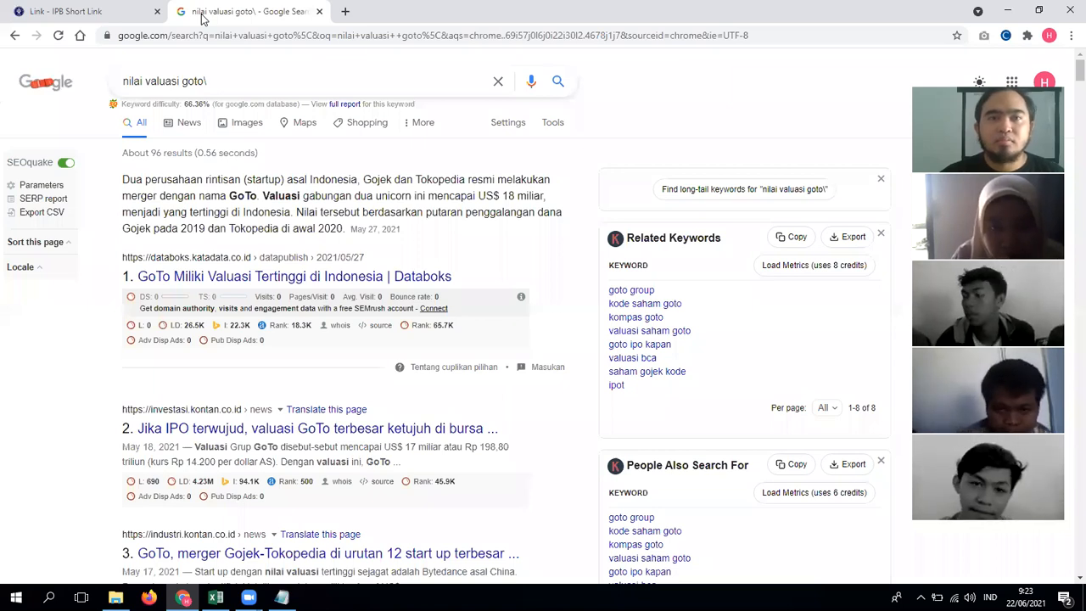
click(157, 11)
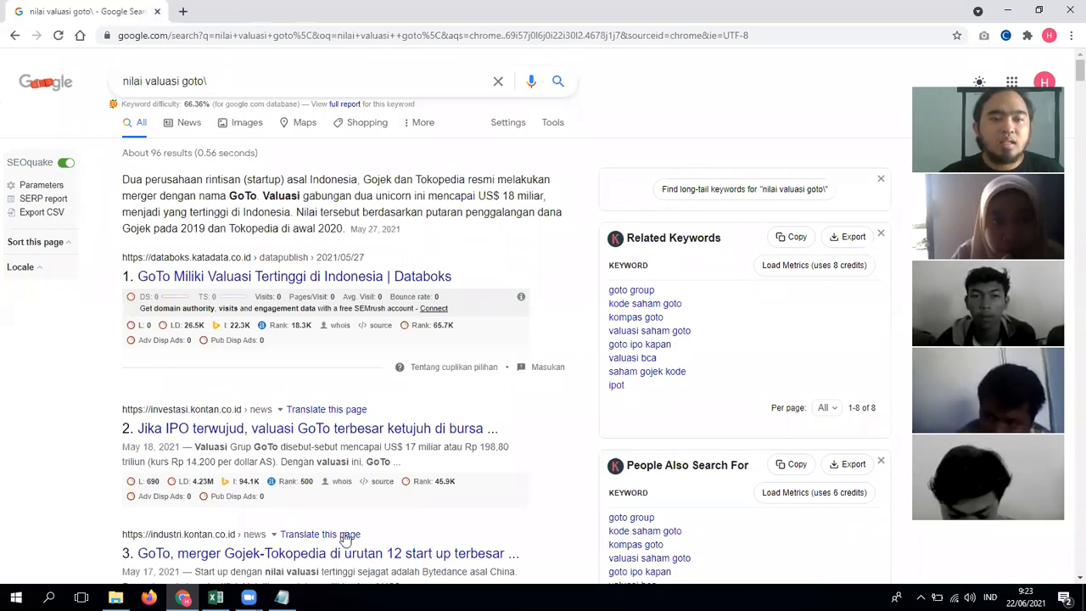
click(182, 11)
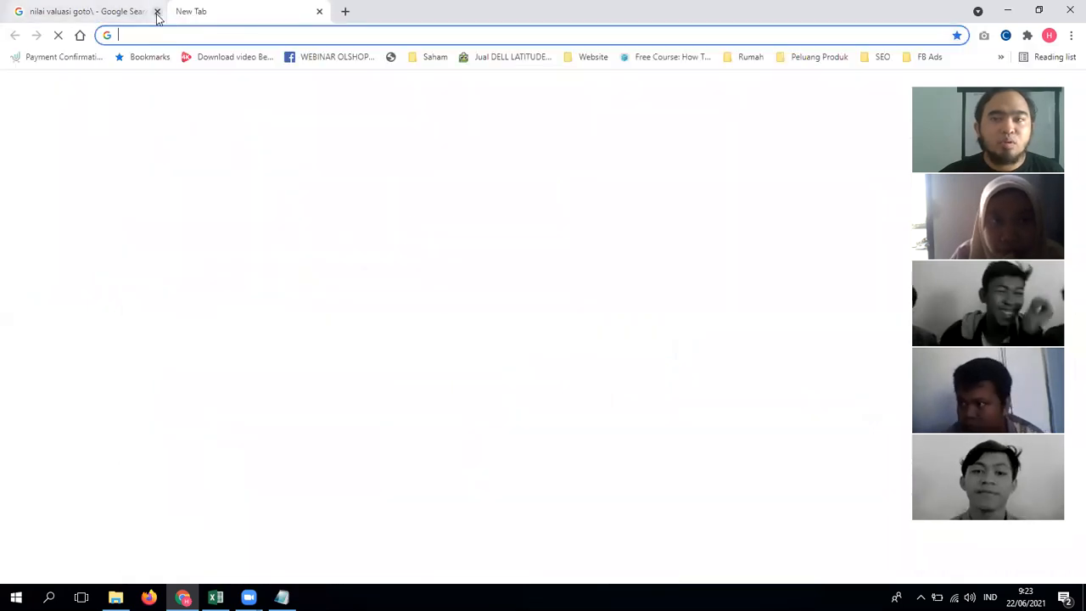
click(157, 12)
click(282, 598)
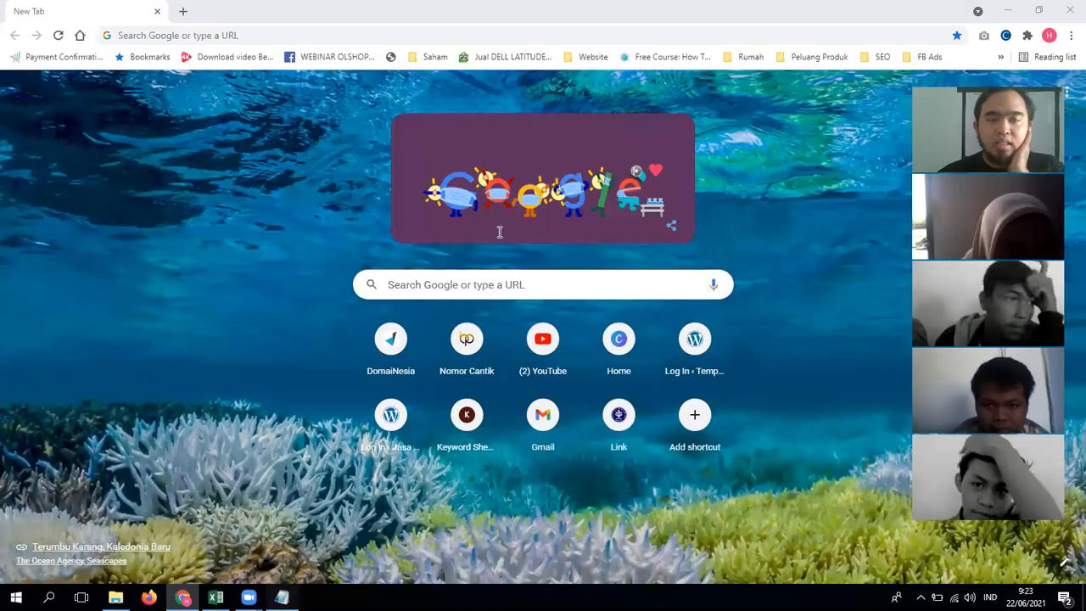
Step: Reposition the Notepad window and type the lines Website, Domain and Hosting
drag(577, 53, 618, 108)
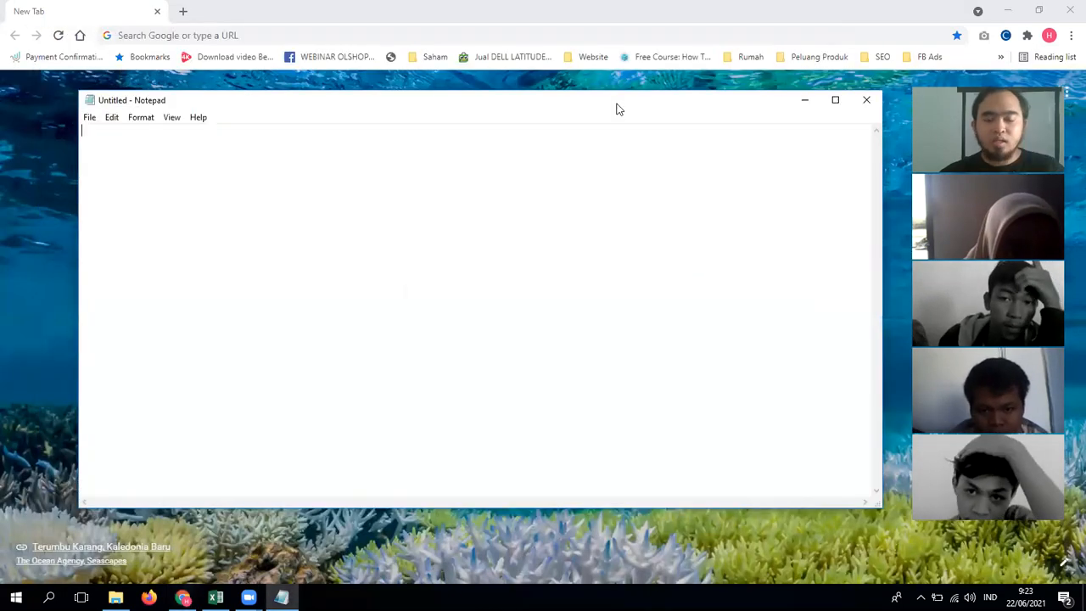
text(Website)
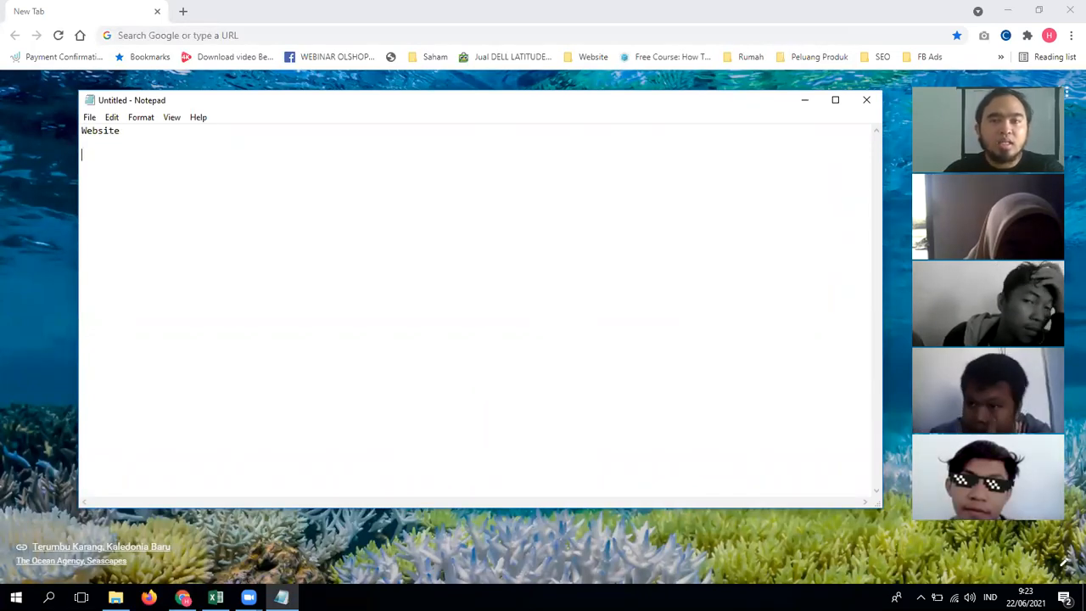
key(Return)
key(Return)
text(Domain)
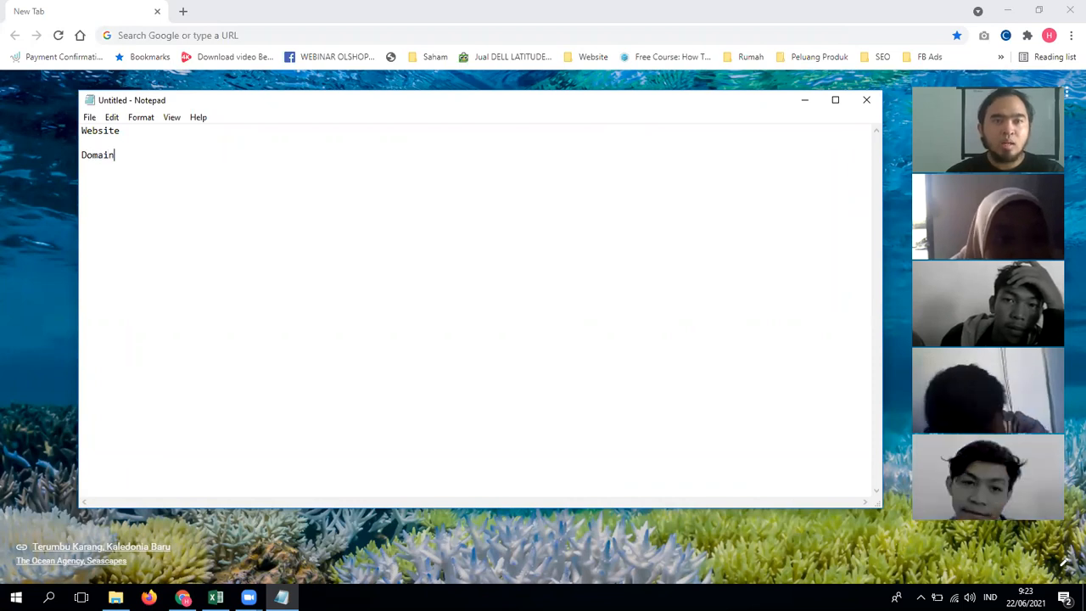
key(Return)
text(Hosting)
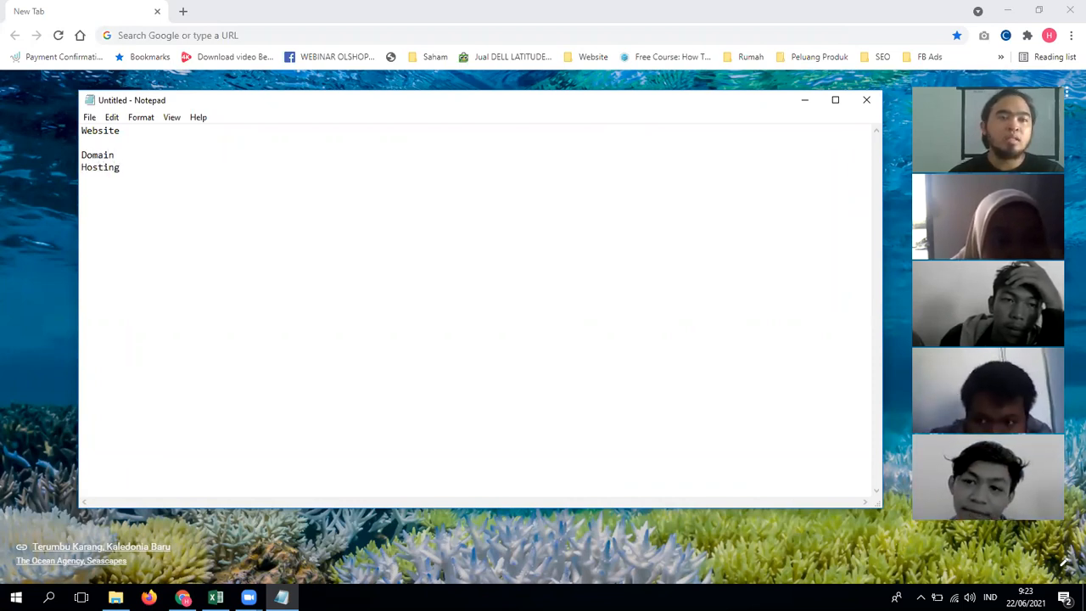
Step: Complete the Domain line as 'Domain = Alamat', replacing '= Extension'
key(Up)
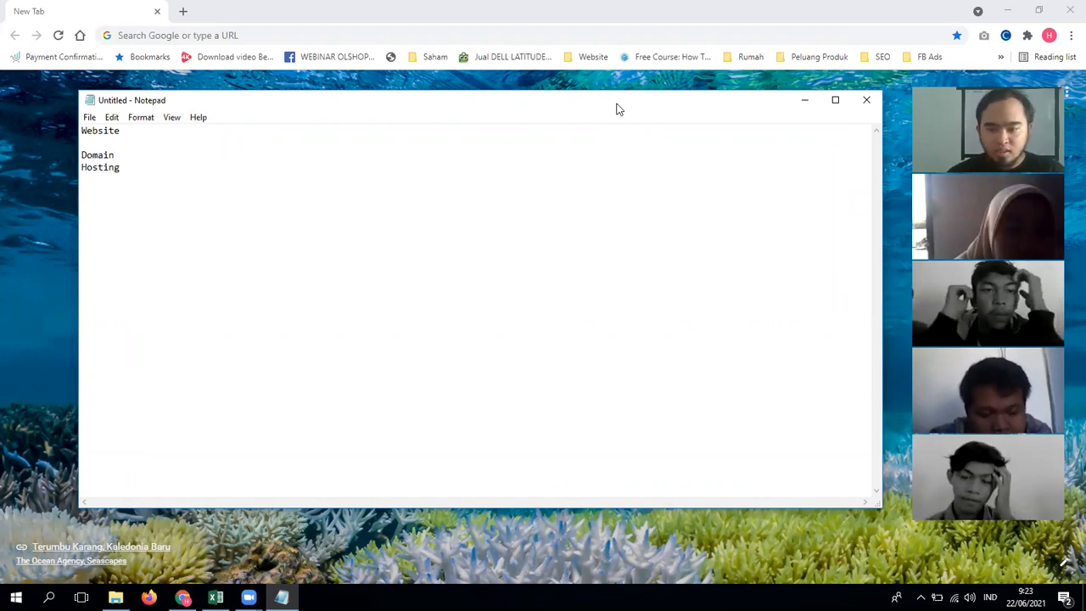
text(= Extension)
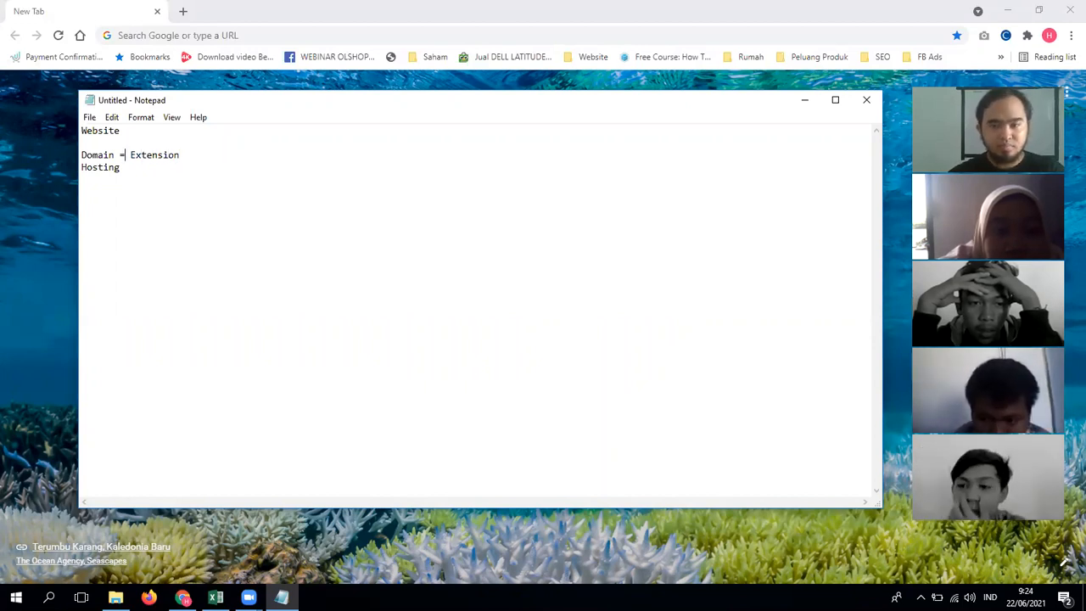
drag(124, 155, 182, 155)
key(BackSpace)
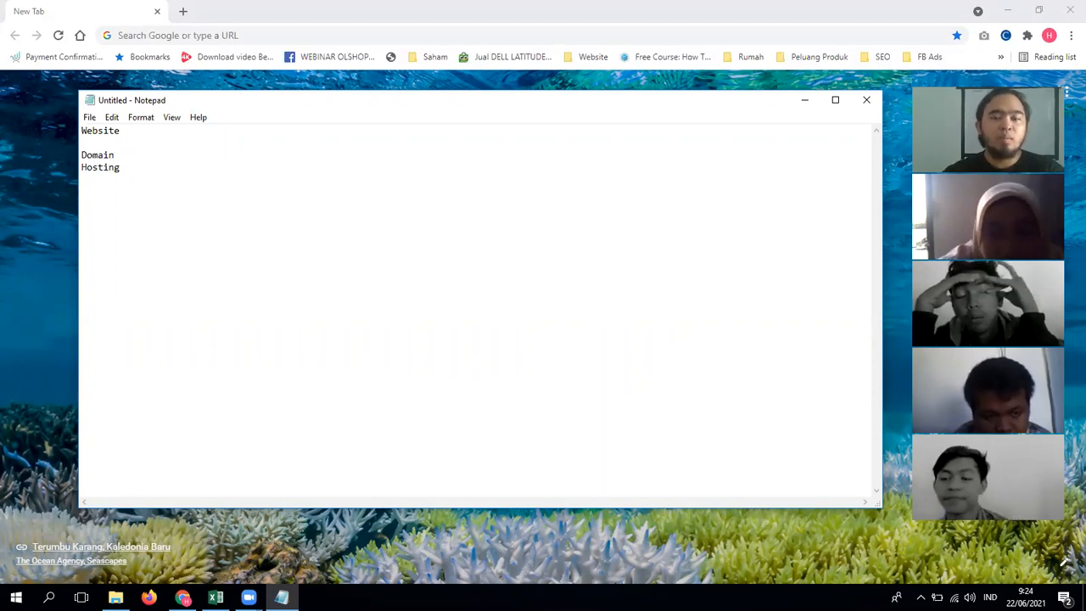
text(= Alamat)
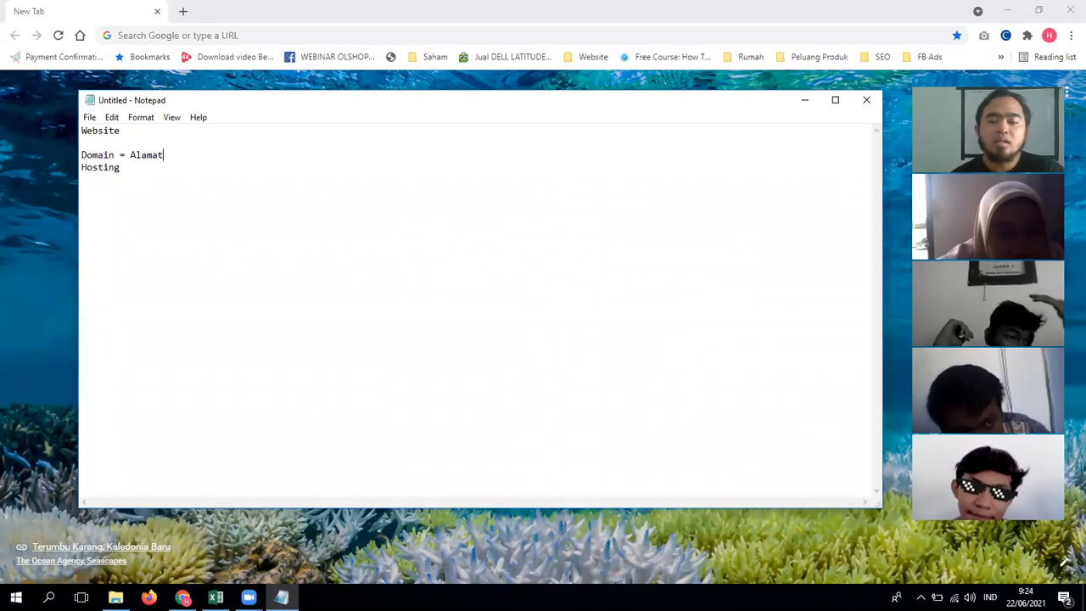
Step: Complete the Hosting line as 'Hosting = Tempat Penyimpanan'
key(Down)
text(= Temoa)
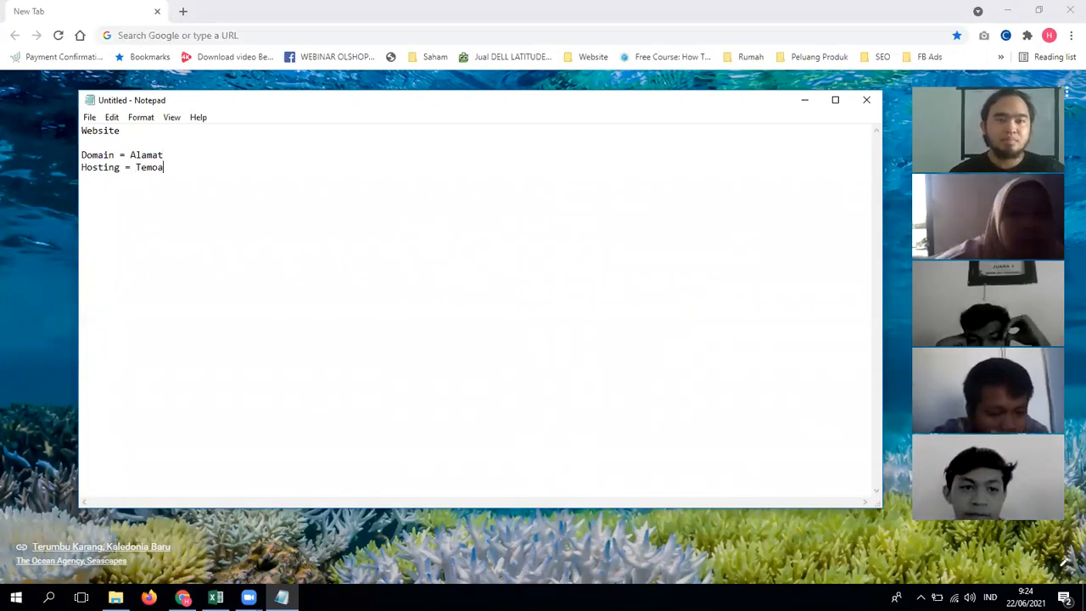
key(BackSpace)
text(at P)
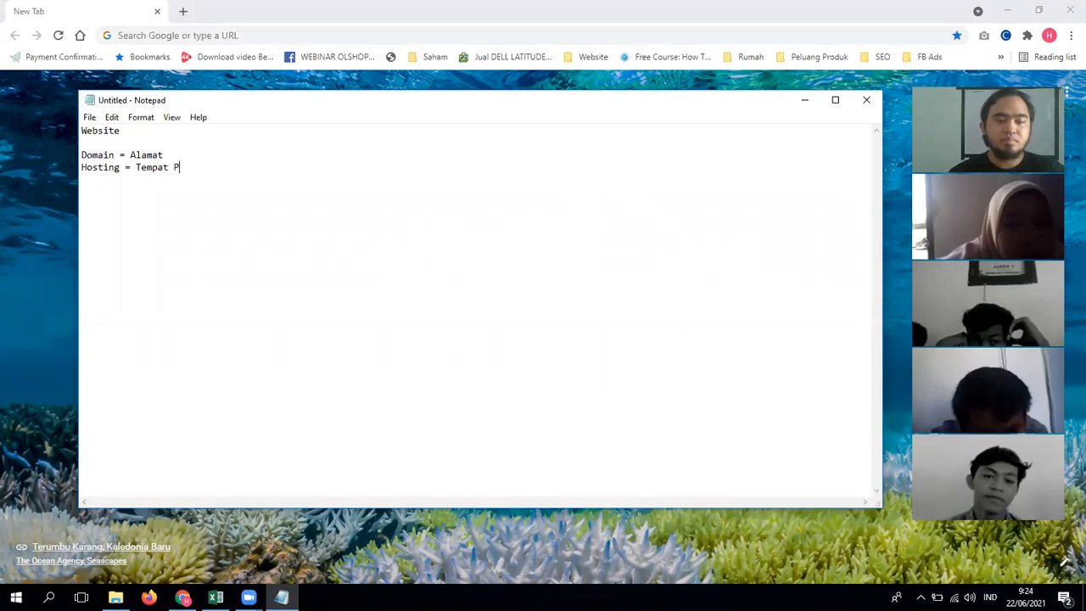
text(enyimpanan)
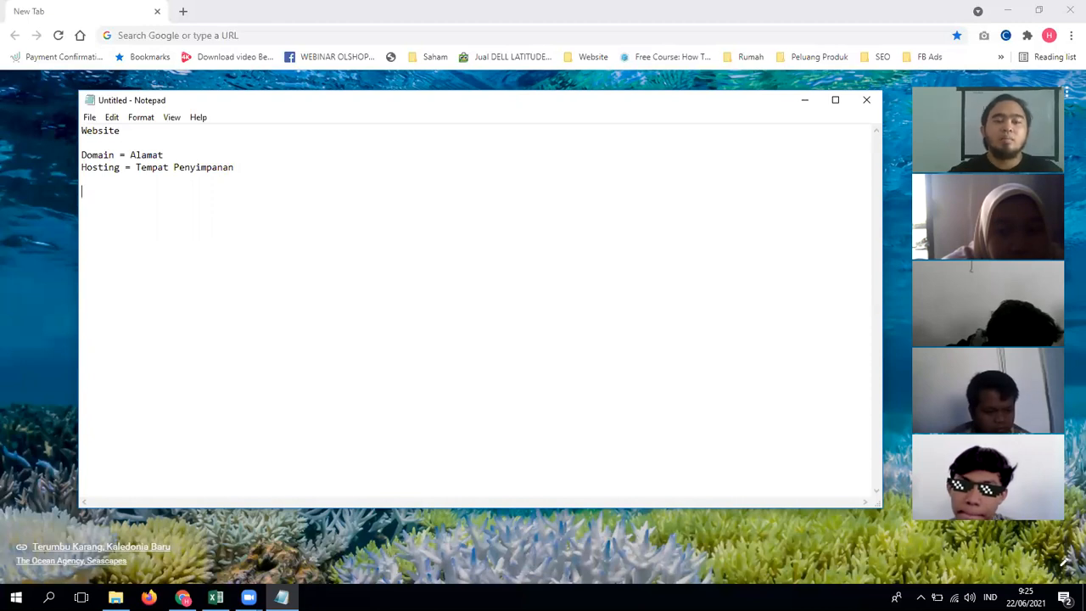
Step: Add HDD and SSD lines labelled '= Adek' and '= Kakak'
text(HDD)
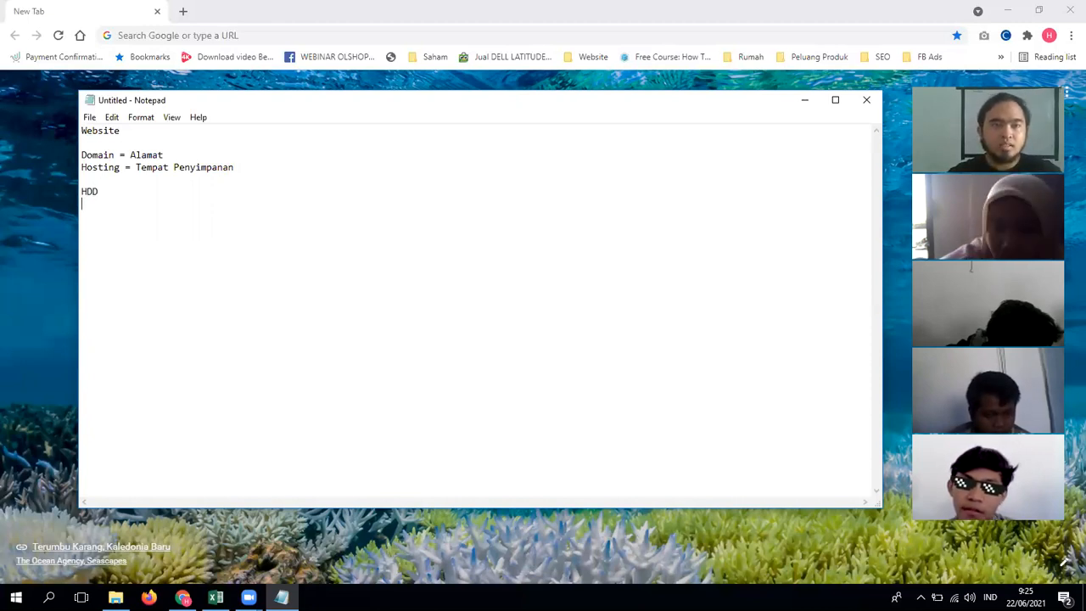
key(Return)
text(SSD)
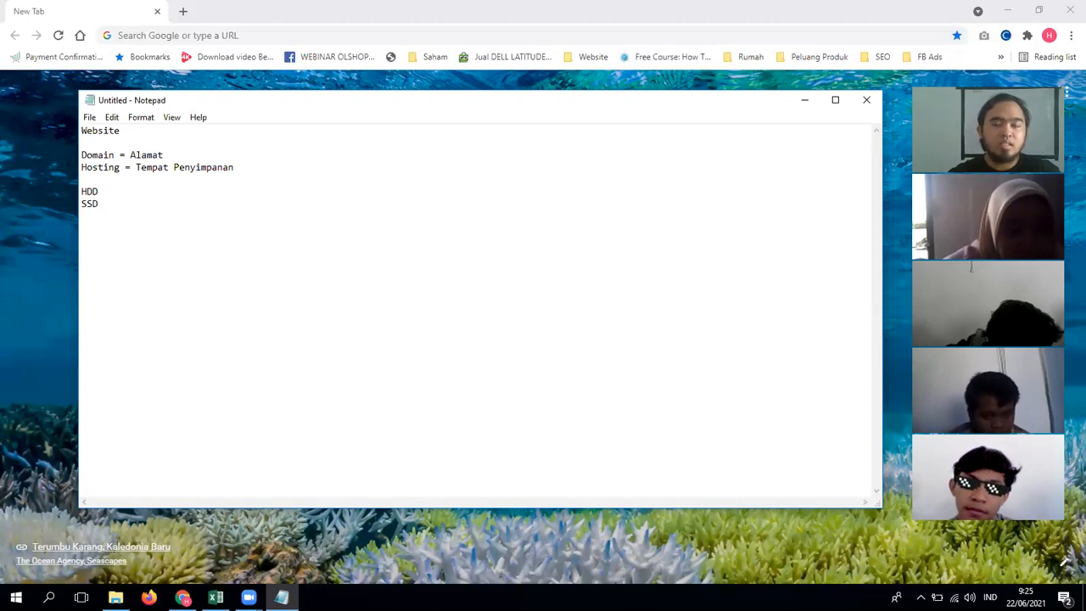
key(Up)
text(= Adek)
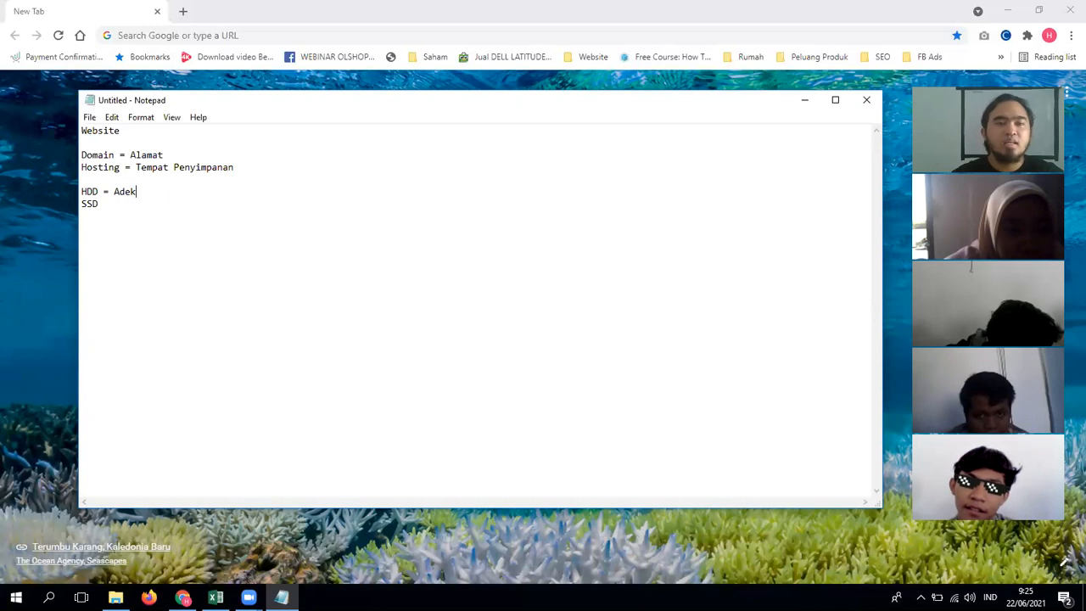
key(Down)
text(= Kakak)
Step: Finish them as 'HDD = Adek = Lama' and 'SSD = Kakak = Baru', then begin another SSD line
key(Up)
text(= Teklon)
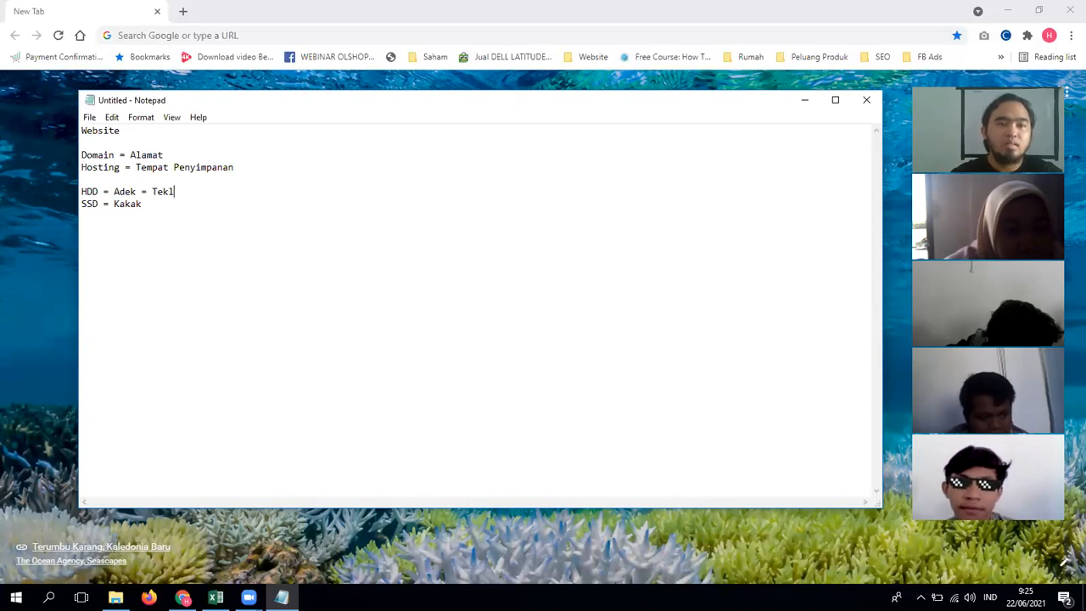
key(BackSpace)
key(BackSpace)
key(BackSpace)
key(BackSpace)
key(BackSpace)
key(BackSpace)
text(Lama)
key(Down)
text(= Baru  )
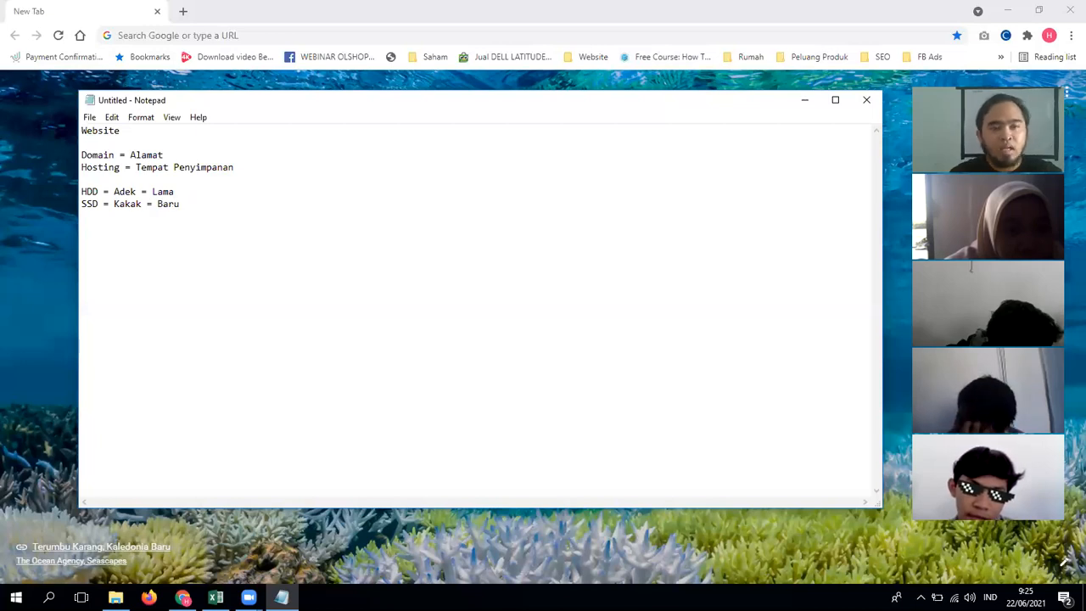
text(SSD)
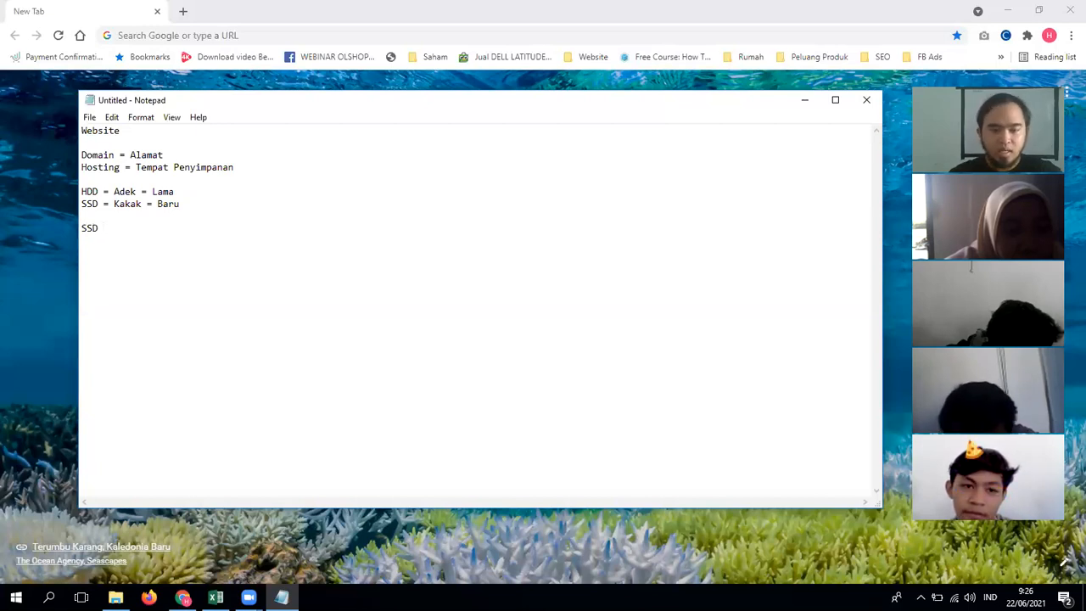
Step: List the SSD types Sata III, M.2 and NVMe on separate lines
text(Sata )
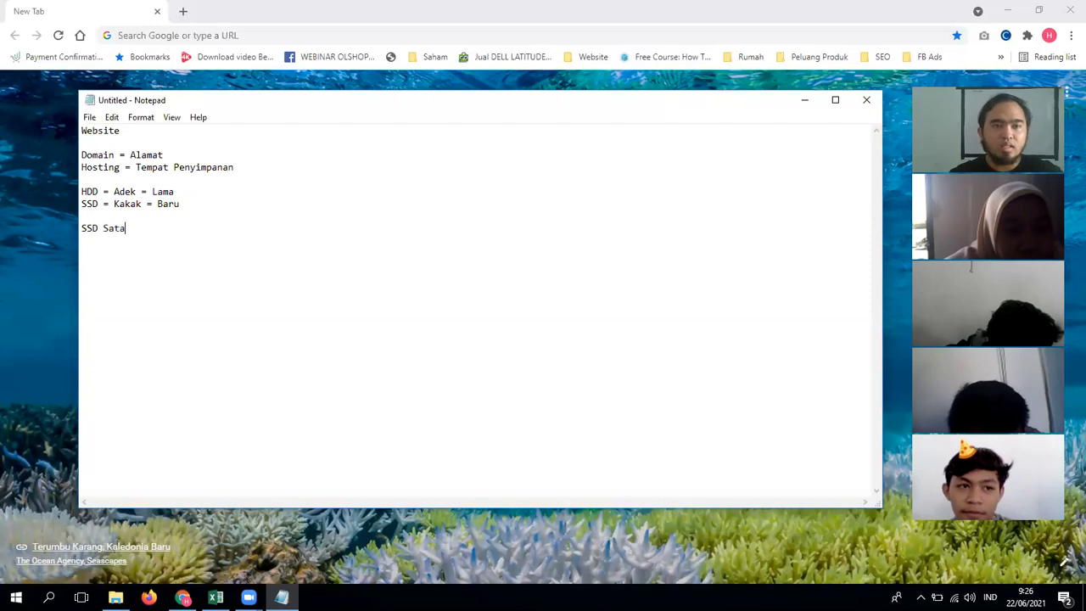
text(III )
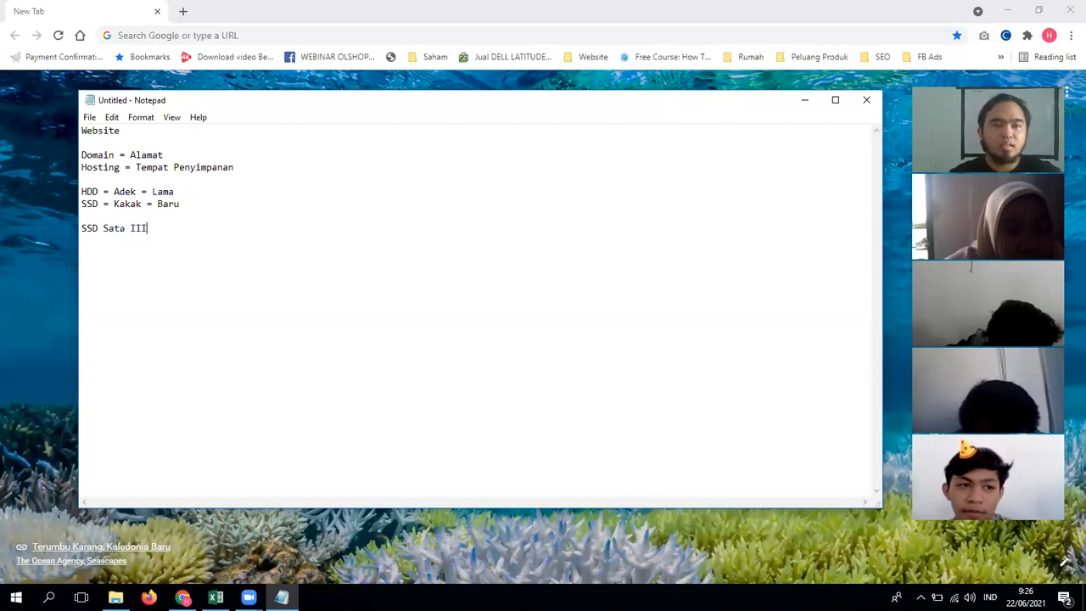
text(SSD )
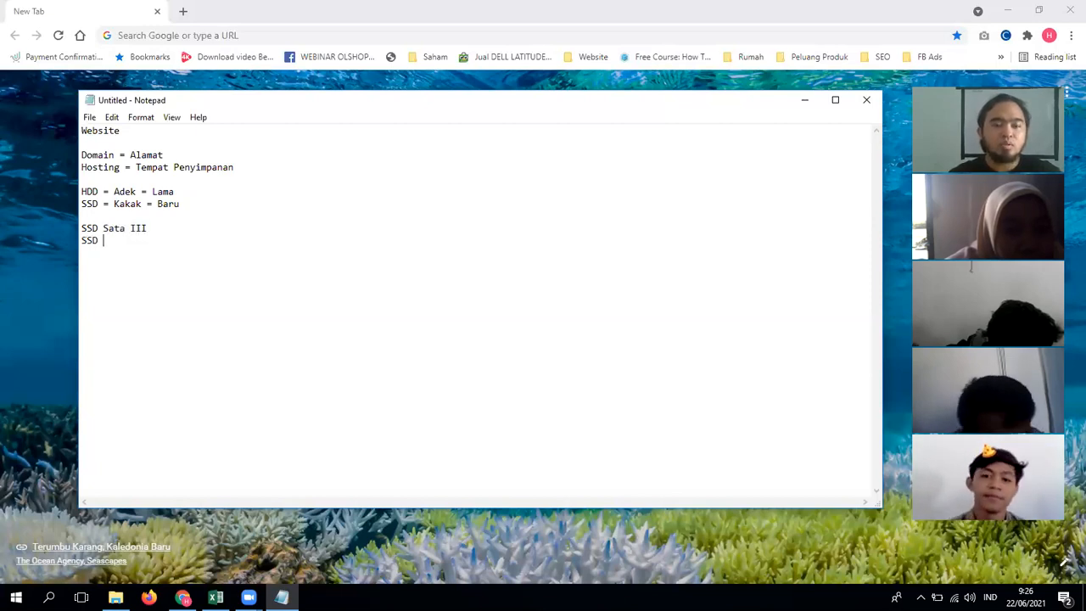
text(M.2)
key(Return)
text(SSD)
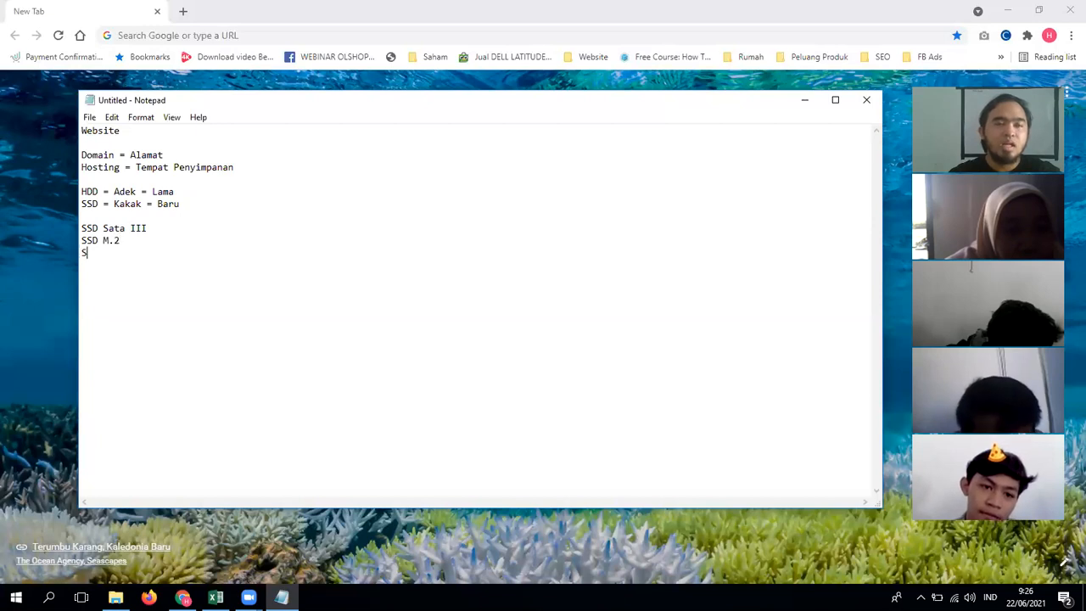
text( N)
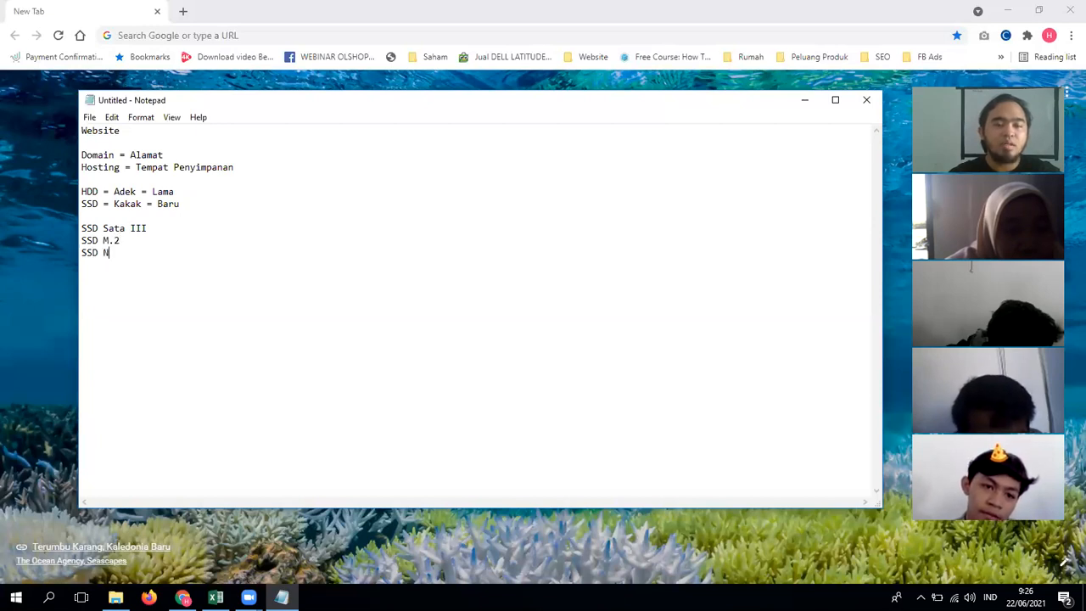
text(VMe)
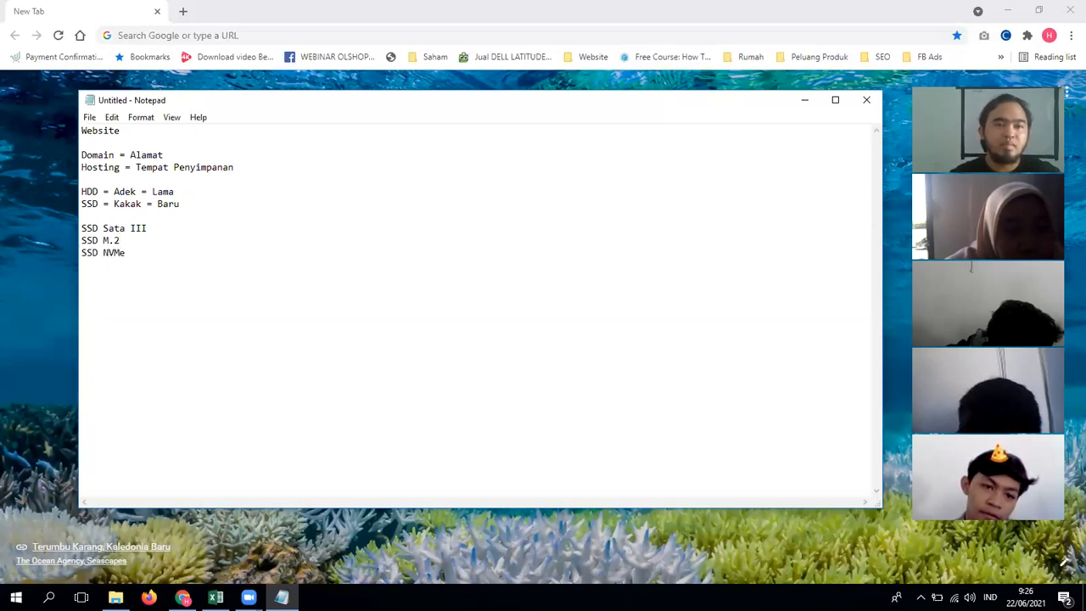
key(Up)
key(Up)
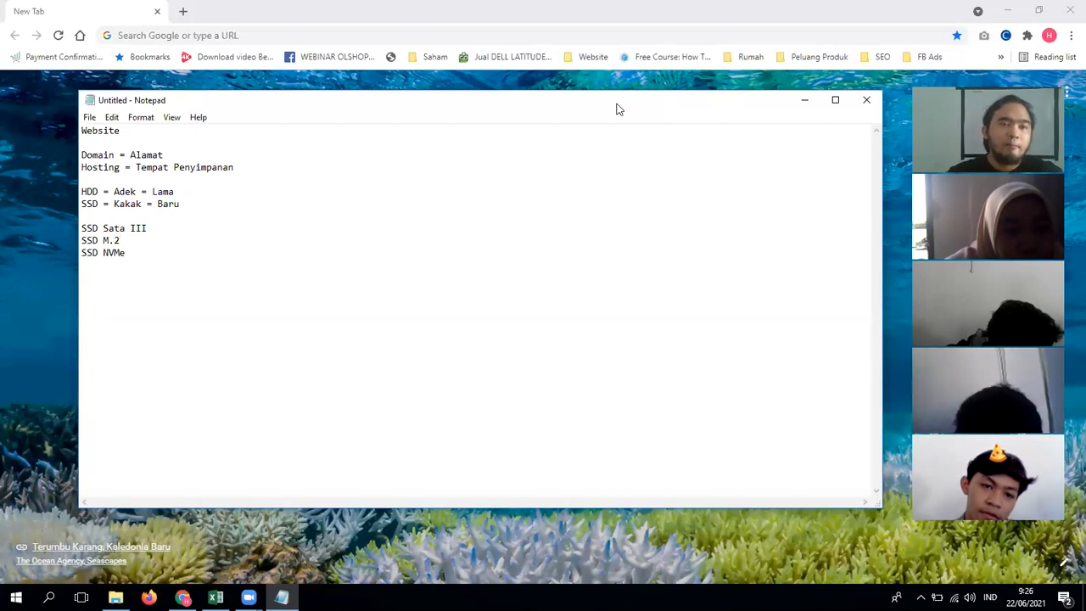
drag(167, 226, 95, 229)
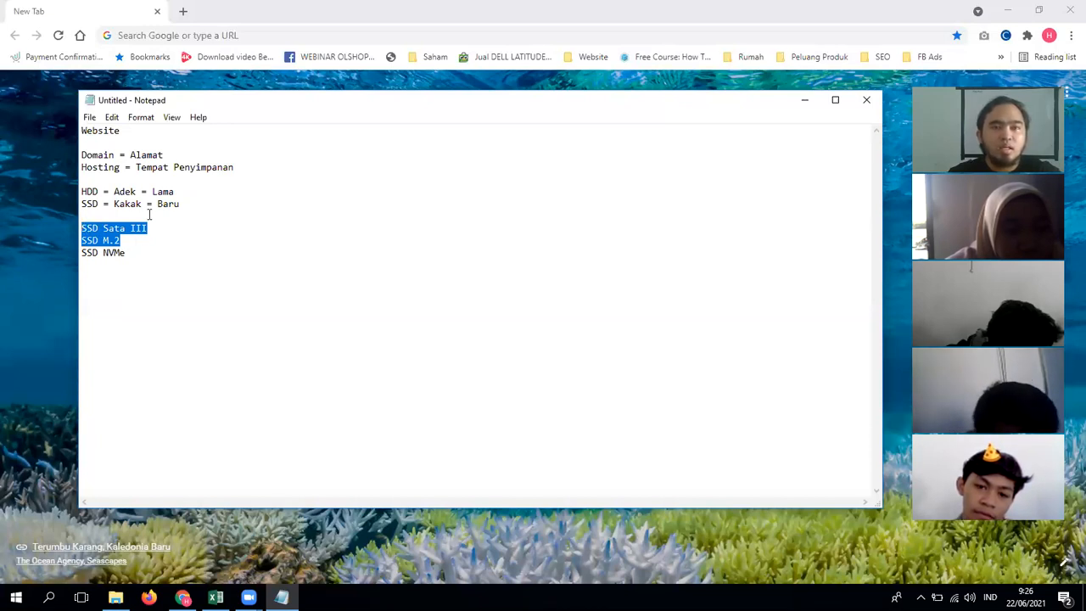
click(160, 36)
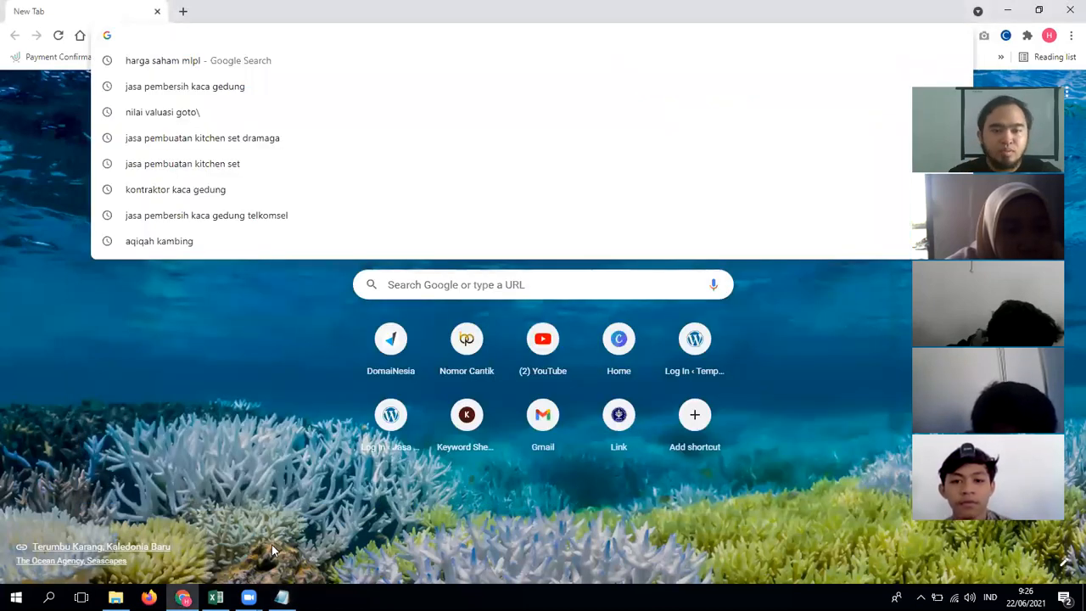
click(282, 598)
click(145, 259)
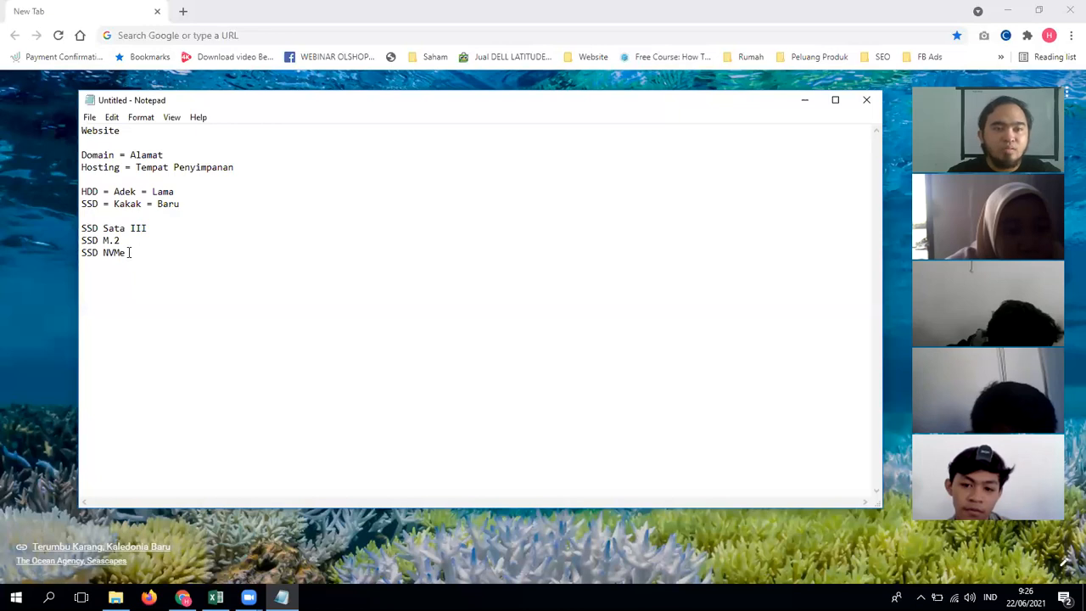
drag(129, 252, 86, 255)
drag(151, 252, 82, 253)
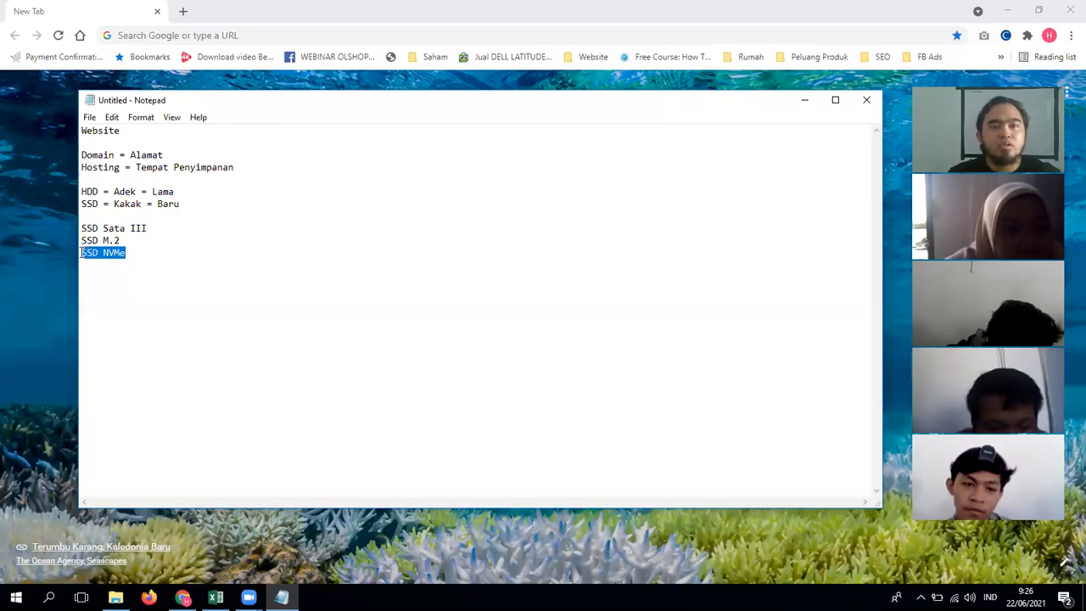
click(177, 225)
Step: Give SSD Sata III and SSD M.2 a speed of '= 550 MB/s'
text(= )
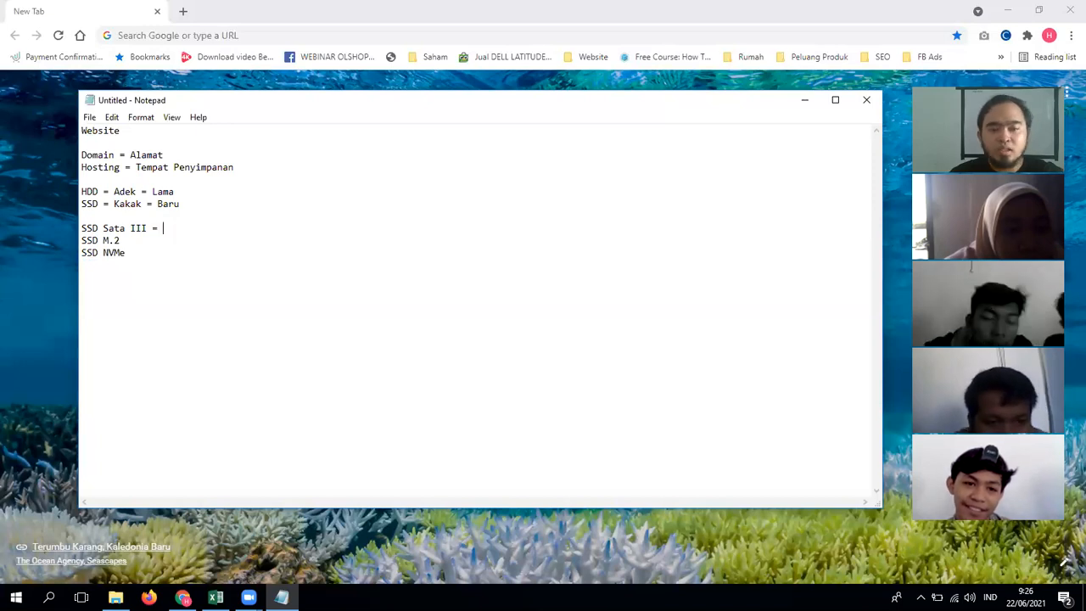
text(550 M)
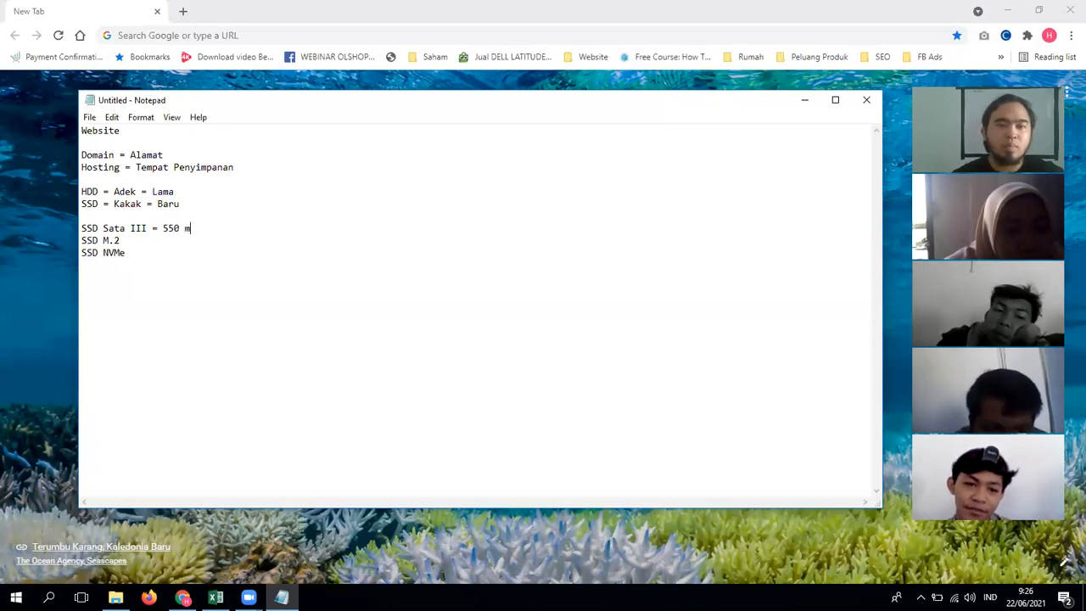
text(B.s)
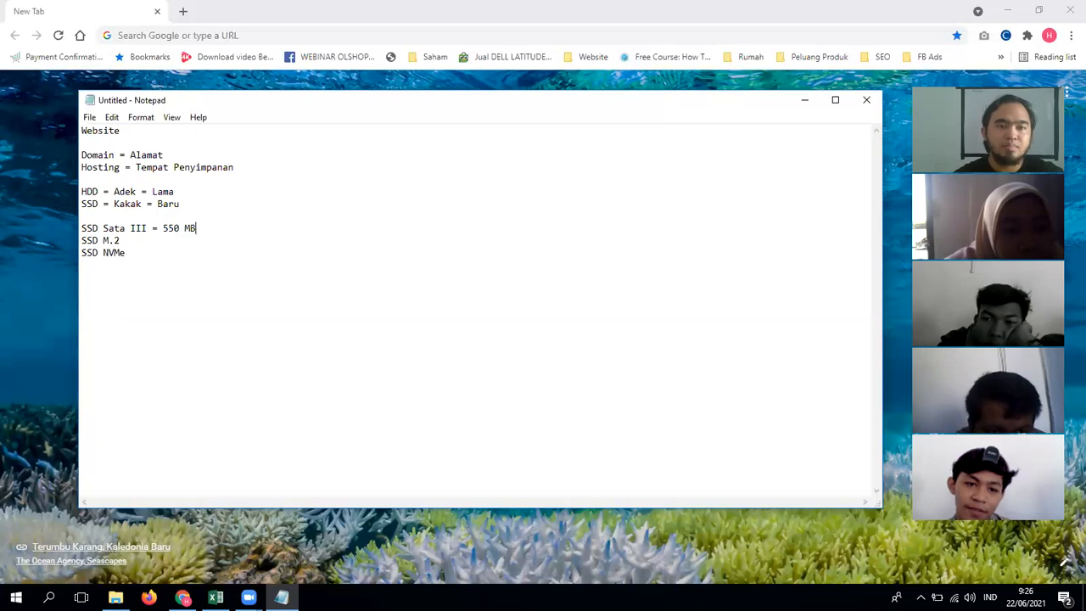
key(BackSpace)
text(/s)
key(shift+Left)
key(shift+Left)
key(shift+Left)
key(shift+Left)
key(shift+Left)
key(shift+Left)
key(shift+Left)
key(shift+Left)
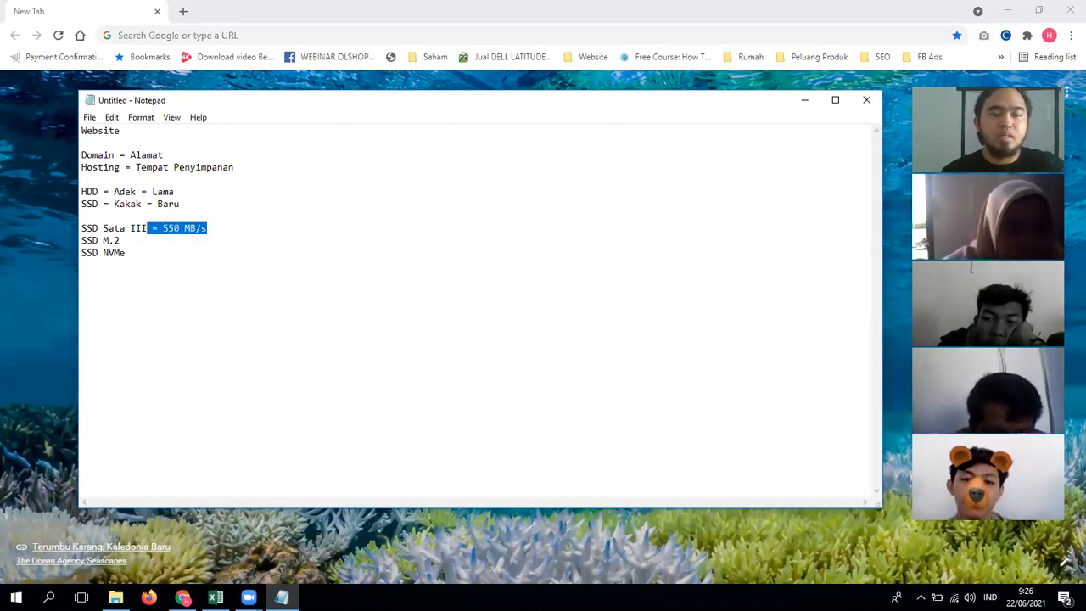
key(ctrl+c)
key(Down)
key(ctrl+v)
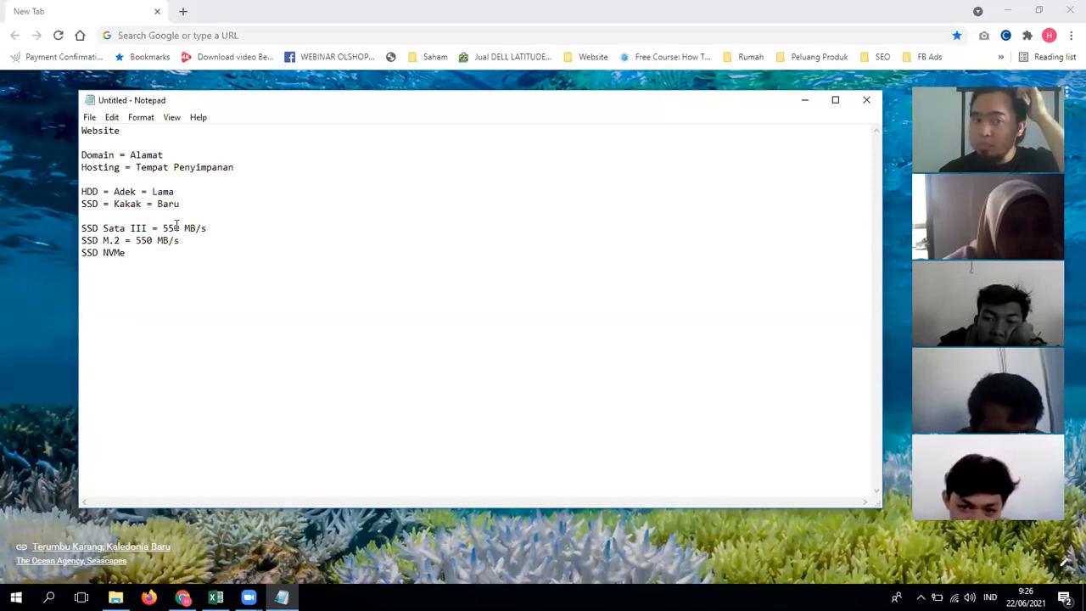
key(Left)
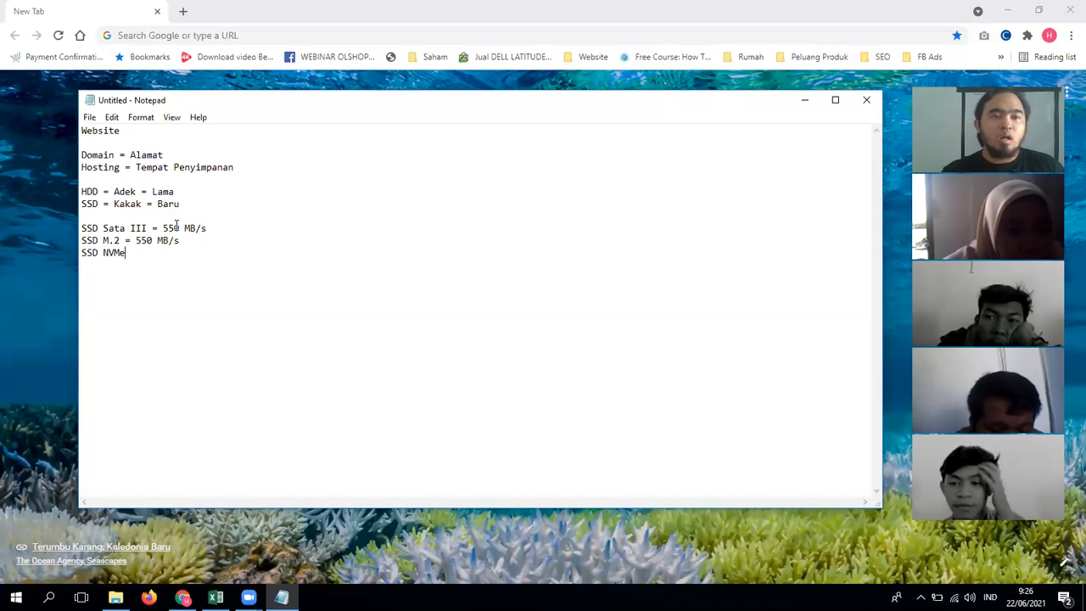
Step: Add '= 3.000 MB/s' to the SSD NVMe line
text(= )
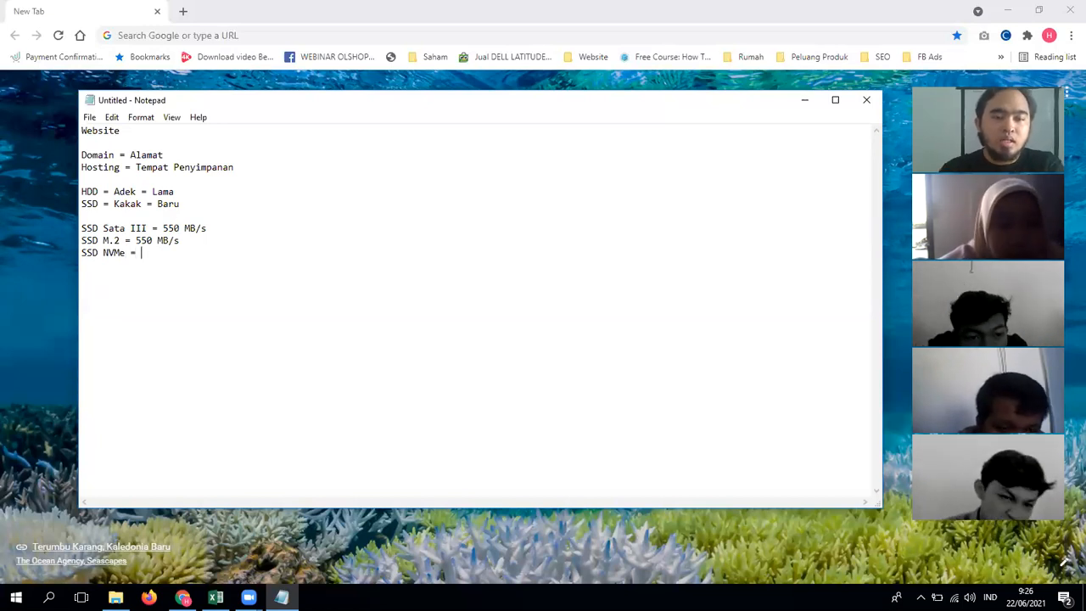
text(3.0)
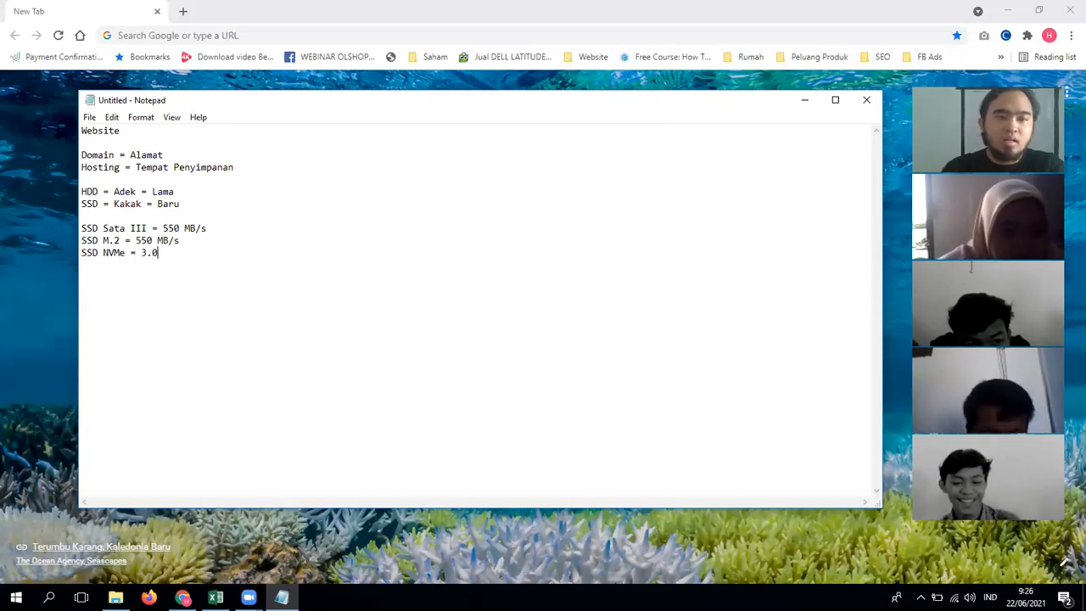
text(00 MB.s)
key(BackSpace)
key(BackSpace)
text(/s)
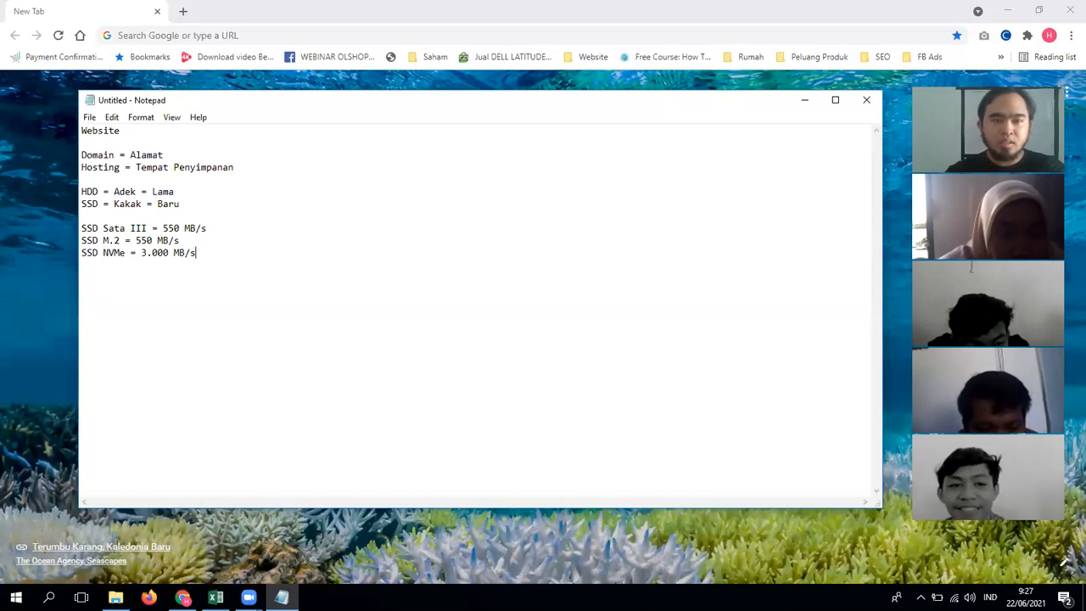
key(shift+Home)
key(End)
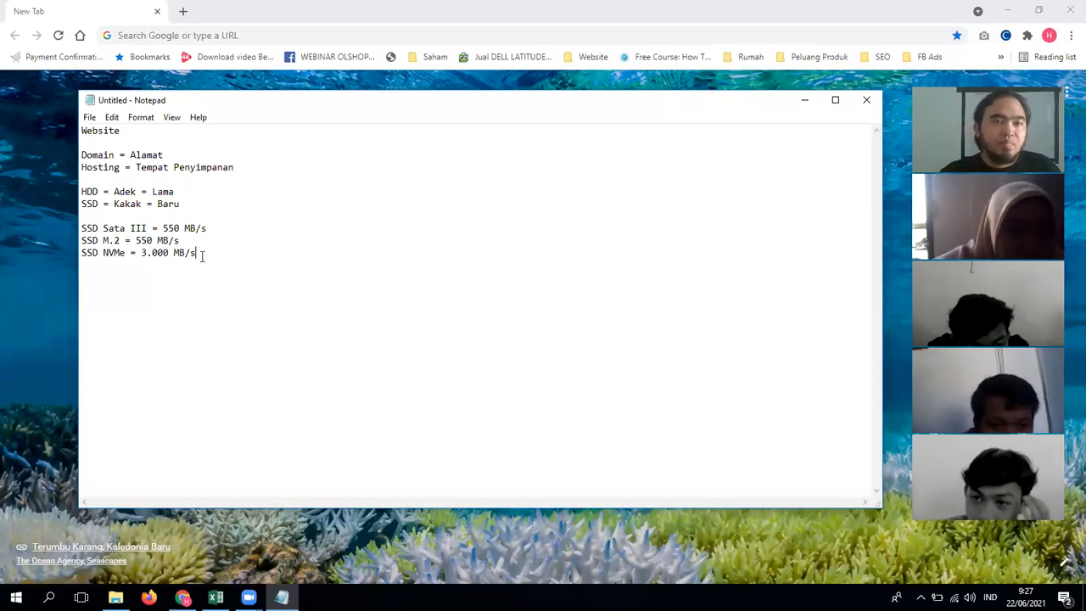
Step: Select and review the three SSD speed lines
shift+click(76, 244)
click(206, 252)
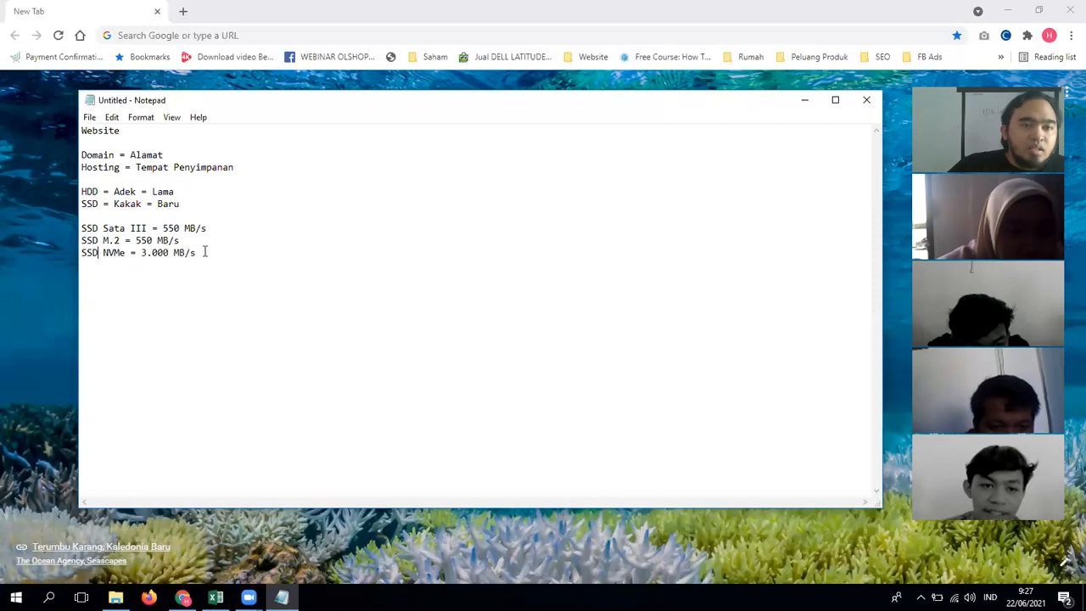
drag(206, 252, 72, 222)
click(187, 241)
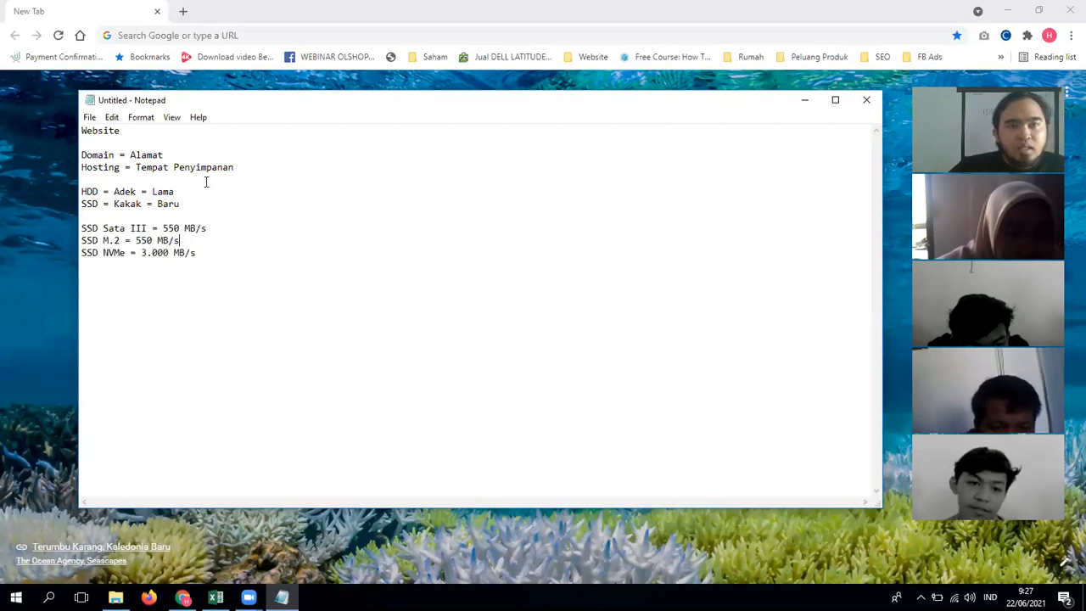
click(182, 34)
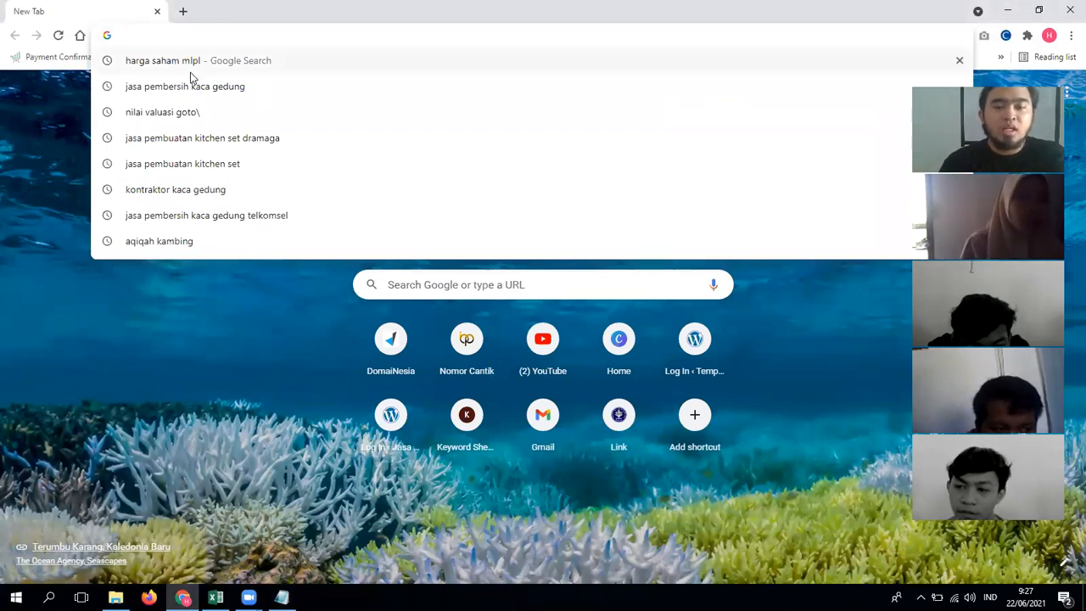
Step: Search Google for 'hosting di indonesia' and scroll through the results
text(hosting )
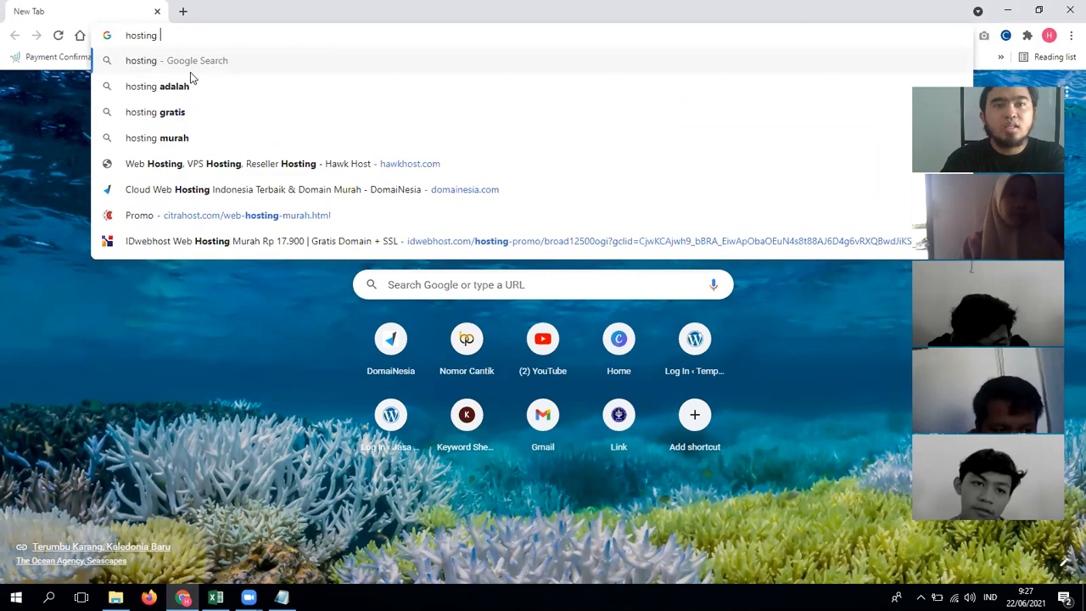
text(di indone)
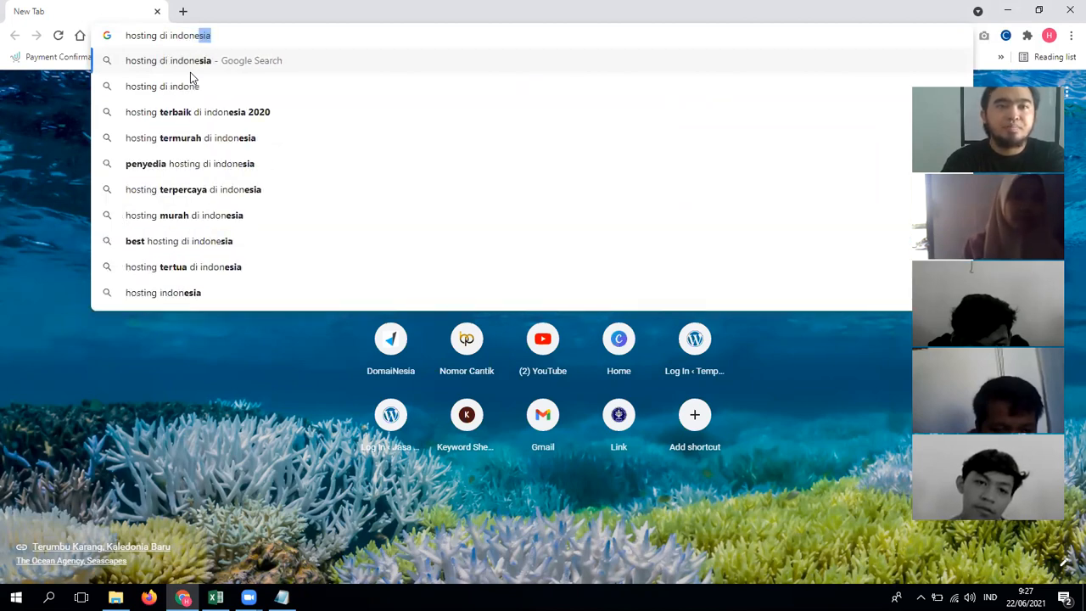
key(Return)
scroll(268, 280, down, 3)
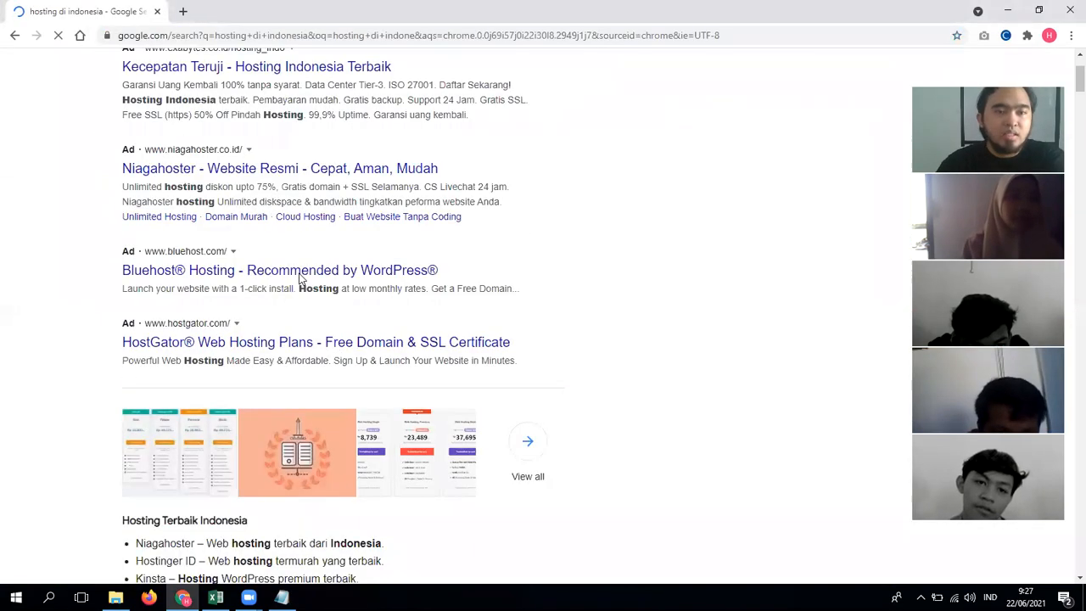
scroll(268, 305, down, 1)
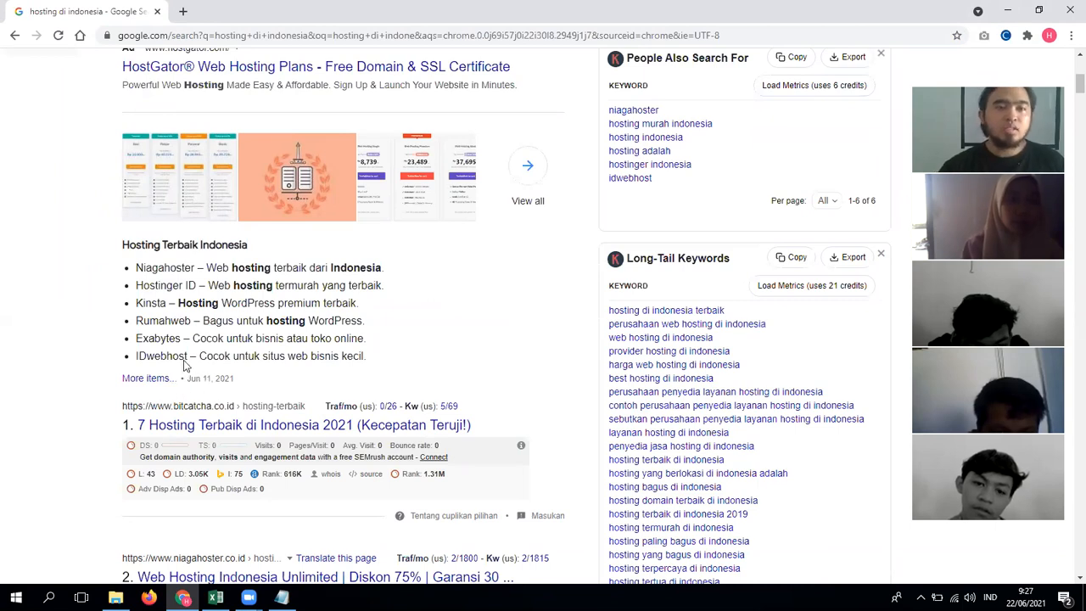
Step: Open the Niagahoster result from the Hosting Terbaik Indonesia list in a new tab
drag(326, 356, 127, 270)
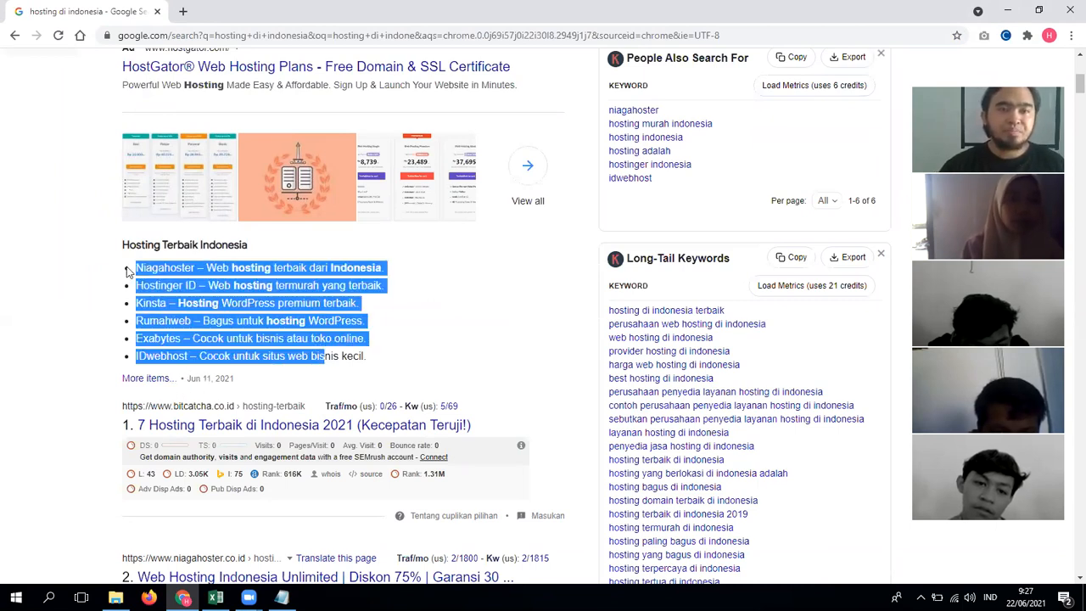
click(293, 324)
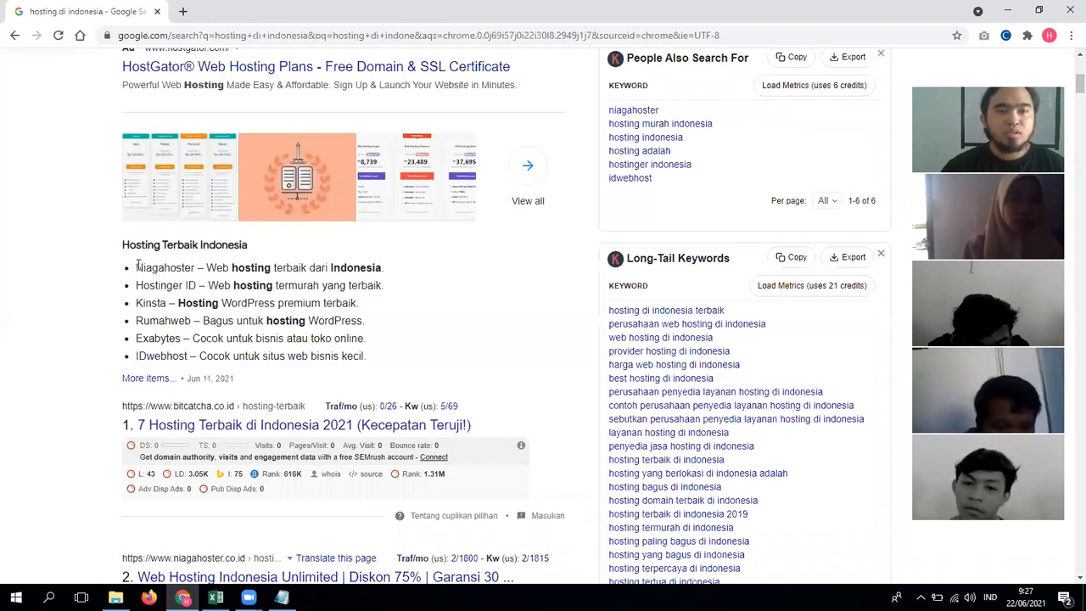
double_click(173, 268)
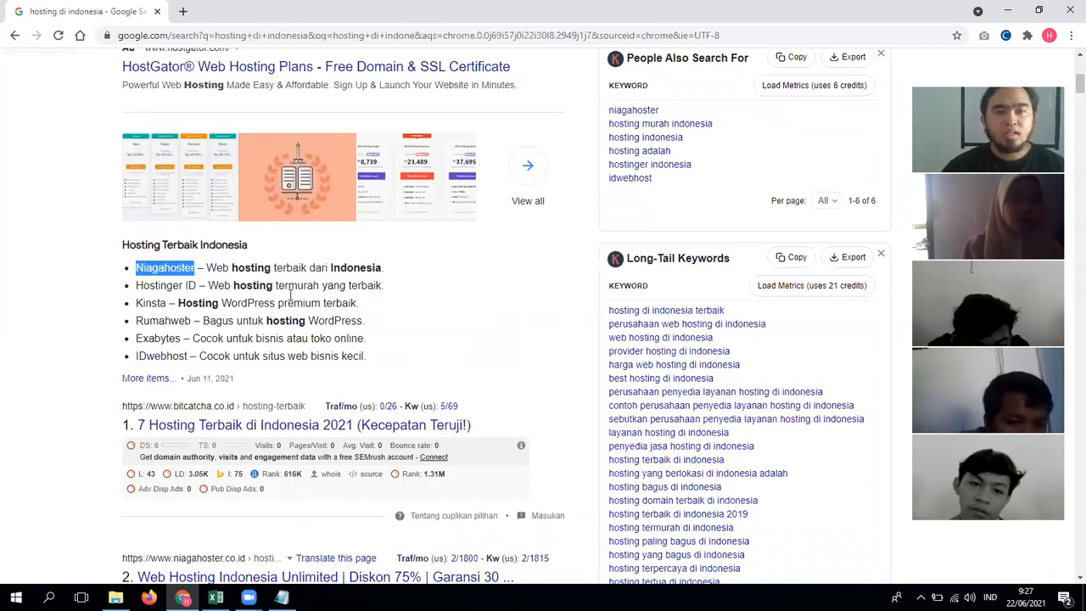
drag(360, 356, 231, 304)
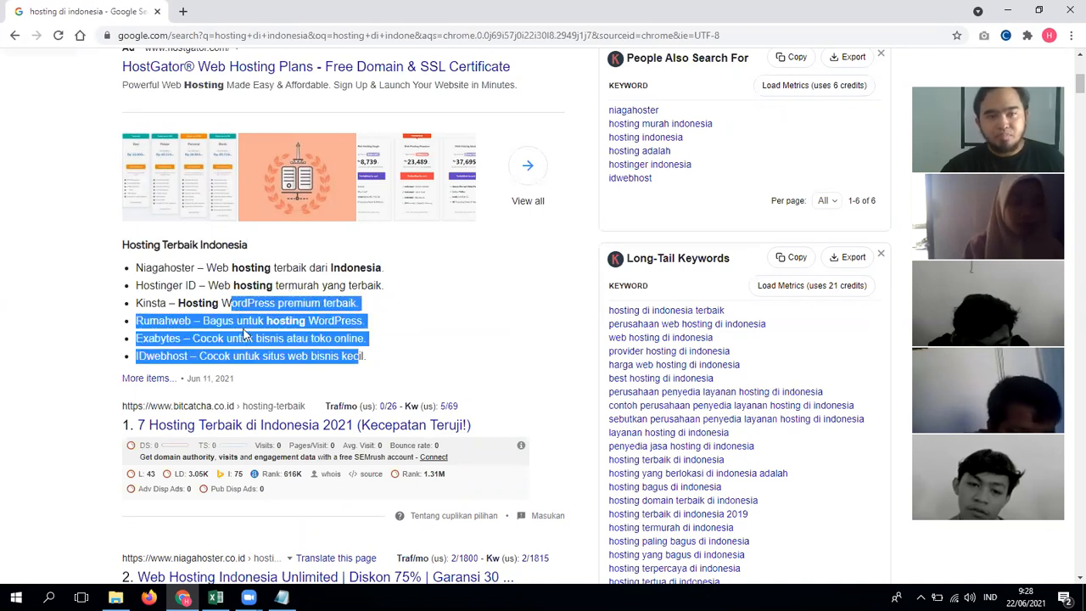
scroll(246, 335, down, 2)
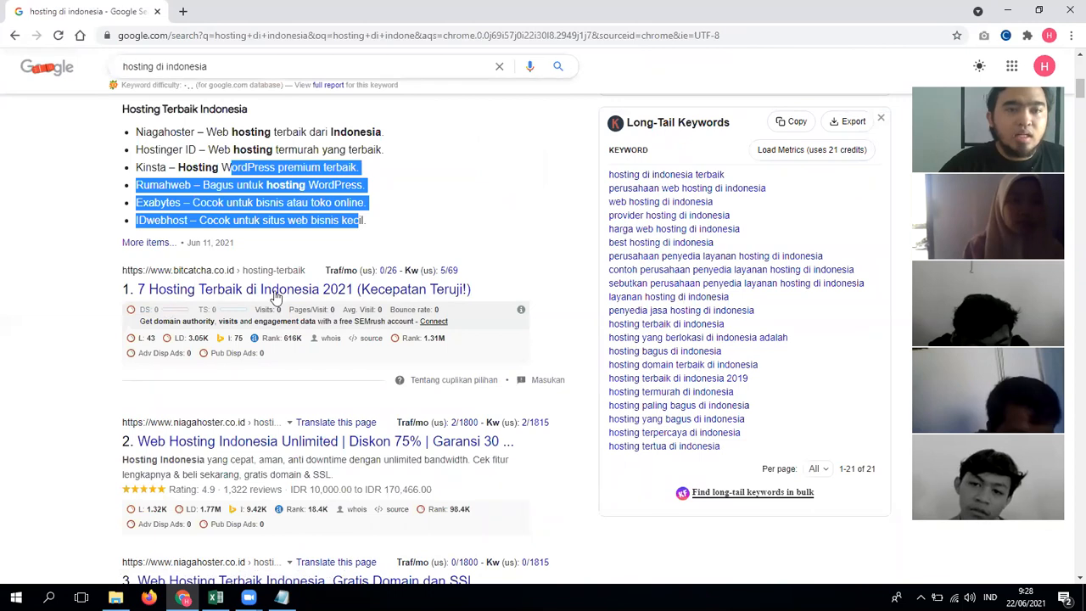
right_click(286, 437)
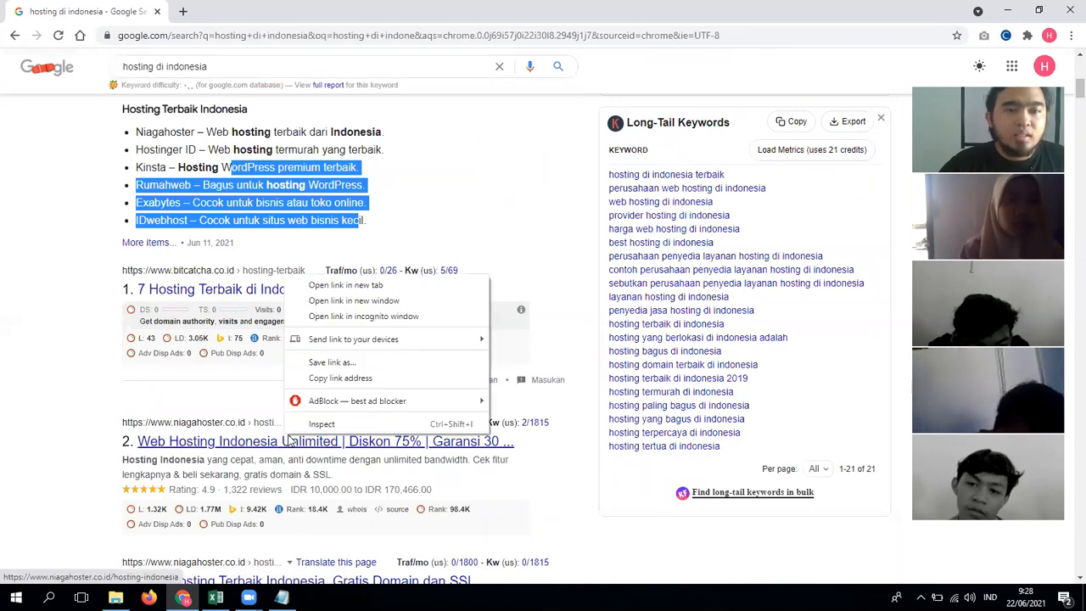
click(344, 293)
Step: View the Niagahoster tab, check the SSD NVMe note, then start another new browser tab
click(246, 11)
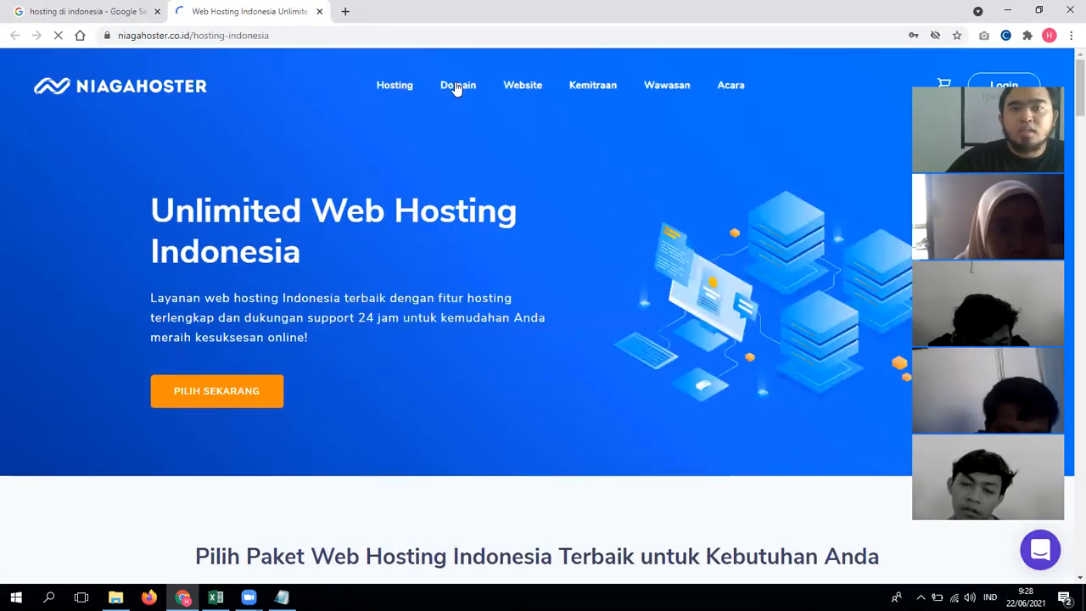
mouse_move(402, 90)
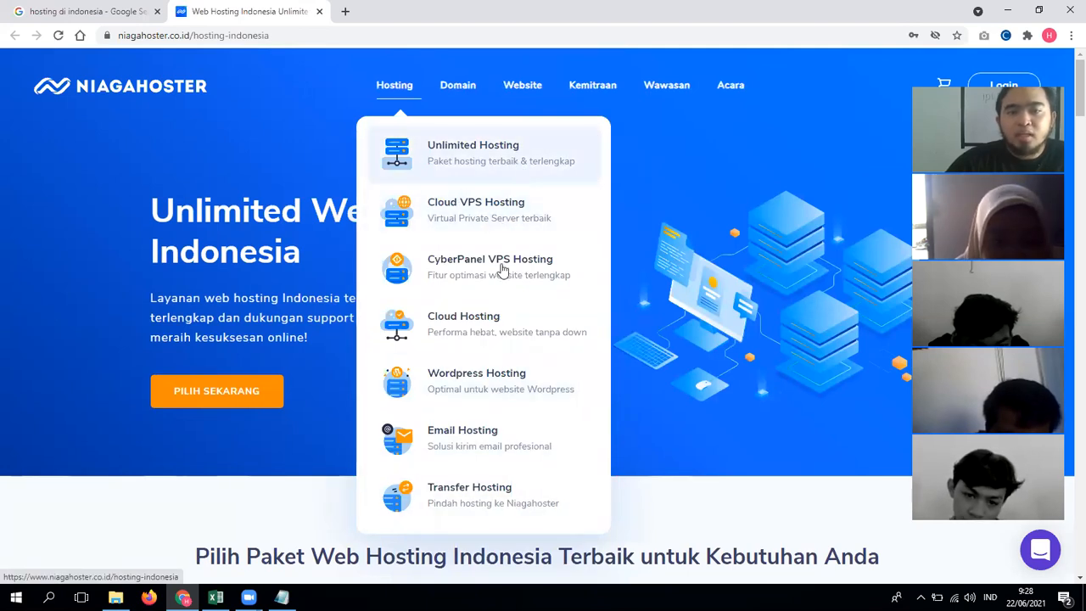
click(281, 598)
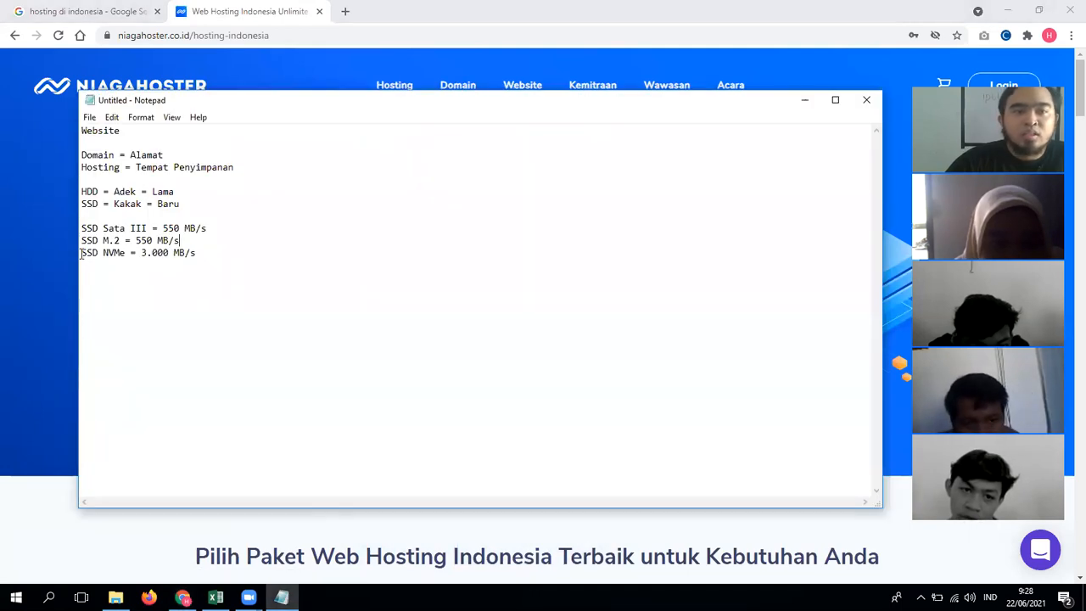
drag(104, 252, 76, 227)
click(240, 253)
click(53, 206)
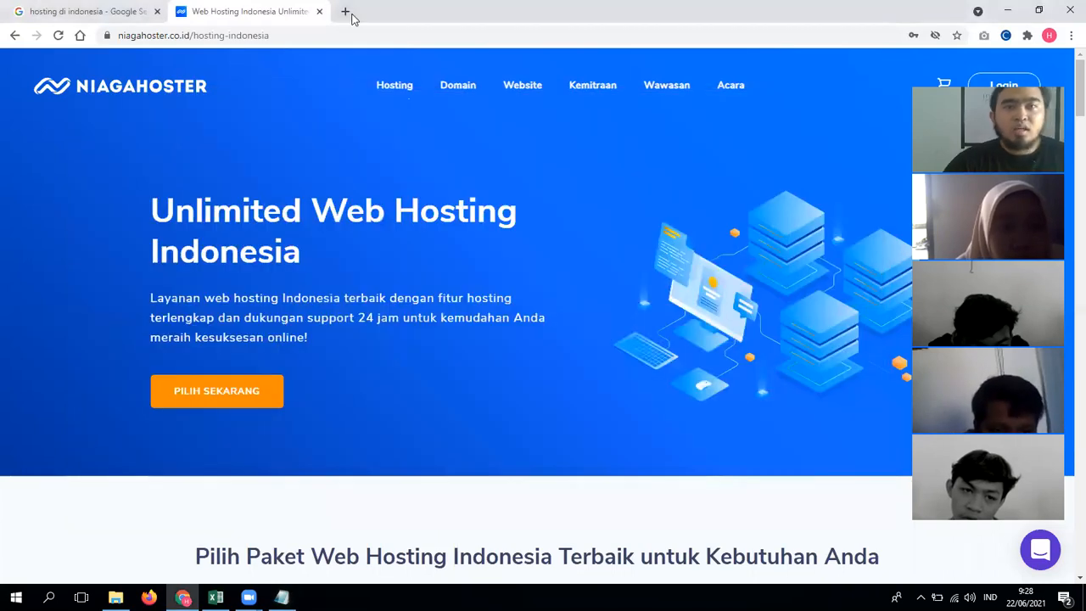
click(345, 12)
Step: Open detik.com and satujam.com in new tabs as example websites
text(D)
key(BackSpace)
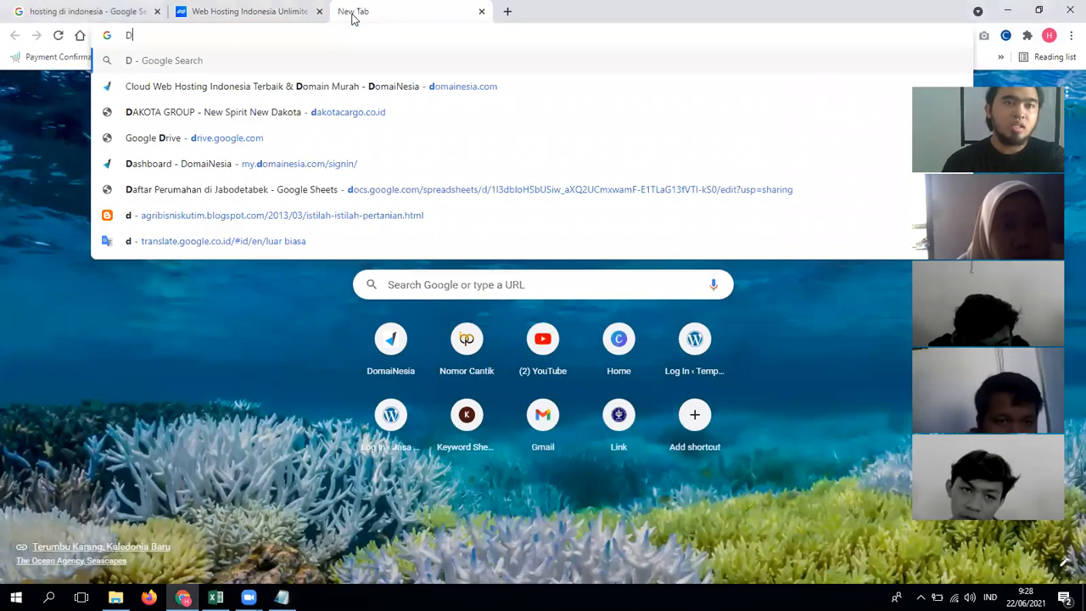
text(et)
key(Return)
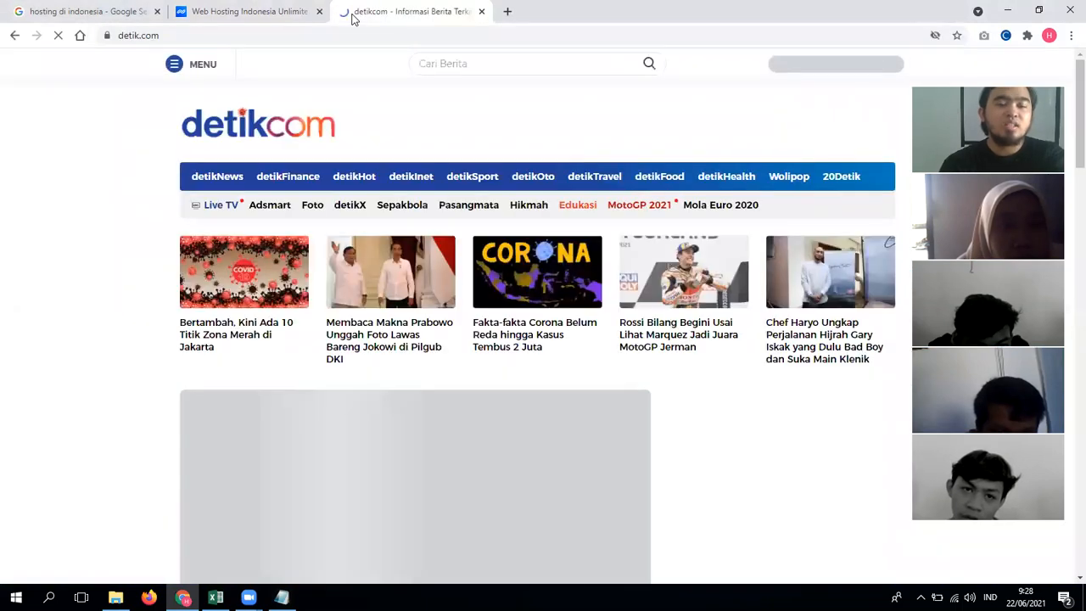
key(ctrl+t)
text(satujam)
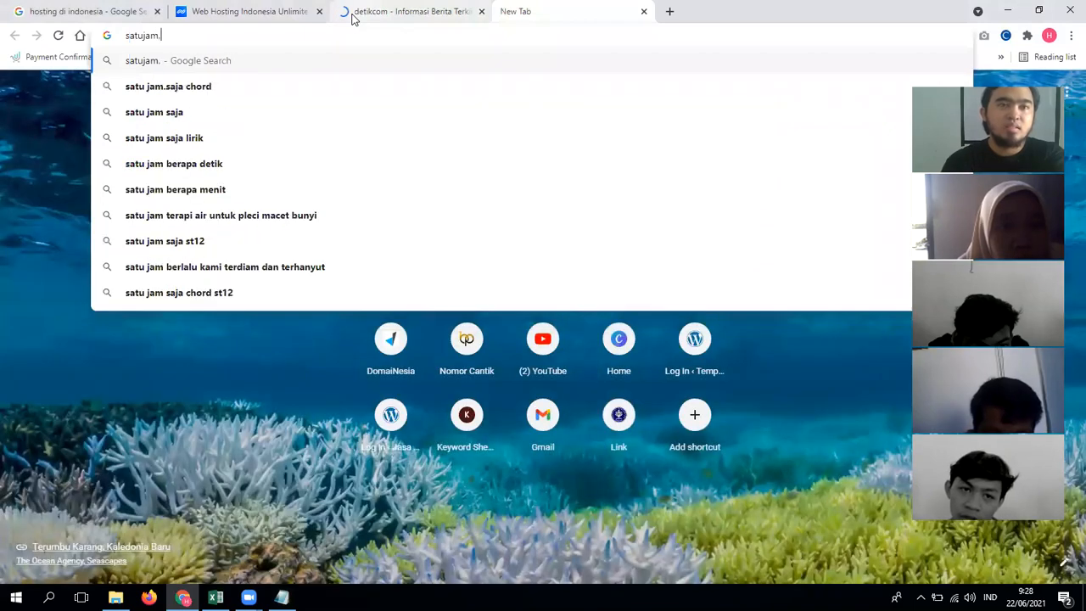
text(.com)
key(Return)
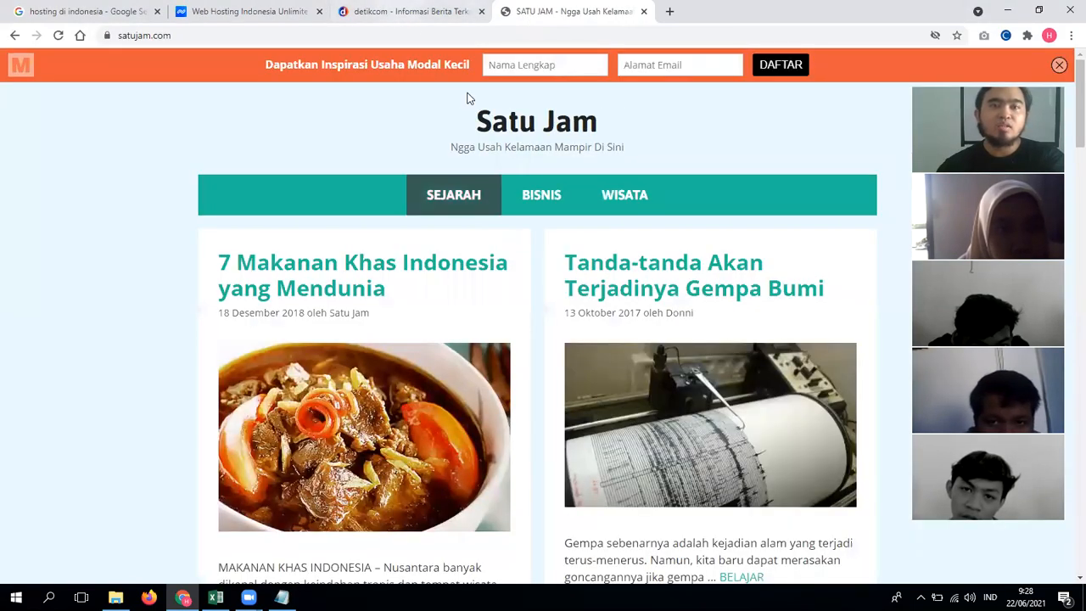
click(407, 11)
click(302, 56)
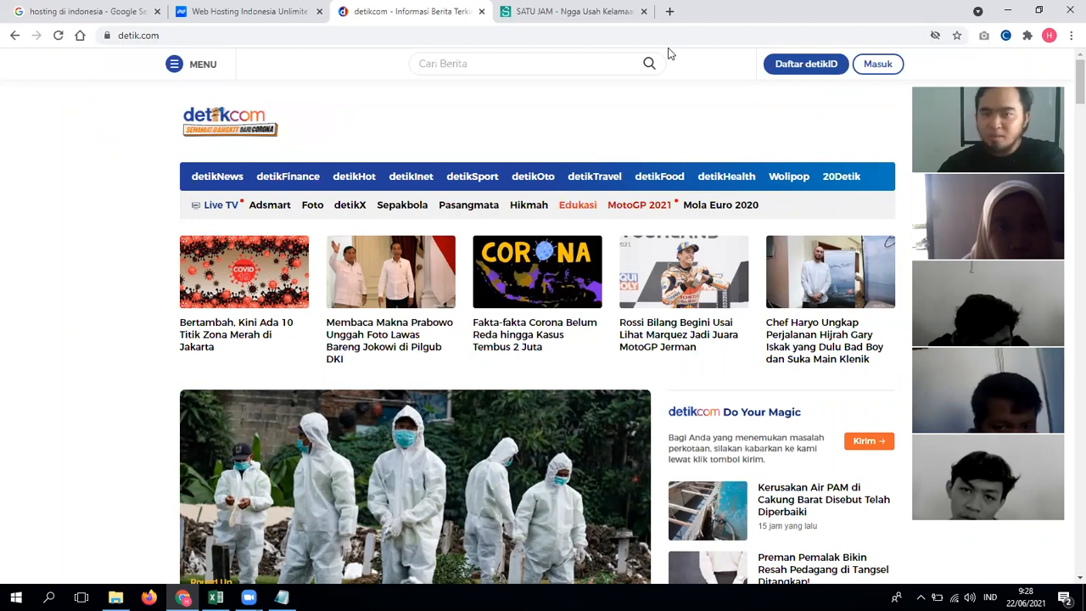
click(570, 14)
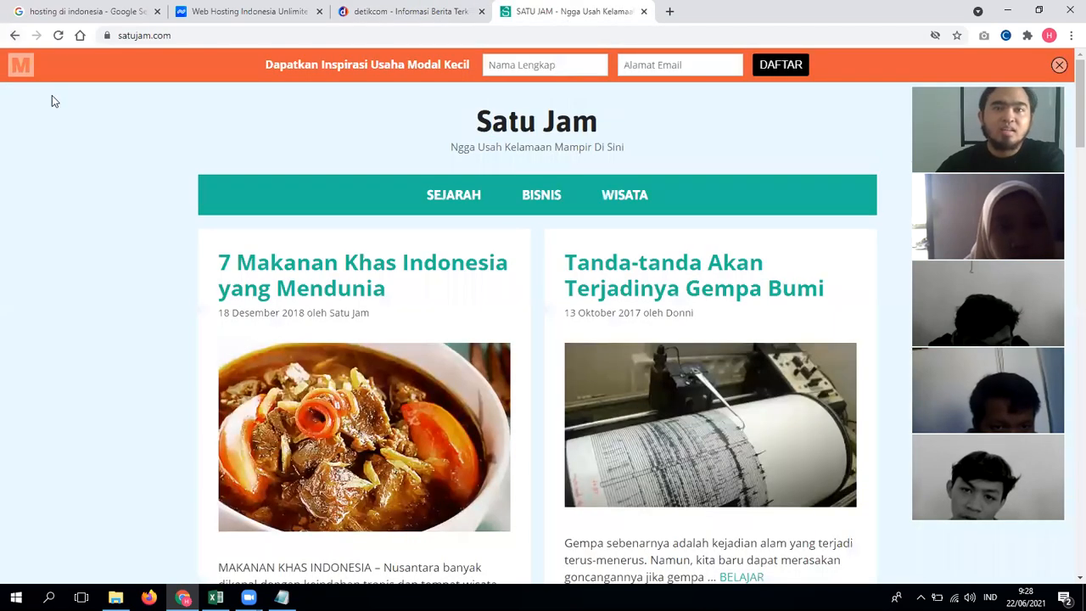
key(alt+Left)
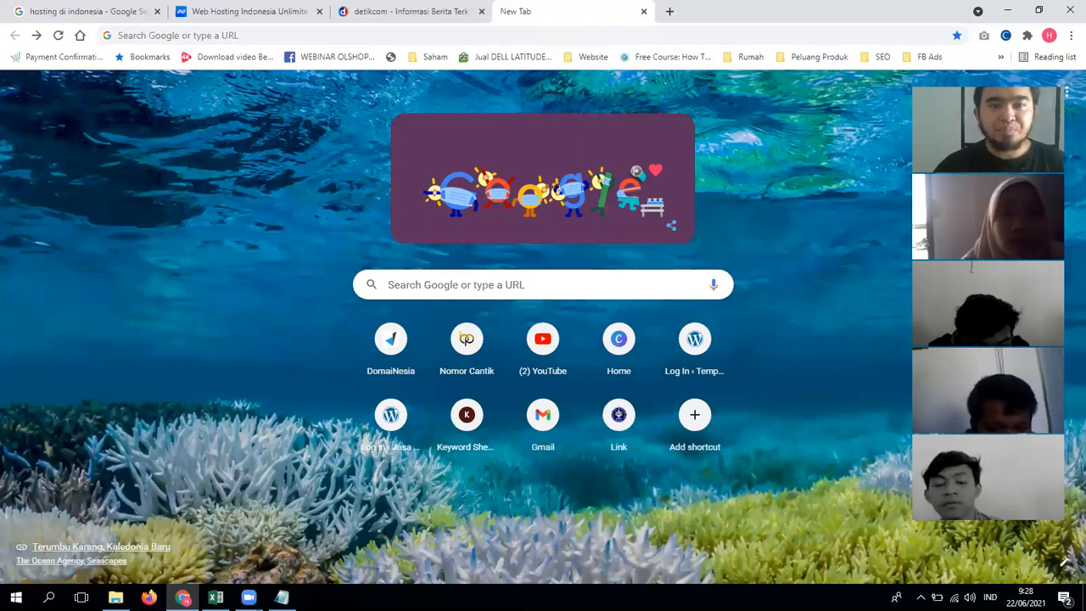
Step: Replace the Niagahoster page with the DomaiNesia site at domainesia.com
key(alt+Tab)
click(20, 193)
click(280, 11)
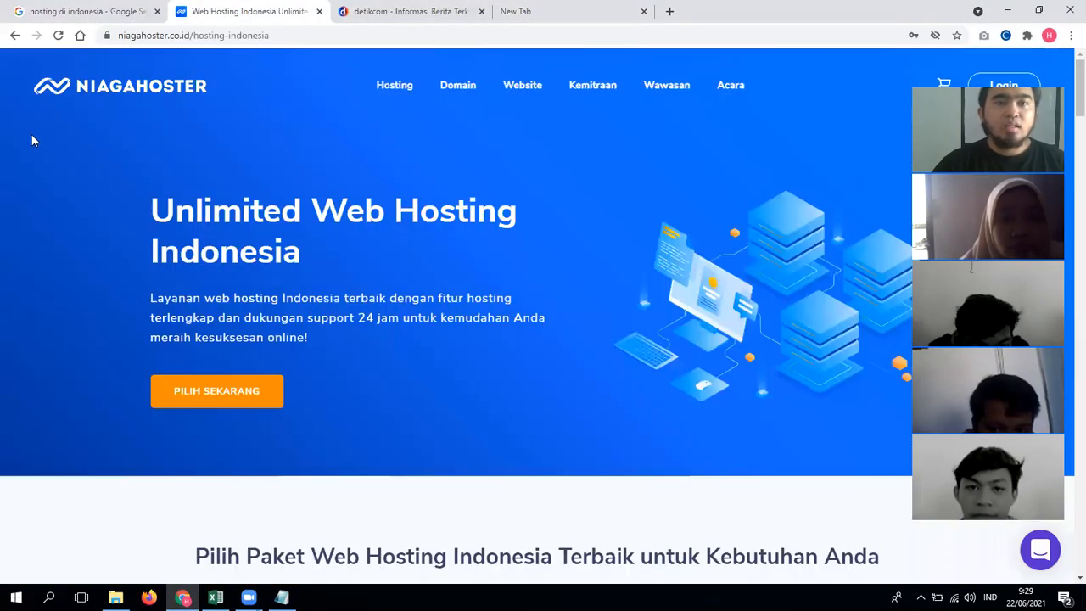
click(416, 35)
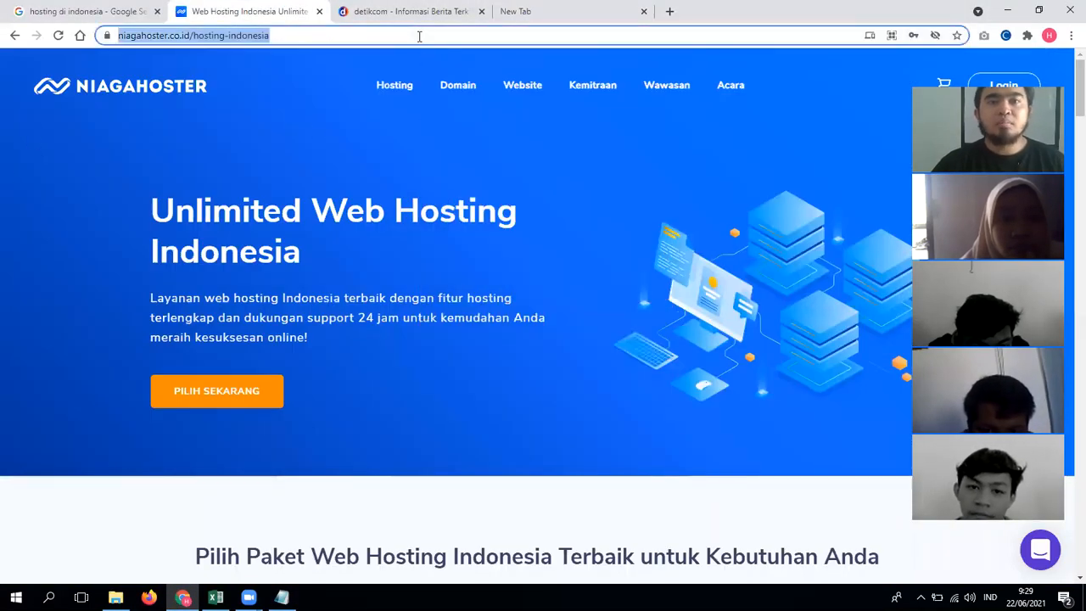
click(468, 88)
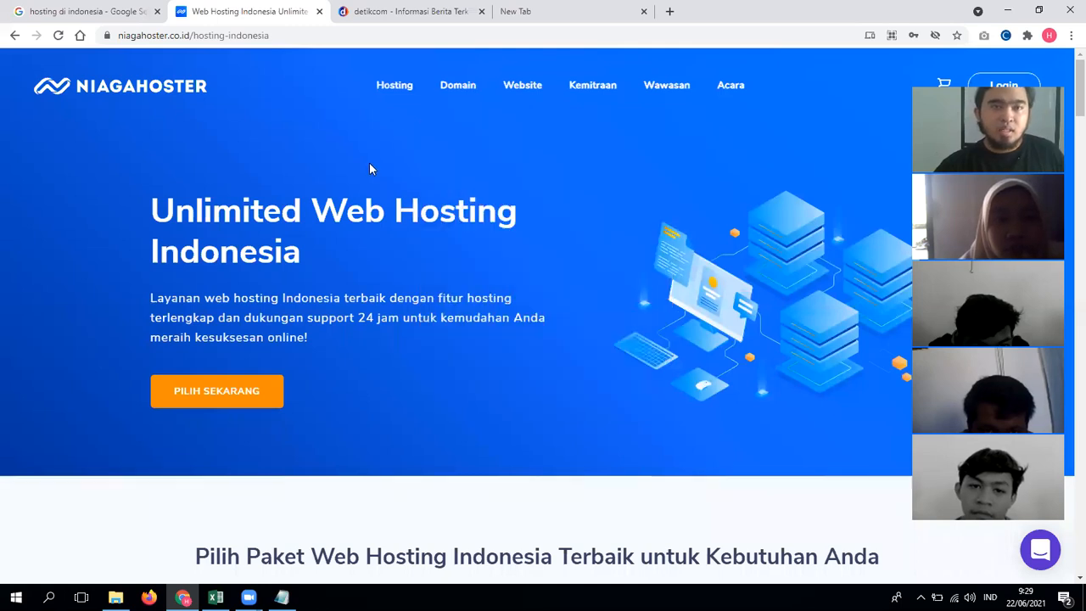
scroll(465, 111, down, 3)
click(358, 33)
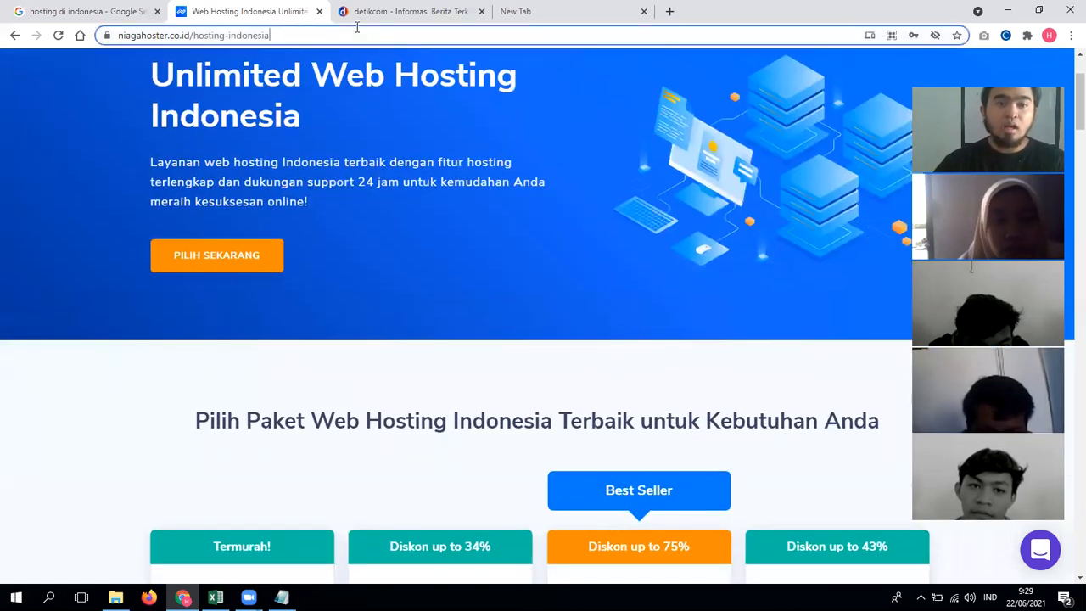
text(domain)
key(Return)
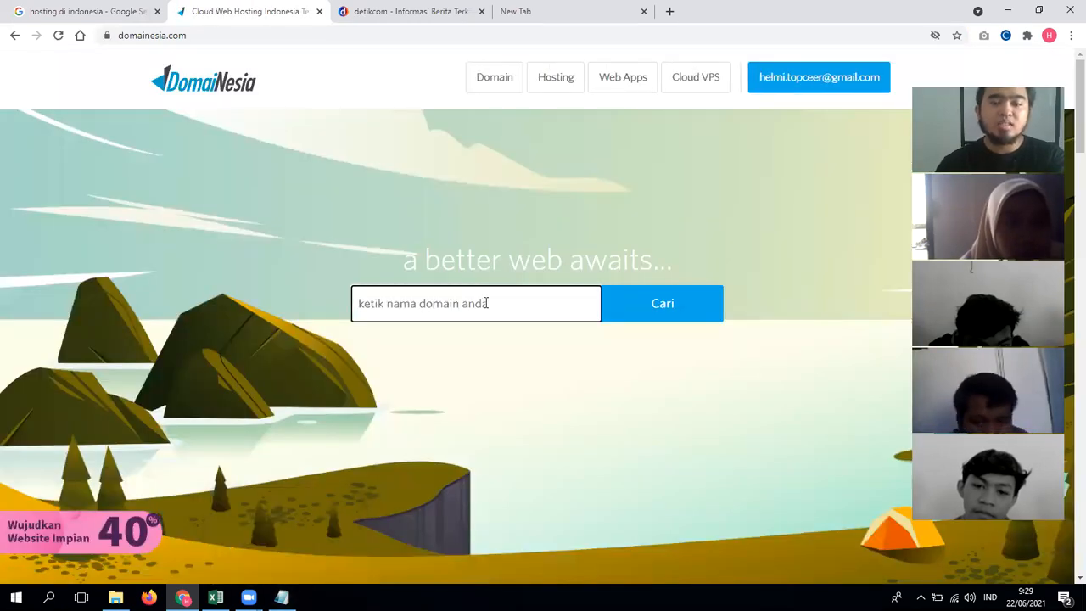
Step: Search DomaiNesia for 'kelpinganteng' and note the .com and .xyz results
text(kelpi)
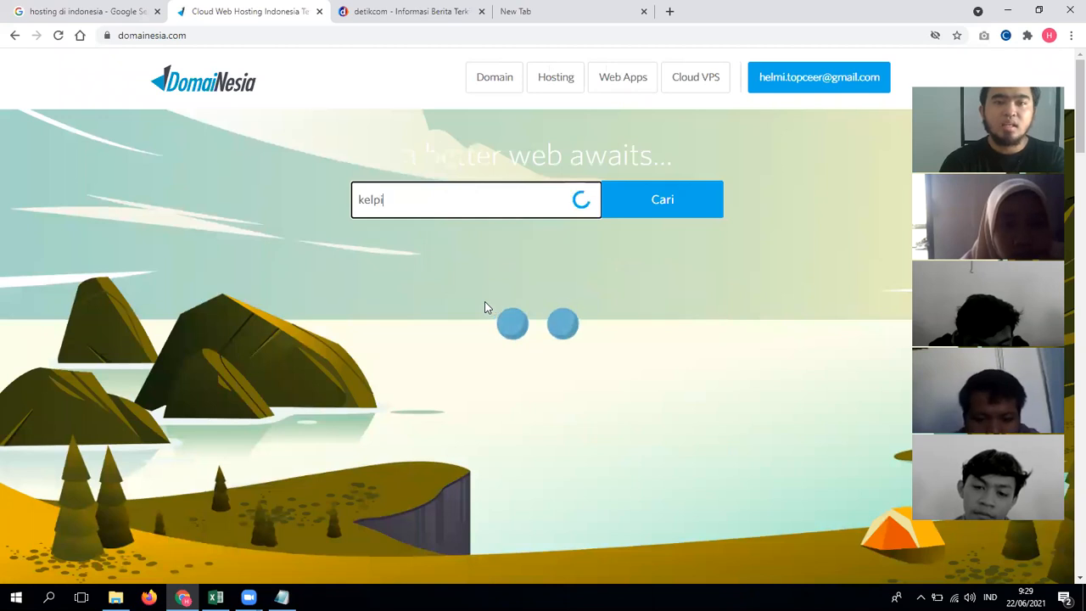
text(nganteng)
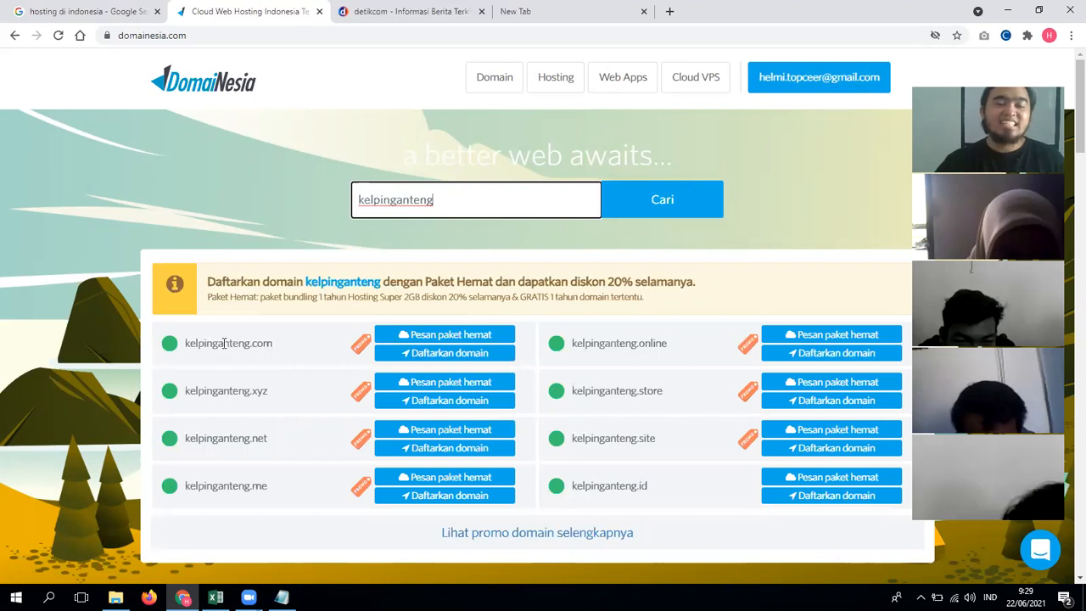
drag(189, 341, 279, 346)
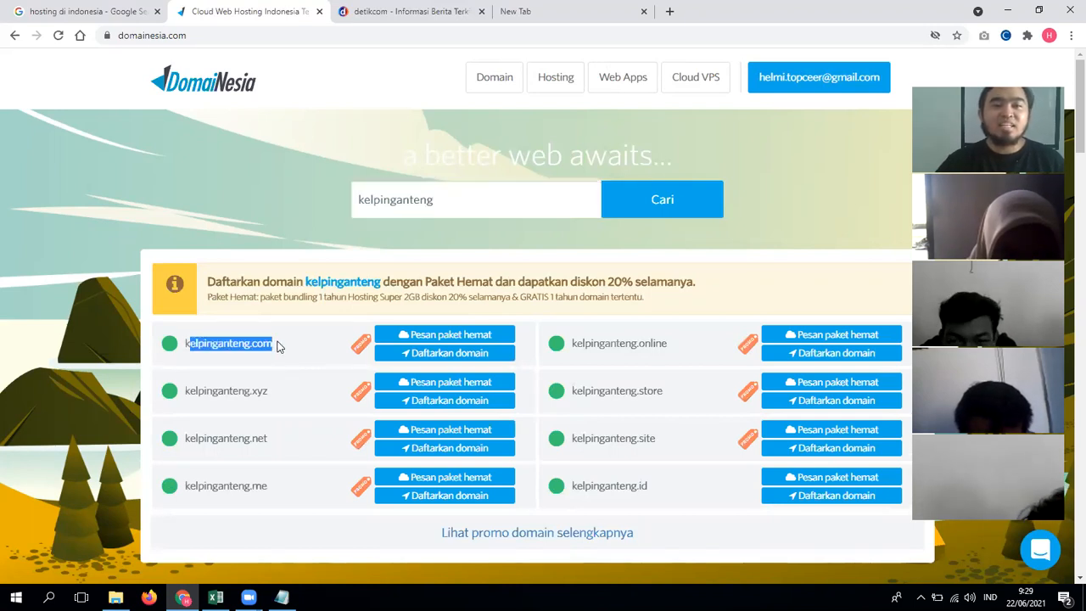
drag(272, 391, 224, 392)
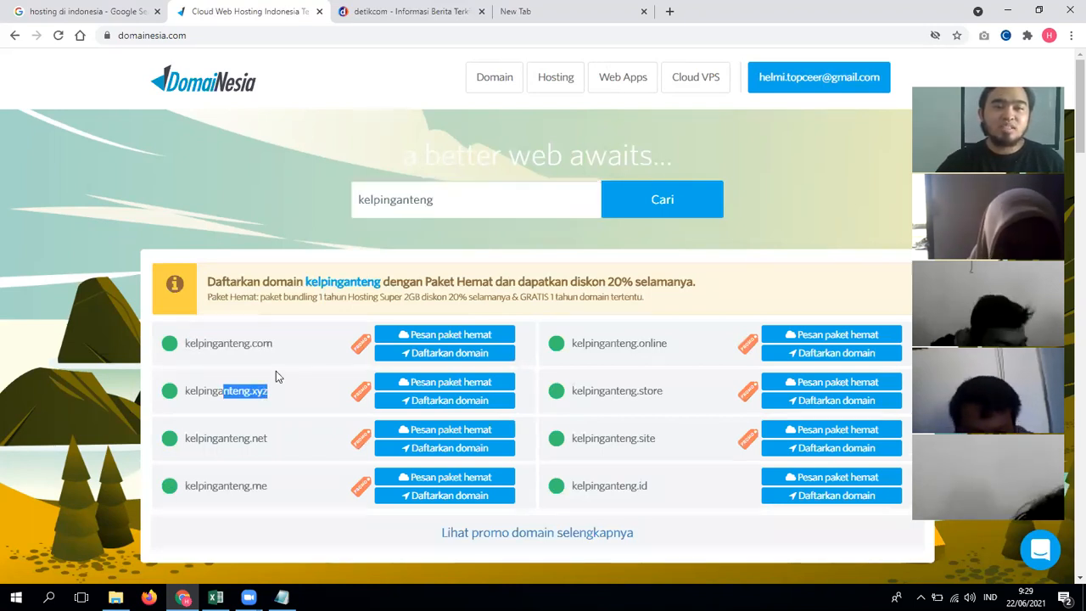
Step: Open the full promo domain list and find kelpinganteng.com at Rp98.000
click(541, 532)
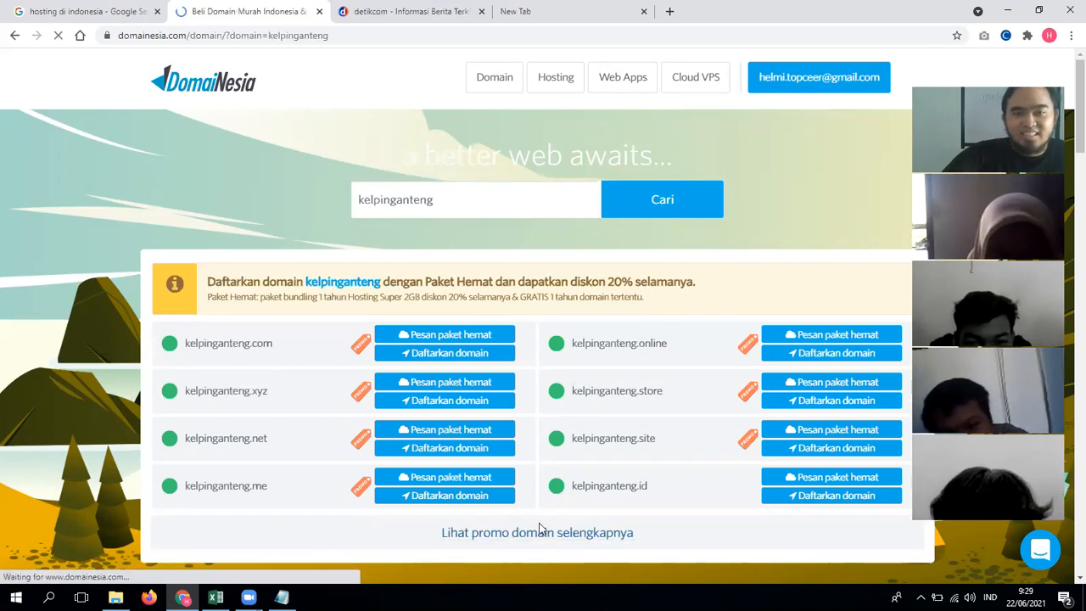
scroll(255, 425, down, 4)
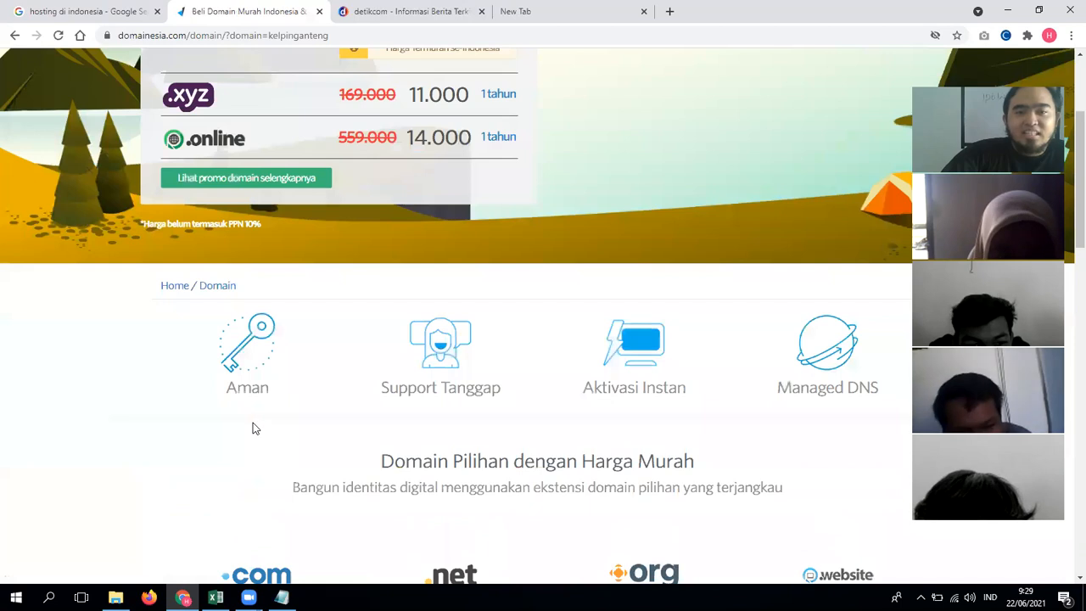
scroll(259, 423, down, 2)
scroll(264, 415, up, 2)
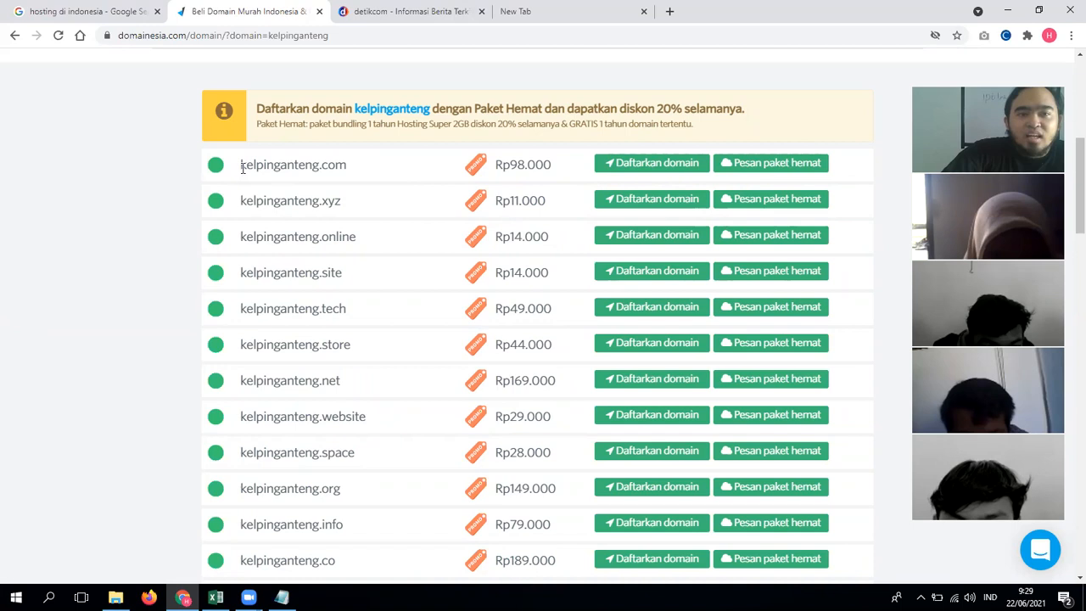
drag(242, 167, 347, 176)
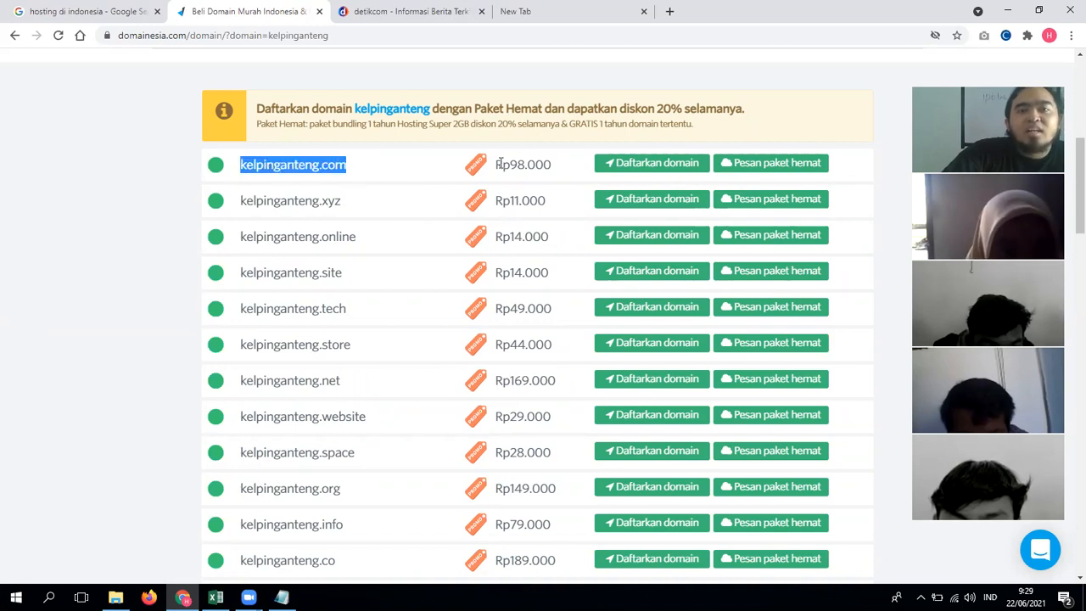
drag(496, 165, 553, 168)
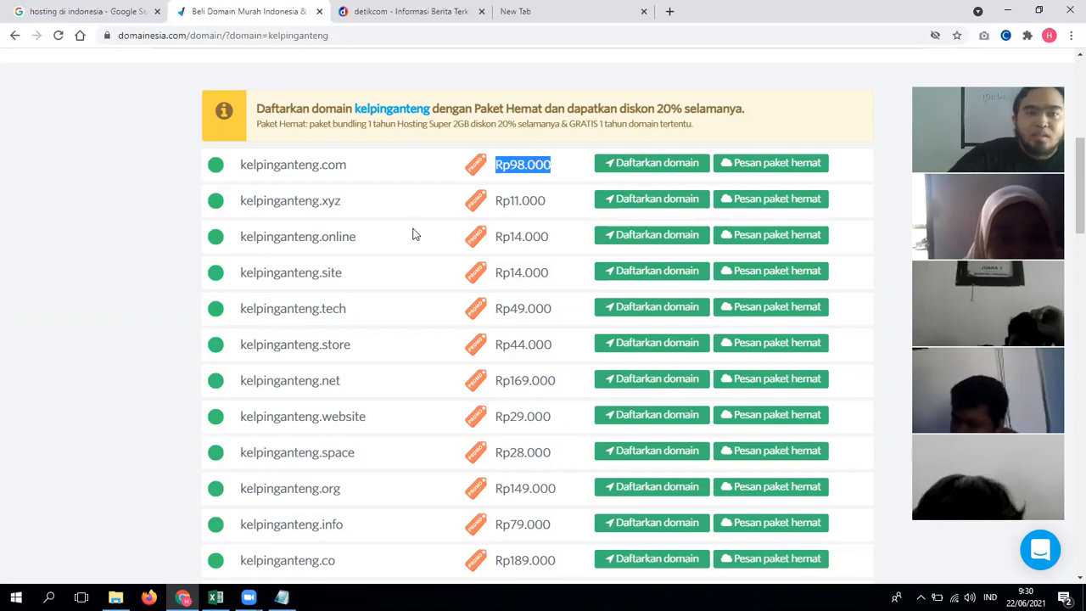
click(160, 235)
scroll(161, 235, up, 5)
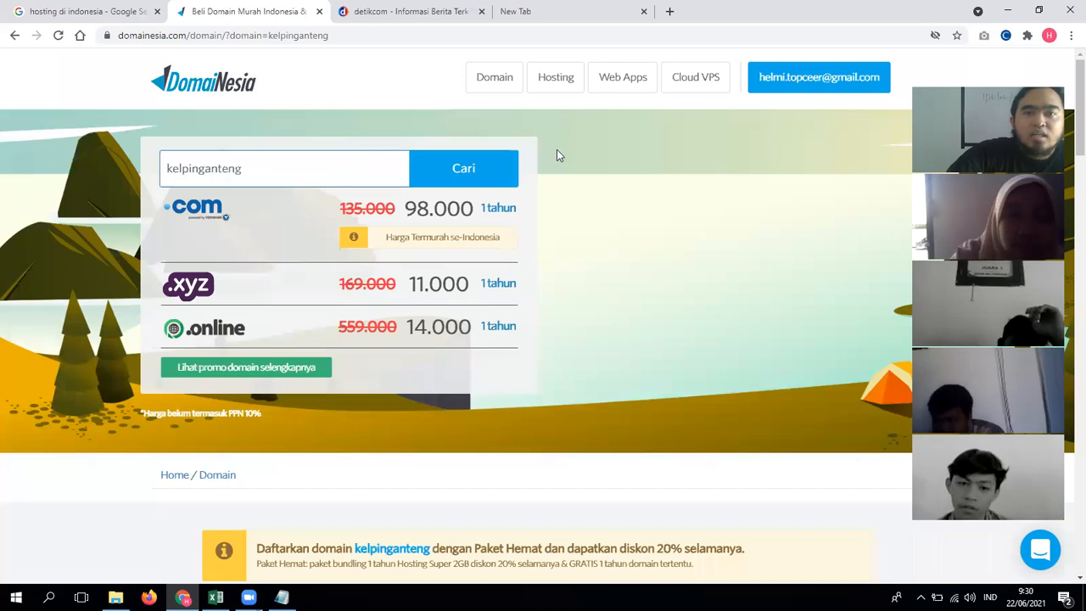
Step: Open DomaiNesia's Hosting page in a new tab and scroll to the Extra, Super and Monster prices
right_click(560, 81)
click(571, 93)
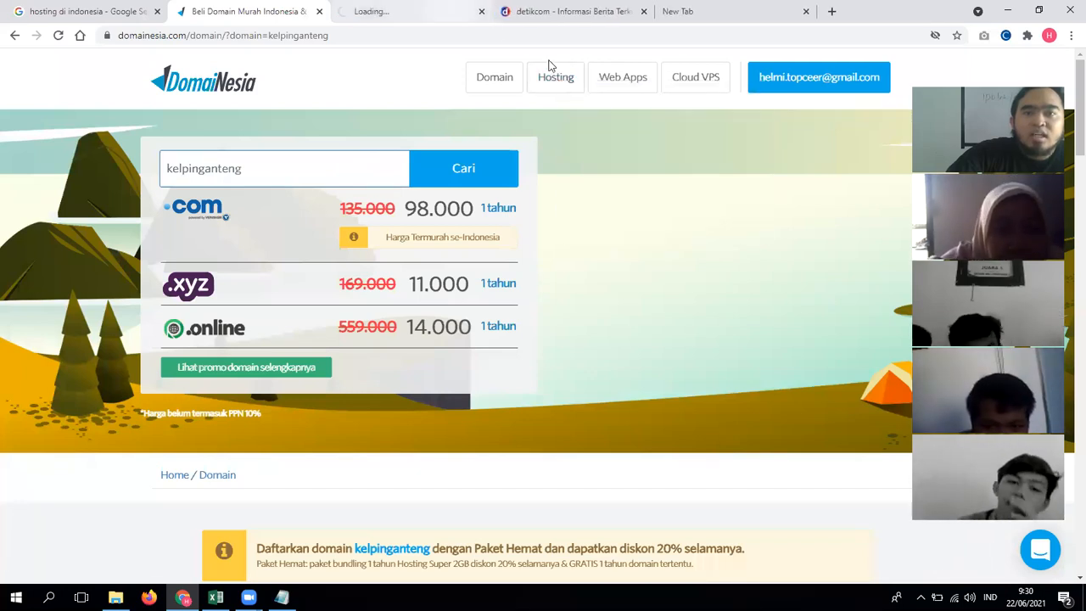
click(414, 10)
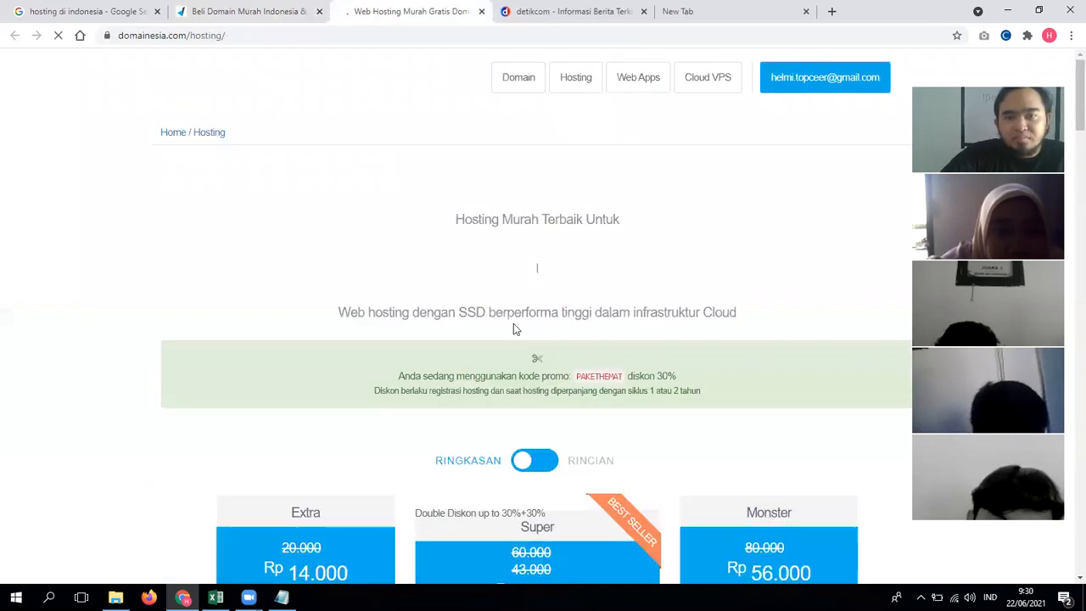
scroll(514, 323, down, 3)
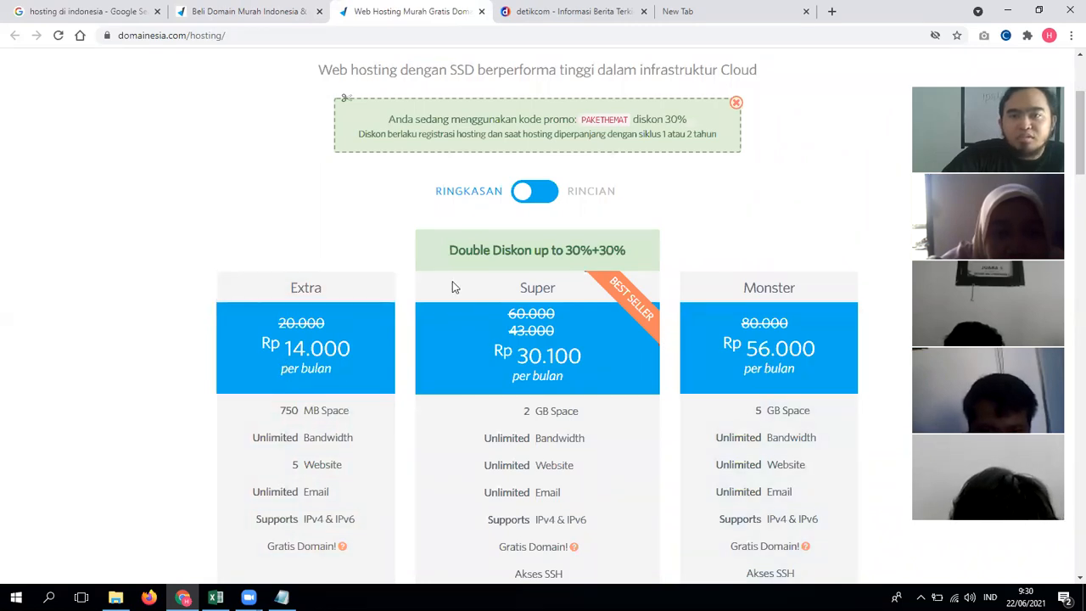
scroll(873, 398, down, 2)
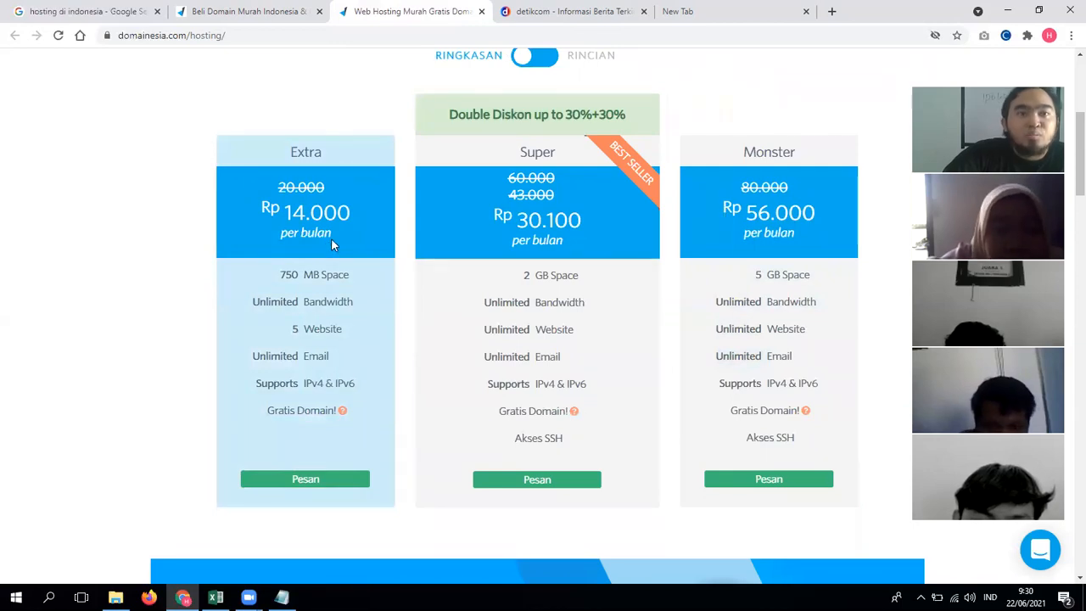
Step: Go to hawkhost.com and look over its shared web hosting plans
click(676, 17)
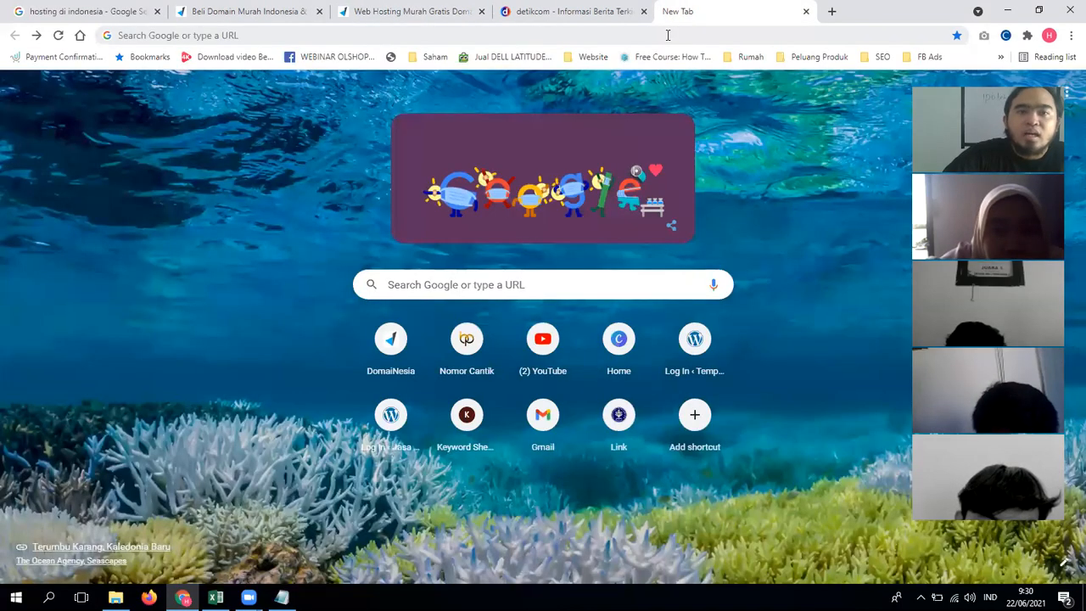
click(667, 35)
text(haw)
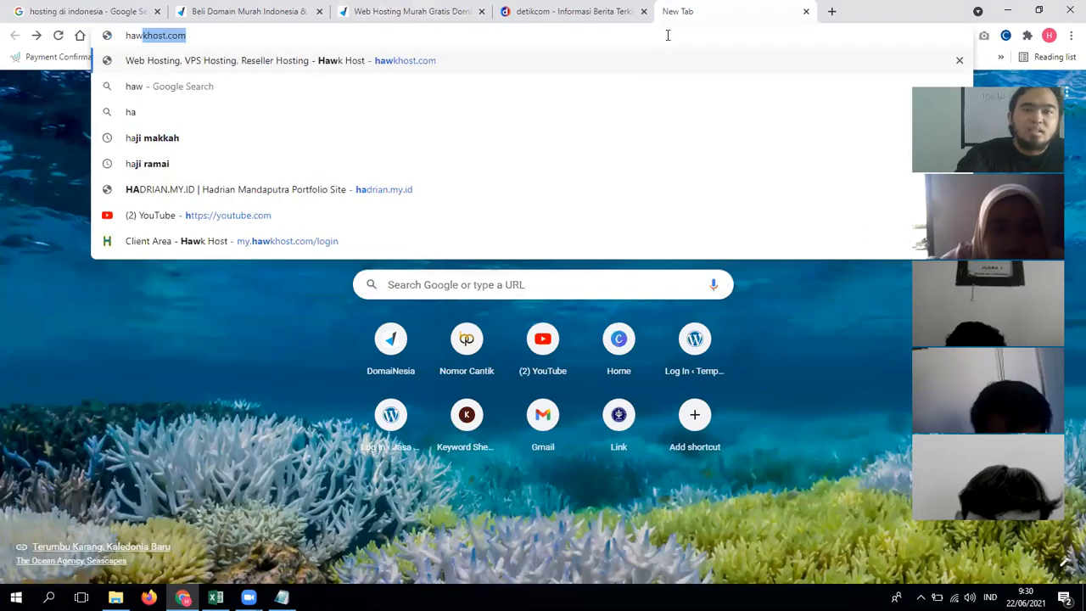
key(Return)
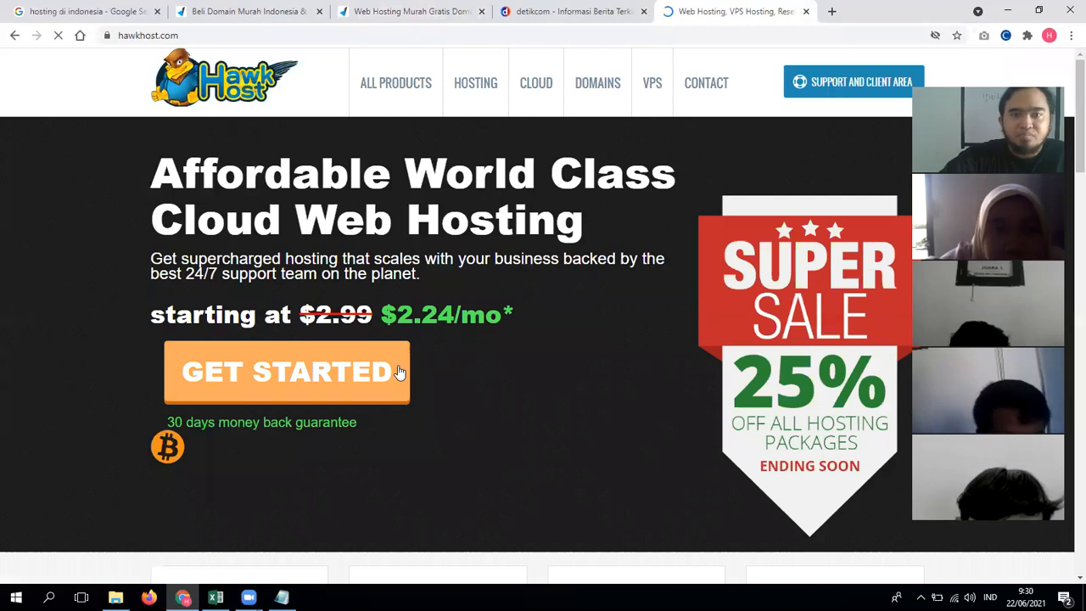
click(481, 95)
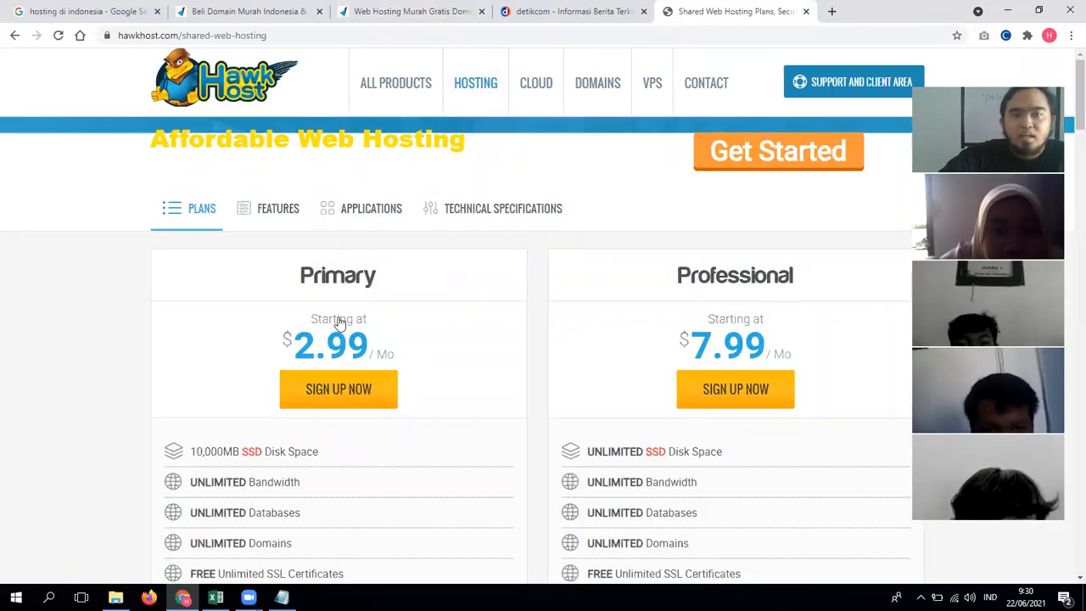
scroll(281, 349, down, 1)
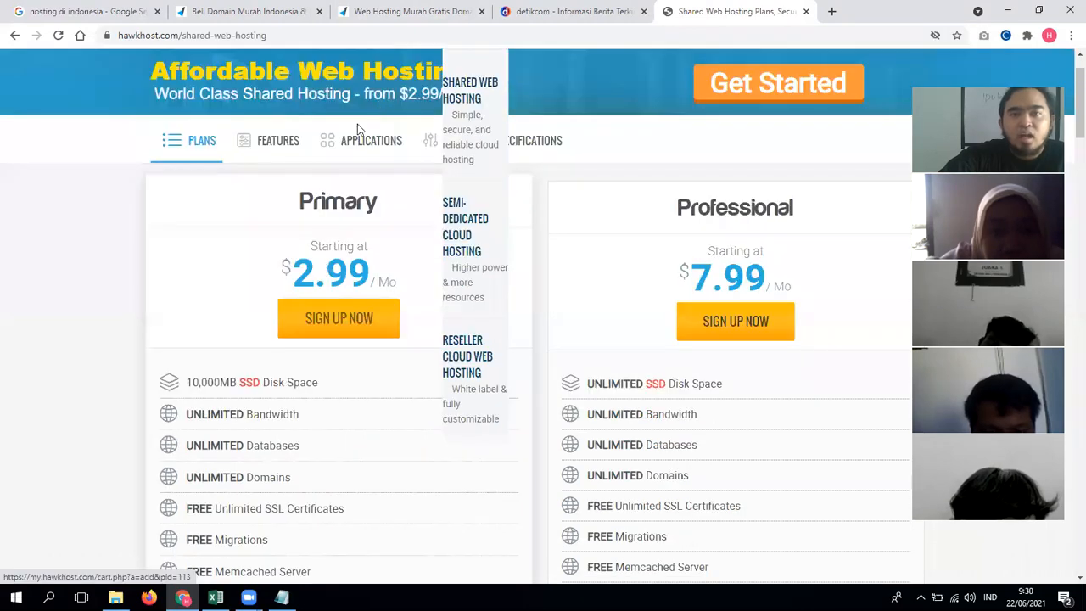
scroll(347, 344, up, 1)
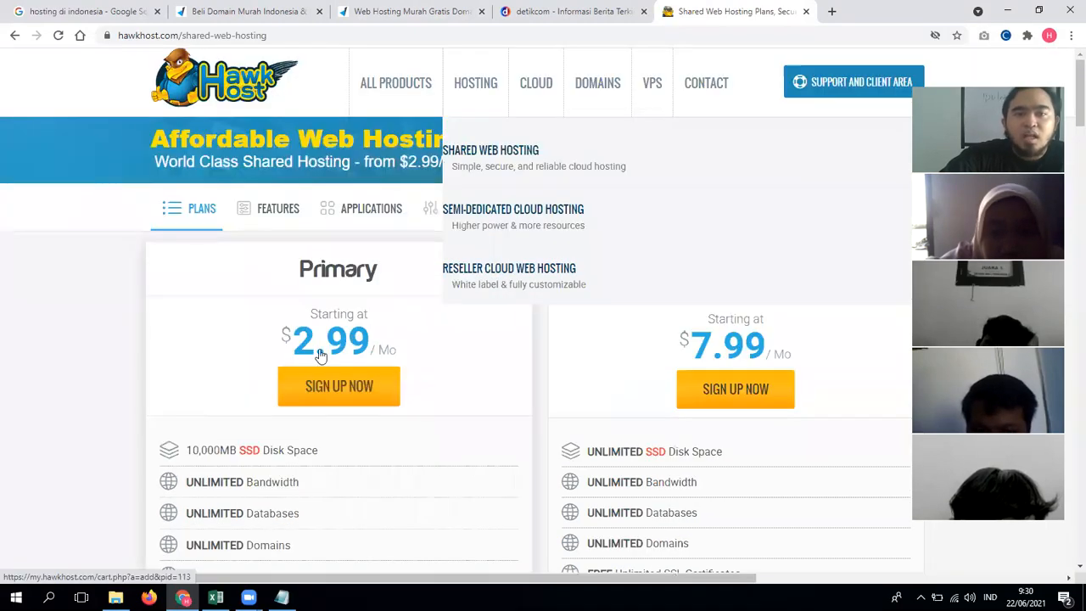
Step: Open the Hawk Host homepage in a new tab and highlight the $2.24/mo price
right_click(260, 89)
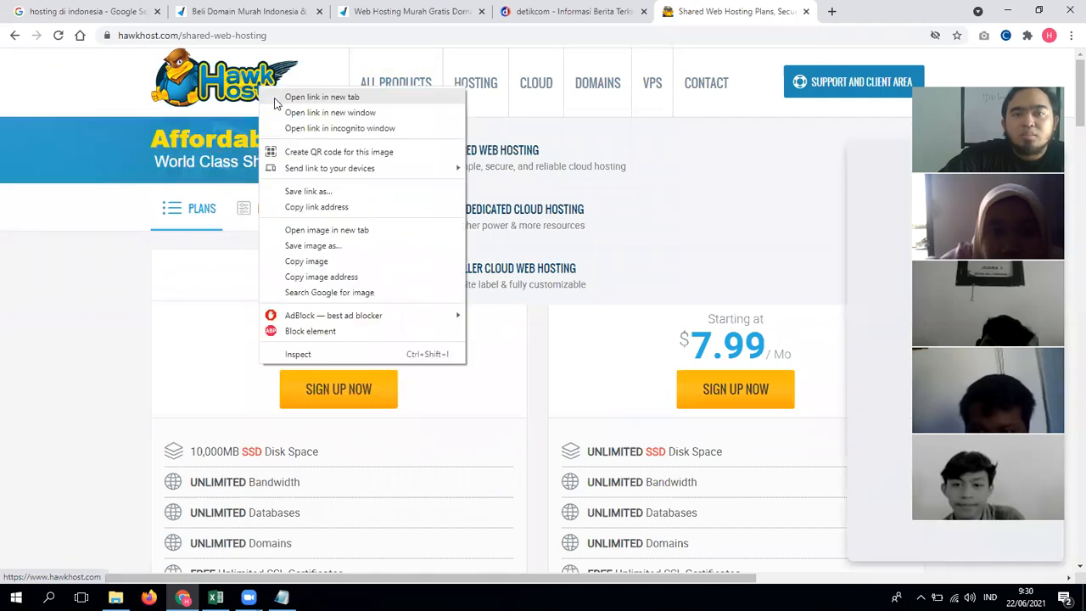
click(314, 97)
key(ctrl+Tab)
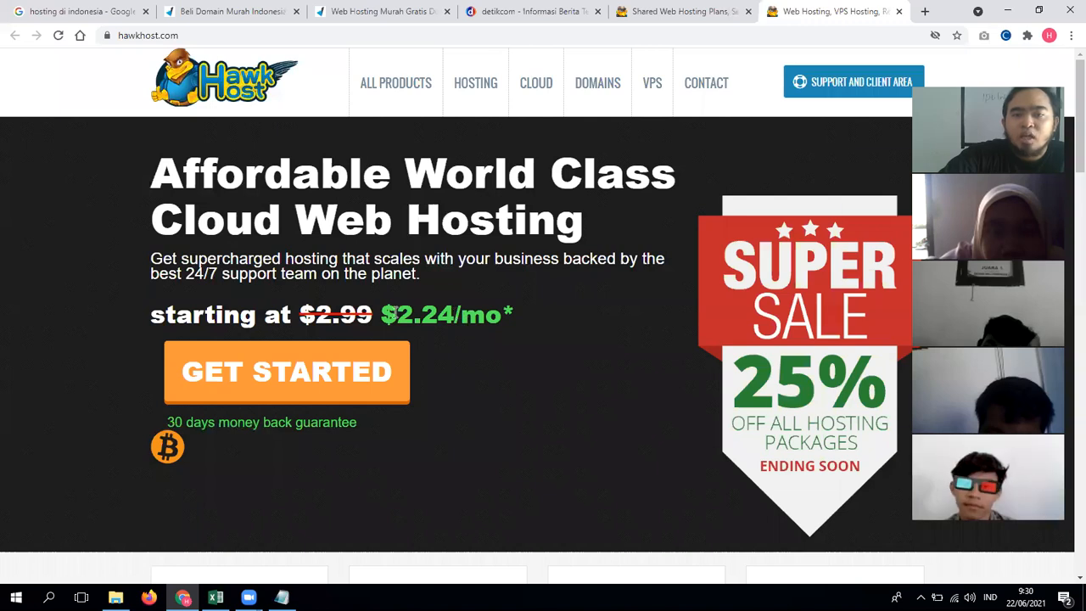
double_click(420, 316)
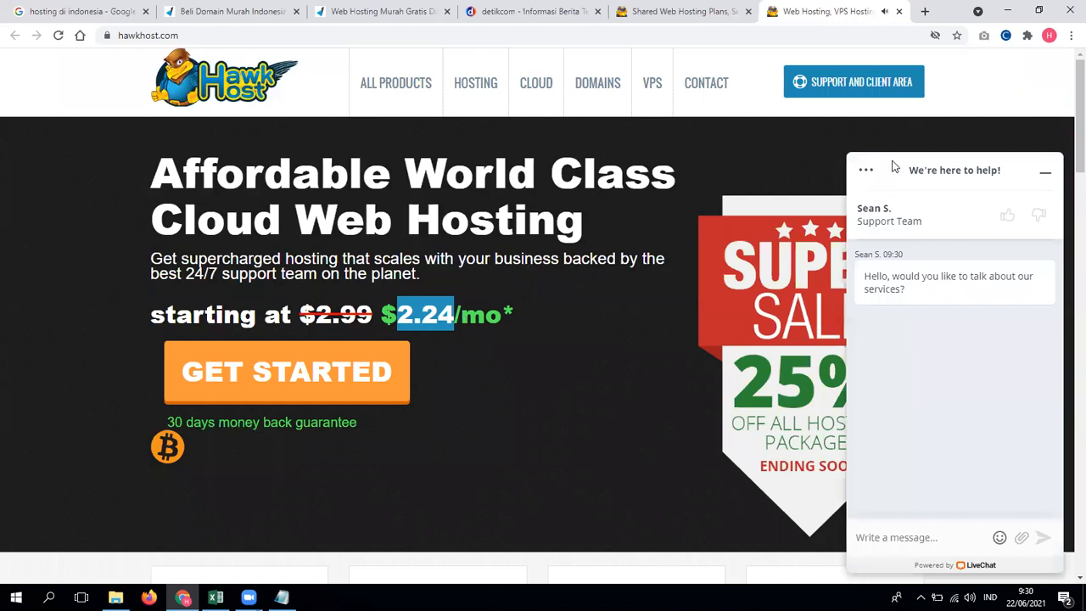
click(415, 322)
drag(399, 315, 450, 314)
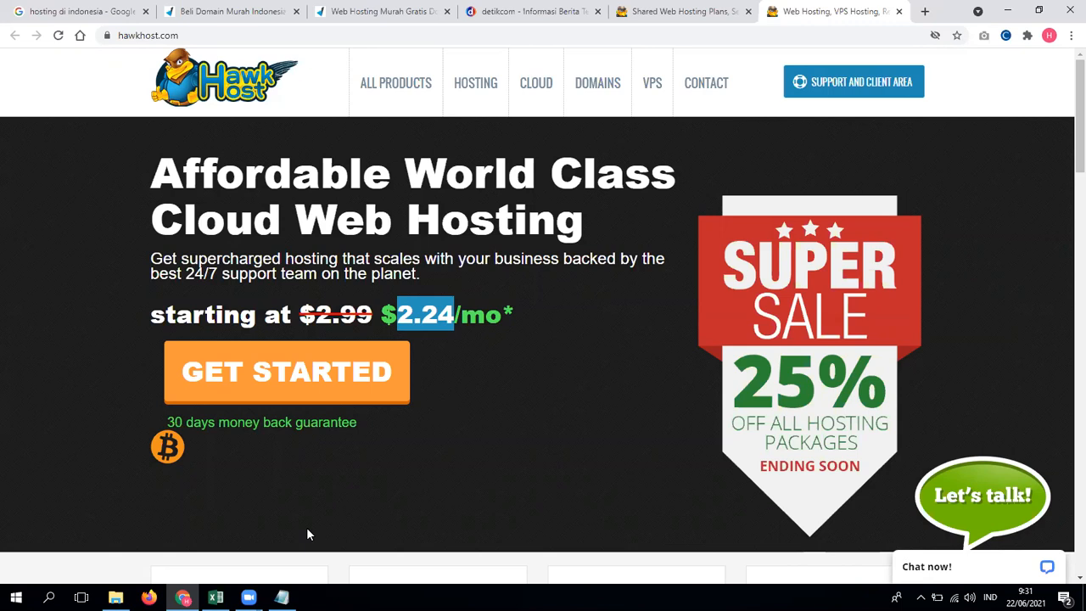
Step: Add the note 'Jasa = 1.5 - 2' on a new line below the SSD speeds
click(281, 597)
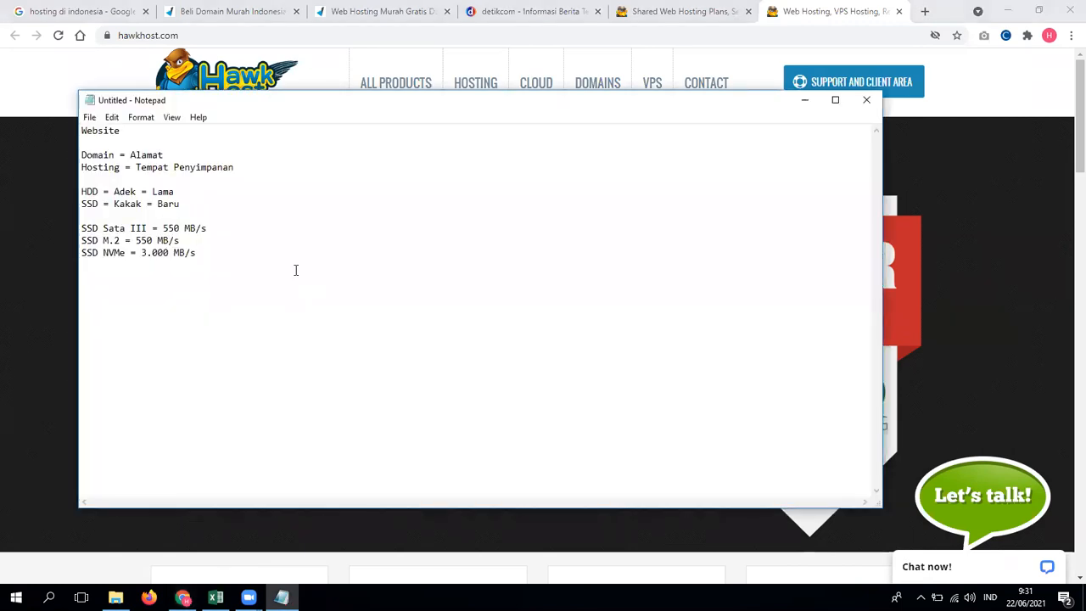
key(Return)
text(Jasa = 1.5 - 2 - 2,5)
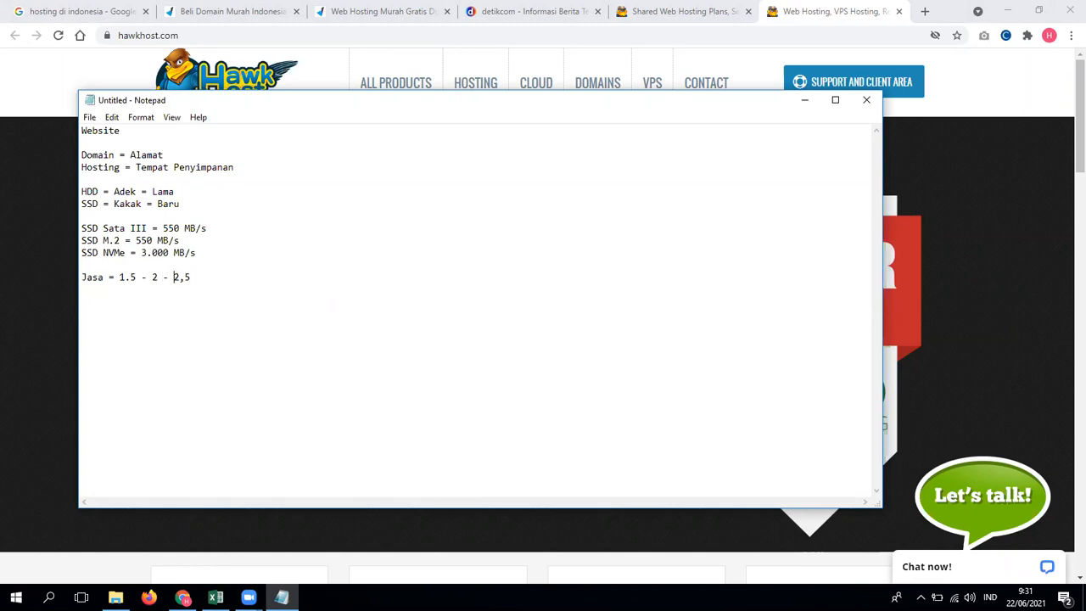
key(Return)
Step: Check DomaiNesia's domain prices and note the Modal cost as 110 rb
text(da)
click(319, 11)
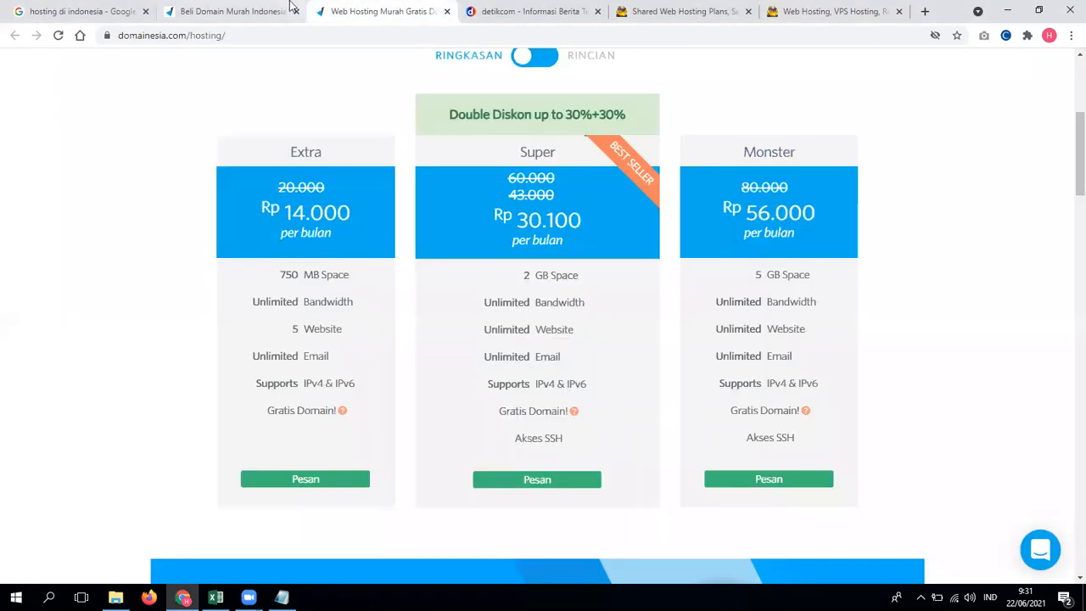
click(287, 9)
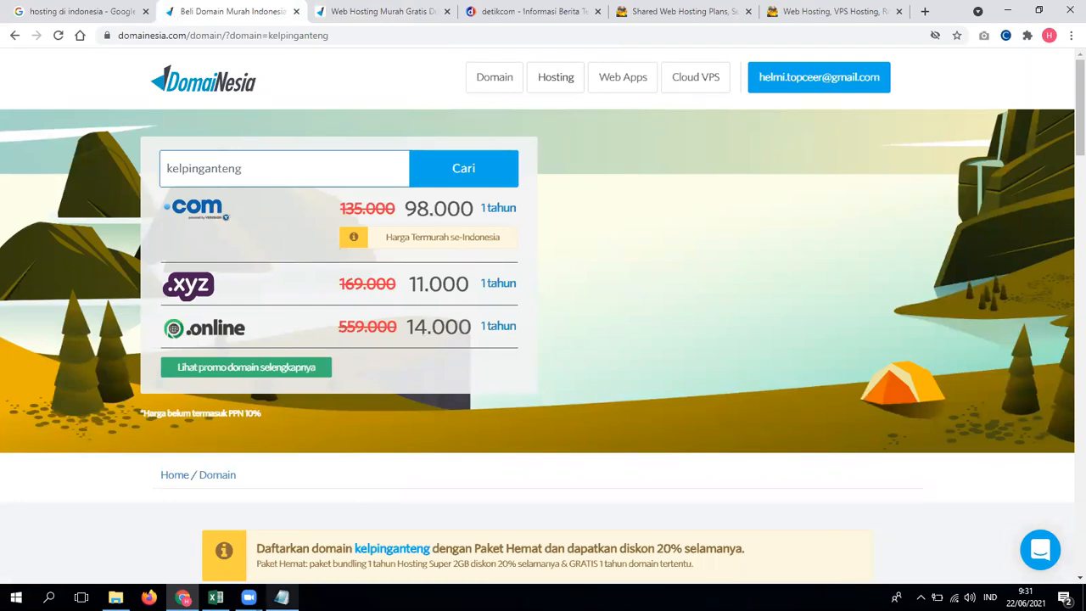
click(282, 598)
text(110 rb)
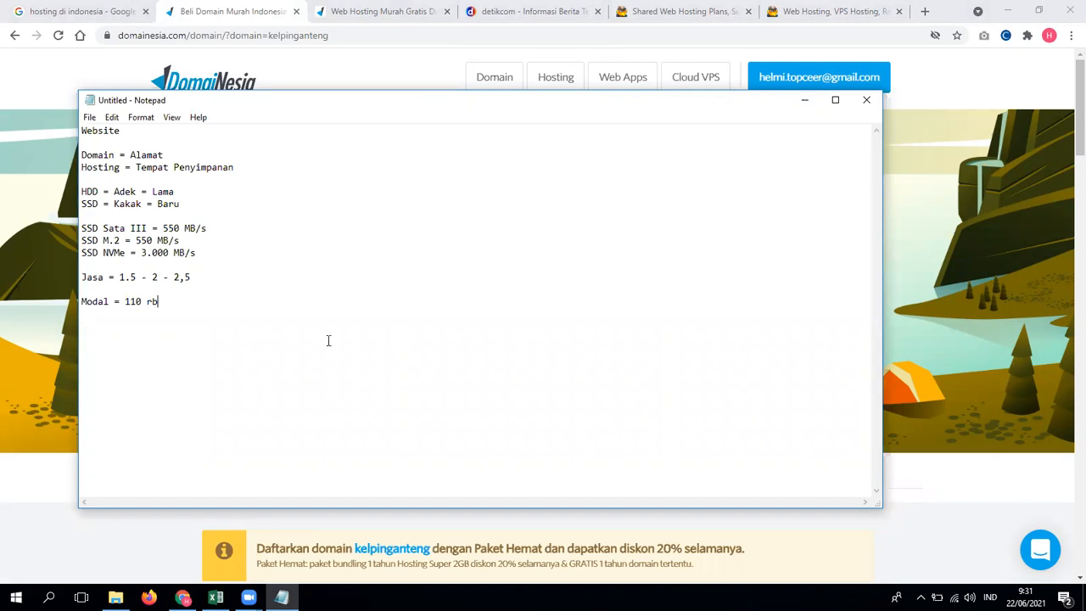
Step: Start a 'Hosting =' line and return to the Hawk Host home page
key(Return)
text(Hosting =)
click(815, 11)
Step: Launch Calculator from Start search and compute 3 × 15000 = 45.000, then × 12 = 540.000
click(441, 314)
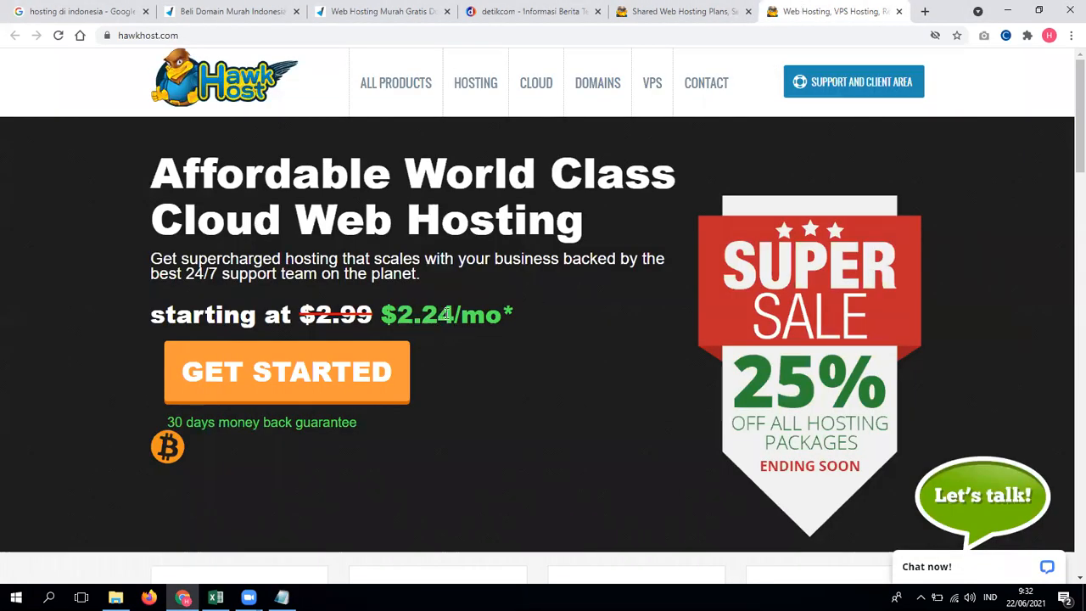
key(super)
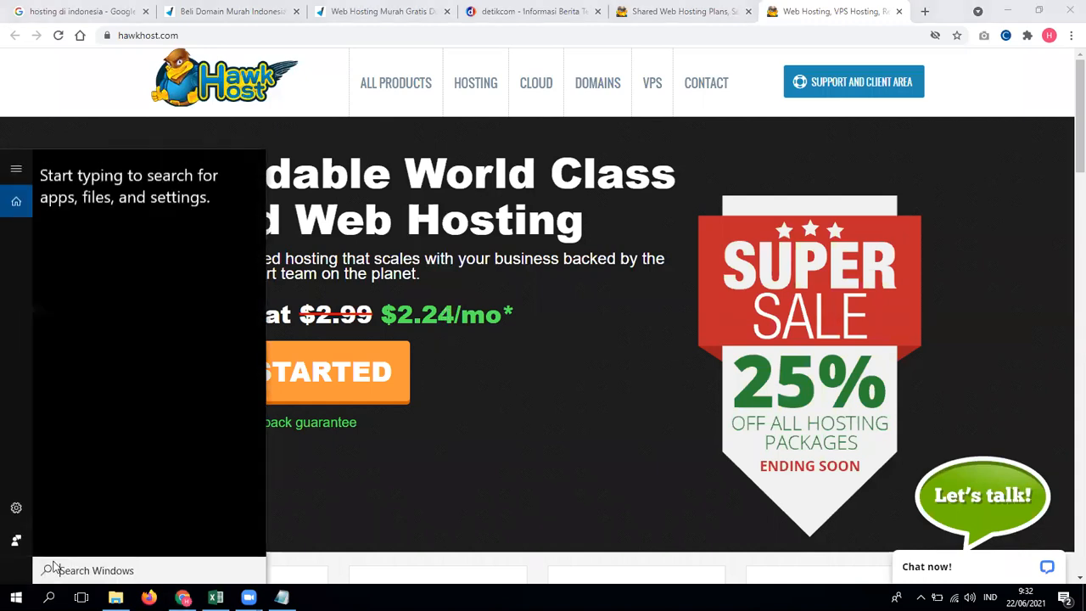
text(col)
key(Return)
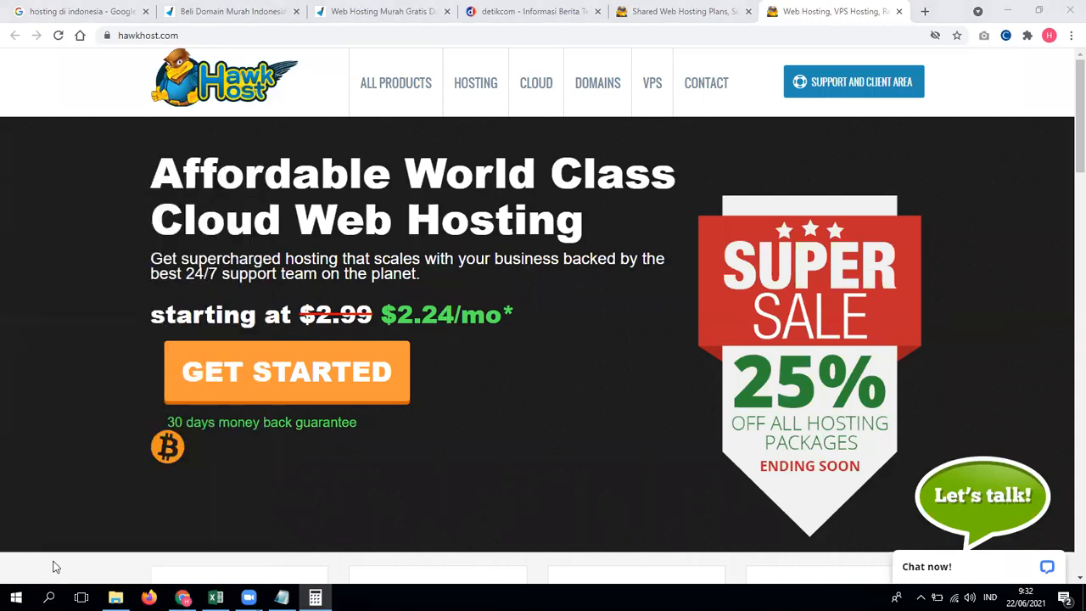
key(3)
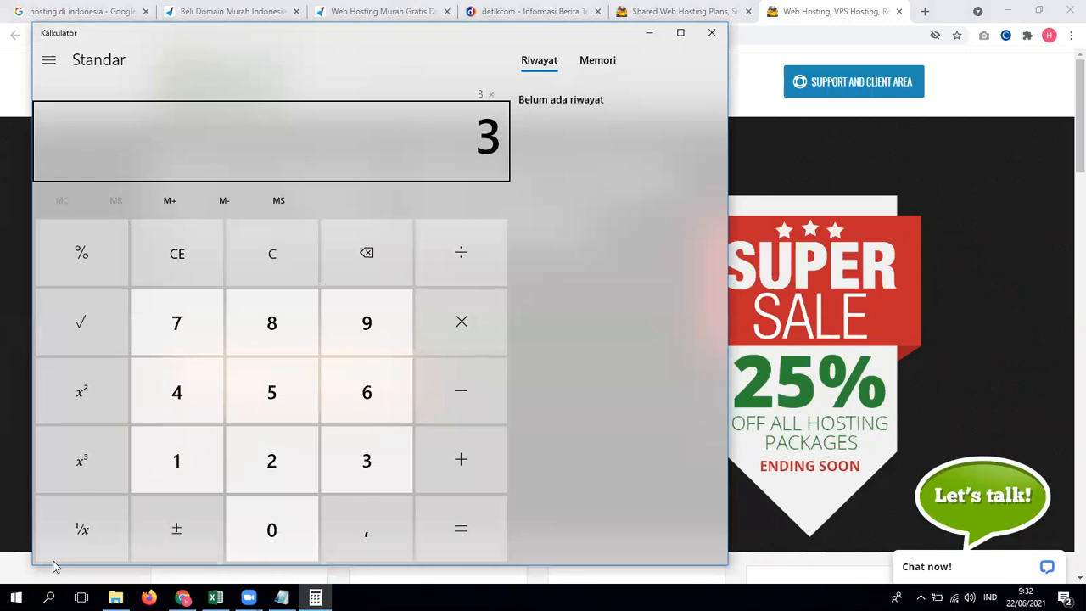
text(150000)
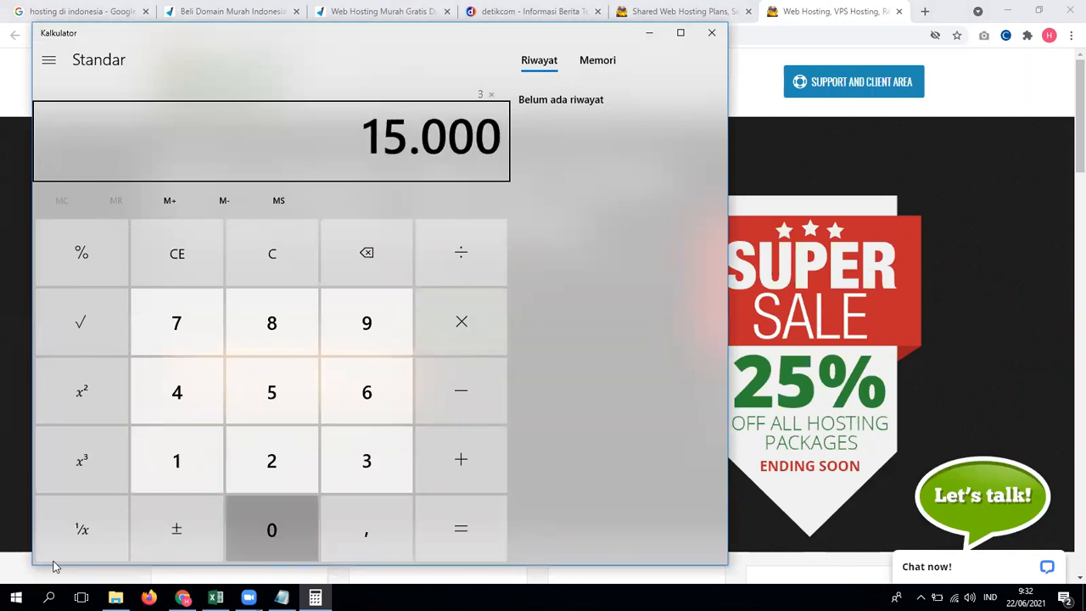
key(Return)
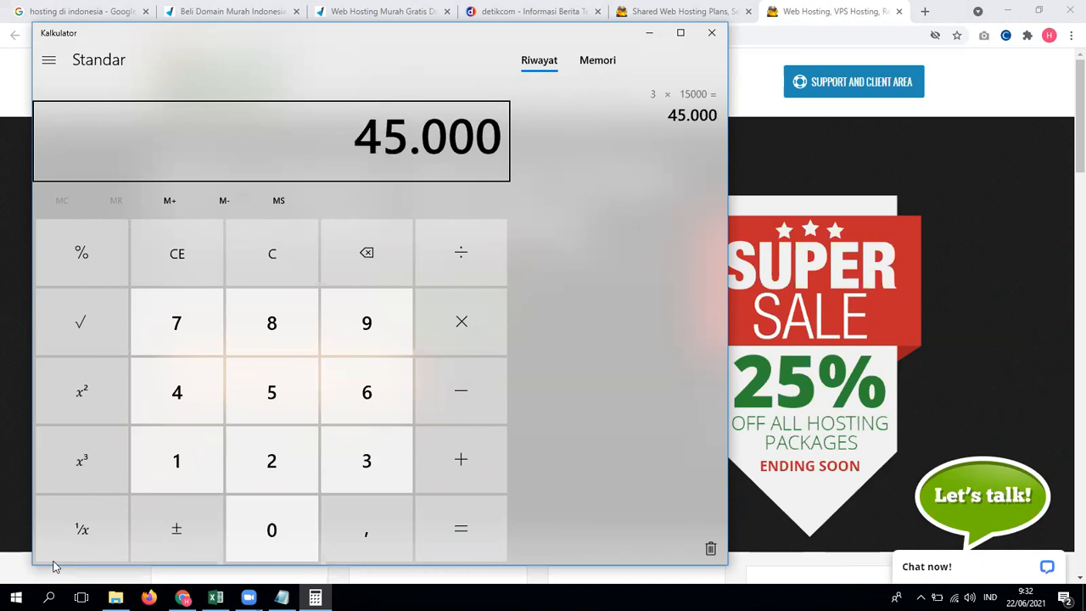
text(*12)
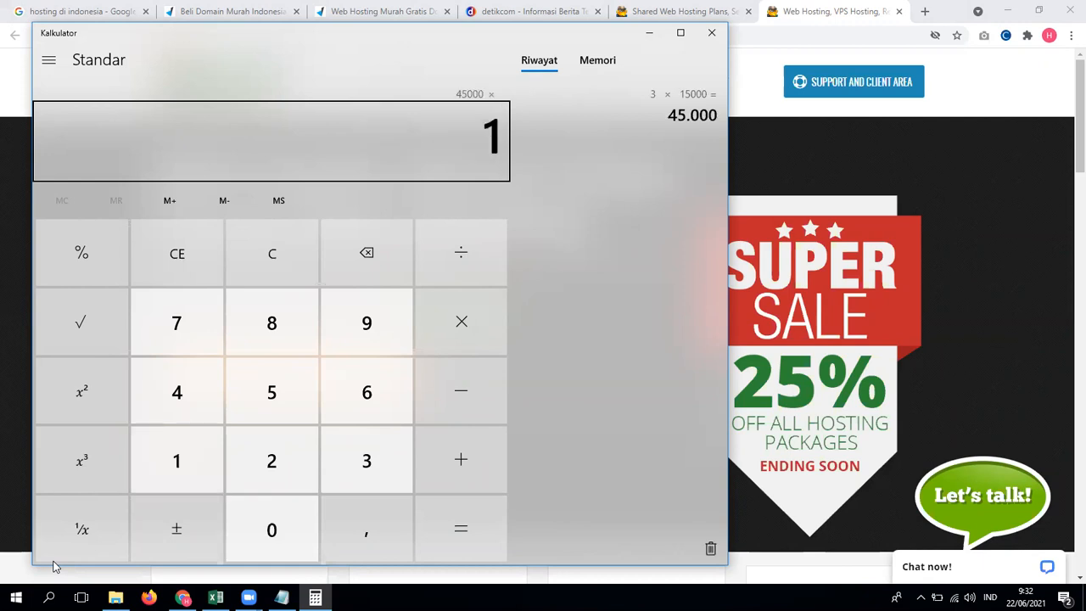
key(Return)
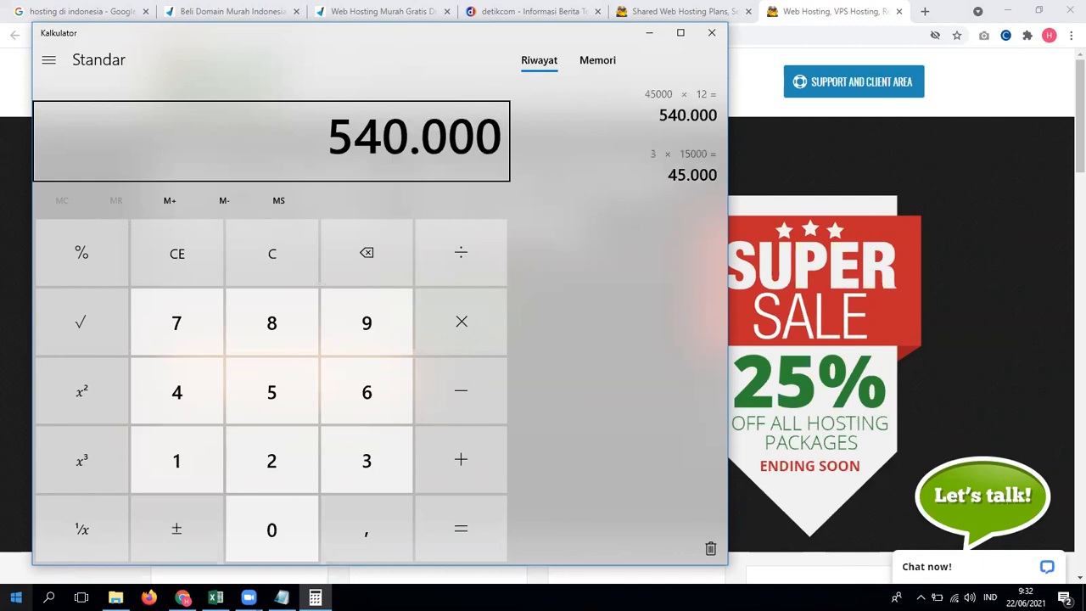
Step: Fill in 'Hosting = 540 rb' and add a 'Jasa 10 = 15.000.000' line
click(282, 599)
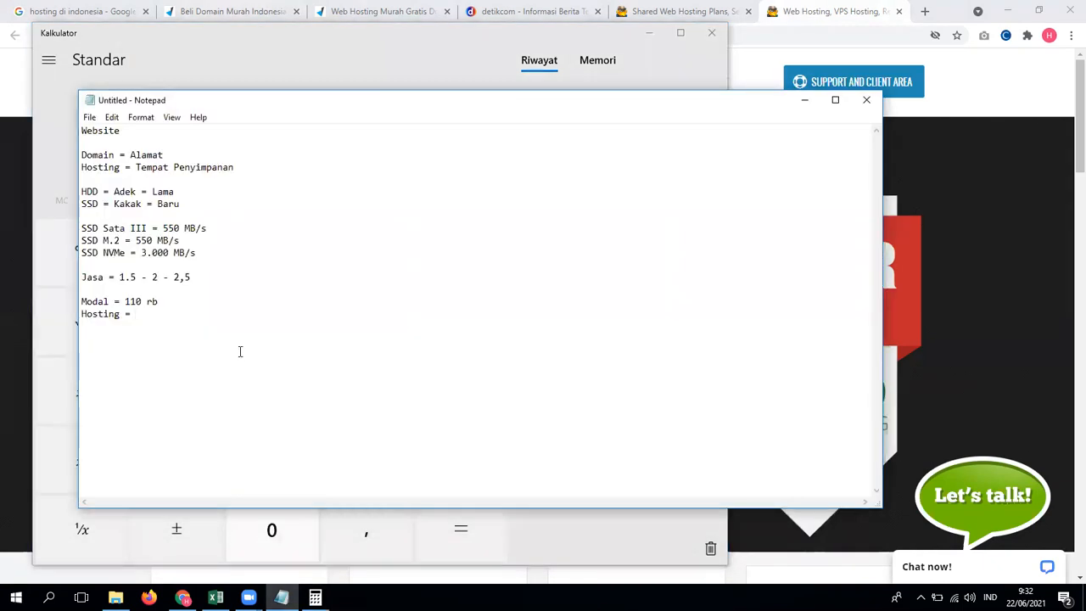
text(540 rb)
key(Up)
key(Up)
key(Return)
text(Jasa 10 )
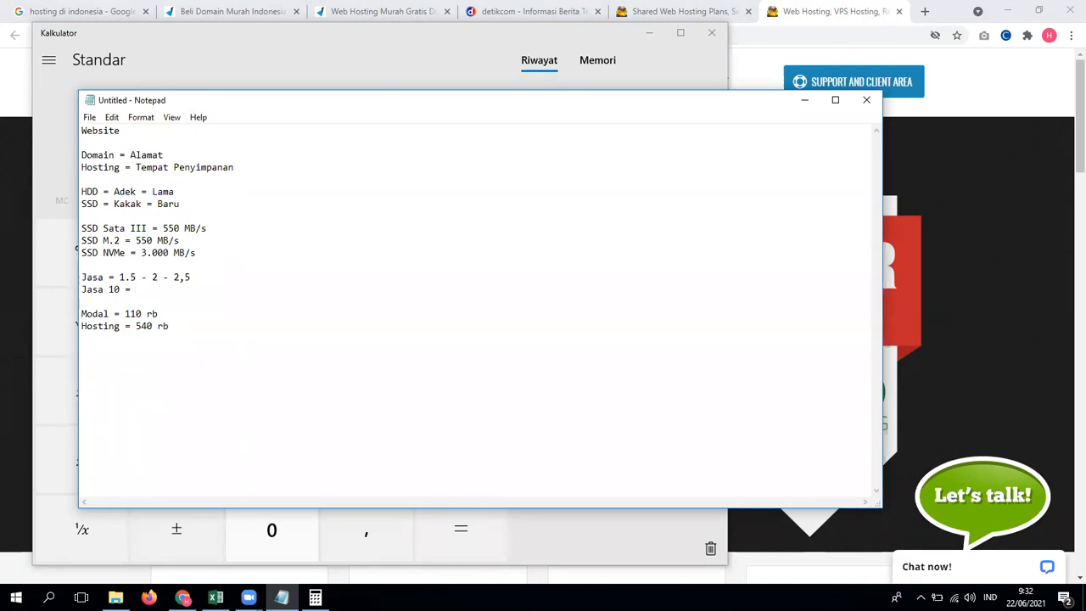
text(=)
click(136, 277)
drag(136, 276, 124, 276)
click(162, 289)
text(1)
text(5.000.000)
Step: Rename the lines to Modal Domain and Modal Hosting, adding 'x 10 = 1.100.000' to the domain cost
text(Domain)
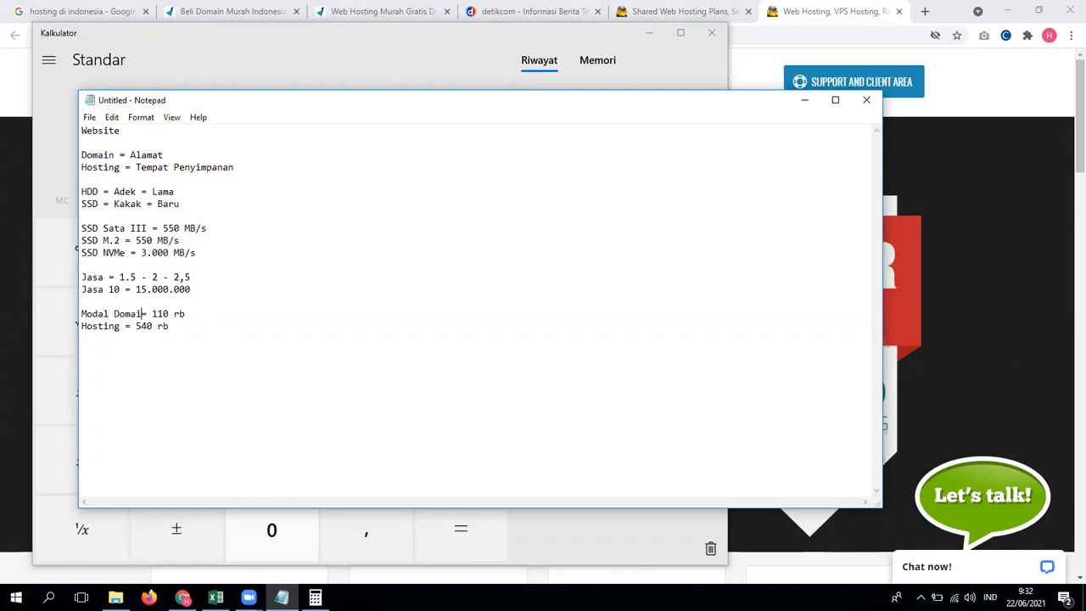
key(Down)
text(Modal)
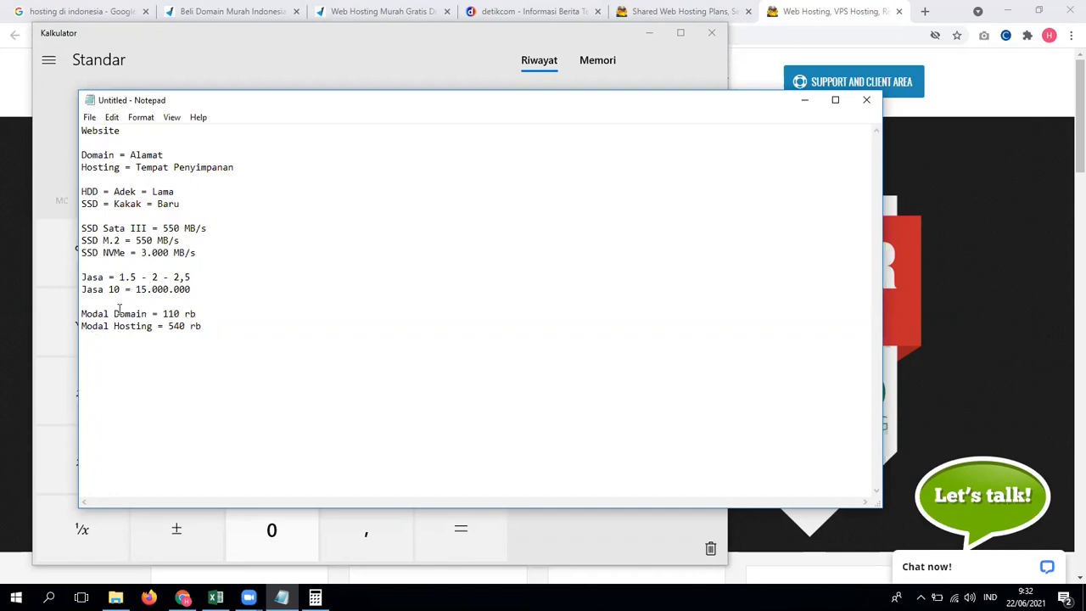
drag(115, 326, 171, 326)
click(236, 330)
drag(163, 313, 198, 313)
double_click(112, 289)
click(216, 314)
text(x 10 = 1.100.000)
drag(203, 325, 168, 327)
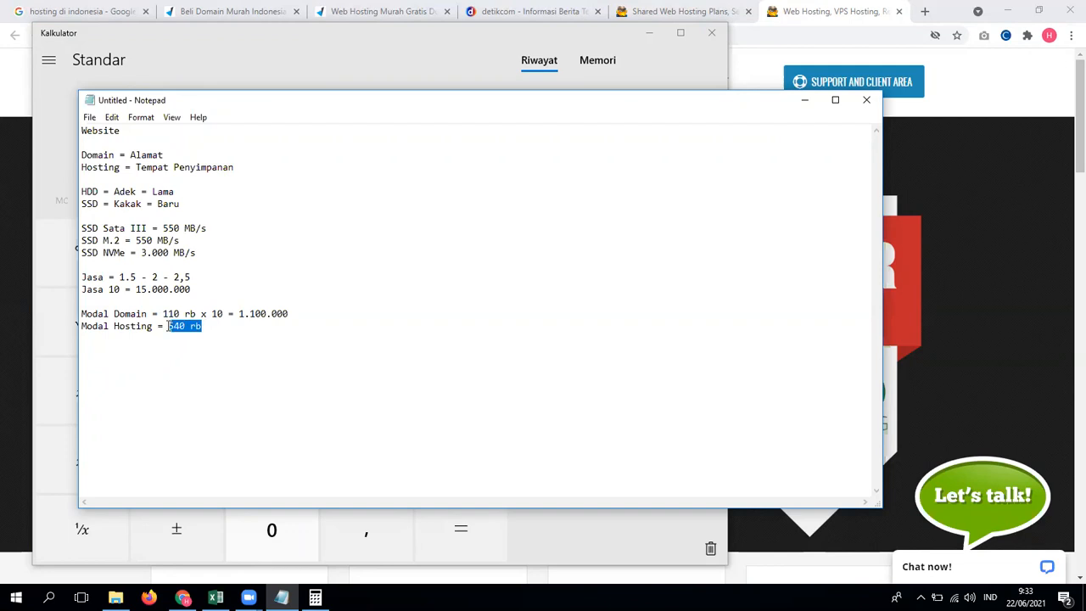
Step: Add the lines 'Modal Total = 1.640.000' and 'Margin = 13.360.000'
click(149, 339)
key(End)
key(Return)
text(Modal To)
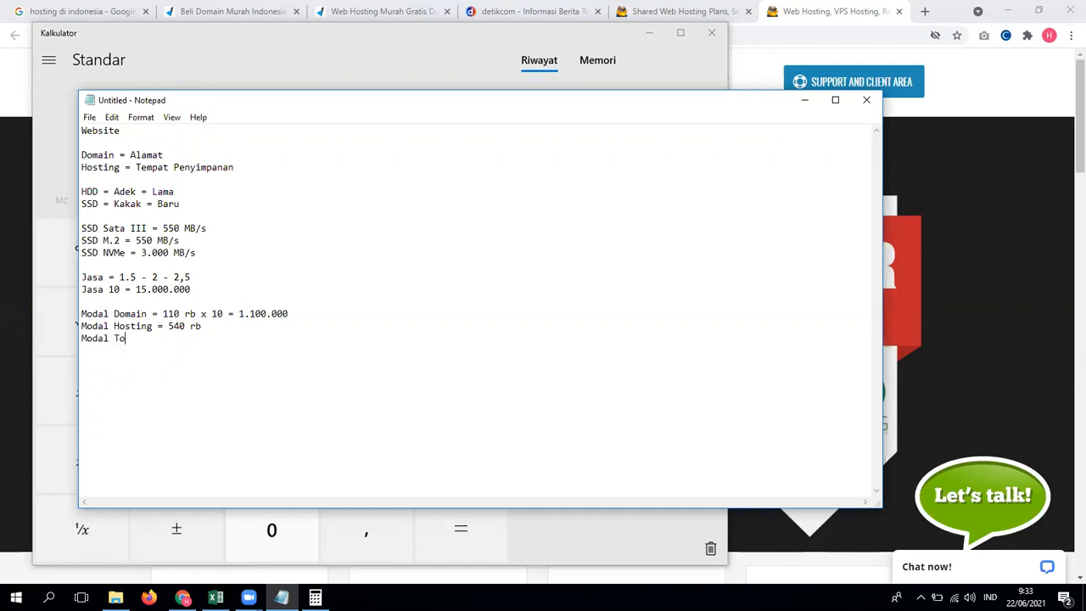
text(tal = 1.640.000)
key(Return)
text(Untung)
key(BackSpace)
key(BackSpace)
key(BackSpace)
key(BackSpace)
key(BackSpace)
key(BackSpace)
key(BackSpace)
text(Margin = 1)
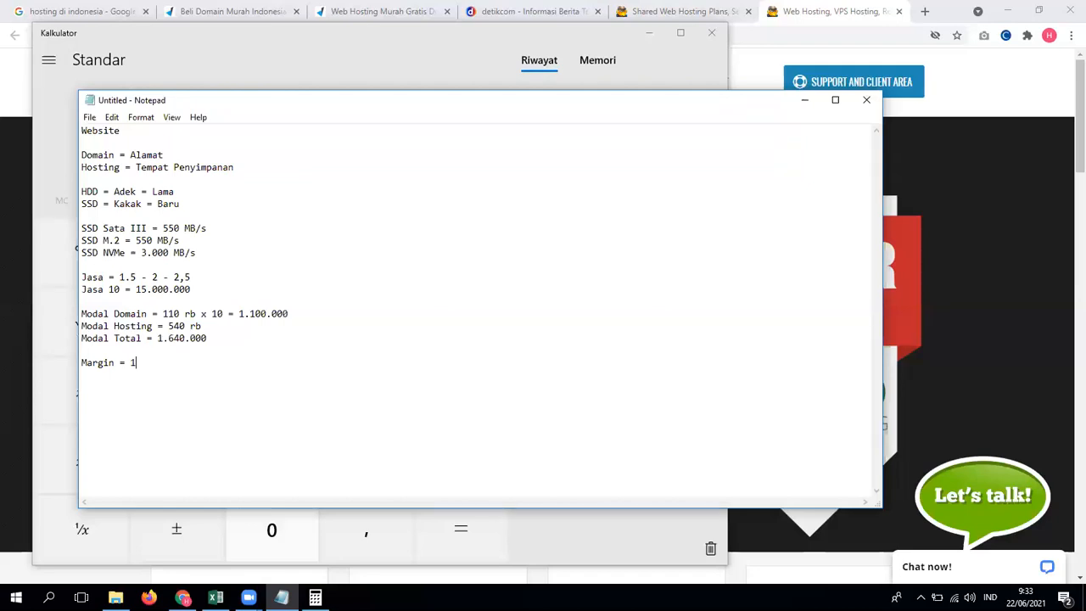
text(3.360.000)
Step: Review the Jasa 10 and Margin figures by highlighting them
drag(121, 290, 109, 289)
click(119, 290)
drag(120, 289, 109, 289)
click(185, 363)
drag(185, 362, 113, 362)
click(235, 362)
Step: Add 'Usaha - Kerja', 'Kerja = X = Menghasilkan X' and 'Usaha = Karyawan' lines
key(Return)
key(Return)
text(Usaha )
text(- Kary)
key(BackSpace)
key(BackSpace)
key(BackSpace)
text(erja)
key(Return)
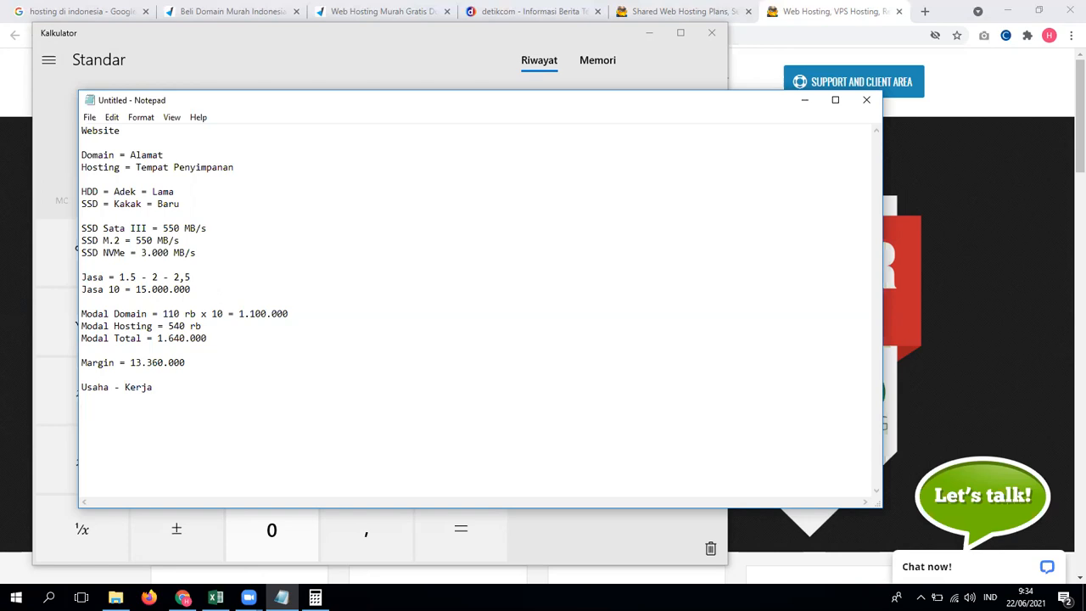
text(Kerja =)
text( X)
text(= )
text(Menghas)
text(ila)
text(kan X)
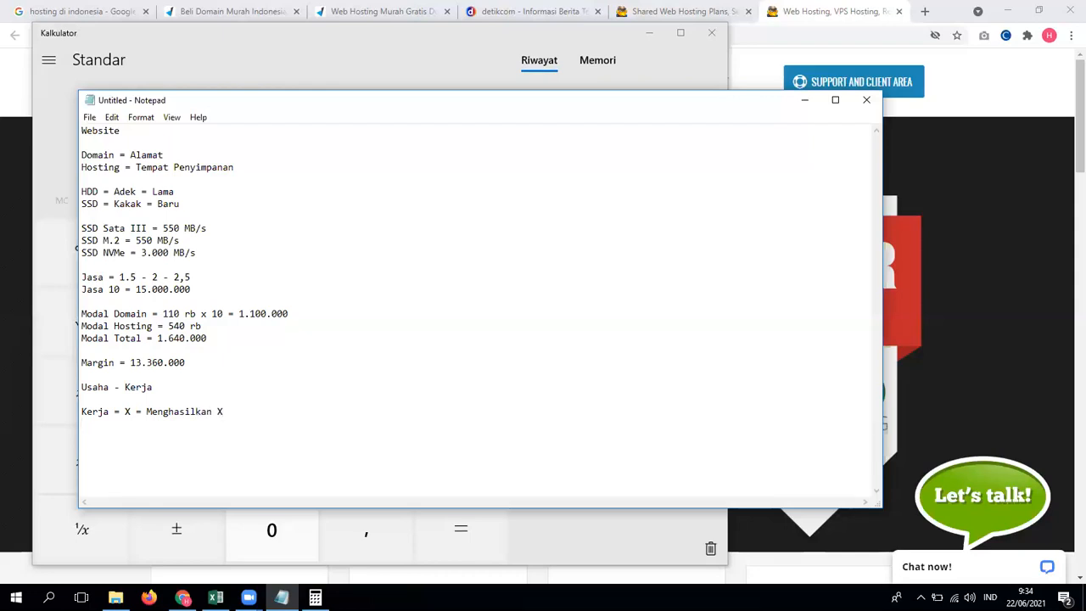
text(Usaha = Karyawan)
Step: Insert 10 before both X values on the Kerja line
key(Return)
click(125, 412)
text(10)
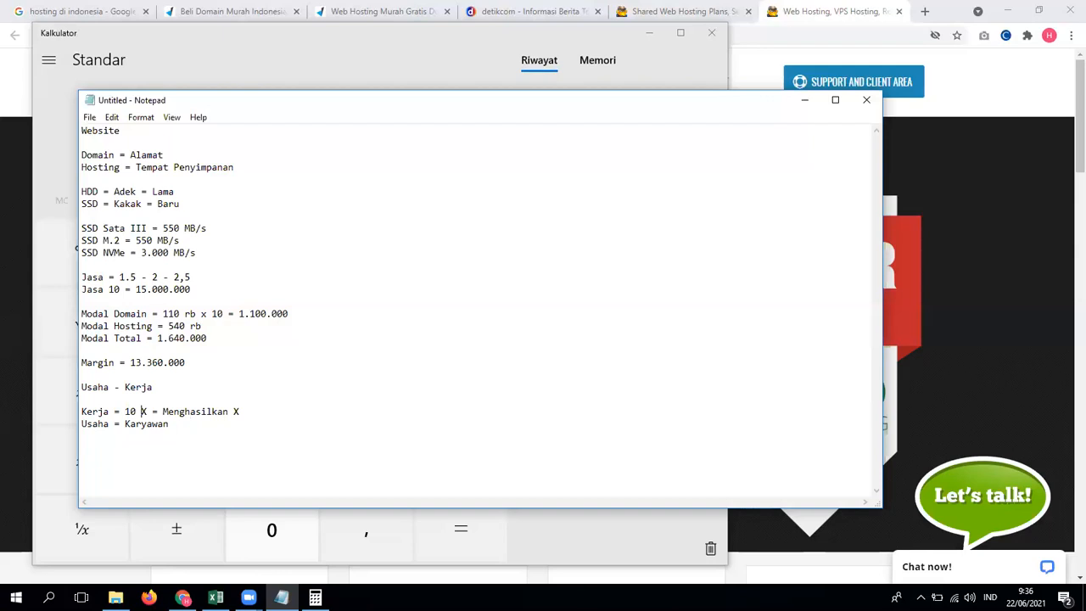
click(233, 411)
text(10)
Step: Add 'Ternyata, team tsb. hanya menghasilkan 5 X = Rugi 5x' and 'Rekrut = 15 X = 5 X' lines
key(ctrl+End)
text(Ternyata, team tsb. hanya menghail)
key(BackSpace)
key(BackSpace)
text(silkan 5 X)
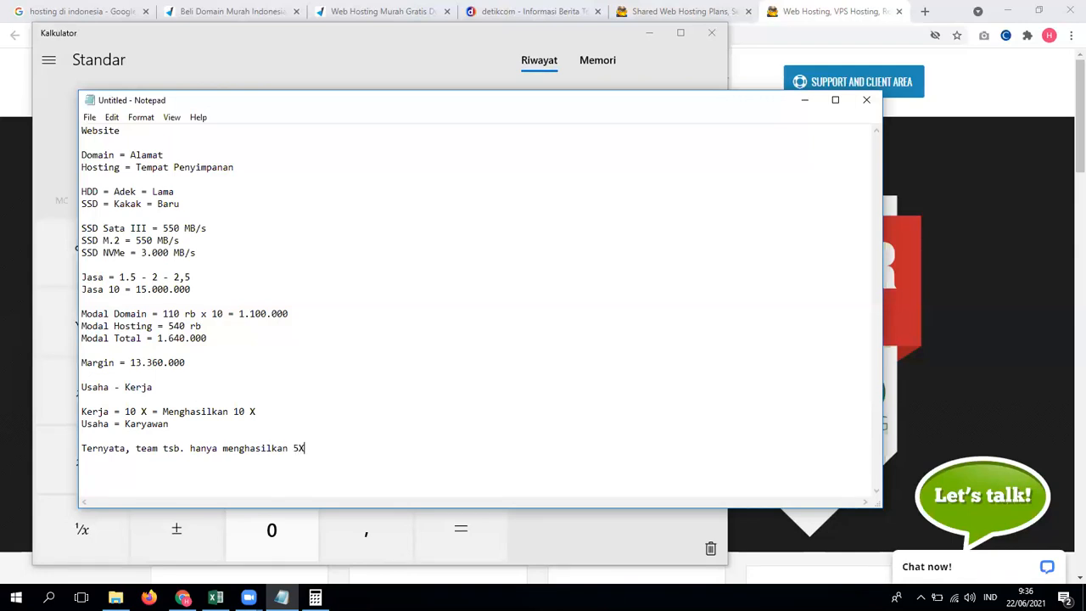
text(= R)
text(ugi )
text(5x )
text(Rekru)
text(t = )
text(11 X = )
text(1)
text(X)
drag(136, 460, 174, 460)
text(55)
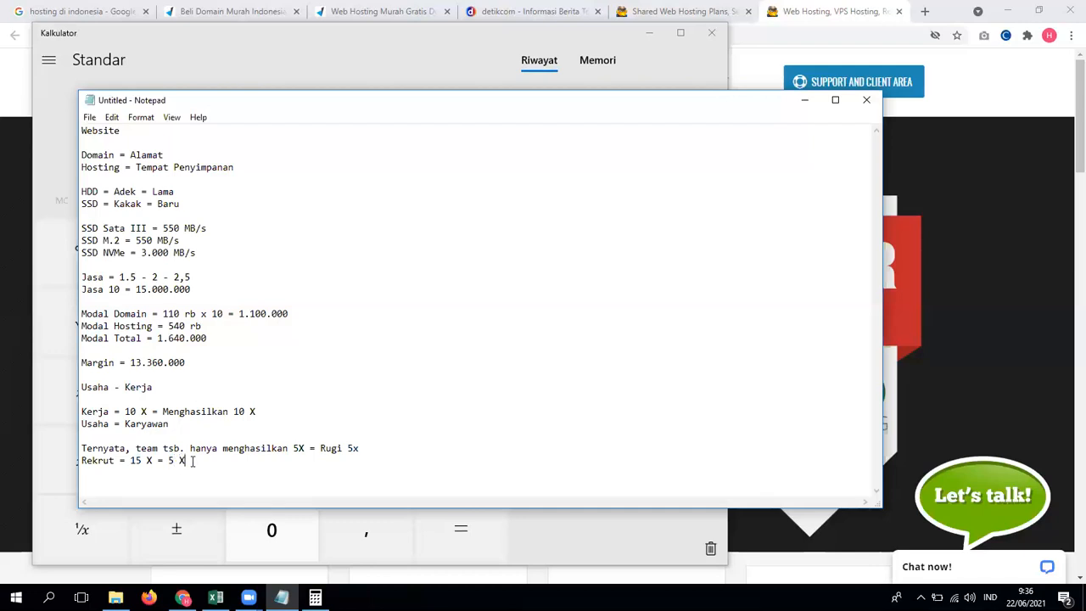
key(Return)
key(Return)
key(Return)
key(Return)
key(Return)
key(Return)
Step: Delete the text from 'Usaha - Kerja' through the Rekrut line, leaving Margin = 13.360.000 last
key(Up)
key(Up)
key(Up)
key(Up)
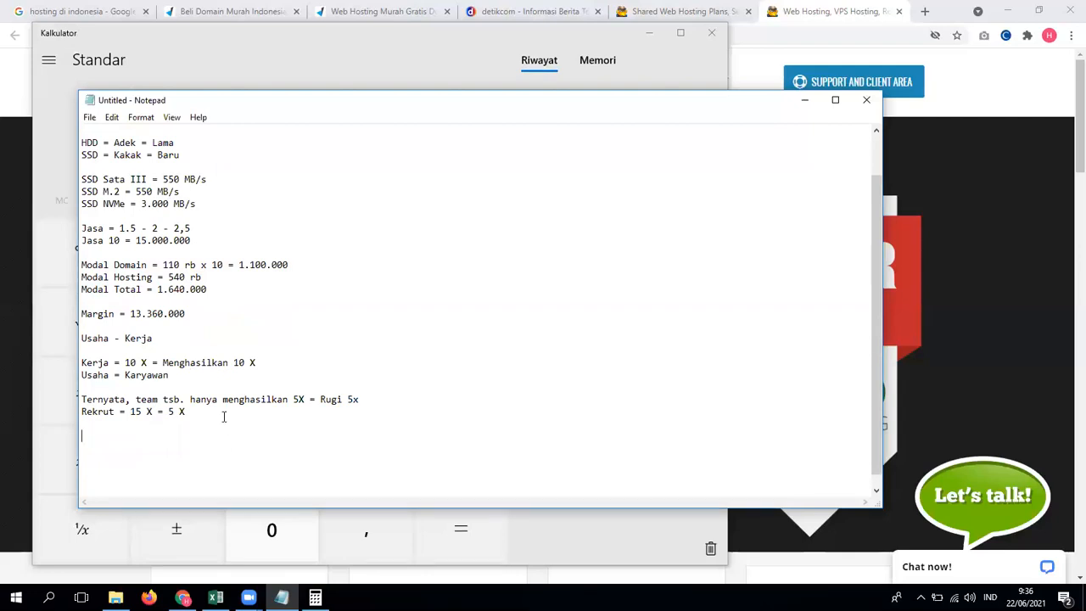
drag(129, 362, 145, 362)
click(142, 429)
drag(125, 363, 146, 362)
click(288, 386)
drag(127, 363, 146, 362)
click(163, 390)
drag(244, 411, 81, 340)
key(BackSpace)
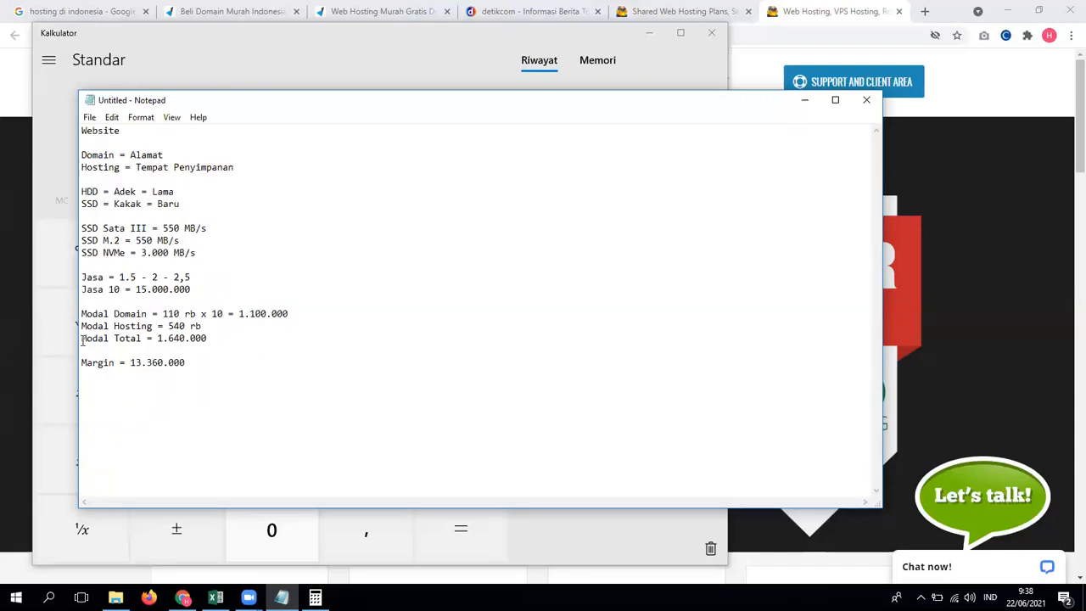
Step: In Chrome, open the DomaiNesia account page, close two extra tabs and sign in
click(4, 235)
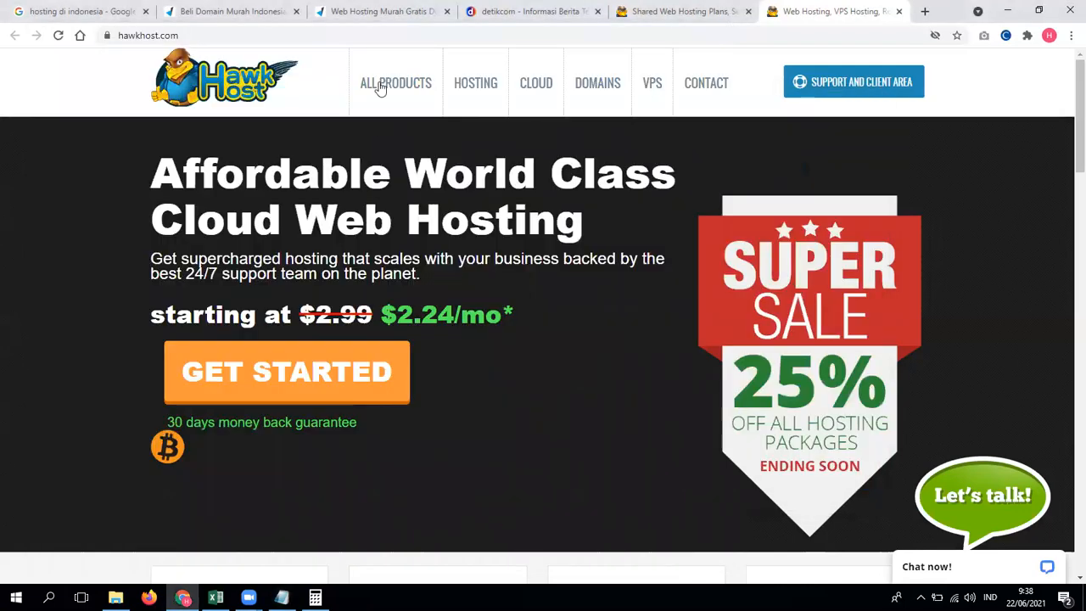
click(255, 11)
click(787, 85)
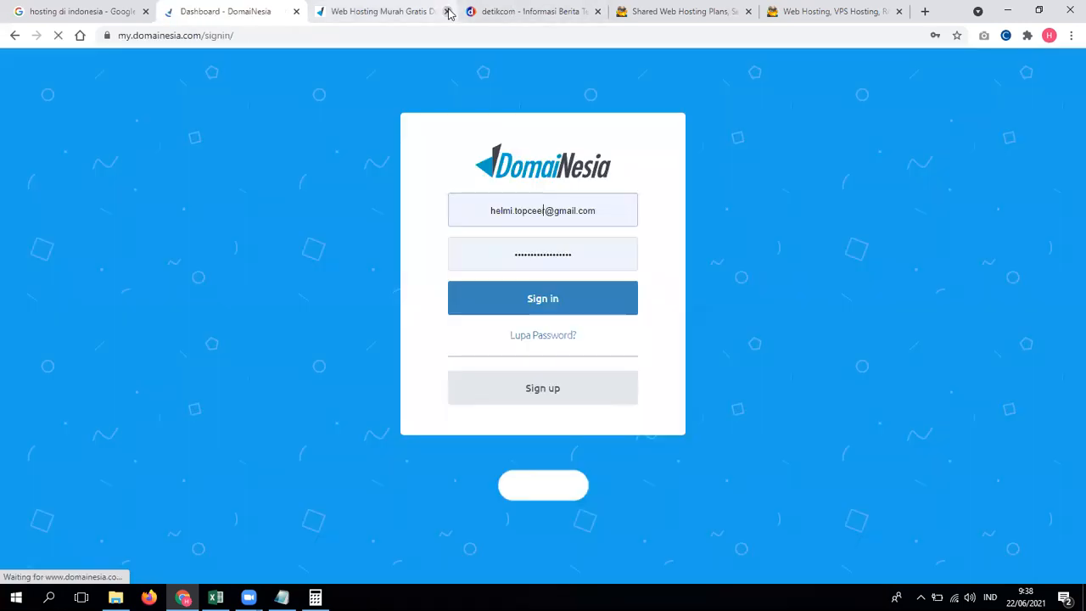
click(447, 11)
click(447, 11)
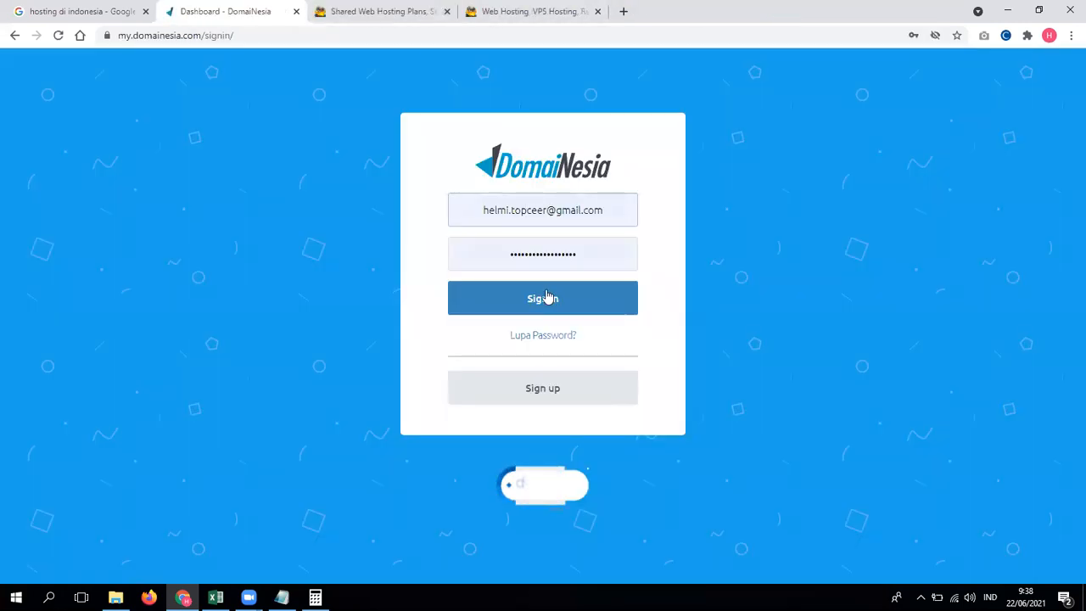
click(547, 297)
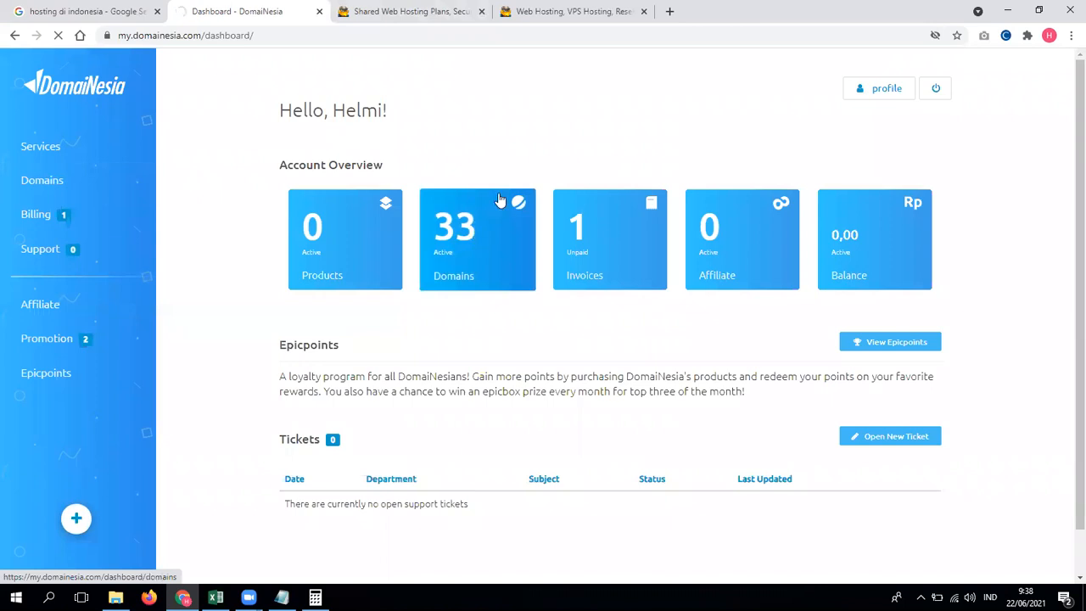
Step: Open the DomaiNesia Domains list and set it to show all domains
click(534, 222)
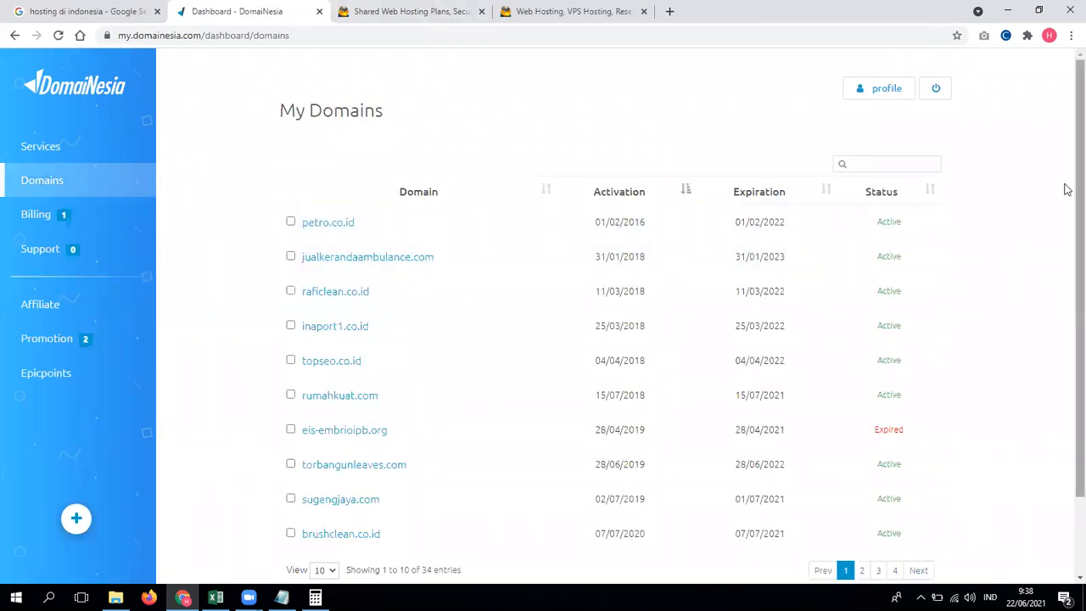
scroll(1067, 203, down, 2)
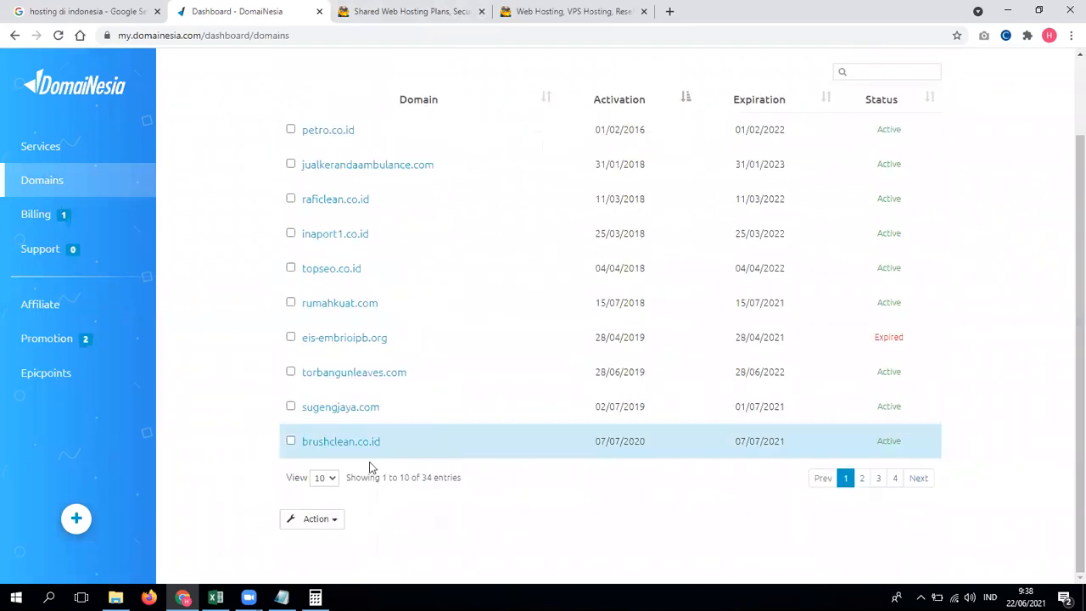
click(326, 478)
click(326, 514)
scroll(614, 362, down, 1)
drag(1075, 253, 1066, 532)
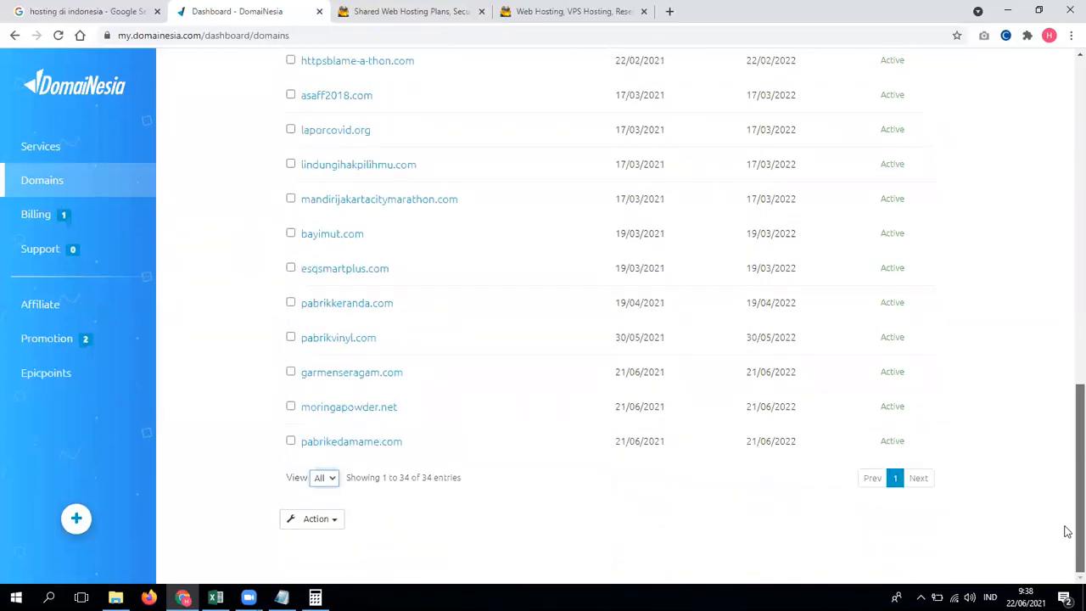
Step: Open the garmenseragam.com and raficlean.co.id detail pages in new tabs
click(380, 382)
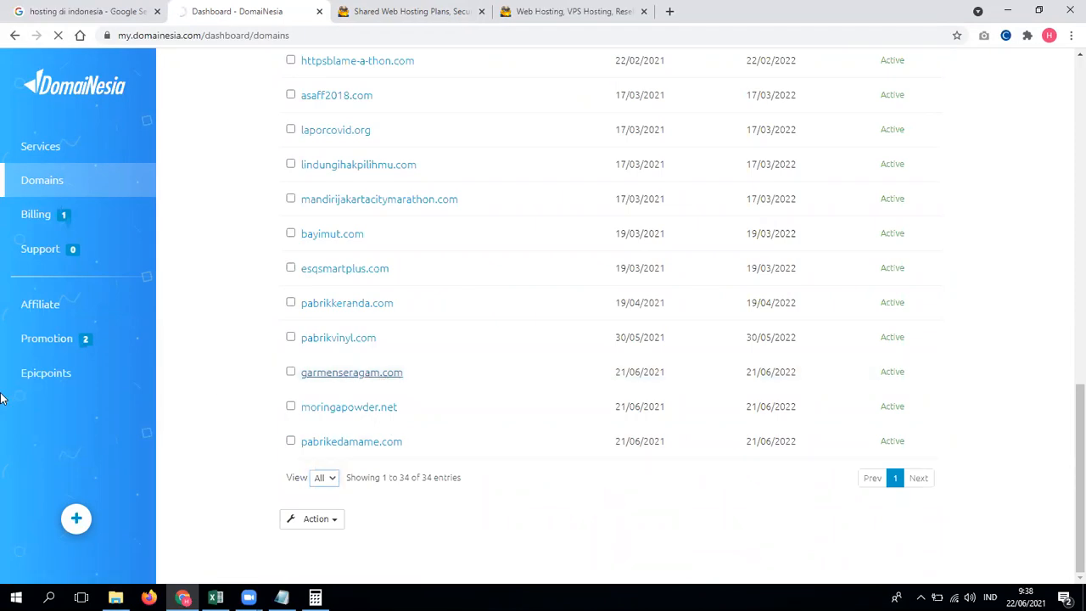
drag(412, 376, 298, 374)
right_click(312, 375)
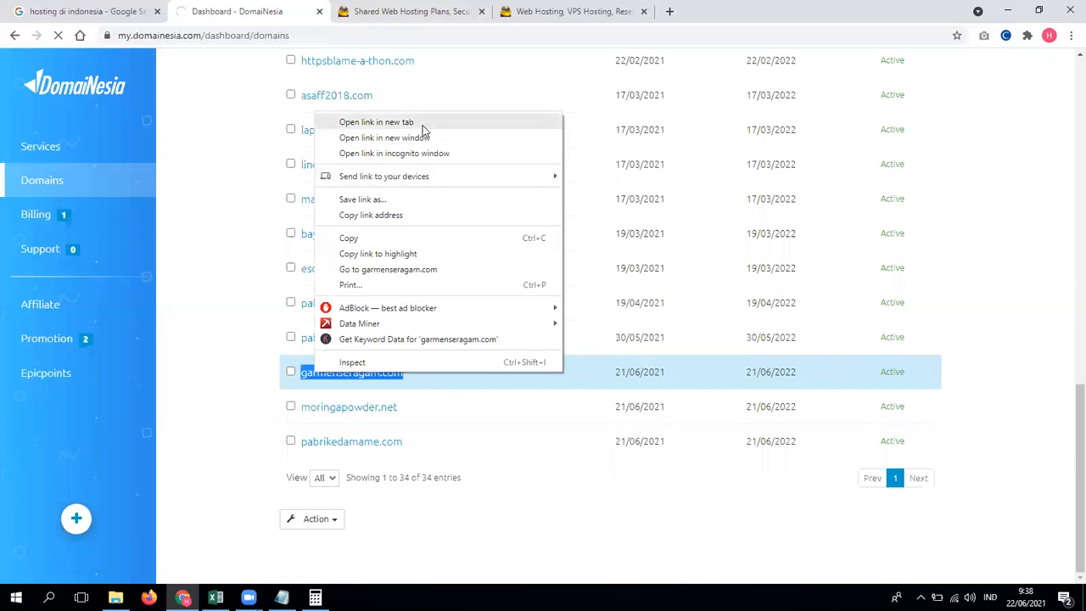
click(423, 124)
scroll(402, 288, up, 4)
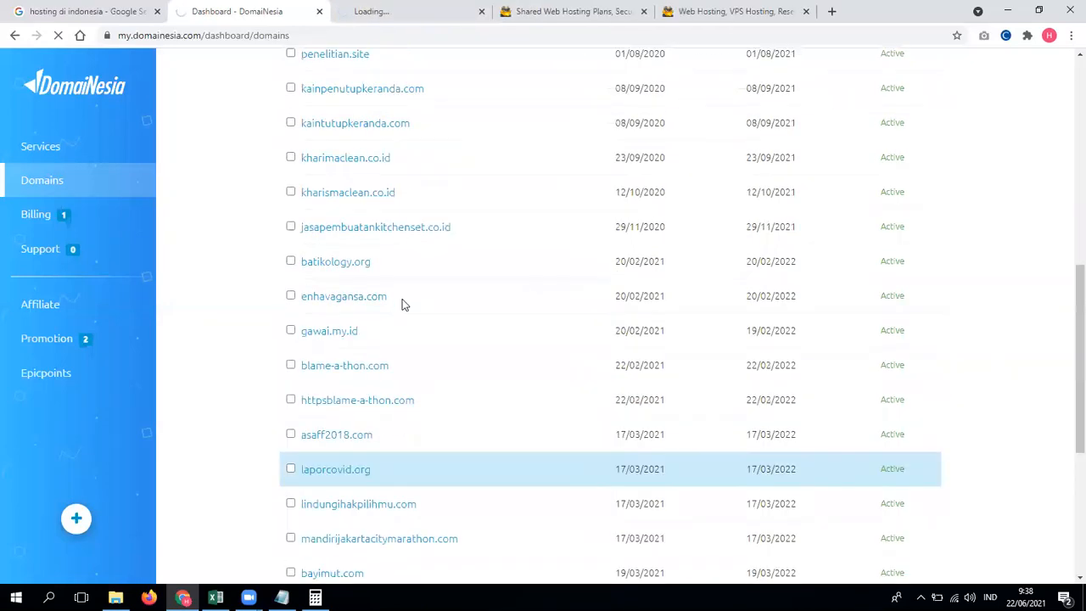
scroll(404, 305, up, 6)
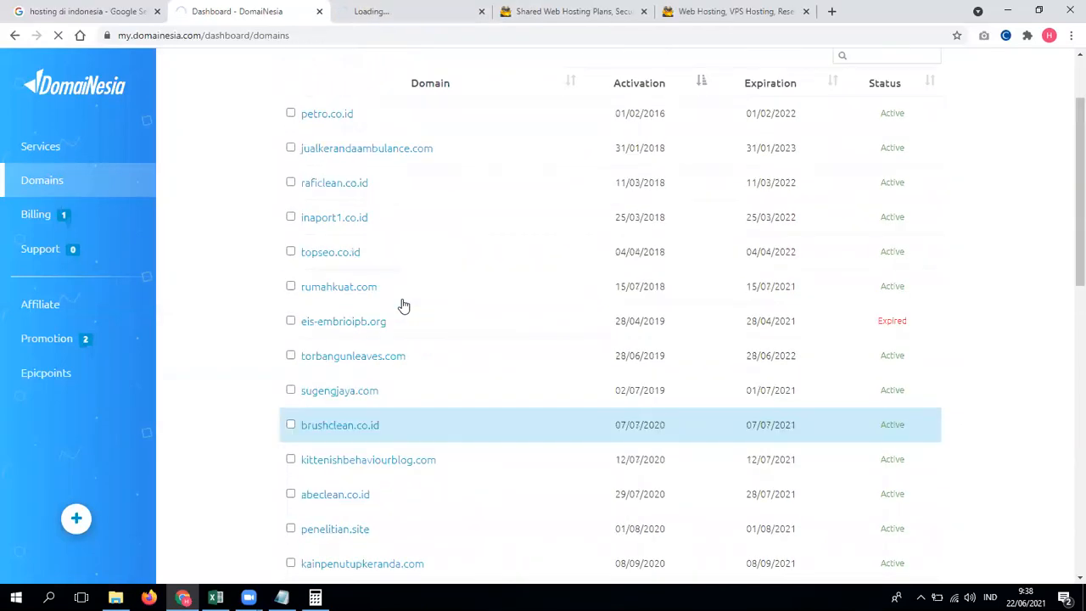
scroll(404, 305, up, 1)
right_click(337, 255)
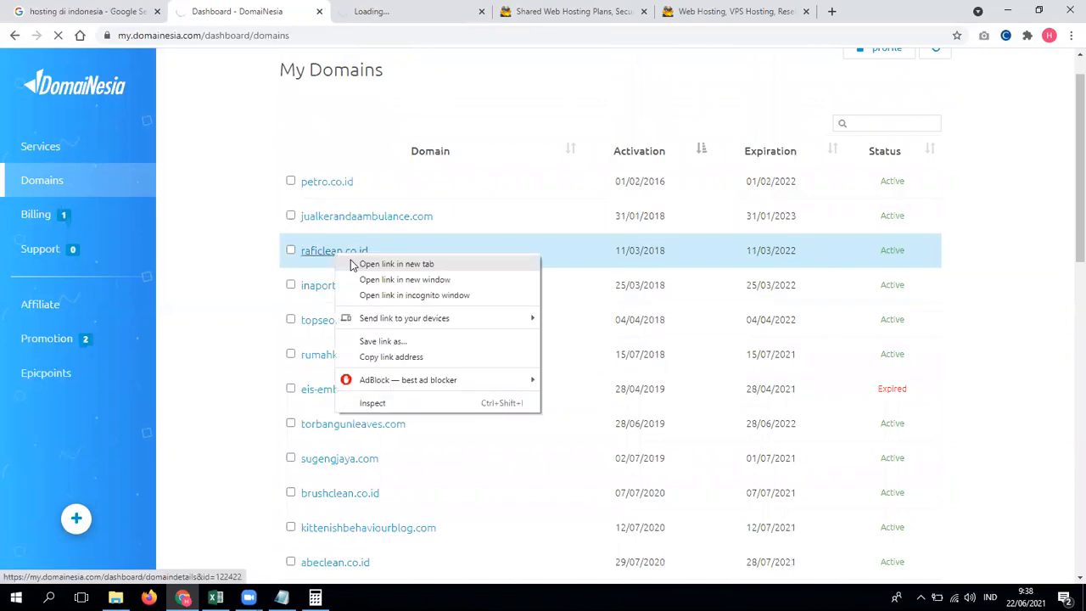
click(353, 265)
Step: On the raficlean.co.id details tab, select the domain name to copy it
click(516, 7)
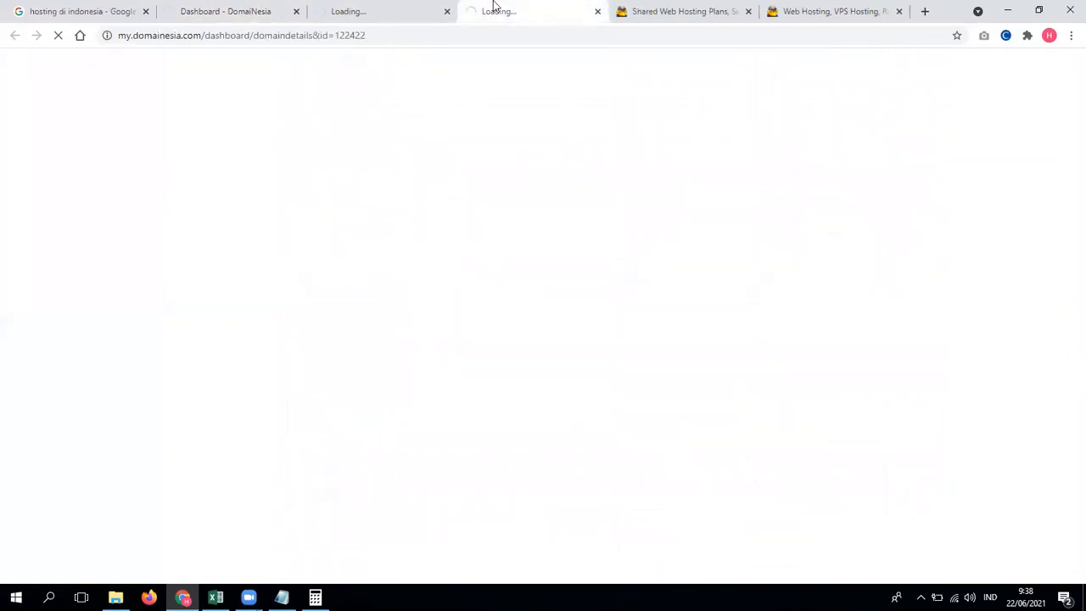
click(381, 5)
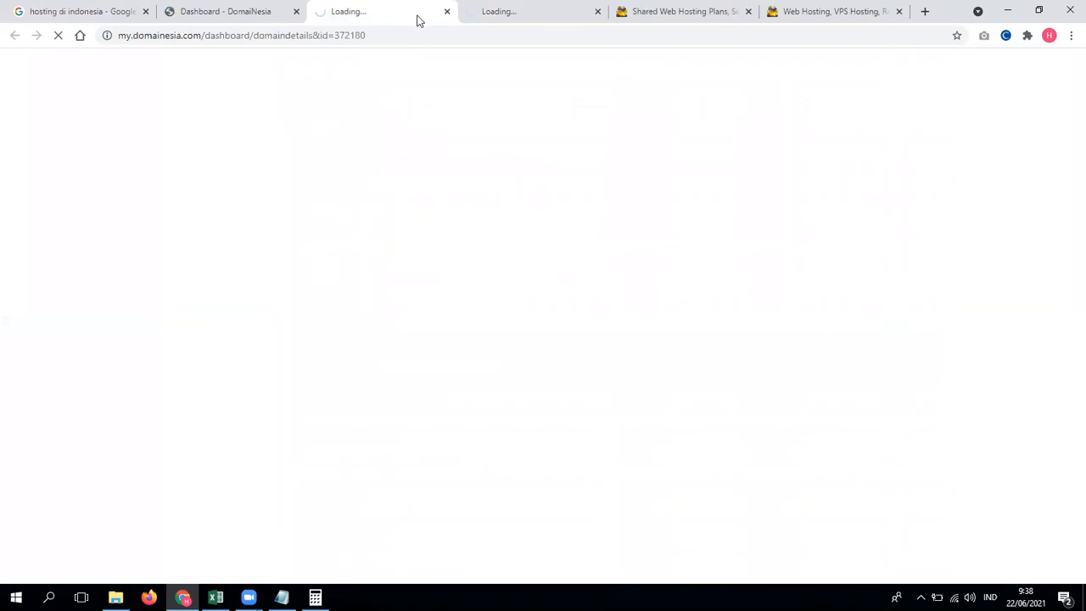
click(533, 14)
drag(490, 112, 368, 111)
key(ctrl+c)
right_click(370, 113)
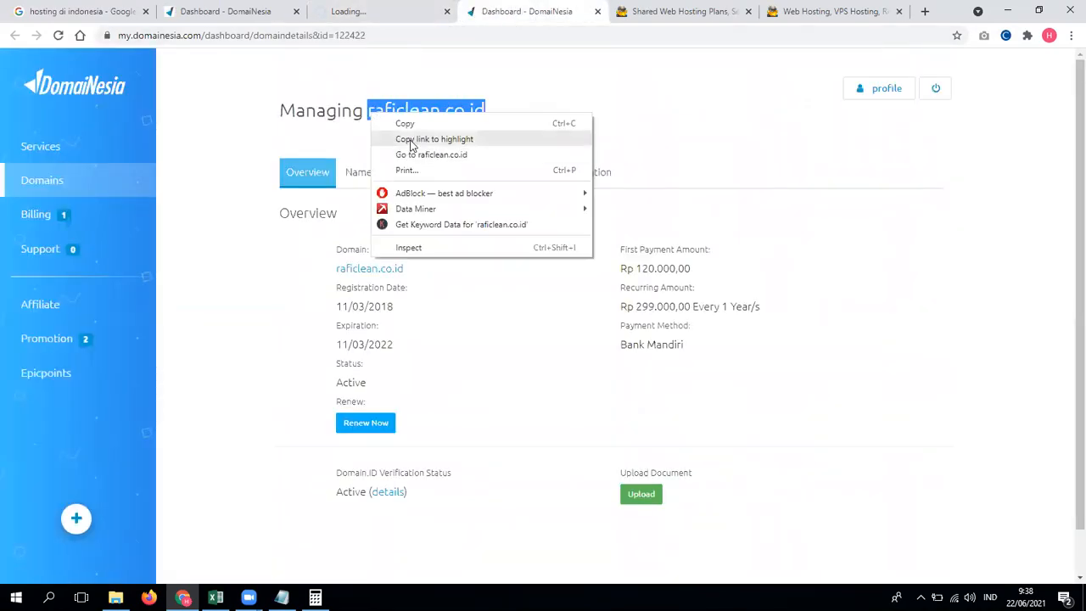
Step: Load the raficlean.co.id website by pasting its name into the address bar
key(Escape)
click(377, 10)
click(518, 10)
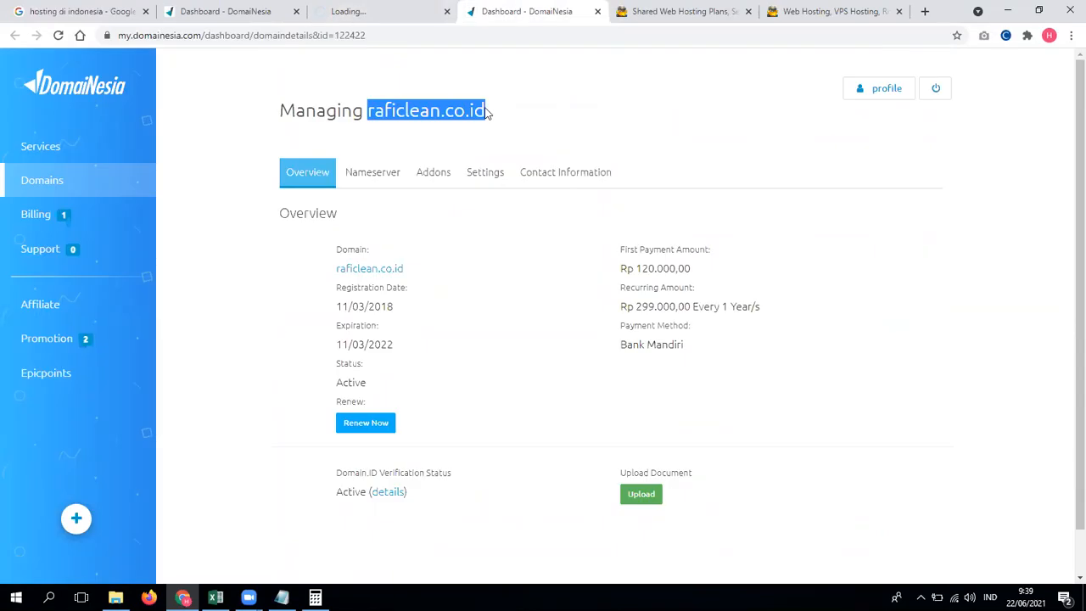
click(483, 36)
key(ctrl+v)
key(Return)
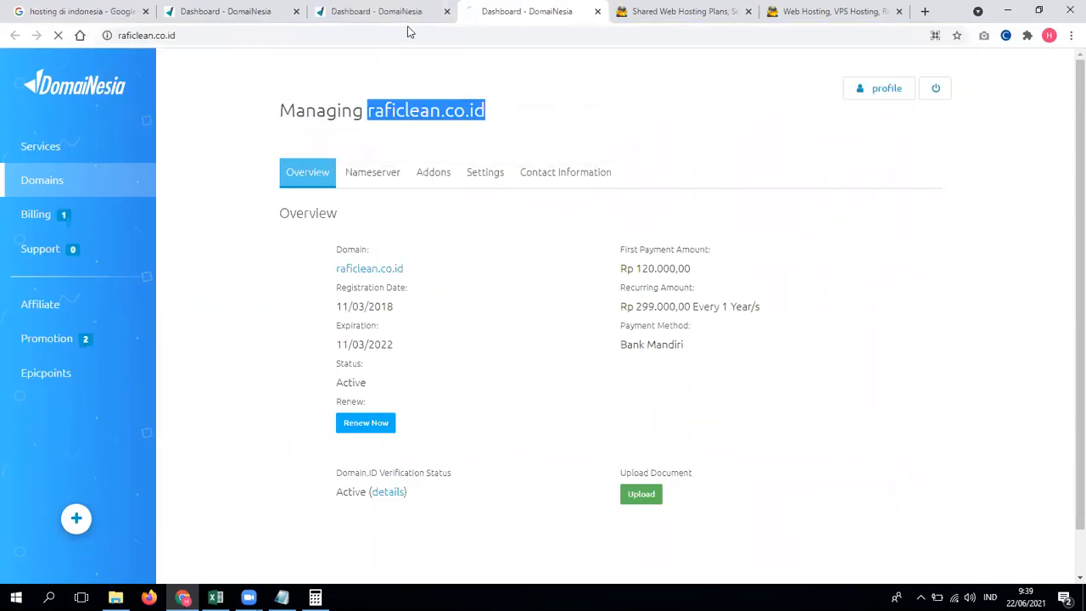
Step: Copy garmenseragam.com from its details page and load it as a web address
click(400, 16)
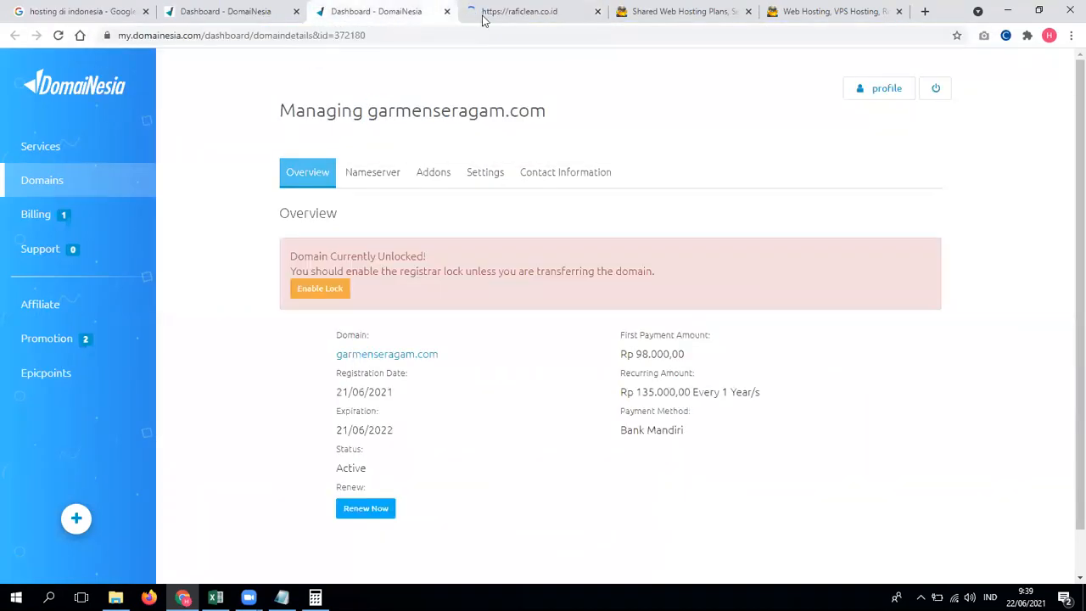
click(485, 13)
click(400, 13)
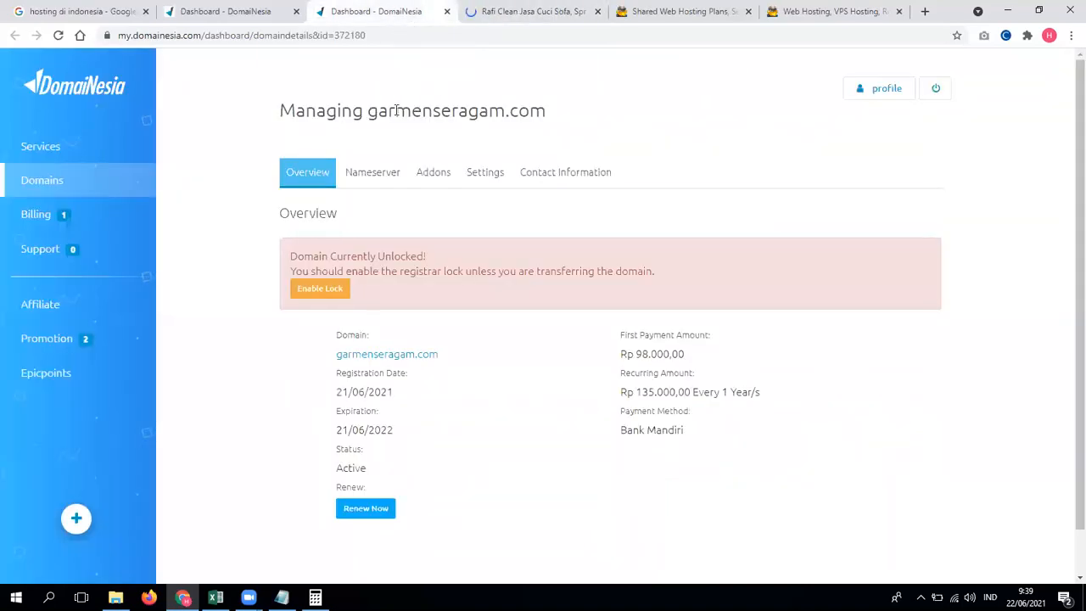
drag(368, 111, 558, 113)
key(ctrl+c)
click(511, 31)
key(ctrl+v)
key(Return)
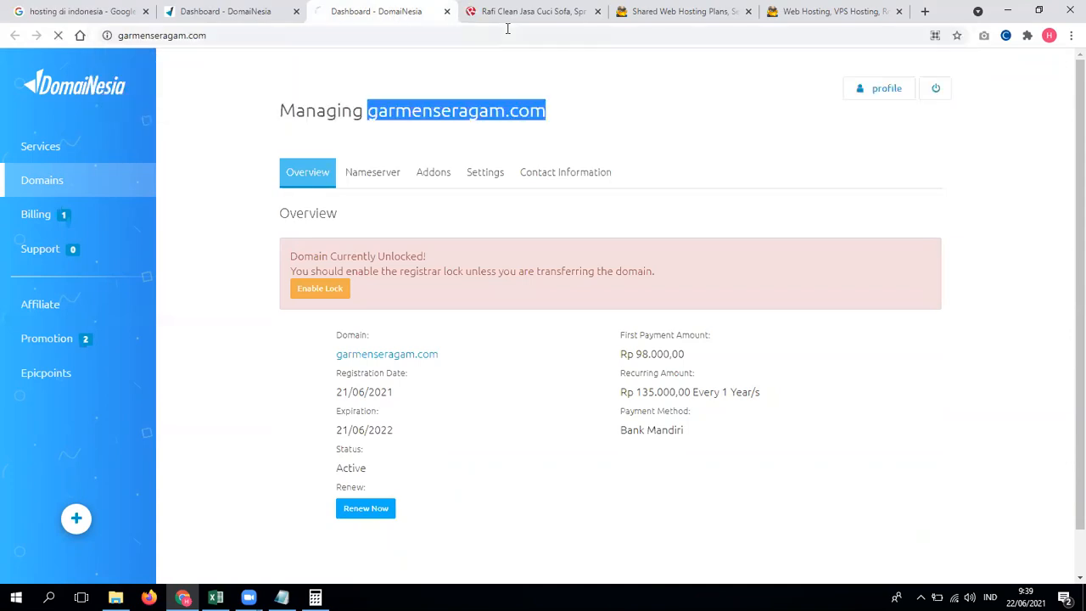
Step: Inspect the site-not-reached DNS error shown for garmenseragam.com
click(521, 13)
click(413, 11)
drag(293, 162, 673, 399)
click(693, 401)
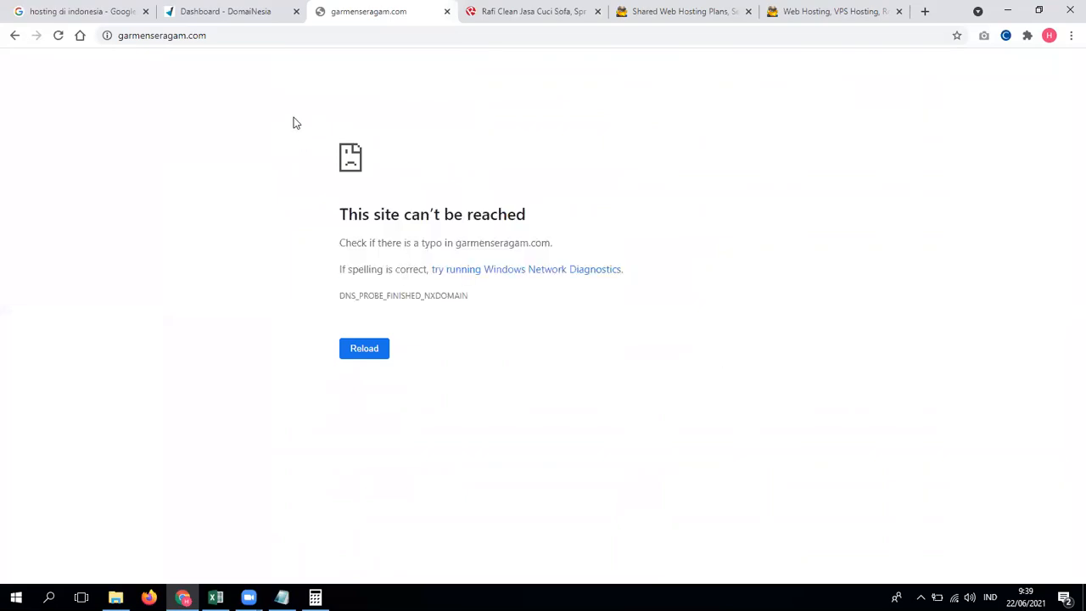
drag(293, 112, 647, 325)
click(647, 325)
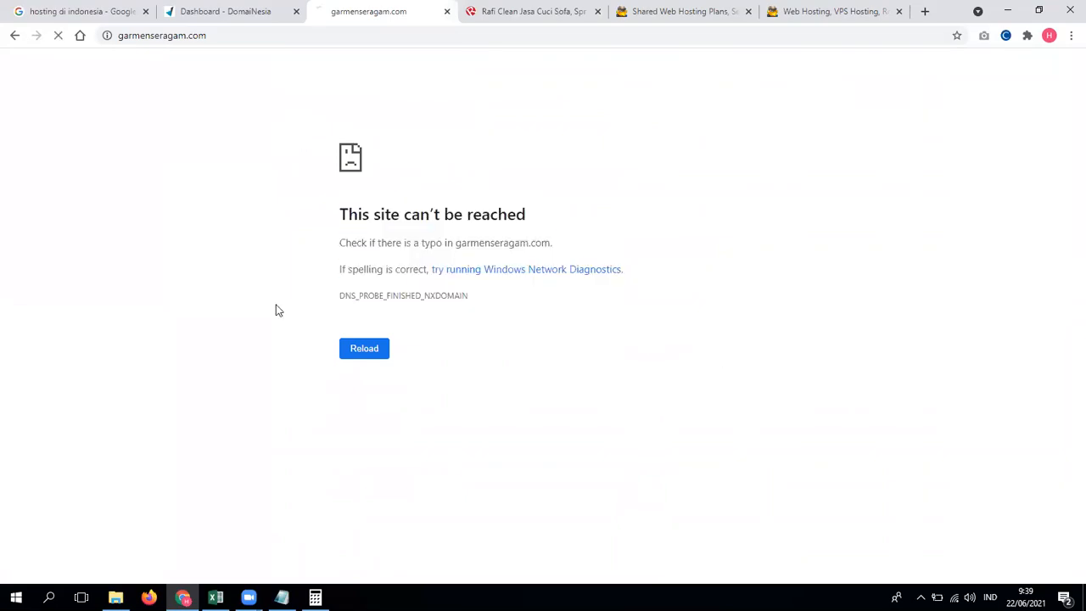
Step: Close the Rafi Clean site tab and return to the DomaiNesia dashboard tab
click(525, 14)
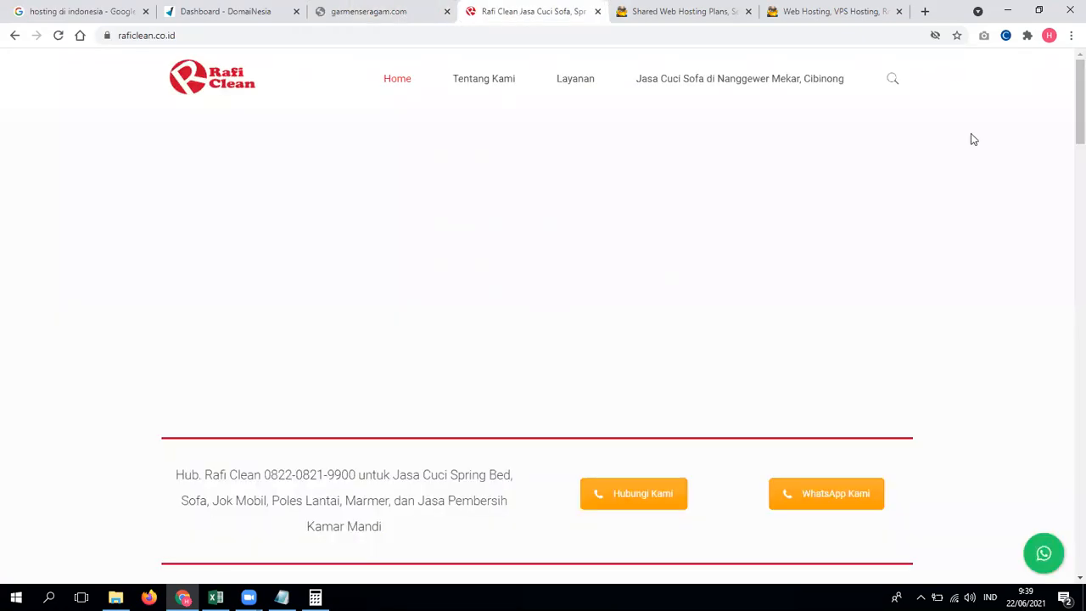
scroll(1064, 174, down, 6)
scroll(1064, 235, up, 6)
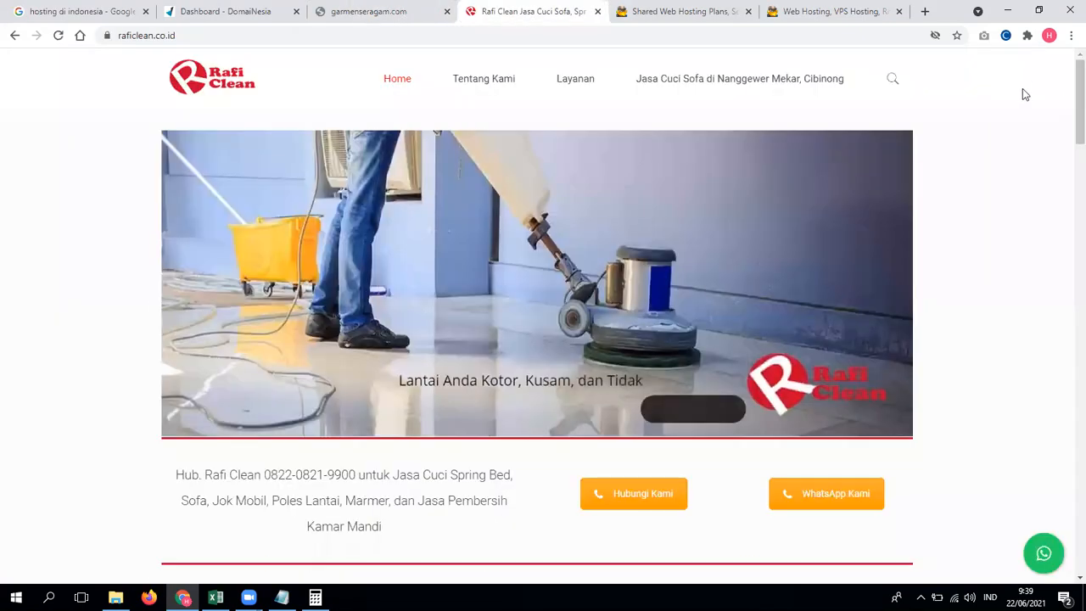
click(598, 11)
drag(234, 40, 113, 41)
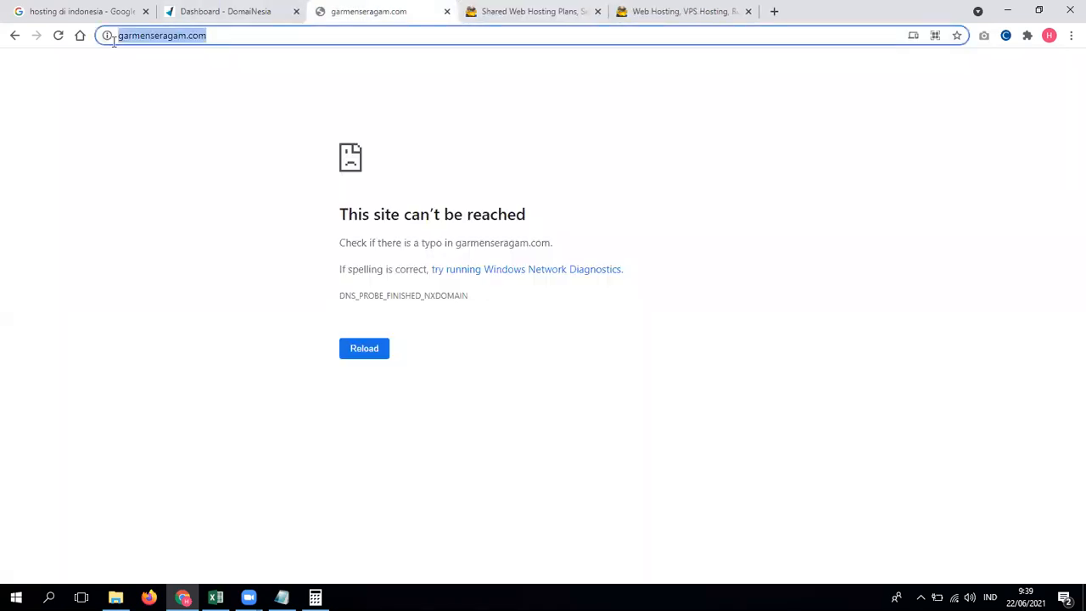
click(275, 95)
click(217, 38)
drag(217, 38, 121, 37)
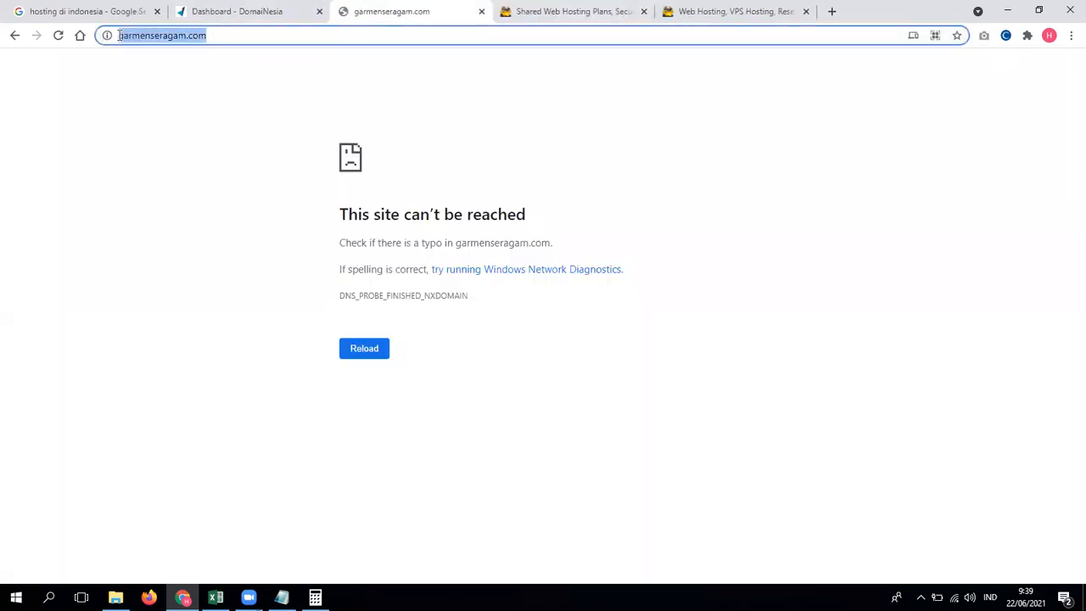
click(214, 111)
click(237, 15)
Step: Delete the storage, pricing and margin notes, from the SSD line through Margin
click(281, 597)
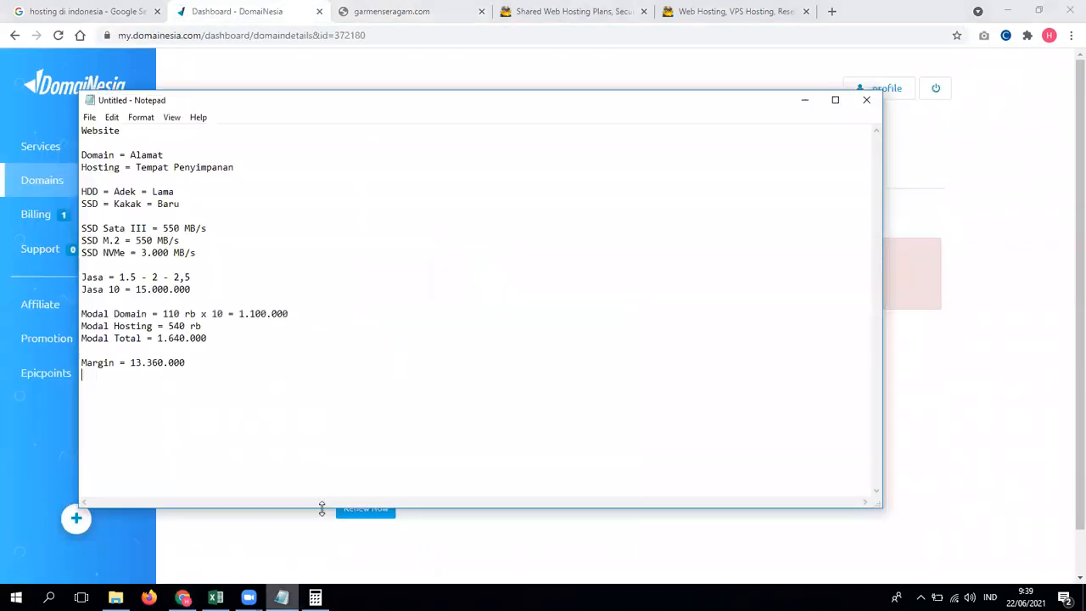
drag(213, 362, 71, 191)
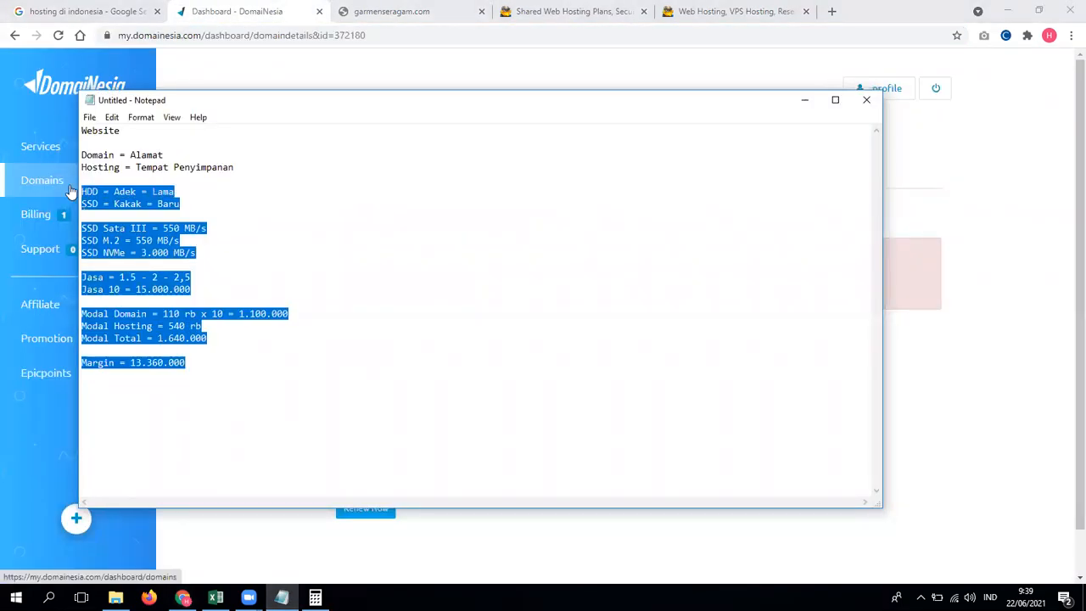
key(BackSpace)
Step: Write the line 'Domain -> Name Server -> Hosting' below the Hosting definition
text(Do)
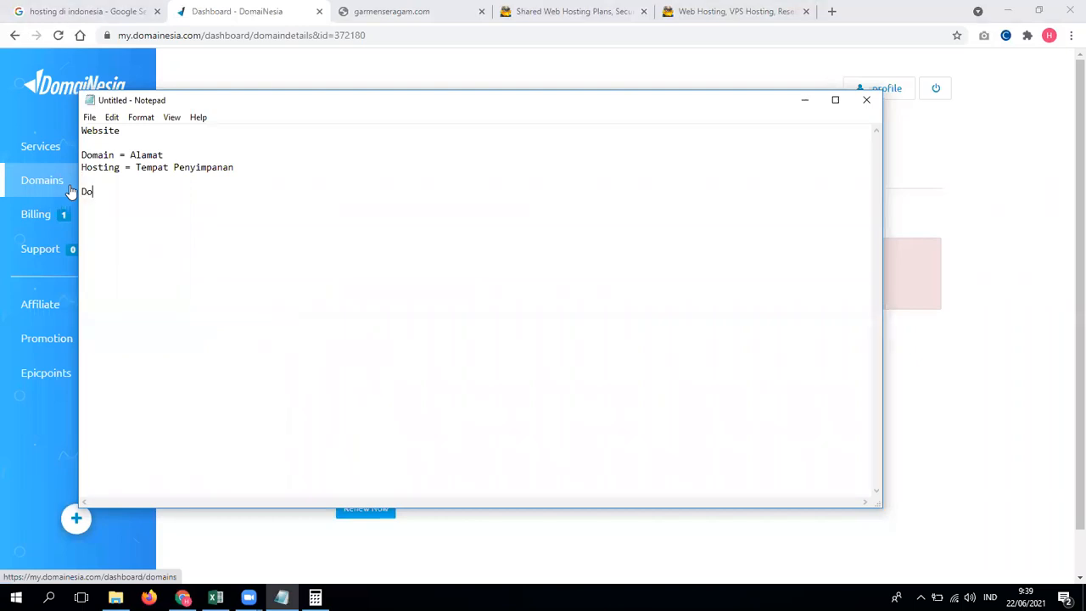
text(main -> Hosting)
text(name)
key(BackSpace)
key(BackSpace)
key(BackSpace)
key(BackSpace)
text(N)
key(BackSpace)
text(Name Server -)
key(BackSpace)
text(>)
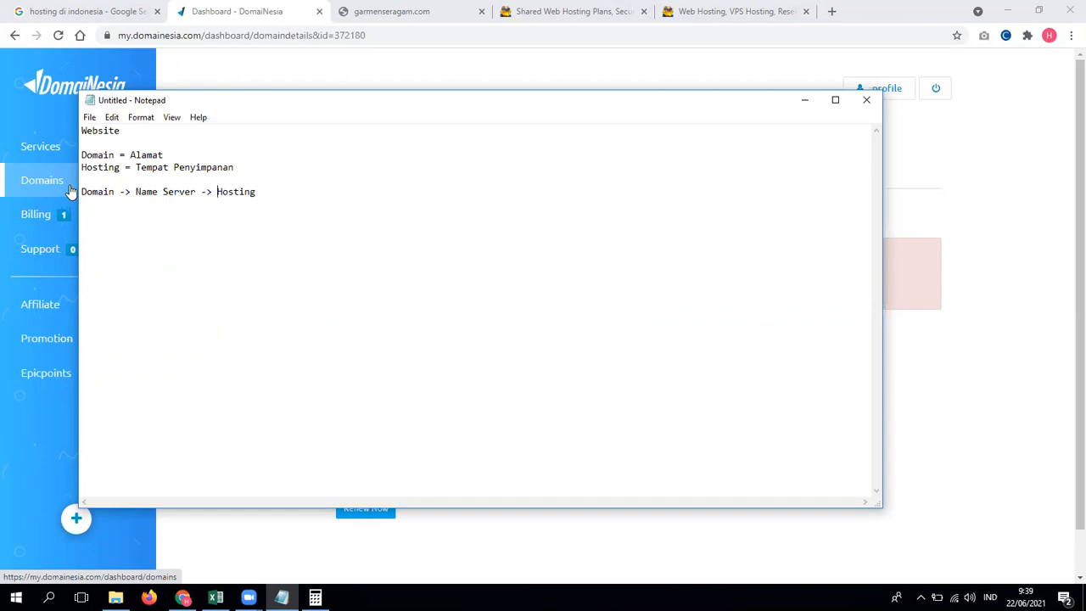
drag(134, 192, 196, 193)
click(127, 206)
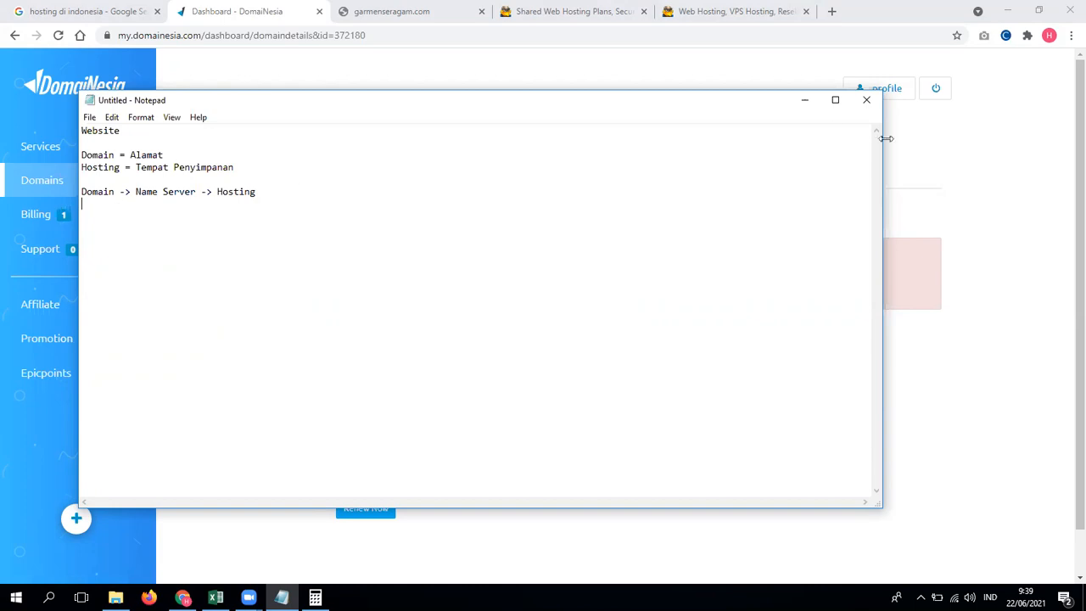
click(971, 157)
Step: Check garmenseragam.com's current nameservers on DomaiNesia's Nameserver tab
click(375, 174)
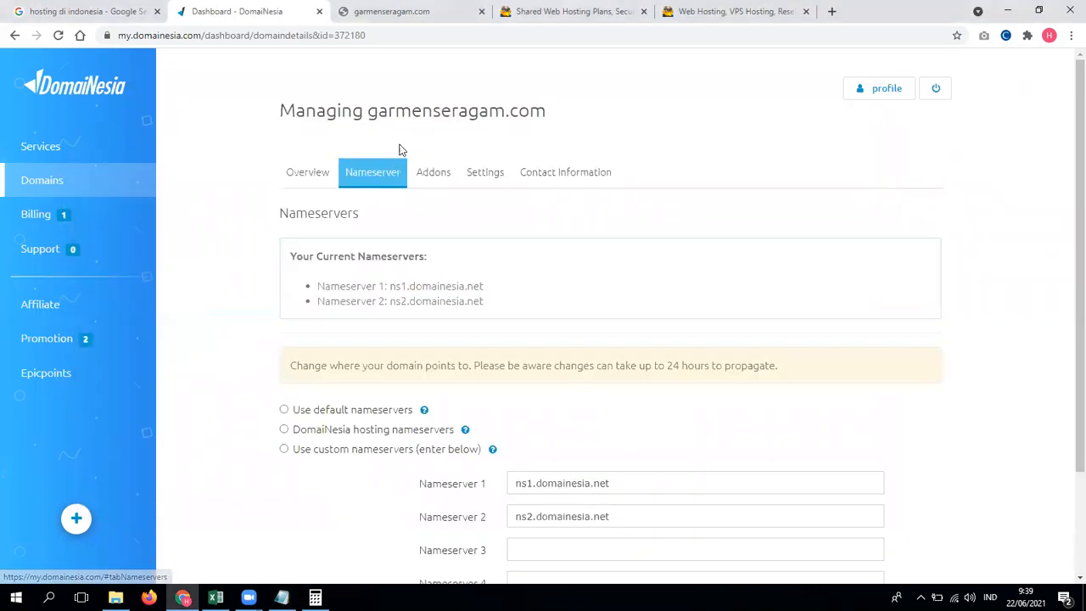
scroll(476, 266, down, 1)
drag(516, 417, 610, 420)
click(606, 480)
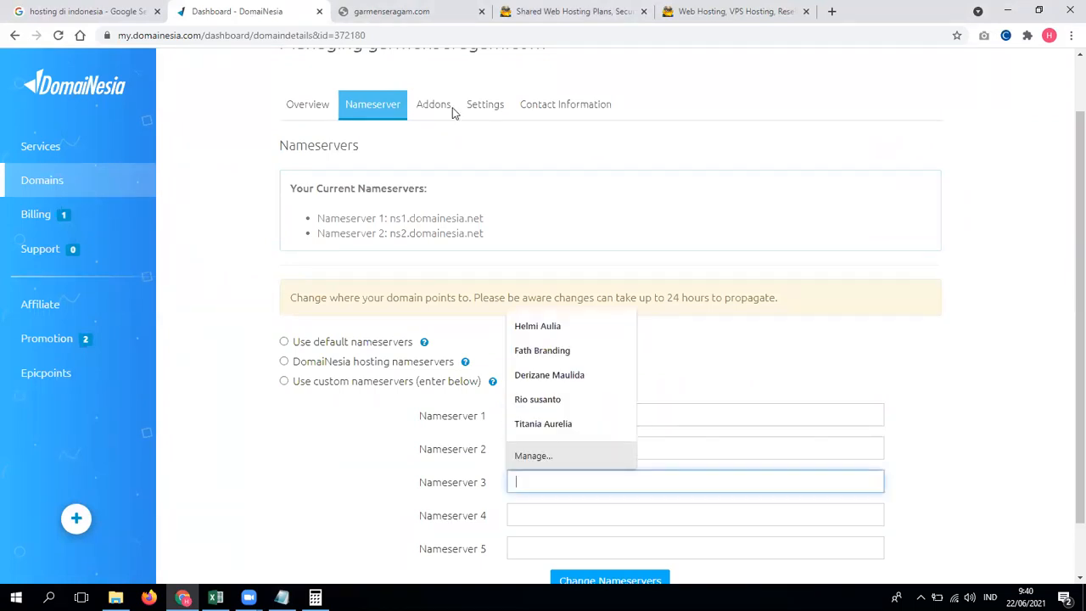
Step: Go to the Hawk Host website's Support and Client Area
click(420, 9)
click(555, 8)
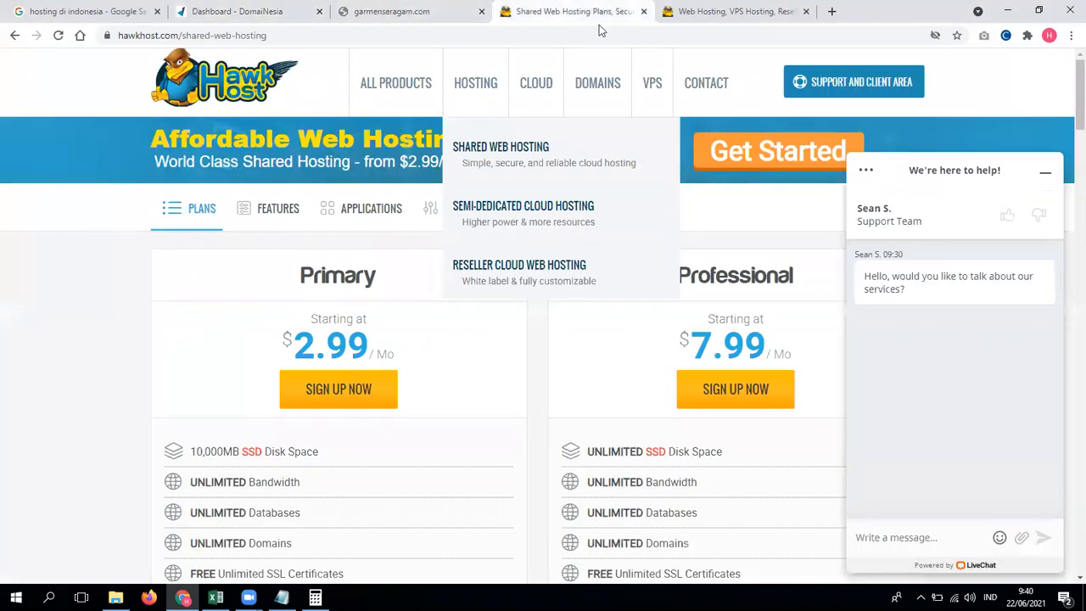
click(810, 89)
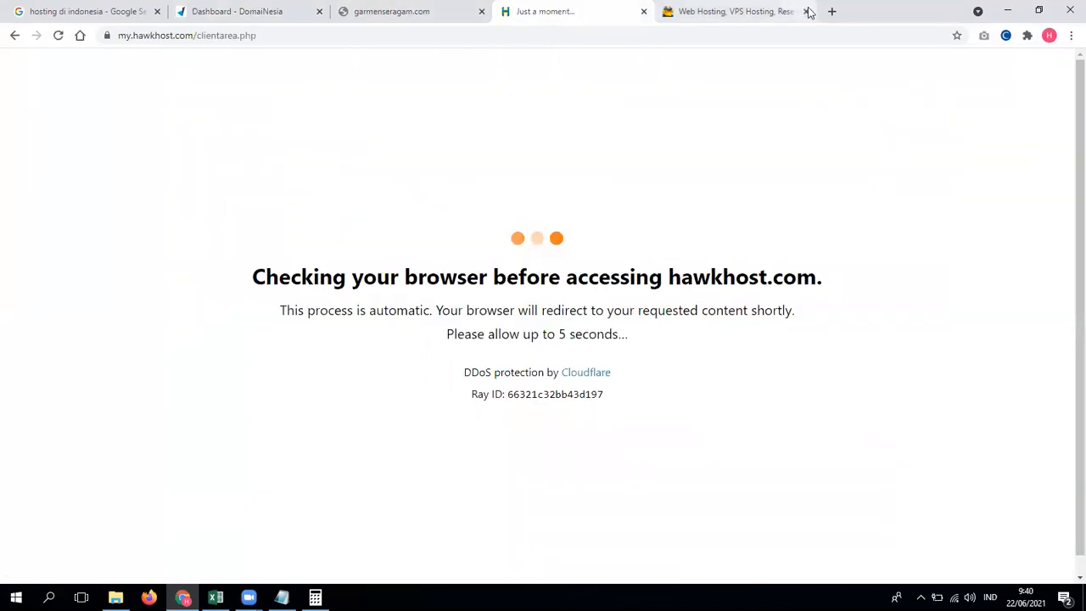
Step: Close the extra Hawk Host page and log in with the saved Hawk Host account
click(807, 11)
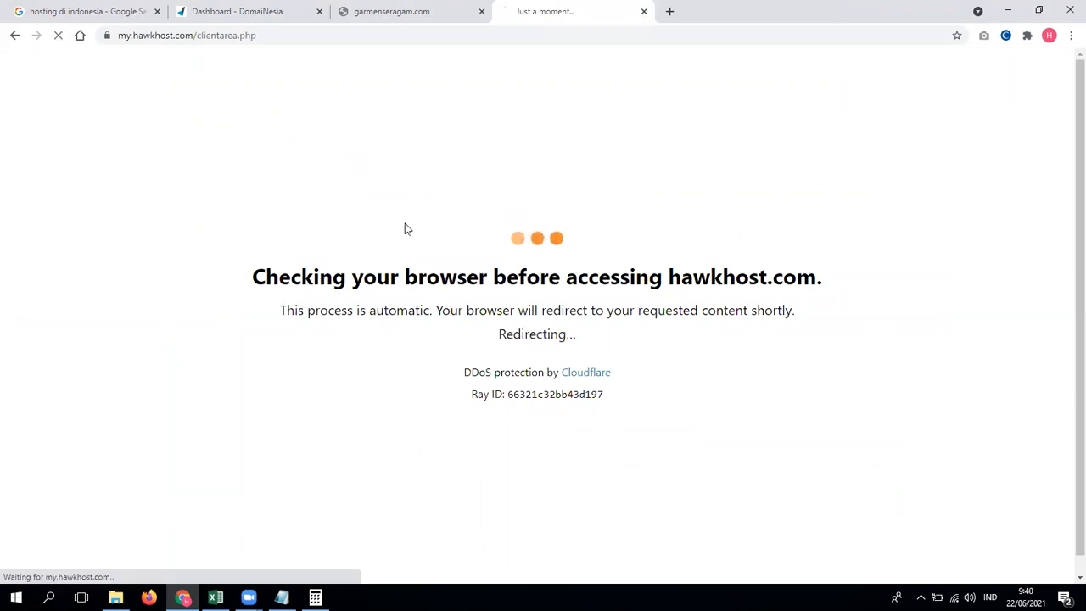
click(514, 265)
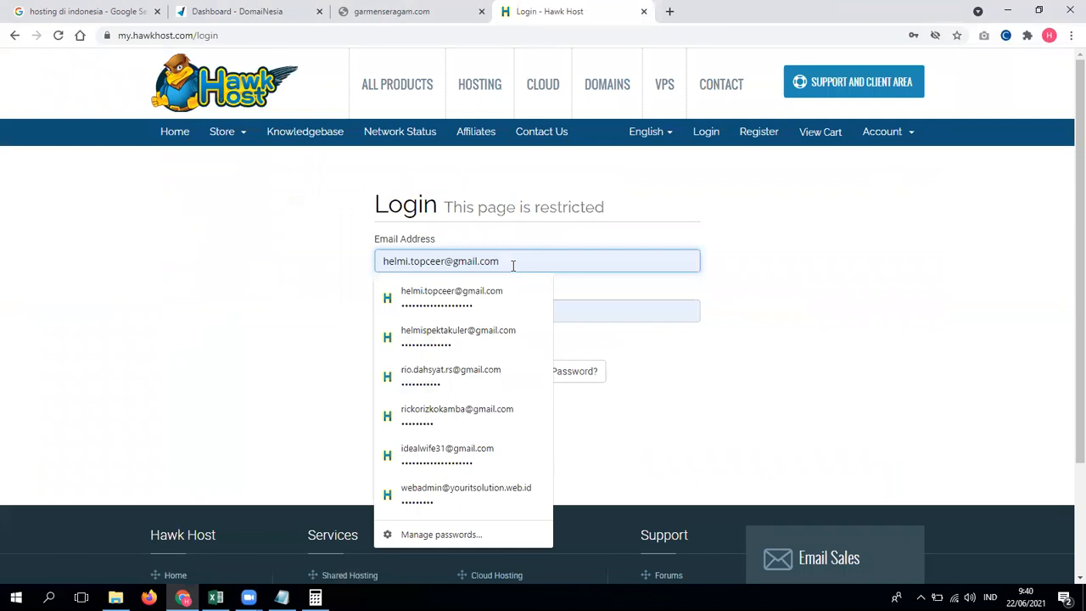
click(498, 338)
click(490, 371)
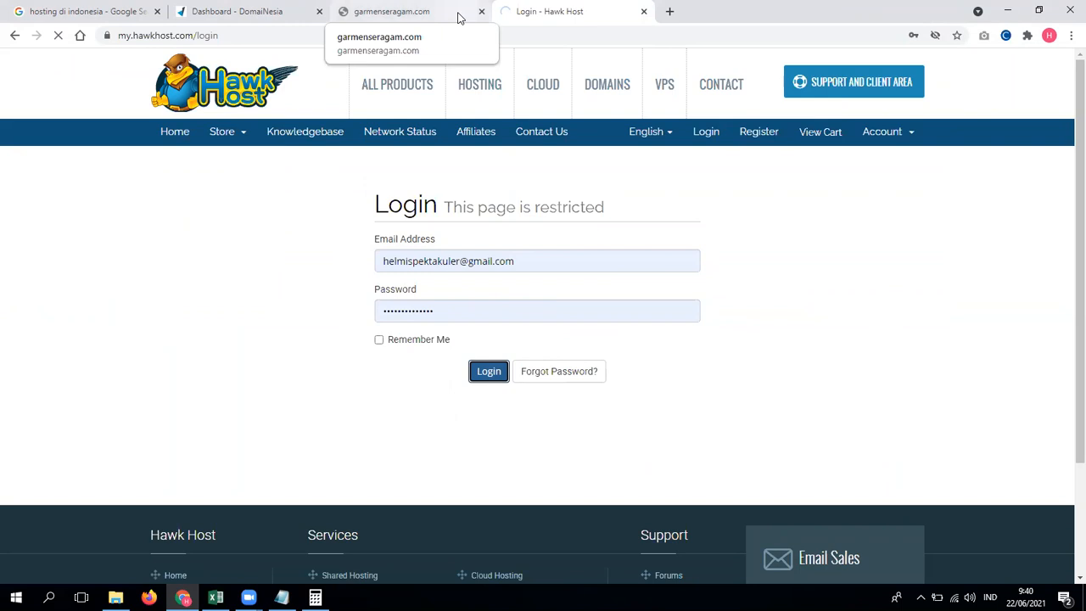
Step: Check the garmenseragam.com site and DomaiNesia dashboard, ending on the nameserver settings
click(416, 8)
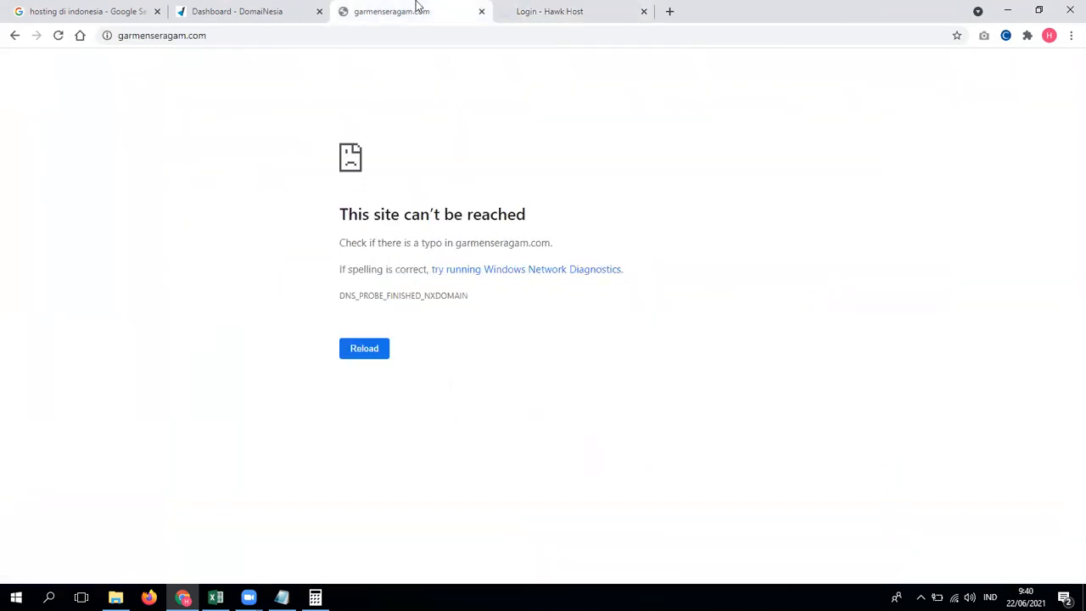
click(280, 11)
click(576, 11)
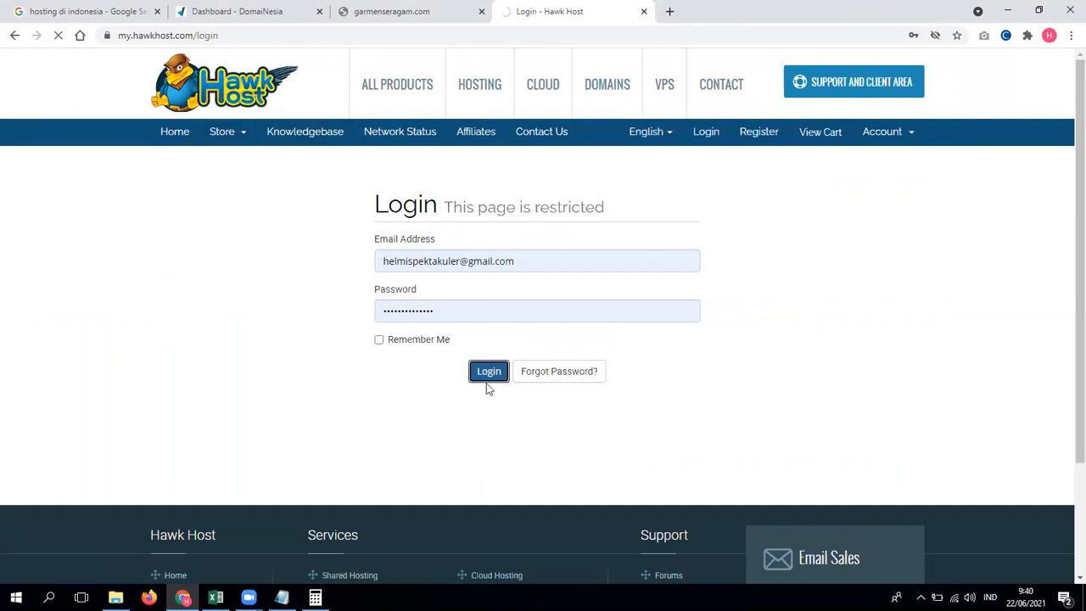
click(297, 9)
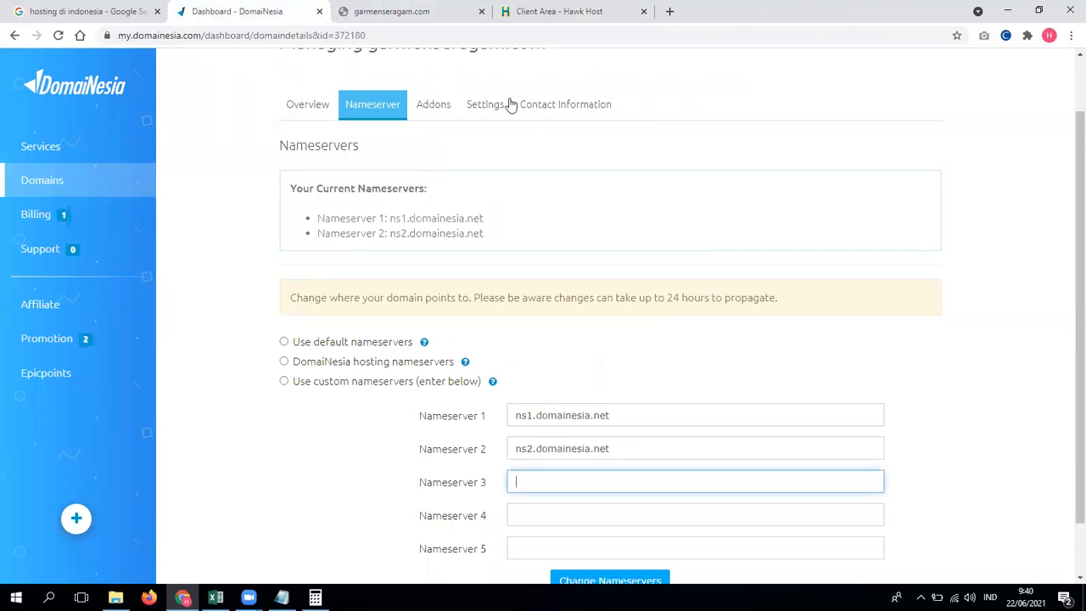
Step: Open the Primary hosting plan's details and select nameserver ns5.hawkhost.com under Hosting Information
click(586, 11)
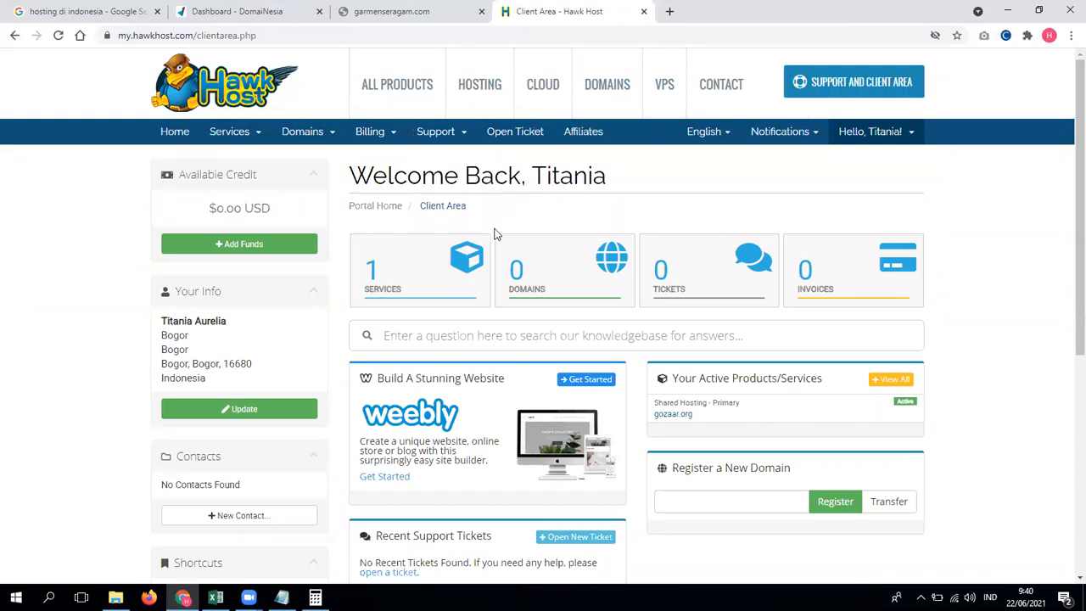
click(454, 283)
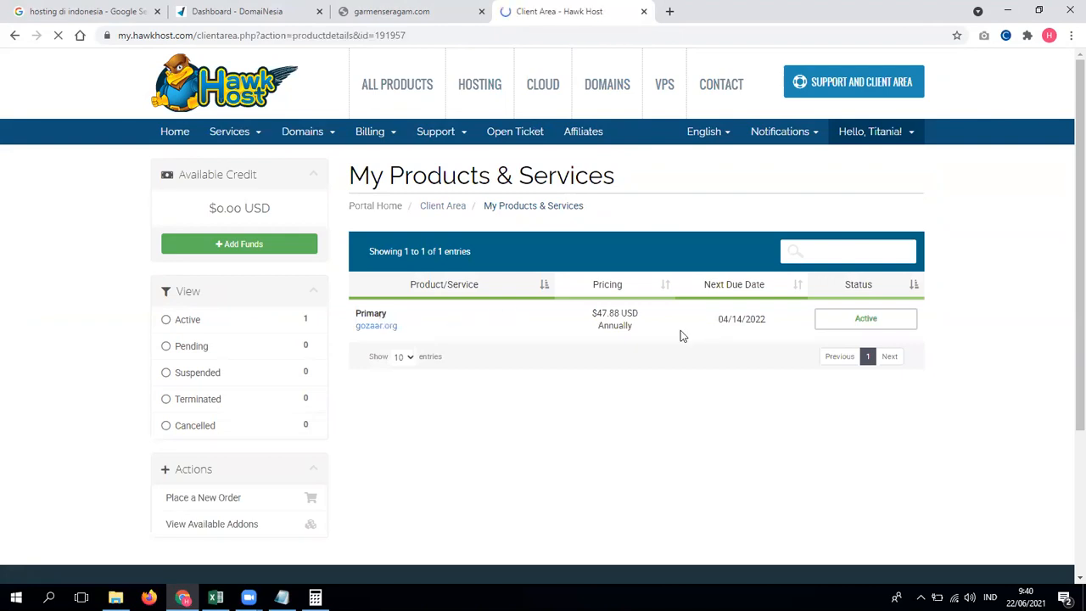
scroll(761, 344, down, 5)
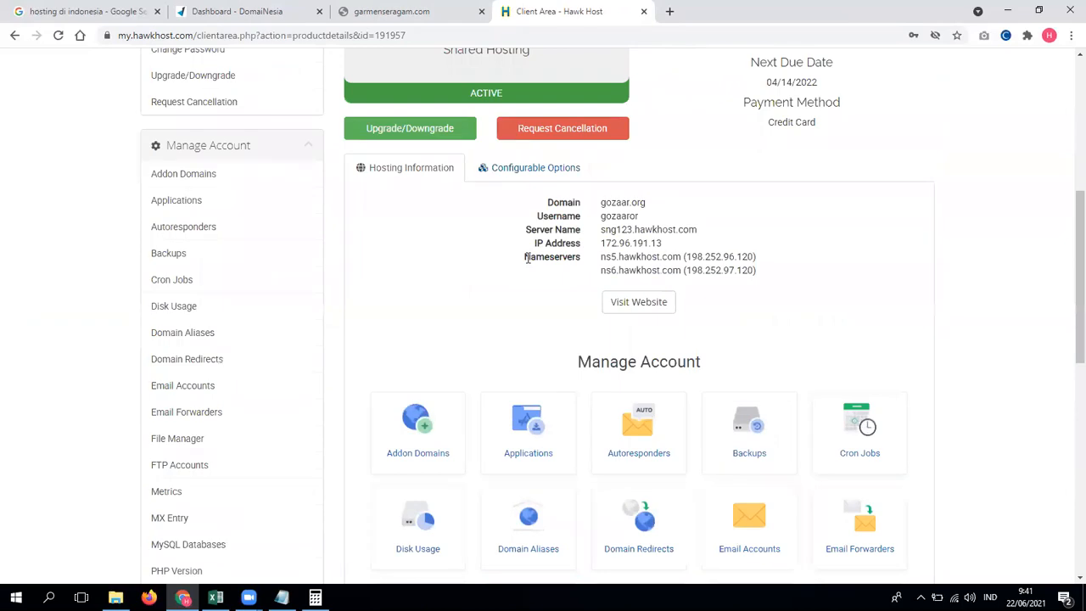
drag(525, 258, 761, 270)
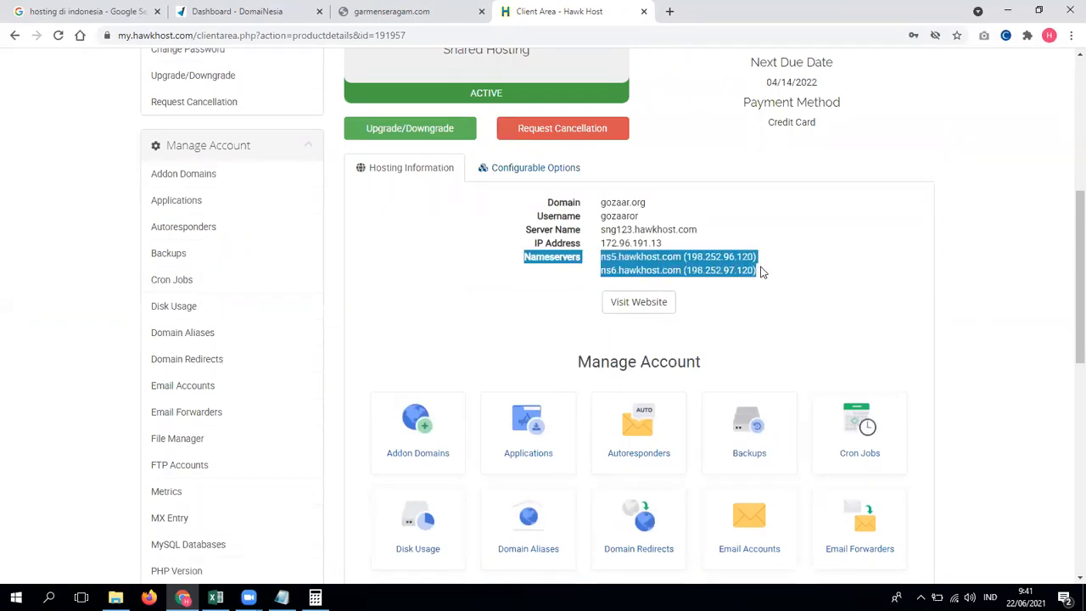
click(741, 263)
drag(680, 256, 599, 263)
drag(686, 258, 756, 257)
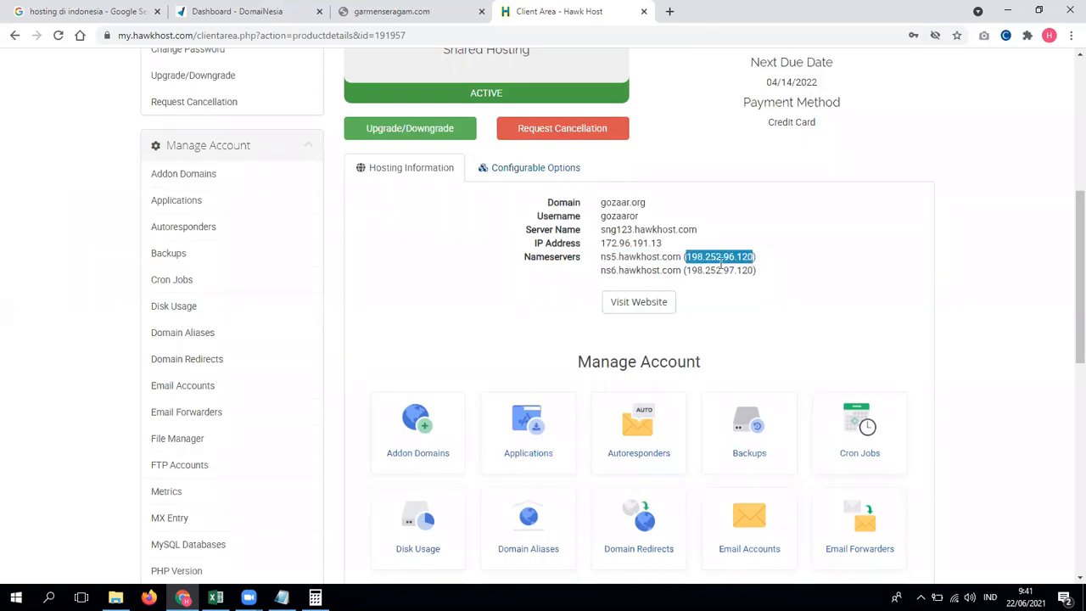
drag(682, 257, 601, 263)
key(ctrl+c)
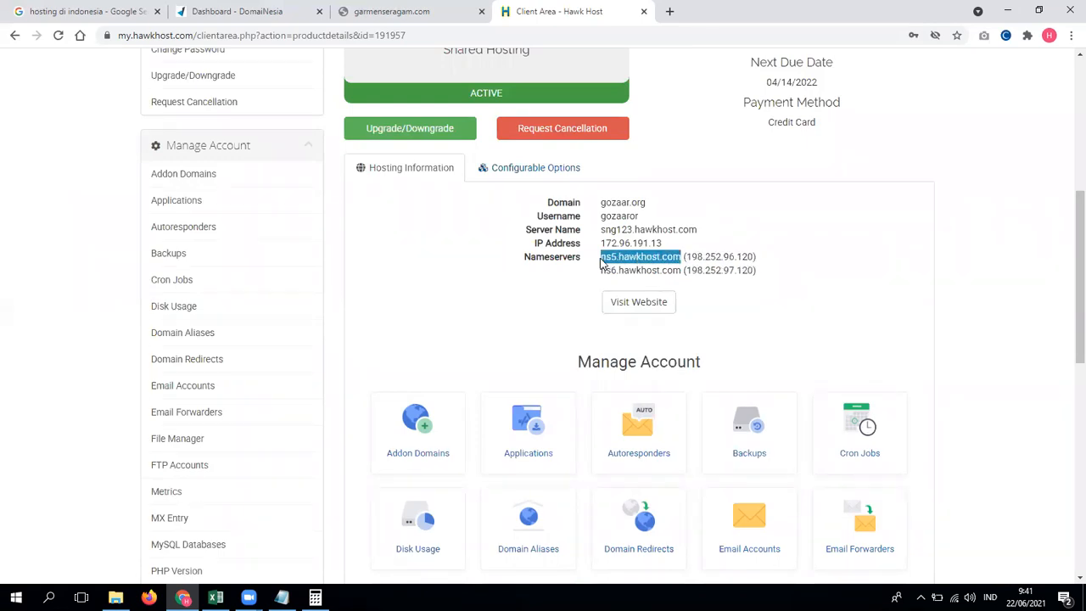
click(407, 11)
Step: Choose custom nameservers for garmenseragam.com and paste ns5.hawkhost.com as Nameserver 1
click(259, 11)
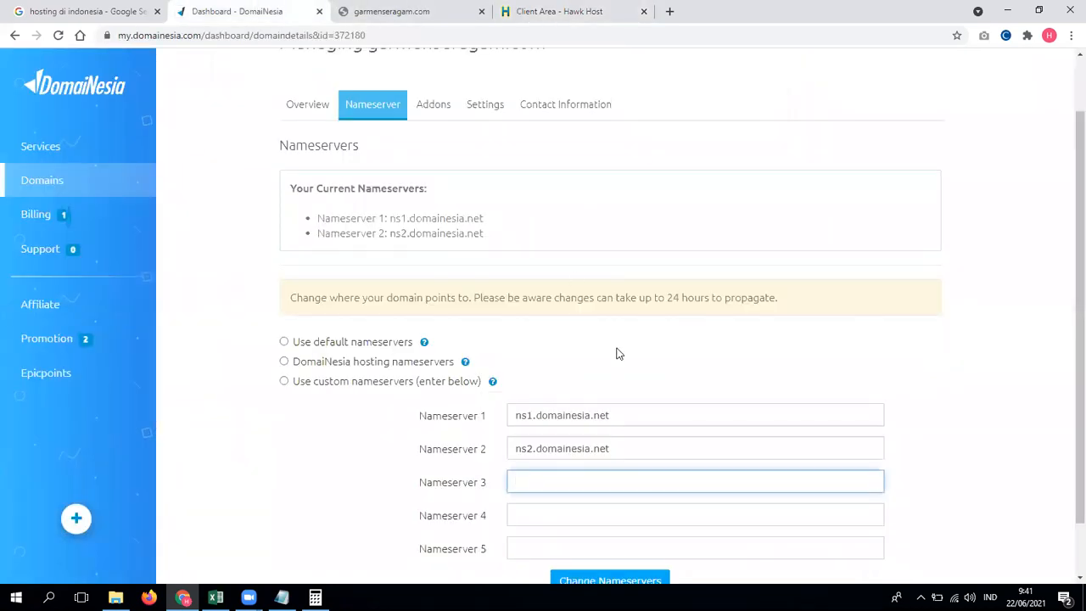
triple_click(657, 414)
click(412, 383)
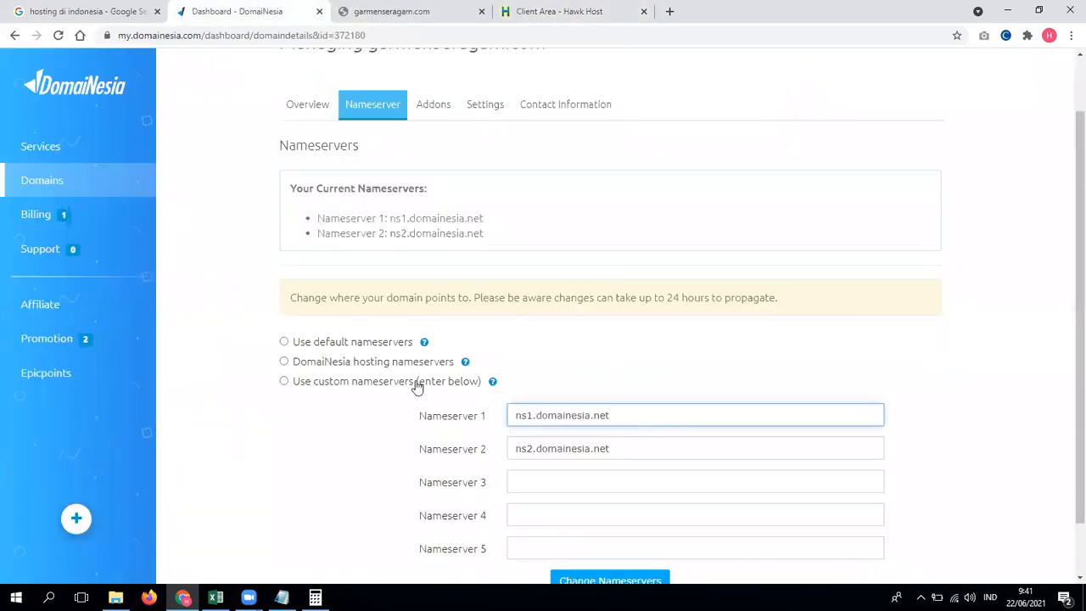
scroll(615, 390, down, 1)
scroll(577, 354, down, 1)
click(577, 353)
key(ctrl+v)
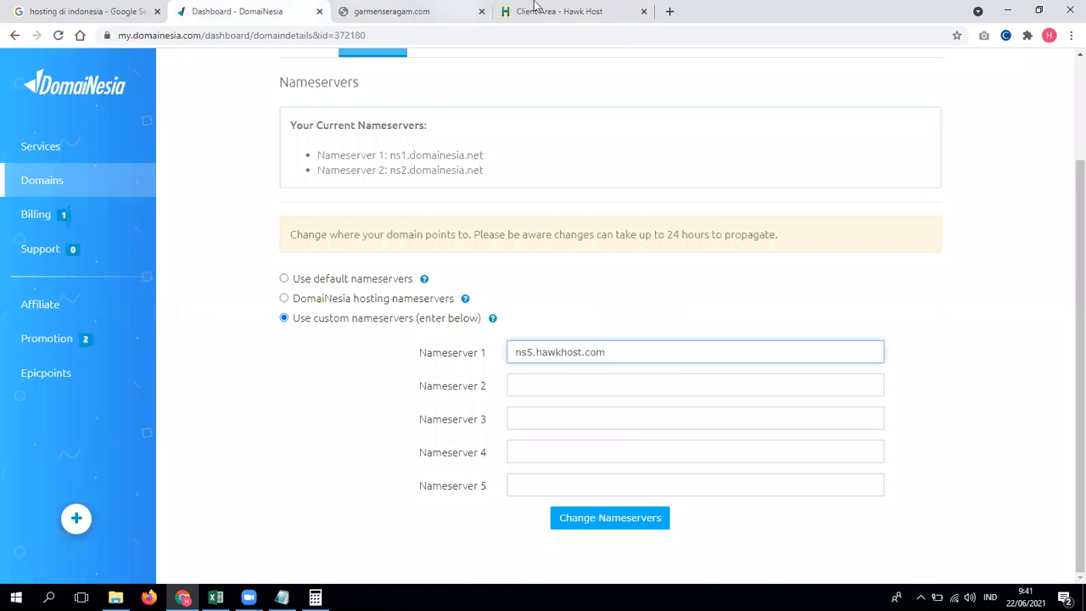
Step: Copy ns6.hawkhost.com into Nameserver 2 and save the nameserver change
click(543, 11)
drag(601, 270, 680, 270)
key(ctrl+c)
click(263, 11)
click(561, 383)
key(ctrl+v)
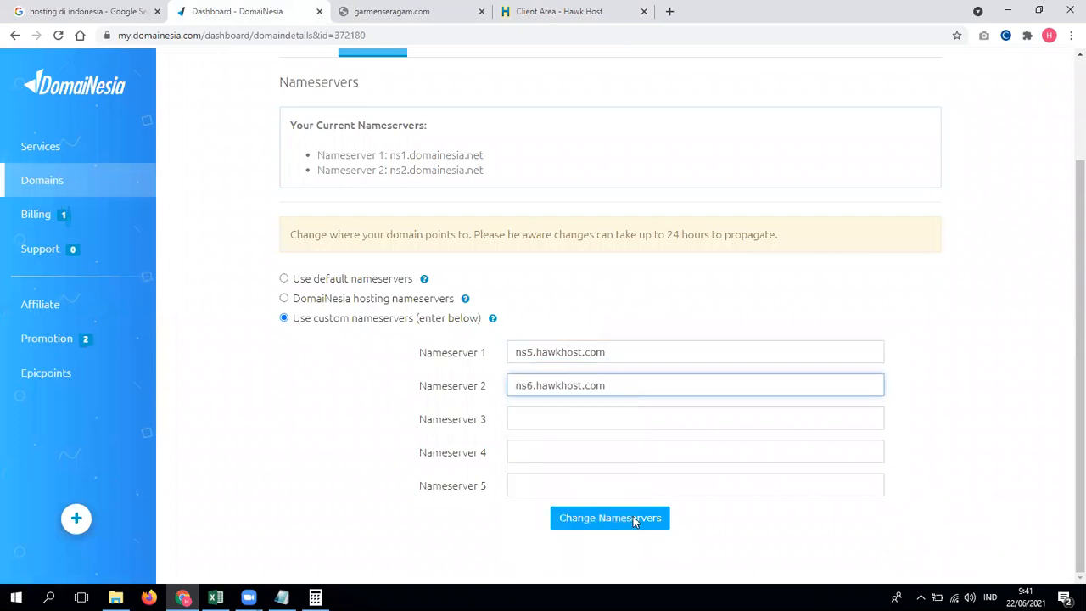
click(633, 518)
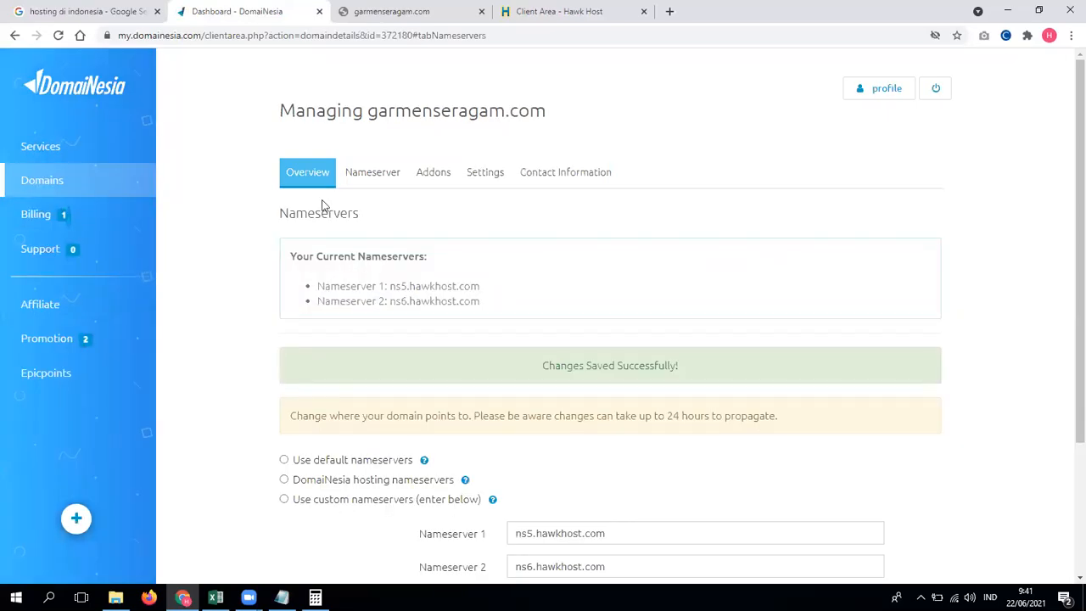
Step: Search Google for 'check propagation dns' in a new tab
click(670, 12)
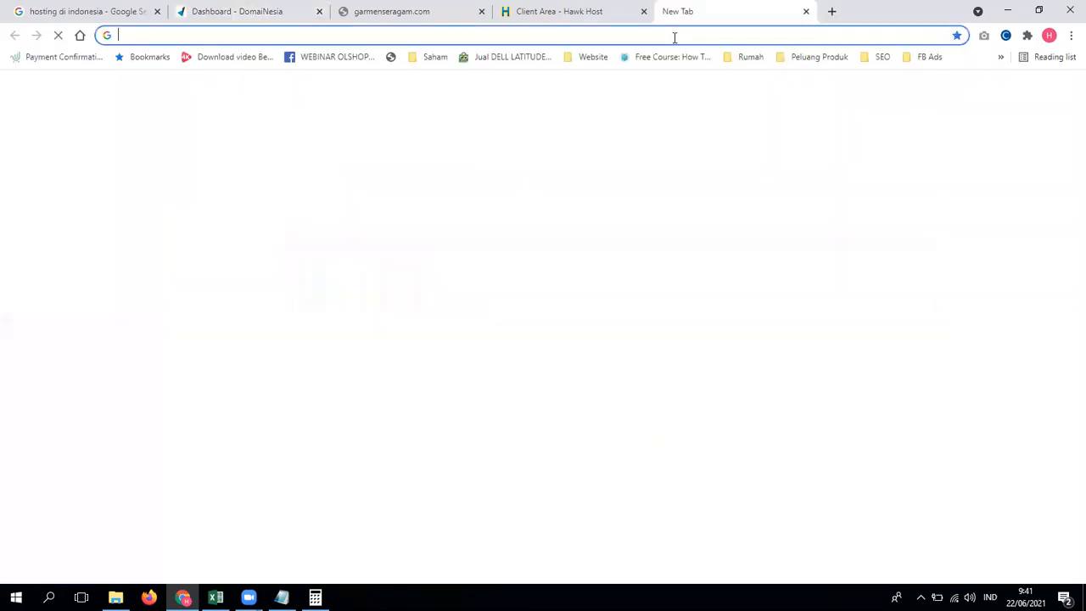
text(che)
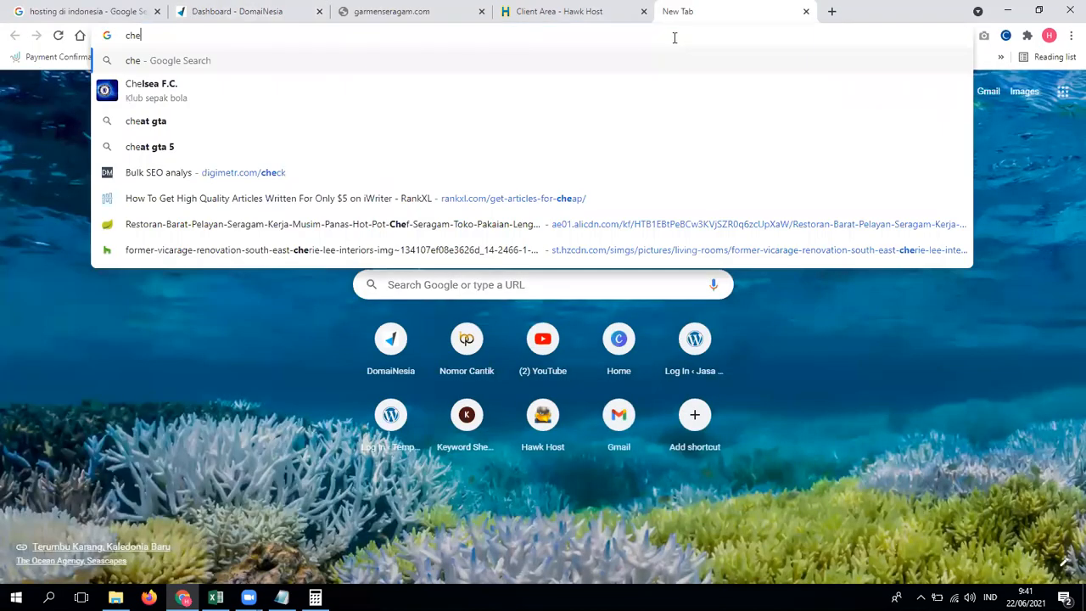
text(ck progation)
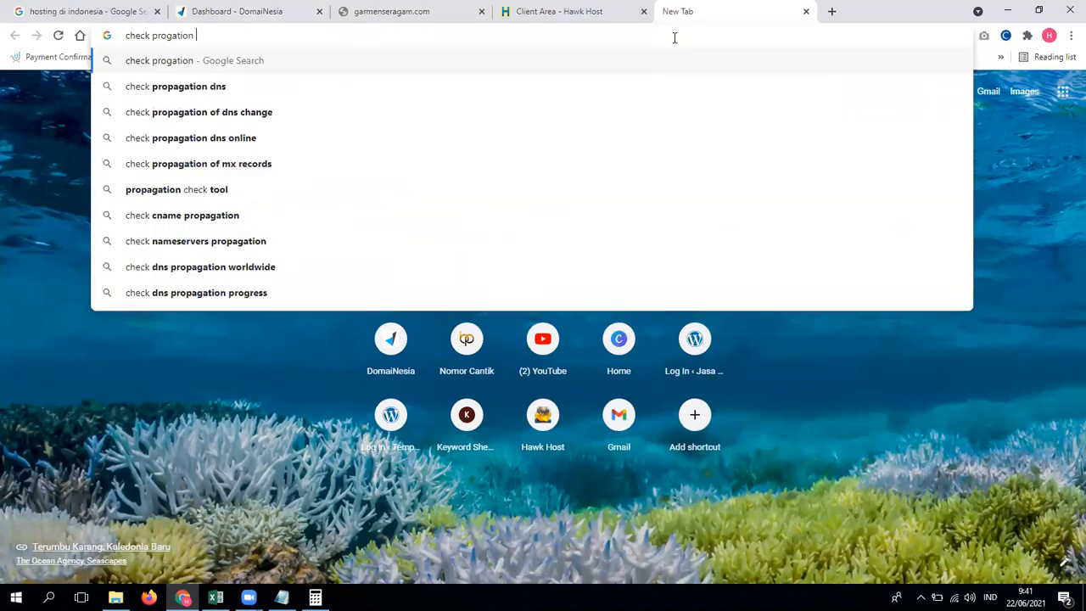
key(Down)
key(Return)
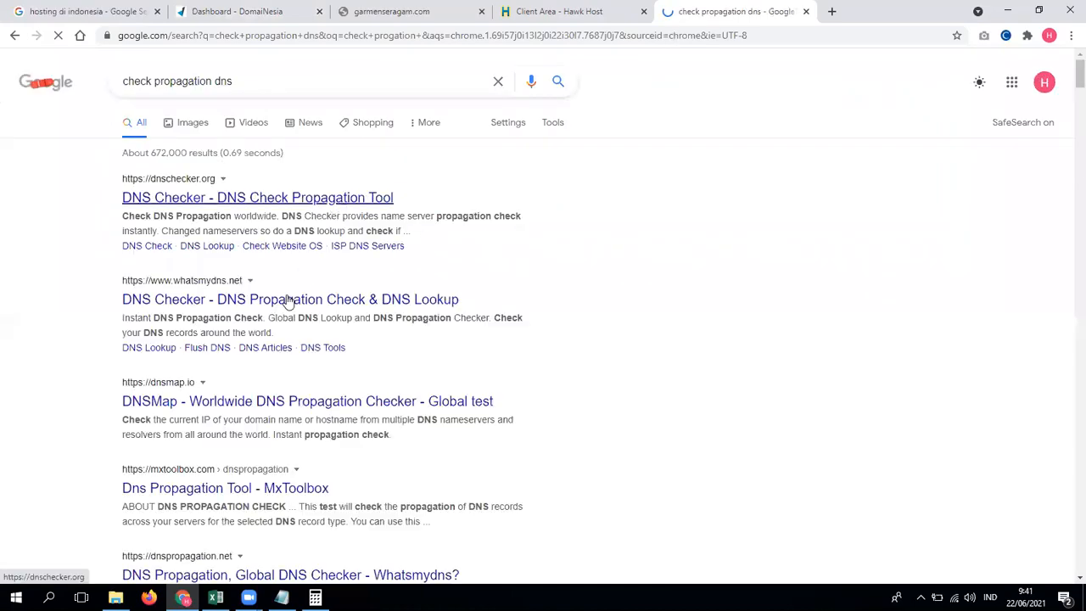
Step: Open the whatsmydns.net DNS propagation checker from the results
click(364, 363)
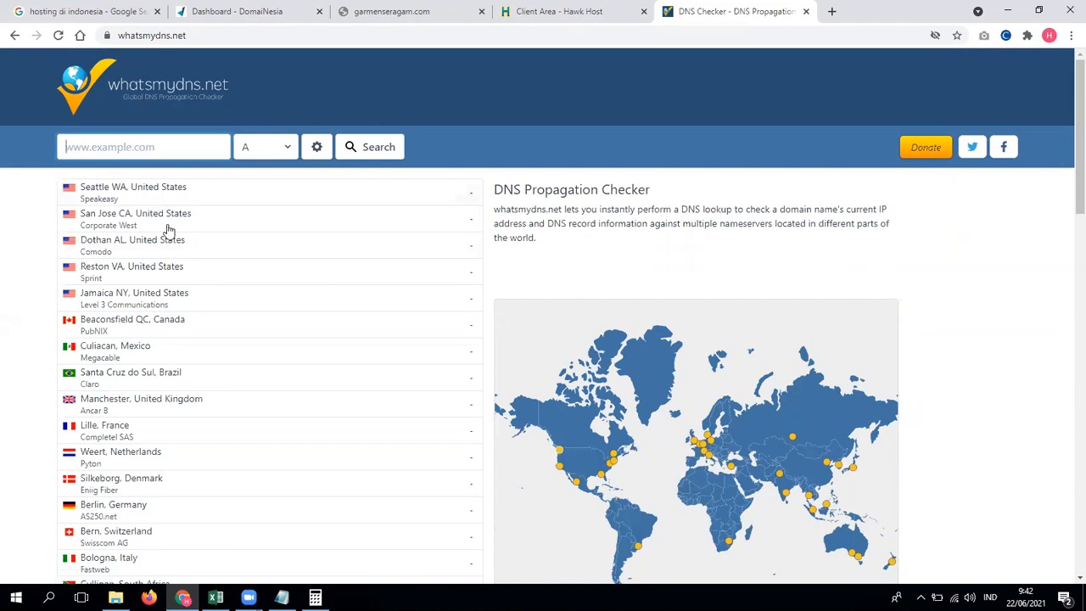
scroll(195, 332, down, 3)
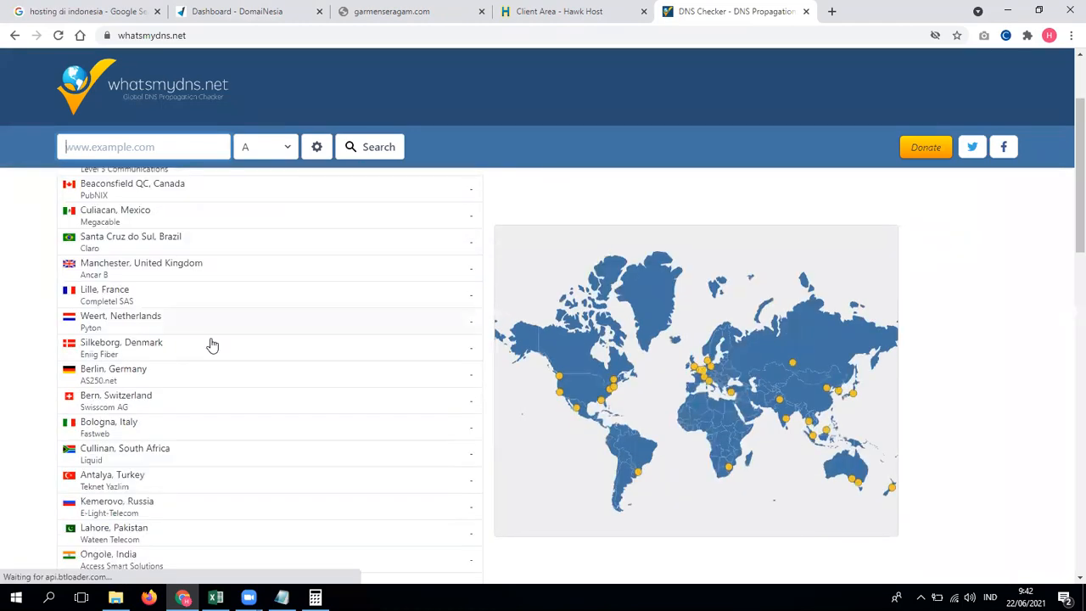
scroll(207, 357, down, 2)
scroll(215, 373, down, 3)
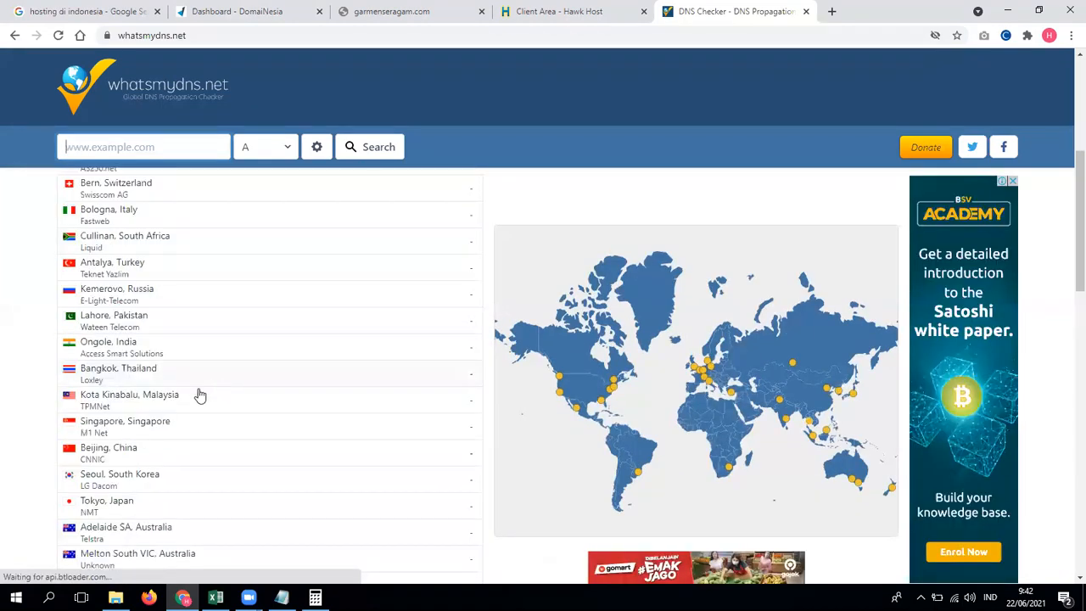
scroll(113, 417, up, 2)
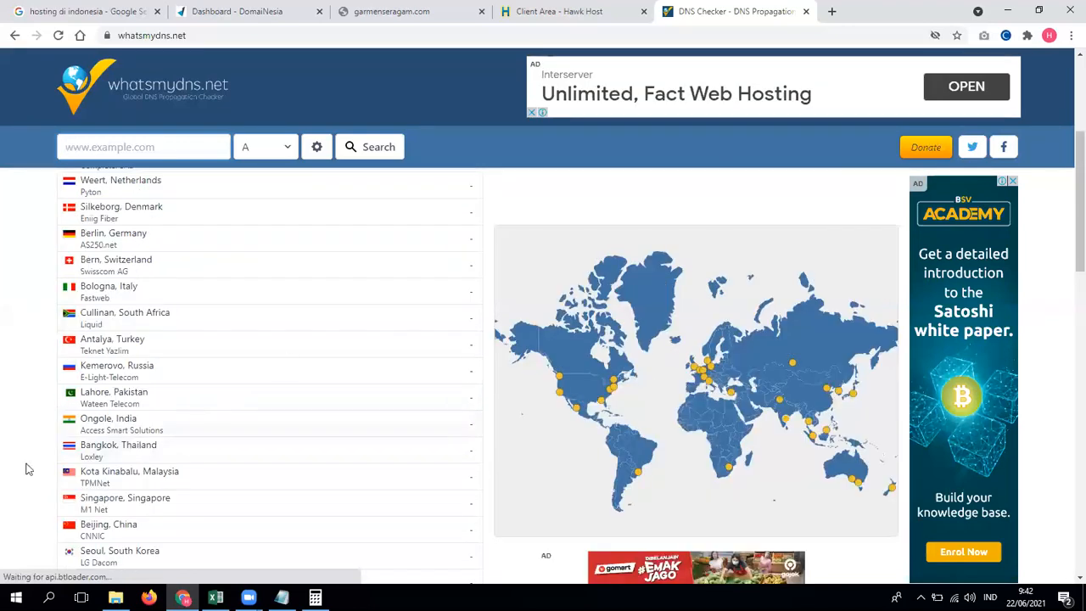
scroll(66, 425, up, 4)
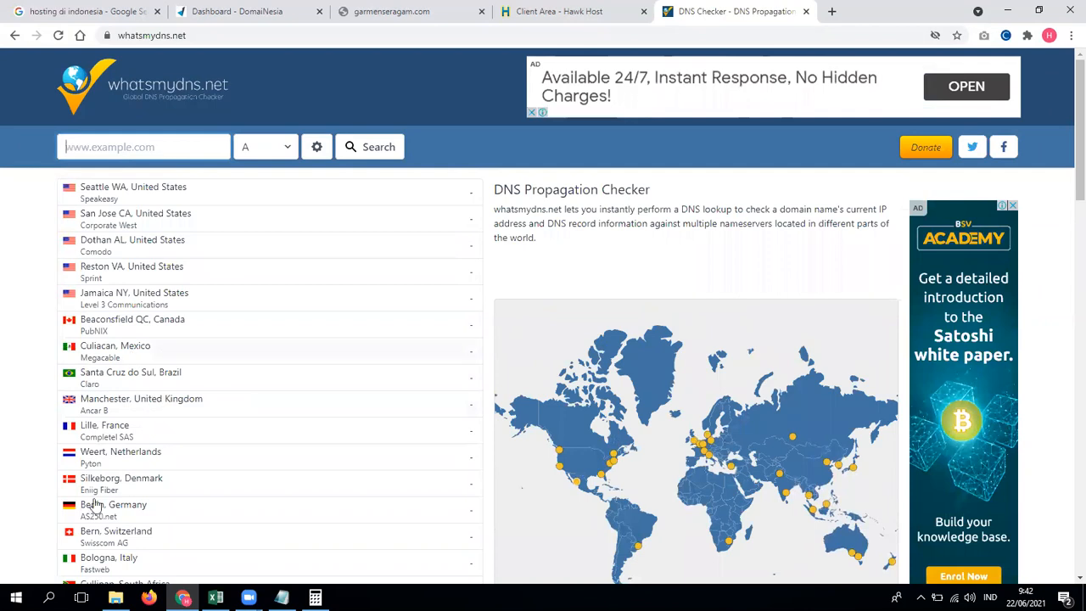
Step: Check garmenseragam.com's A record worldwide; every location still fails
click(373, 10)
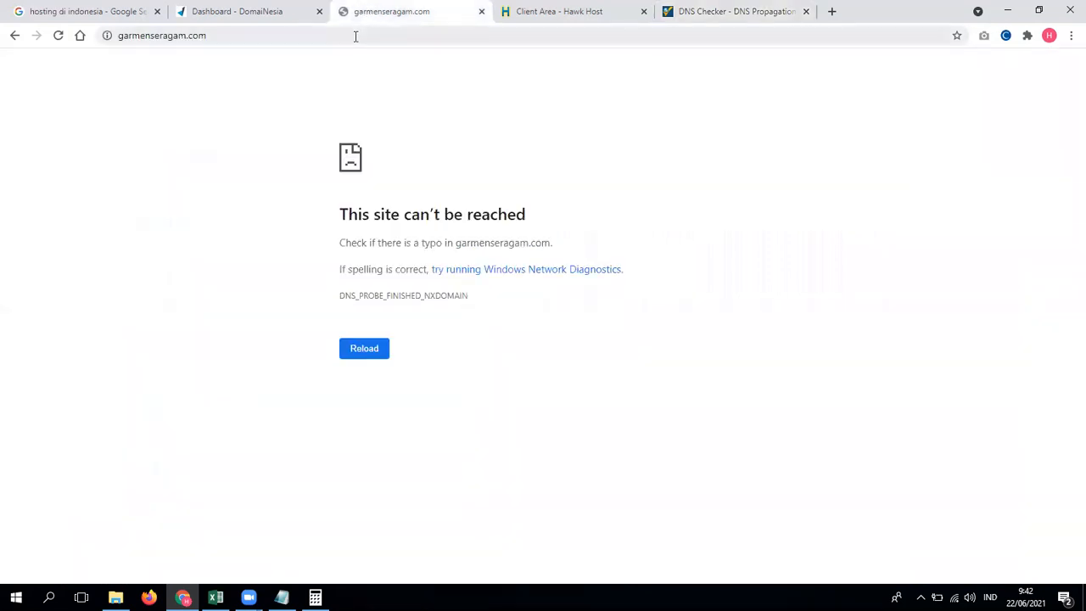
click(356, 36)
click(704, 10)
click(209, 145)
key(ctrl+v)
click(357, 148)
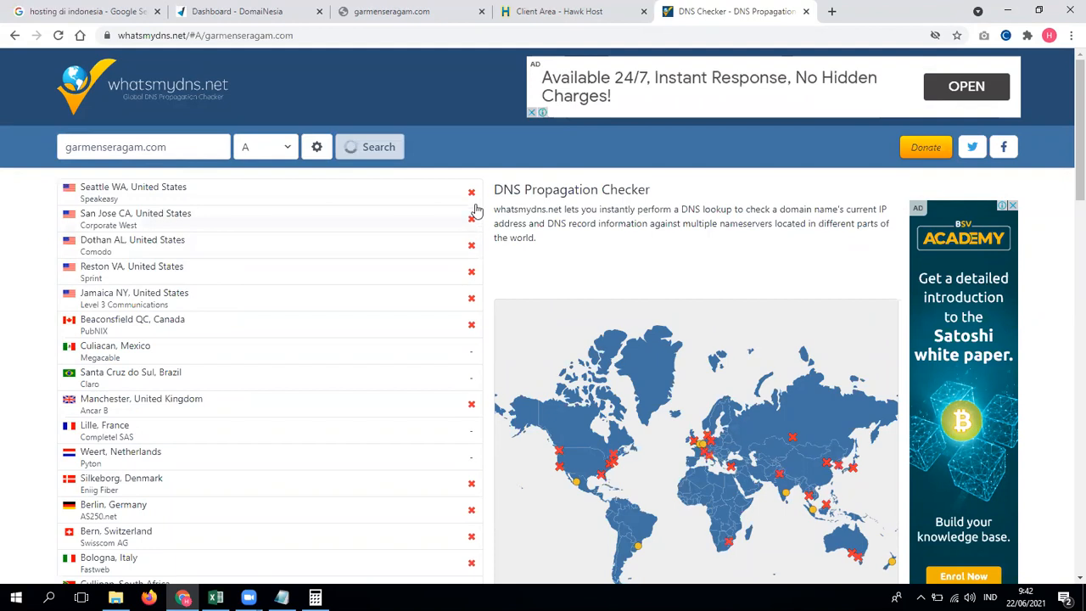
scroll(472, 394, down, 1)
scroll(472, 399, down, 5)
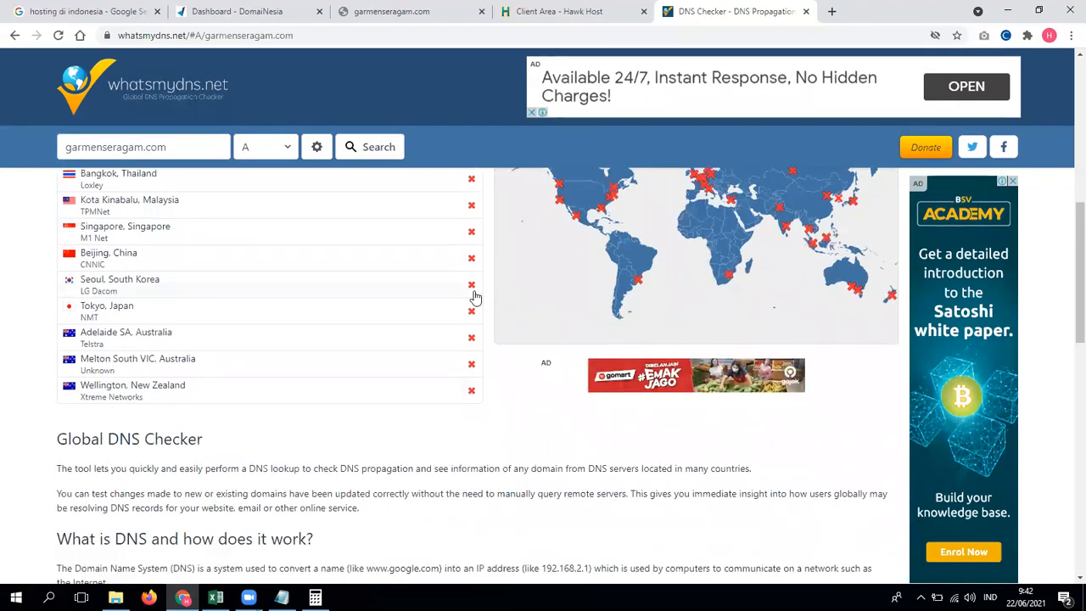
scroll(473, 296, up, 6)
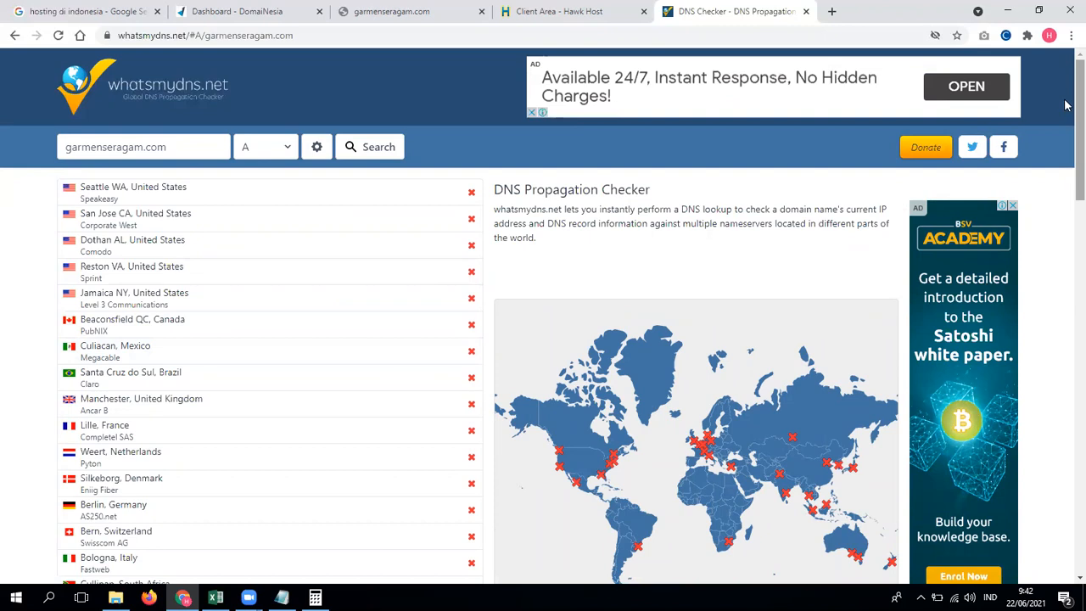
click(296, 9)
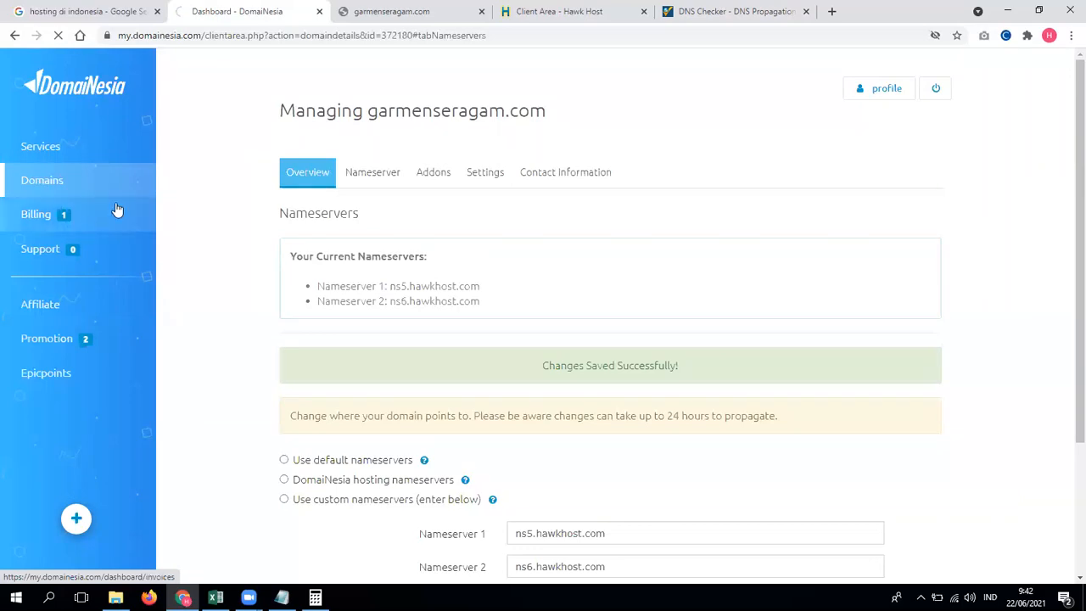
Step: Open garmenseragam.com's Managing overview from DomaiNesia's My Domains list
click(696, 9)
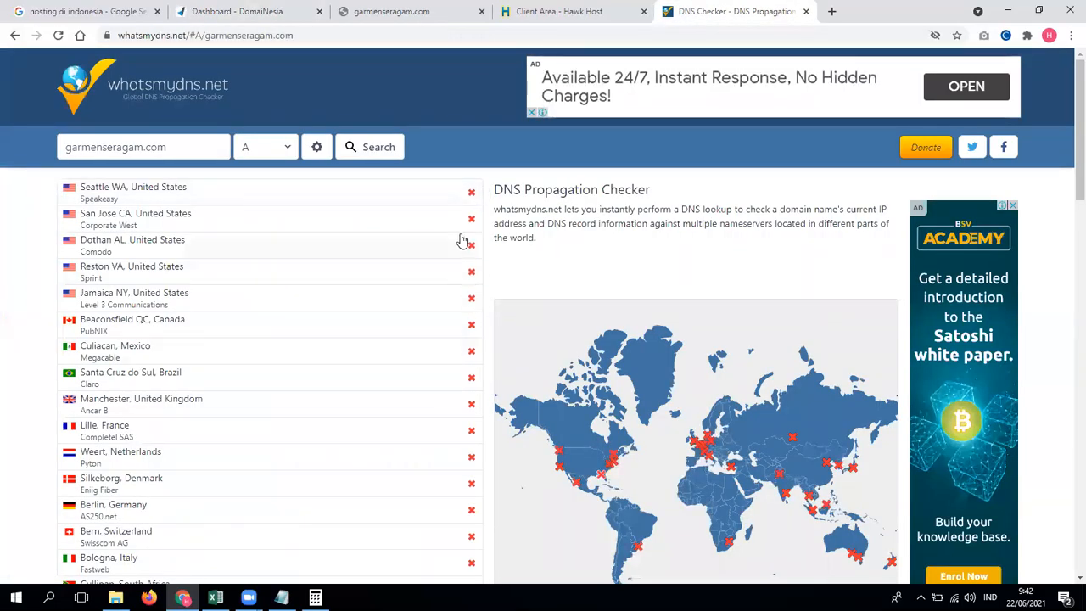
click(392, 11)
click(284, 9)
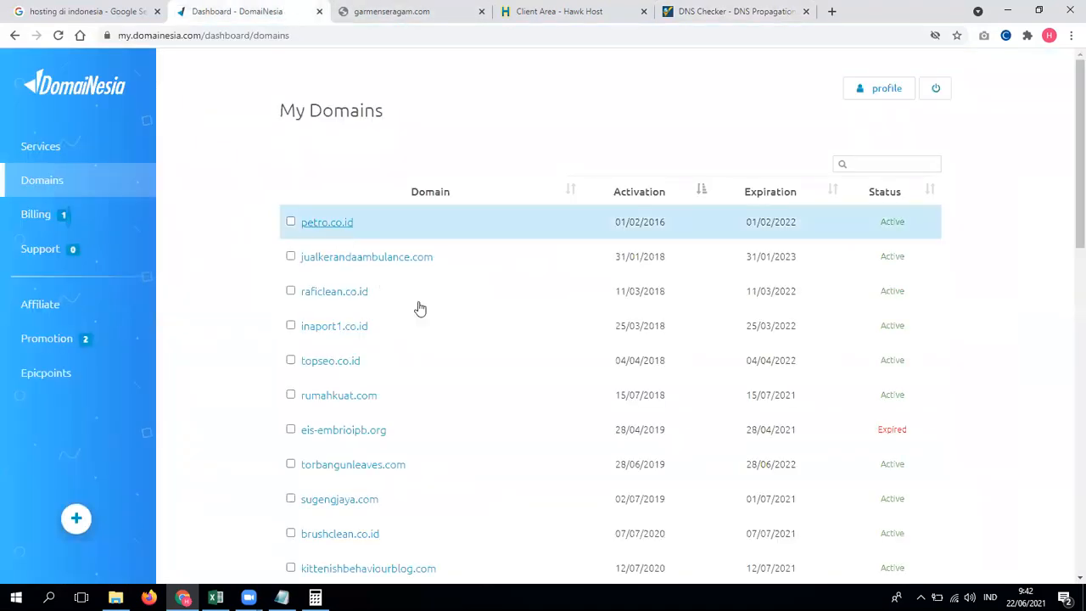
scroll(419, 308, down, 8)
scroll(417, 309, down, 4)
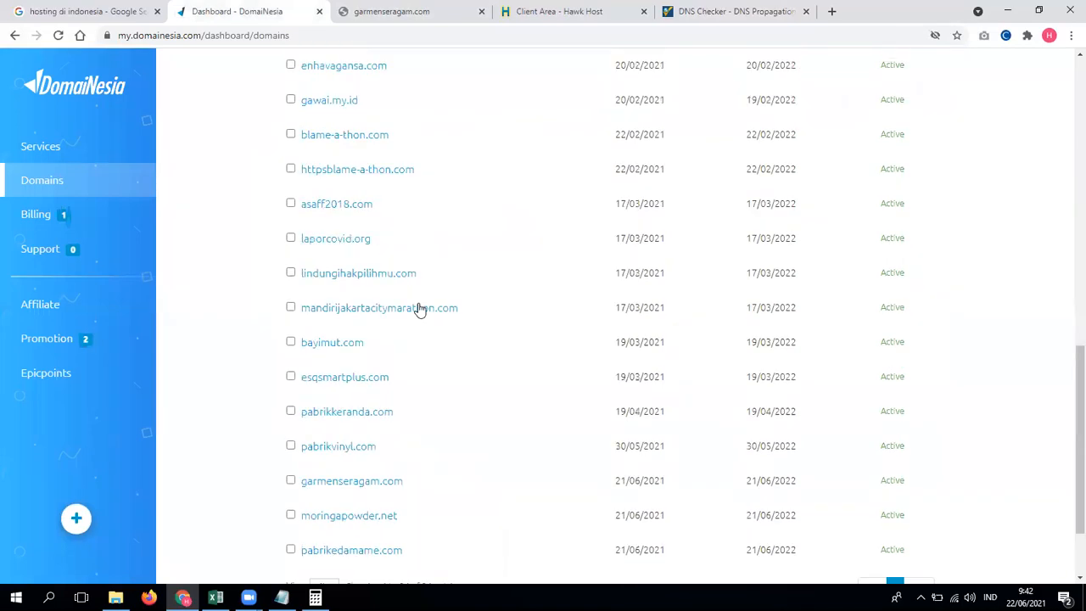
click(368, 374)
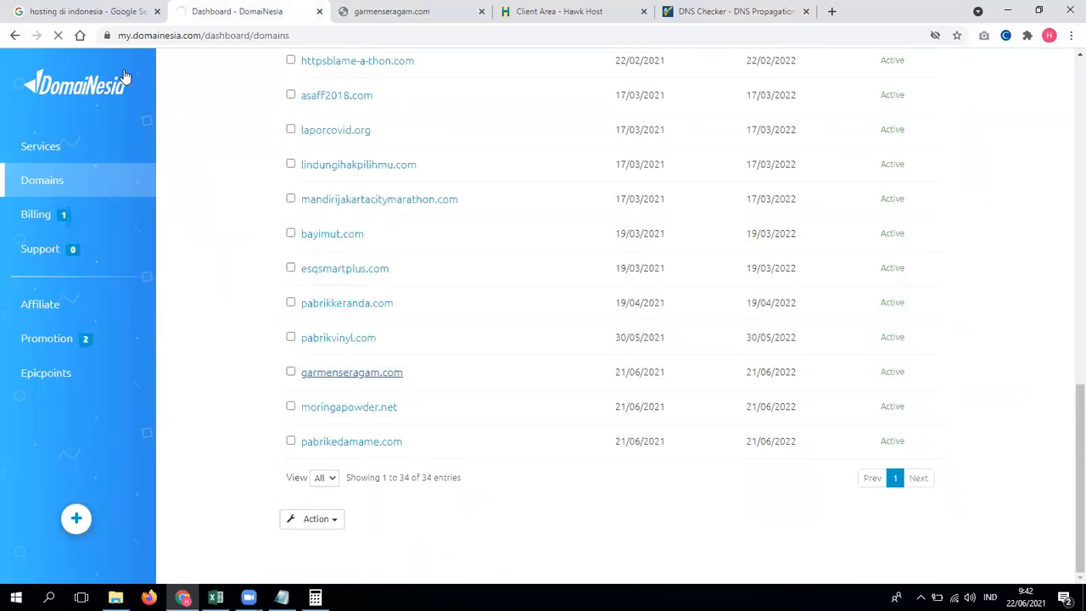
click(371, 380)
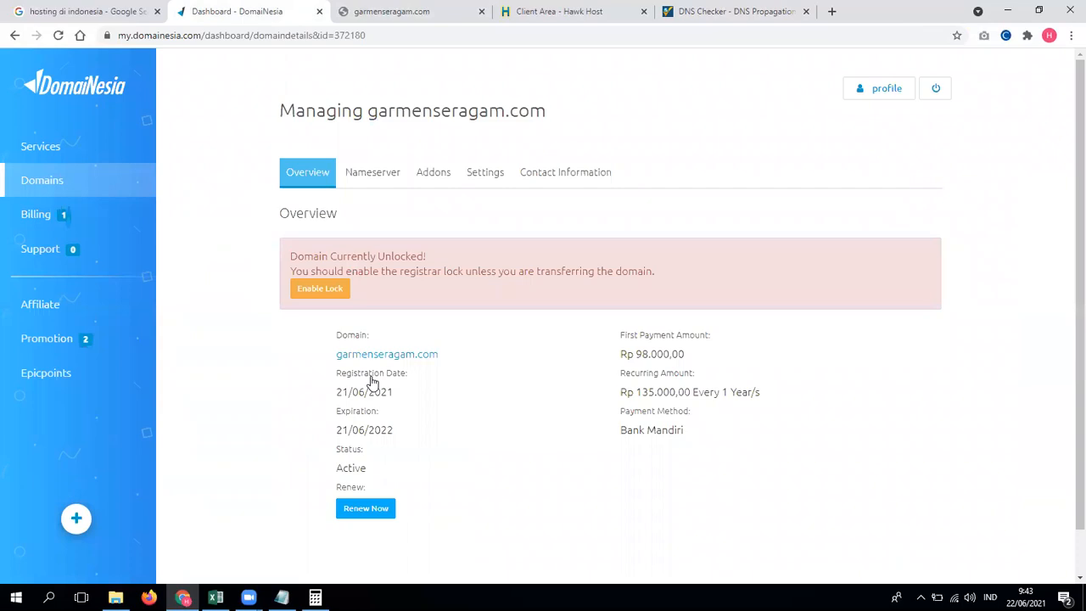
Step: Log into cPanel from the Hawk Host client area, checking the Domain -> Hosting notes
click(573, 12)
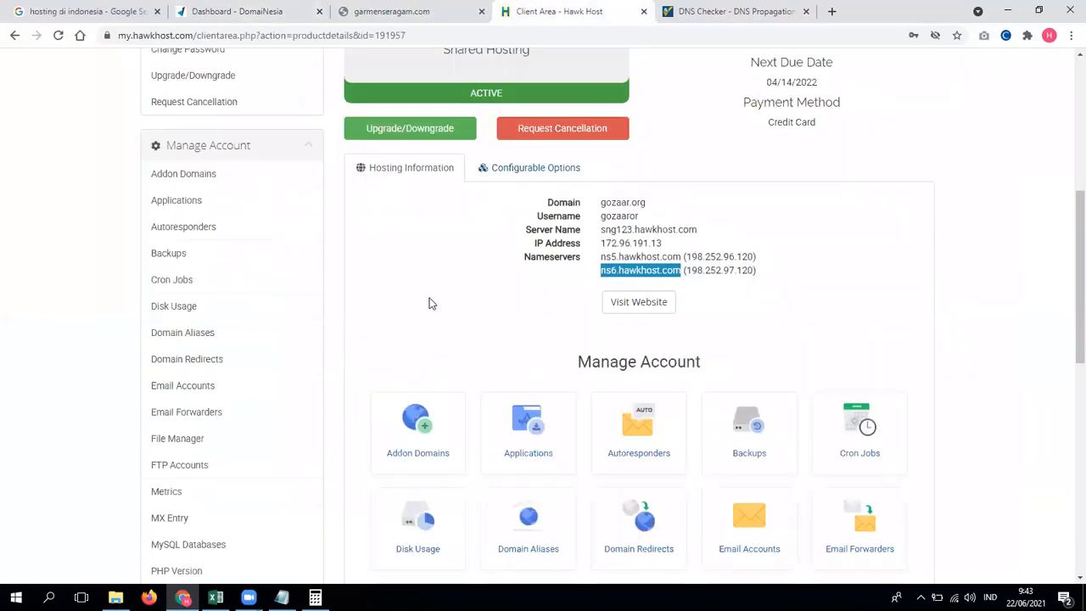
scroll(431, 305, down, 6)
click(438, 324)
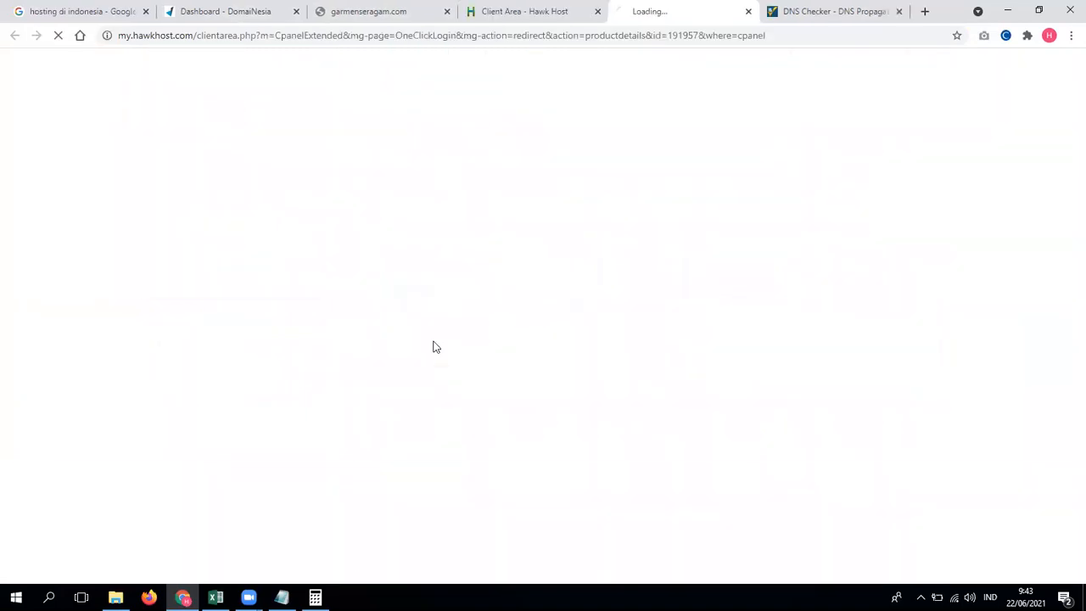
click(282, 598)
drag(115, 192, 81, 192)
drag(218, 192, 256, 192)
click(2, 243)
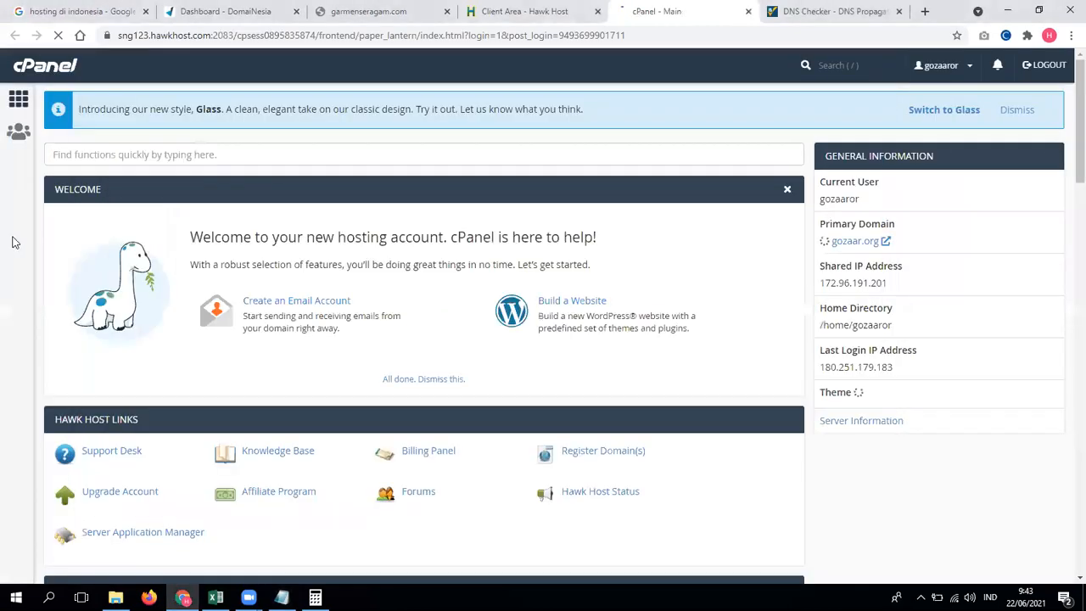
Step: Add garmenseragam.com as an addon domain with subdomain garmenseragam, document root garmenseragam.com
scroll(153, 303, down, 5)
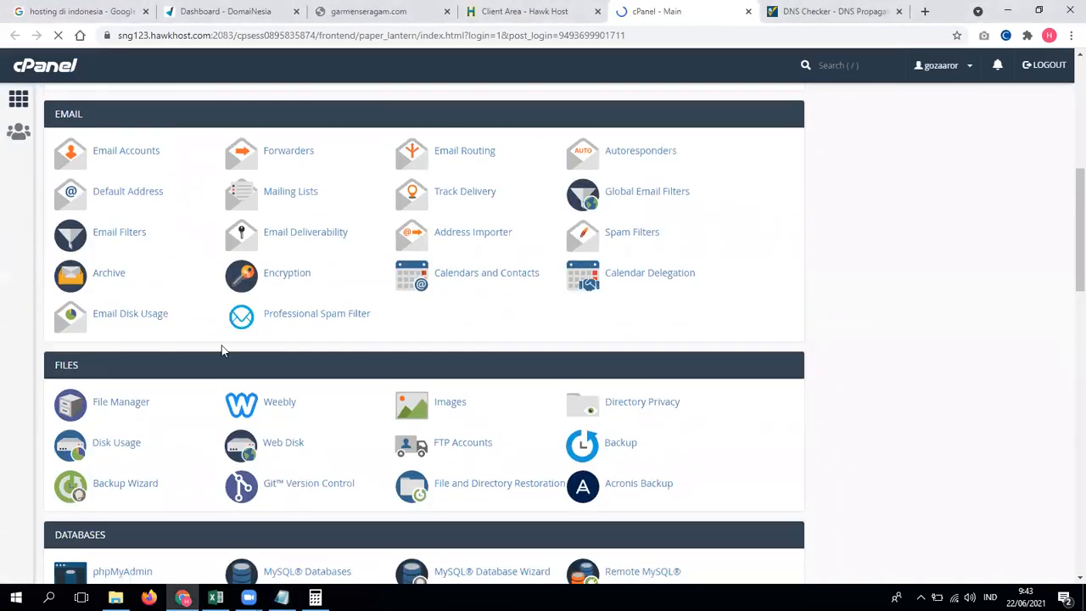
scroll(289, 407, down, 2)
scroll(255, 441, down, 1)
click(471, 431)
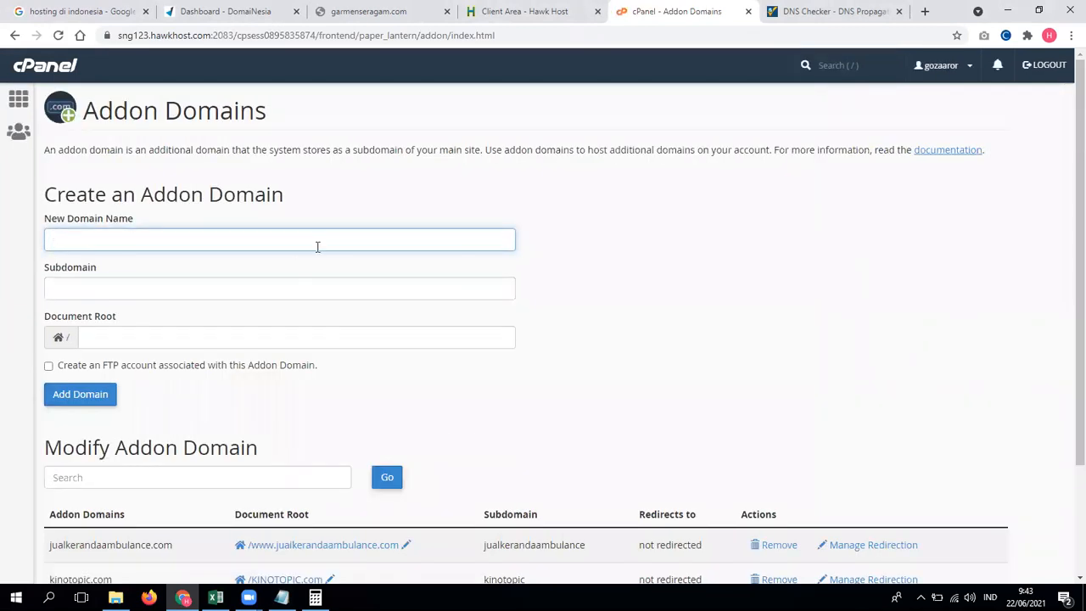
text(http://garmenseragam.com/)
drag(80, 241, 3, 248)
key(BackSpace)
click(172, 244)
key(BackSpace)
key(Tab)
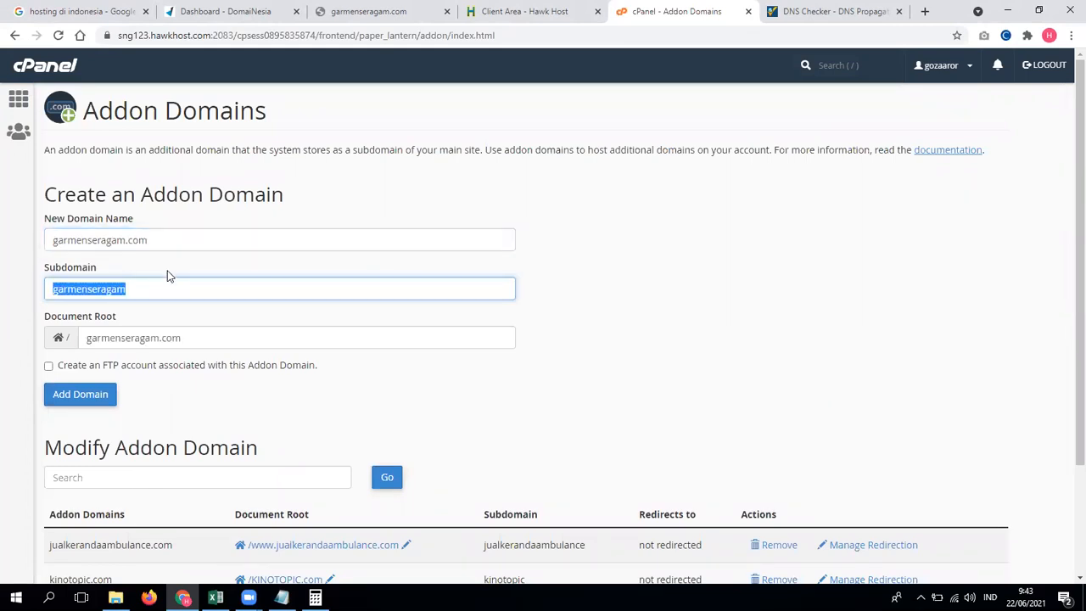
click(88, 393)
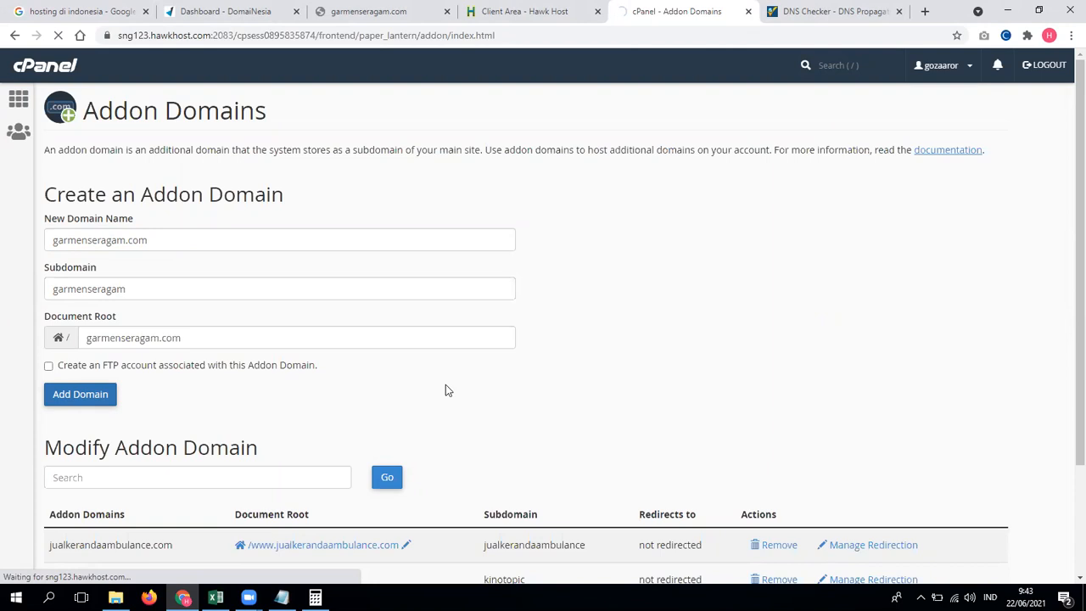
drag(170, 243, 42, 246)
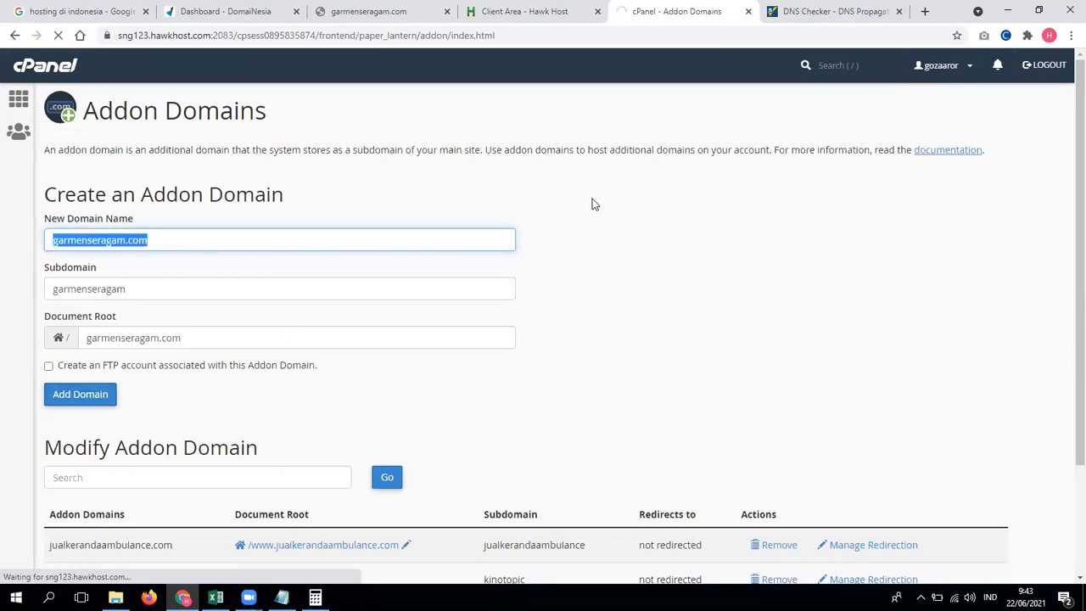
Step: Review garmenseragam.com's nameserver settings and the Addon Domains explanation
click(255, 19)
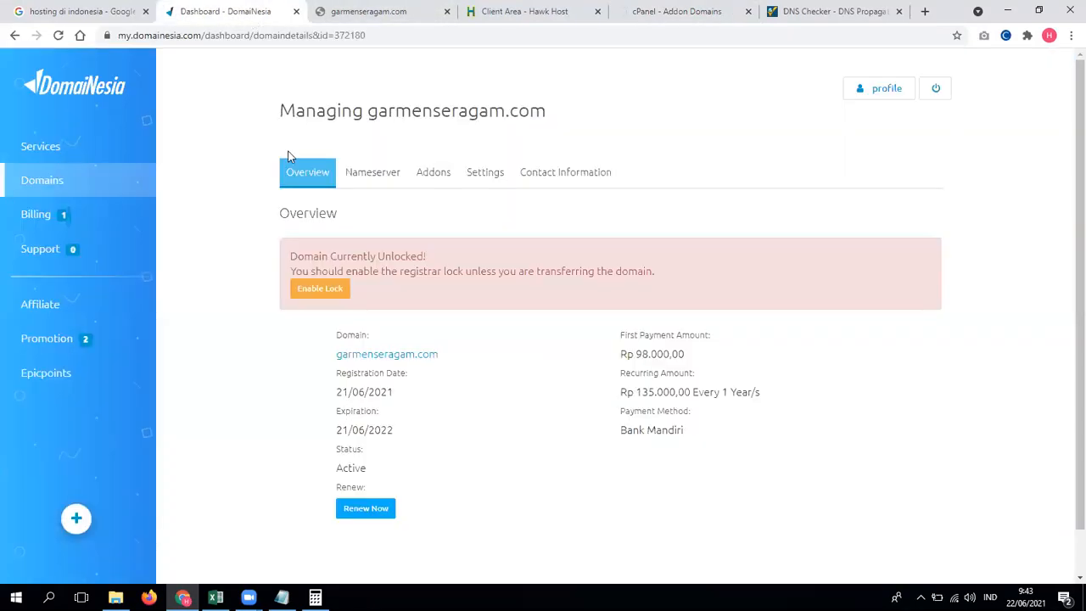
click(363, 174)
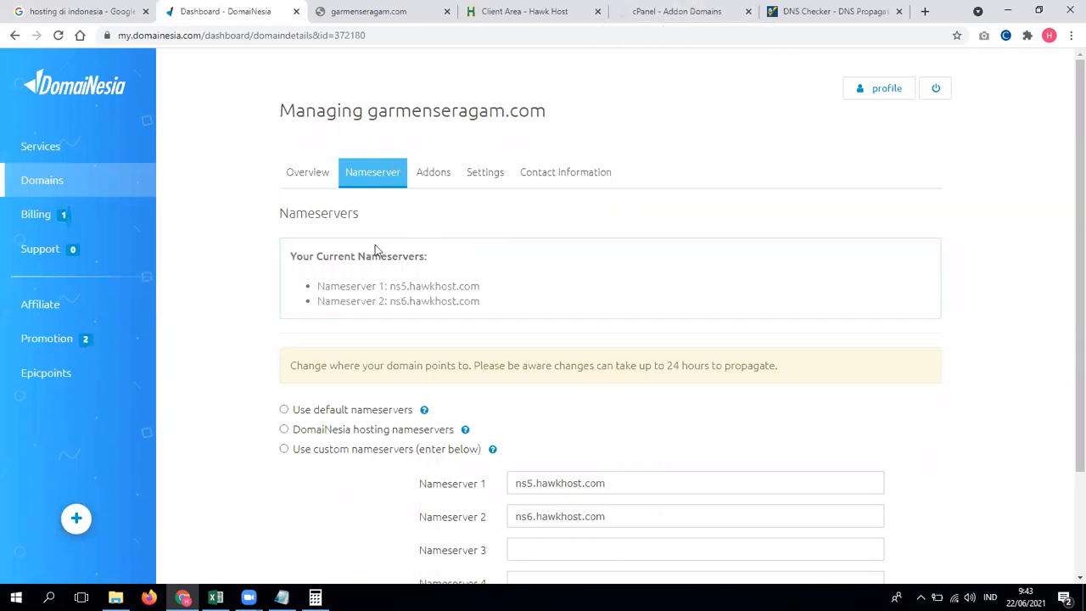
click(687, 8)
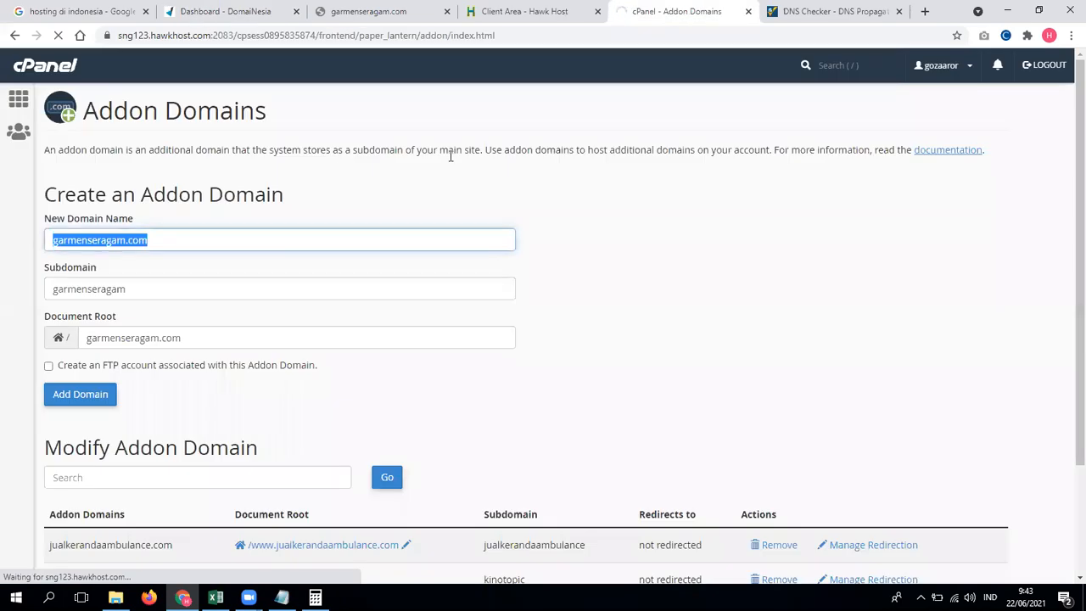
drag(451, 157, 773, 158)
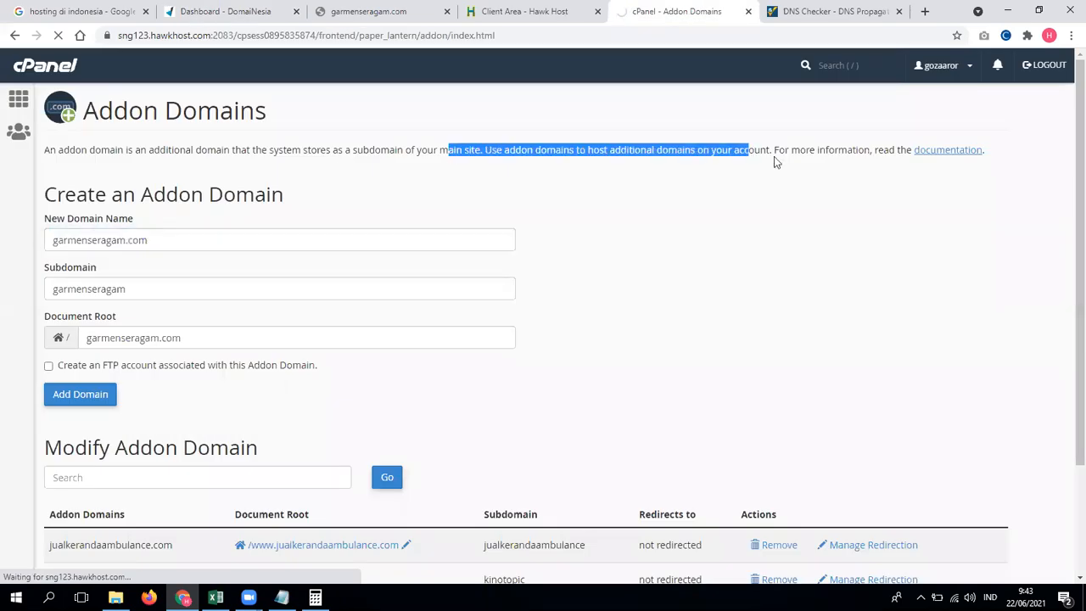
click(774, 157)
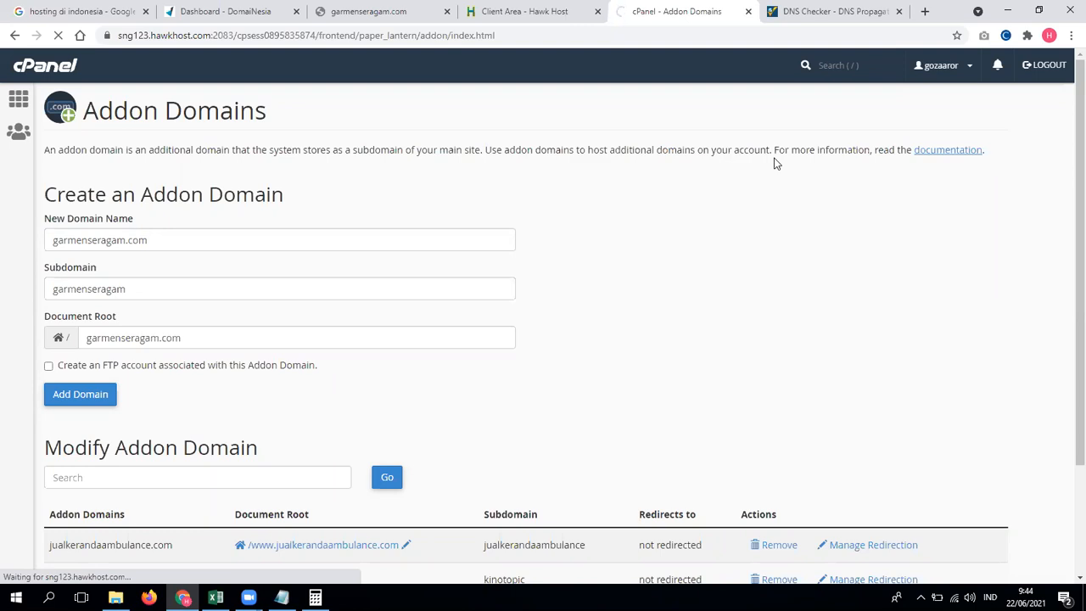
Step: Rerun the DNS propagation check for garmenseragam.com and check whether the site loads
click(524, 12)
click(368, 11)
click(676, 11)
click(524, 11)
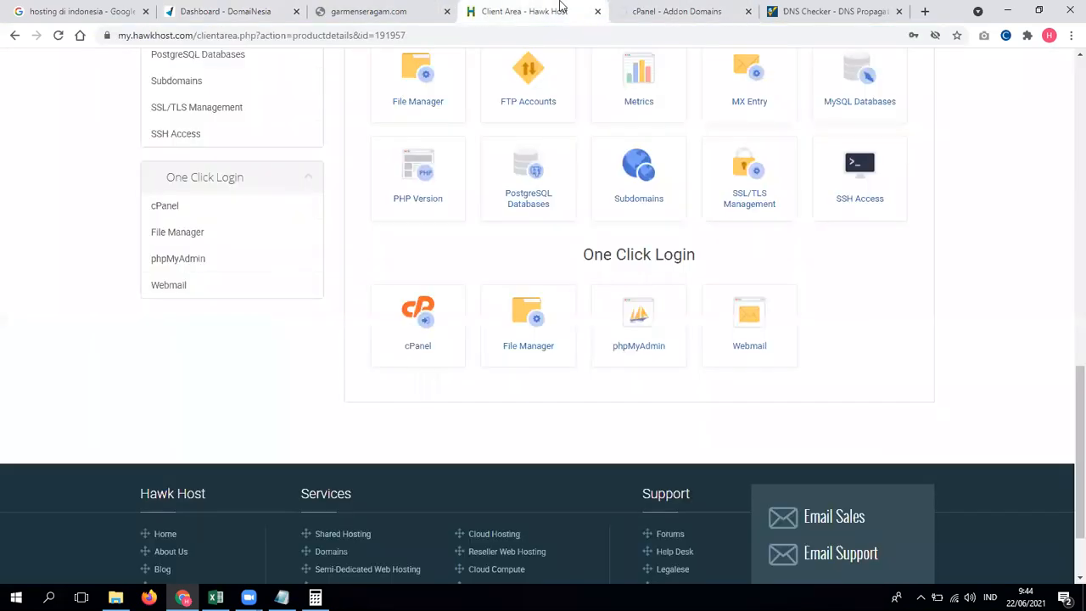
click(666, 11)
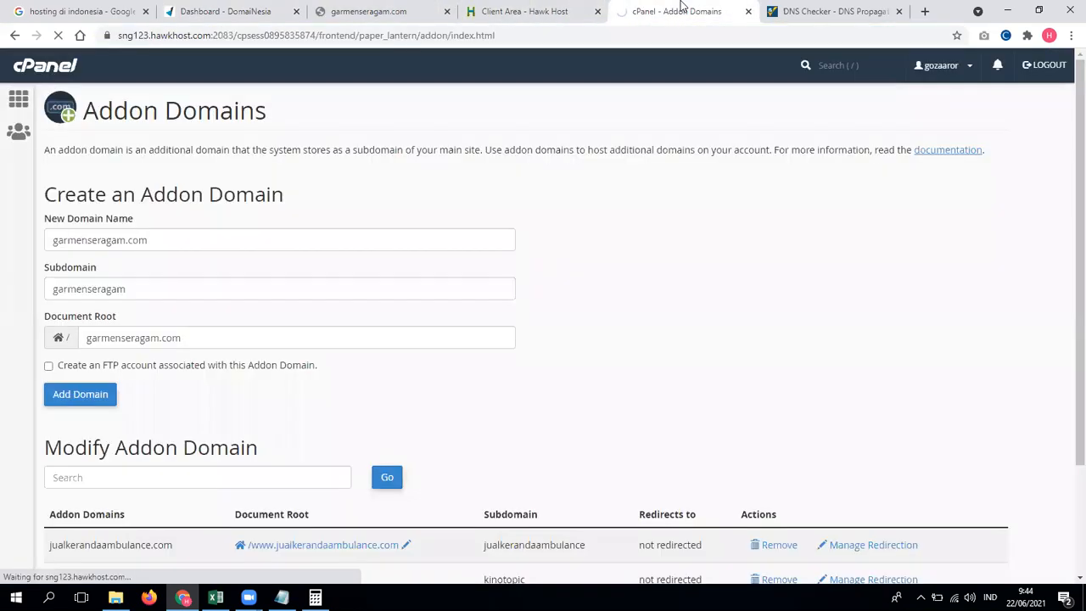
click(781, 10)
click(381, 144)
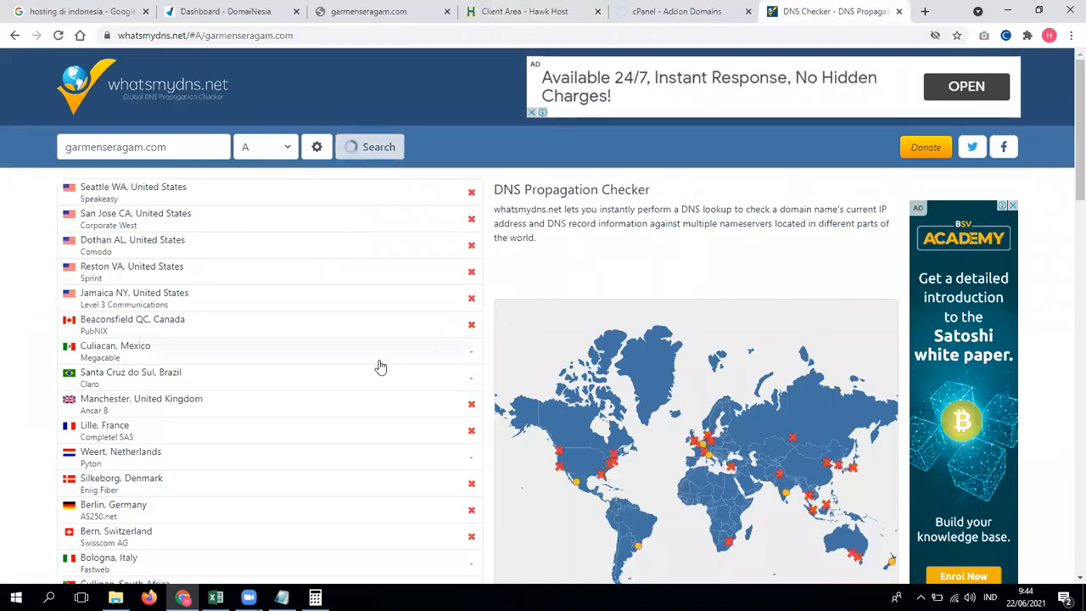
click(694, 7)
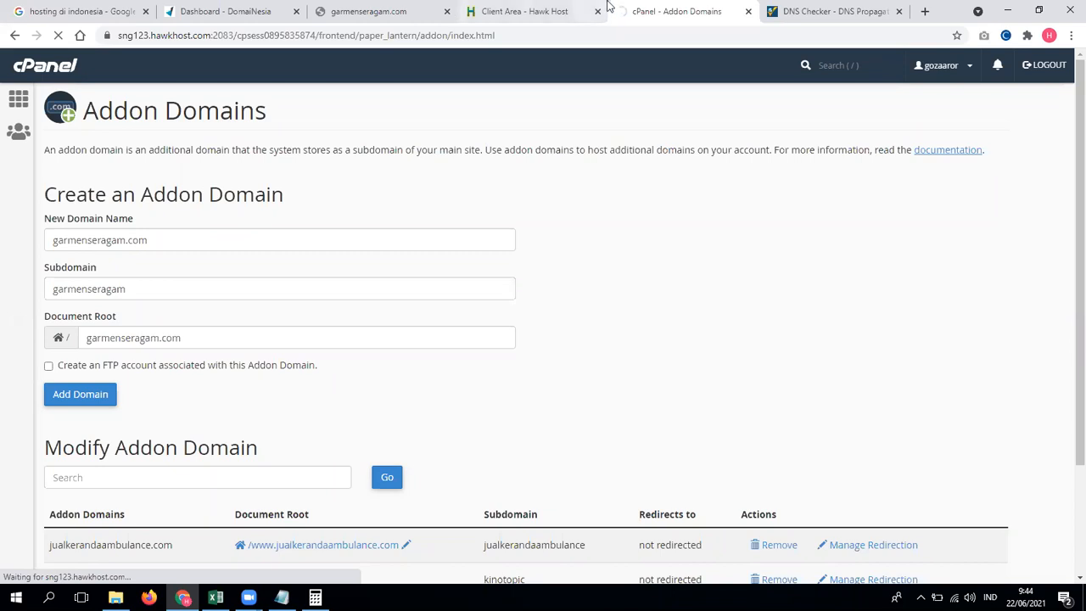
Step: Open the cPanel main page in a new tab from the cPanel logo
click(547, 11)
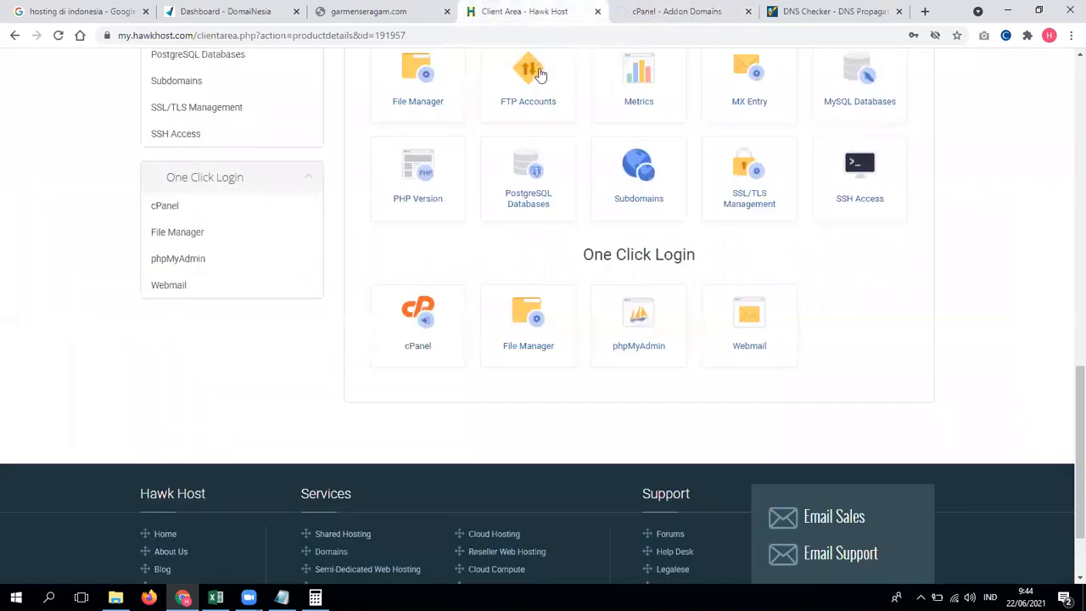
drag(1069, 388, 1067, 117)
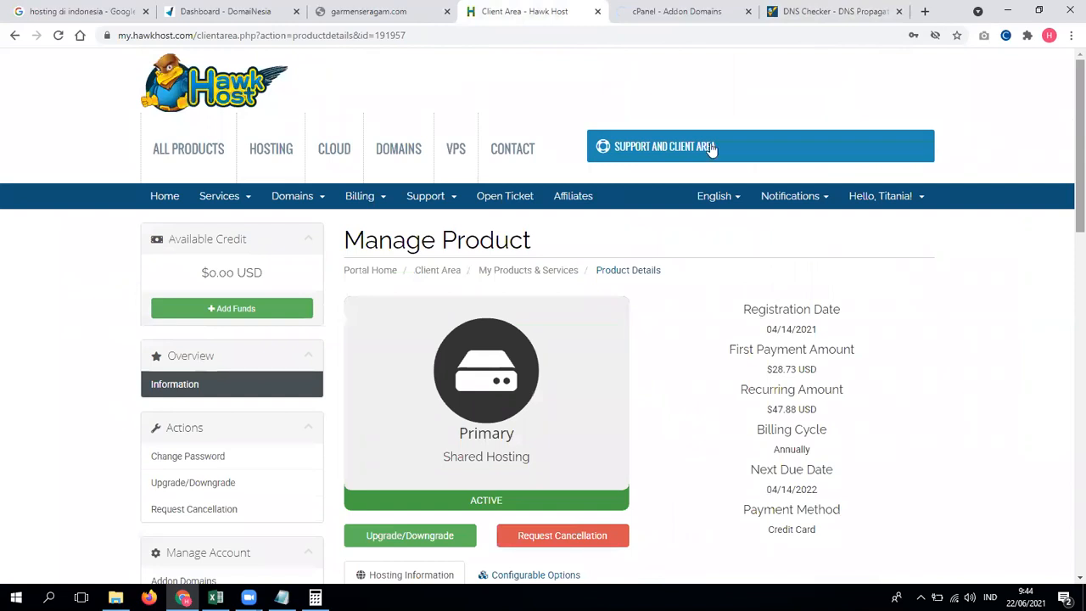
click(675, 11)
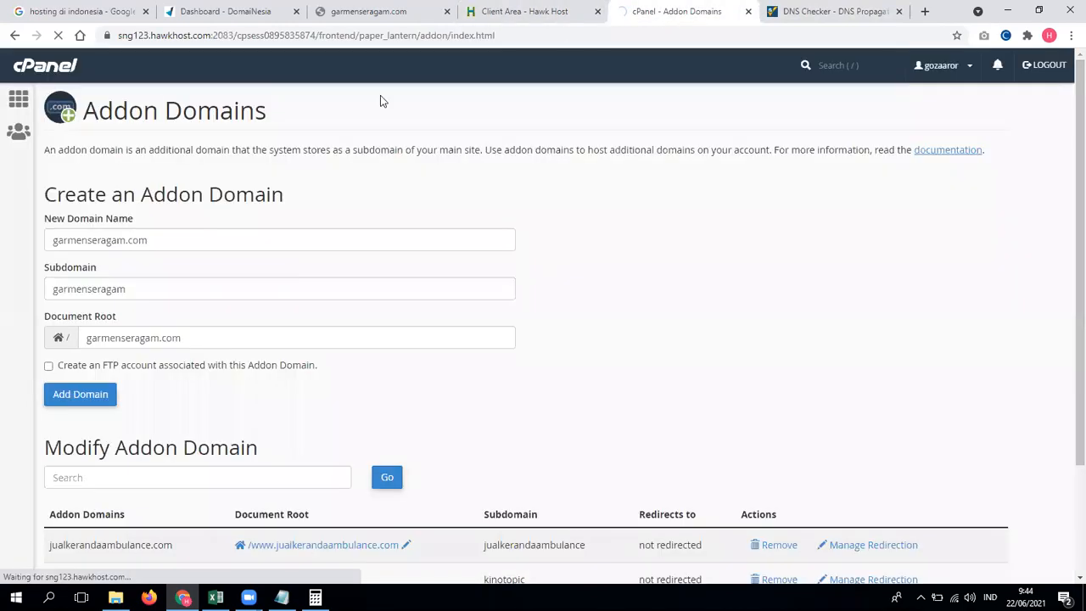
right_click(33, 66)
click(44, 84)
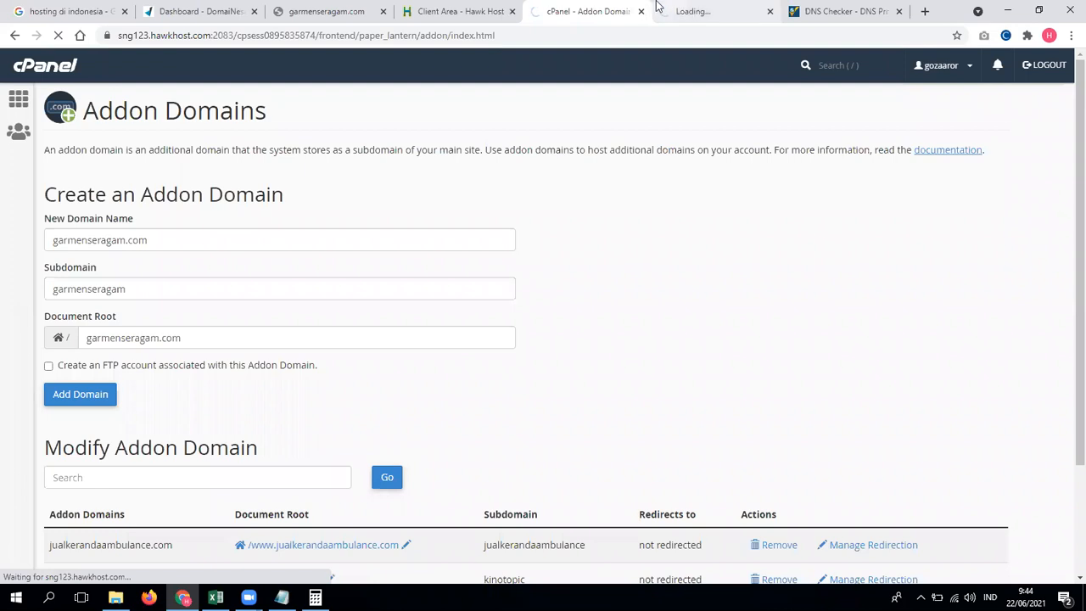
Step: Move the cPanel Main tab left of Addon Domains, scroll its home page, then bring Notepad forward
drag(655, 6, 569, 7)
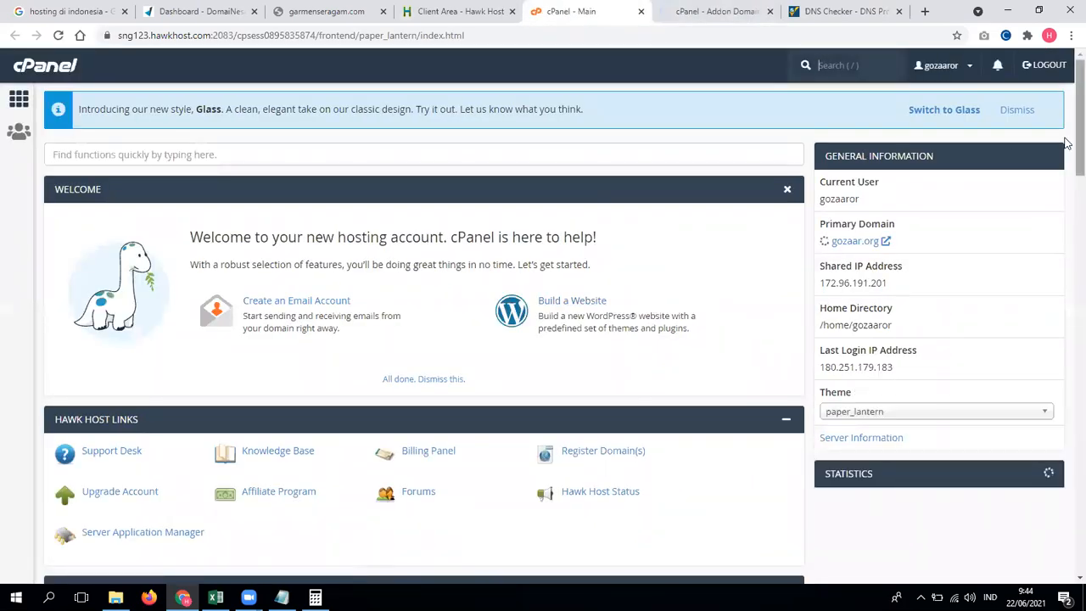
scroll(1068, 144, down, 15)
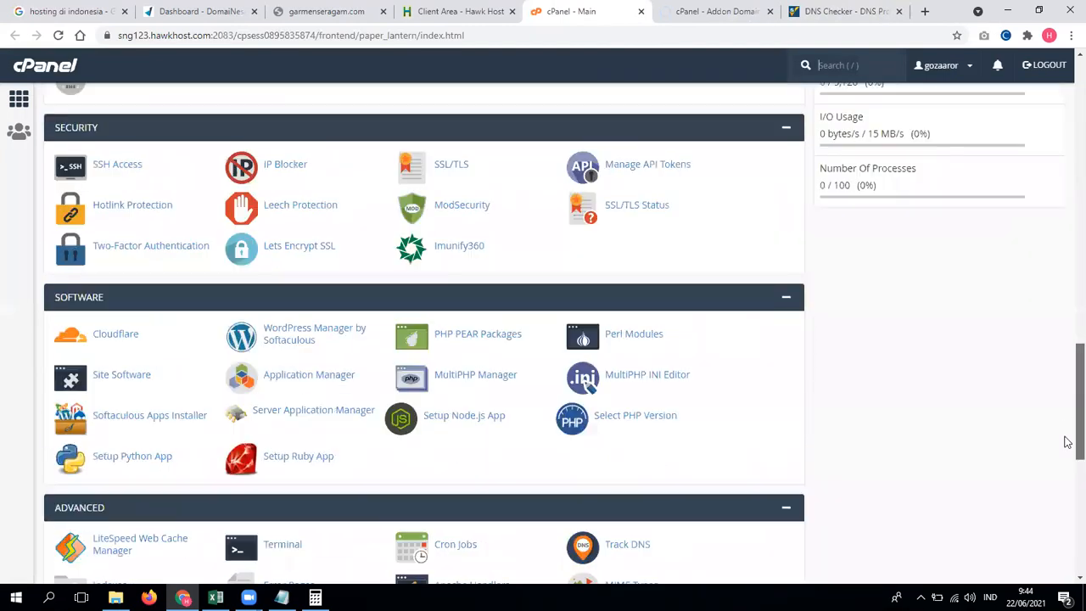
scroll(1068, 441, down, 6)
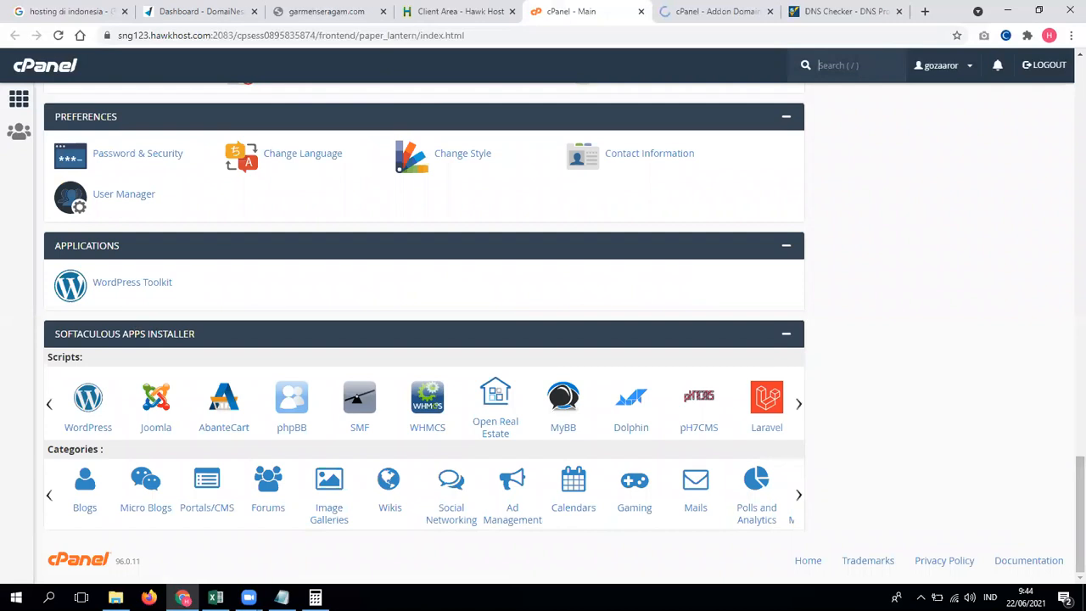
click(281, 598)
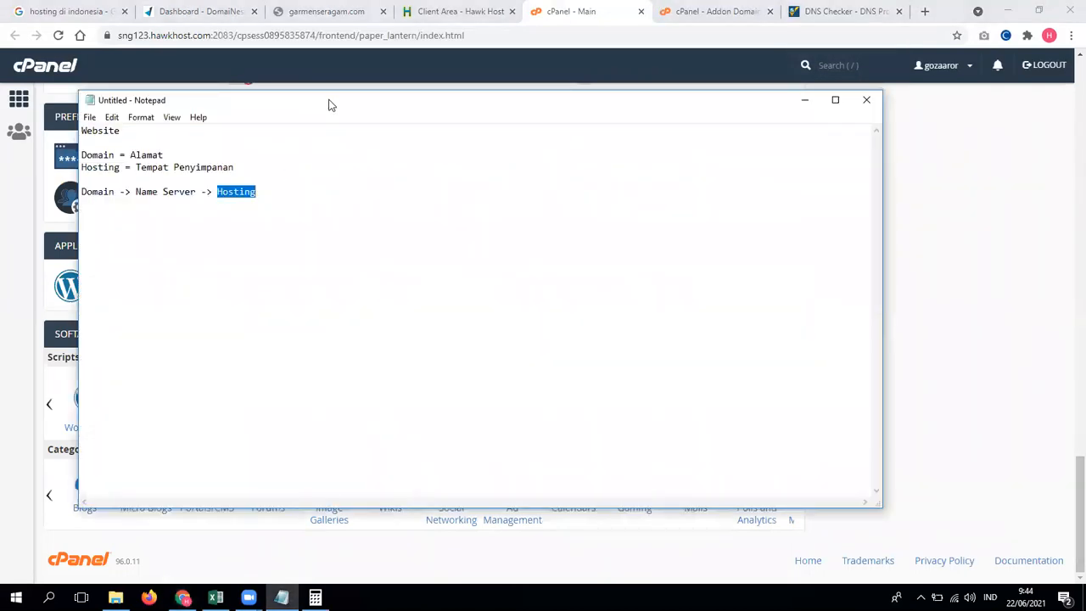
Step: Move the Notepad window to the right and make it narrower
drag(330, 102, 482, 103)
drag(1036, 242, 716, 242)
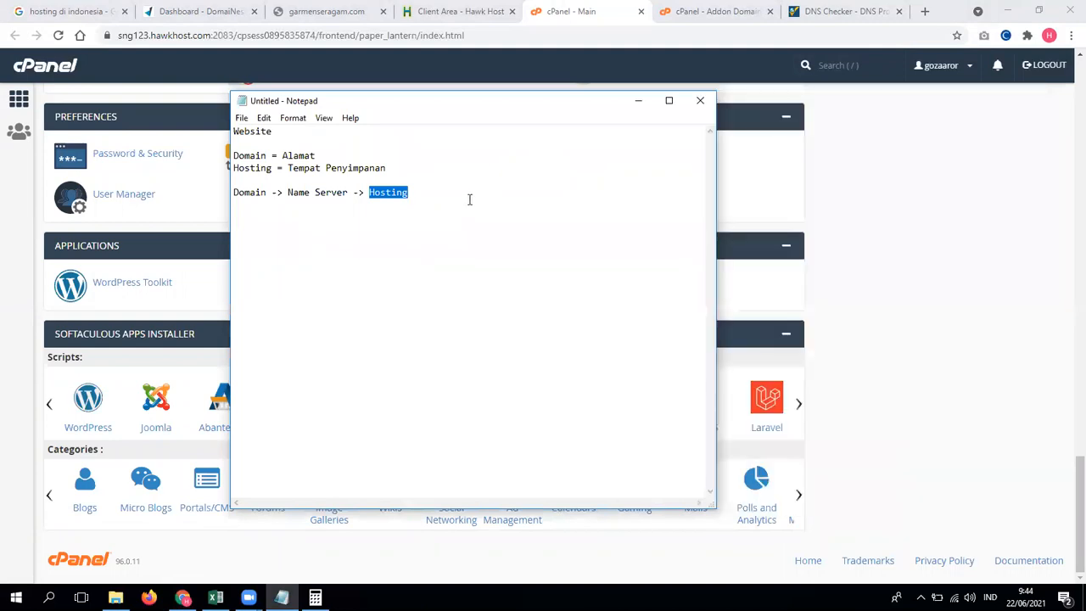
click(465, 198)
Step: Add 'CMS = Content Management System' with Wordpress, Drupal and Joomla listed below it
key(Return)
key(Return)
text(CMS = Content Managemen)
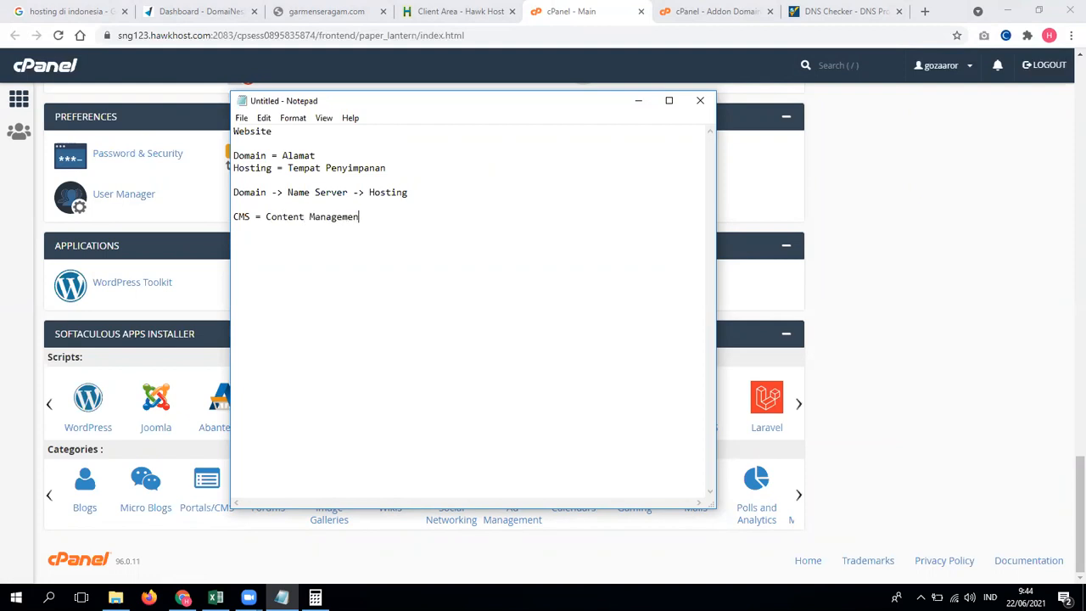
text(t System )
text(- Wordpress)
key(Return)
text(- Drupal )
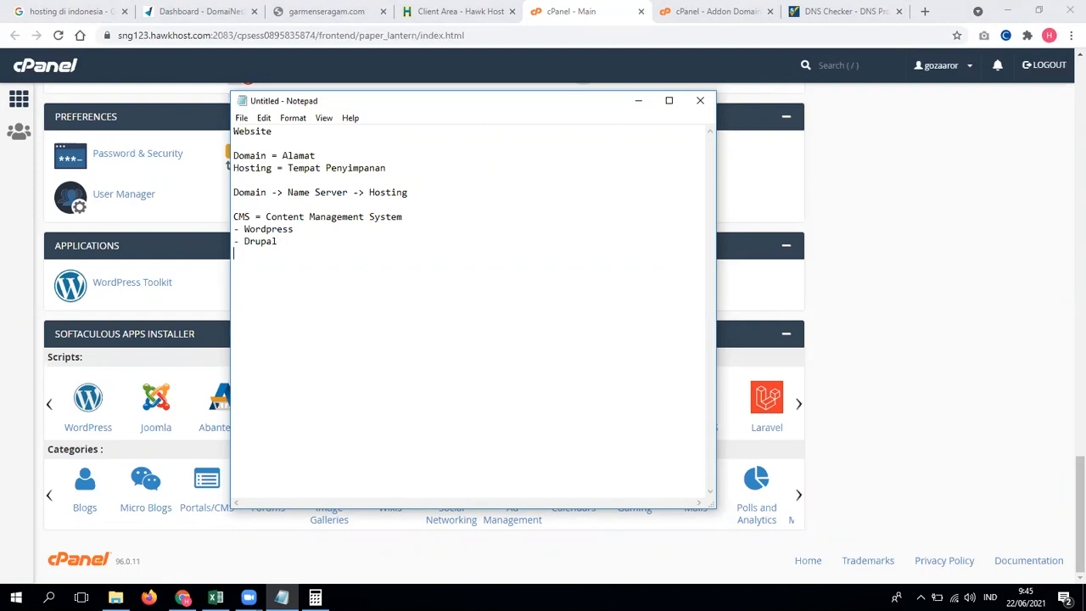
text(- Joomla)
drag(463, 94, 463, 108)
drag(581, 121, 874, 110)
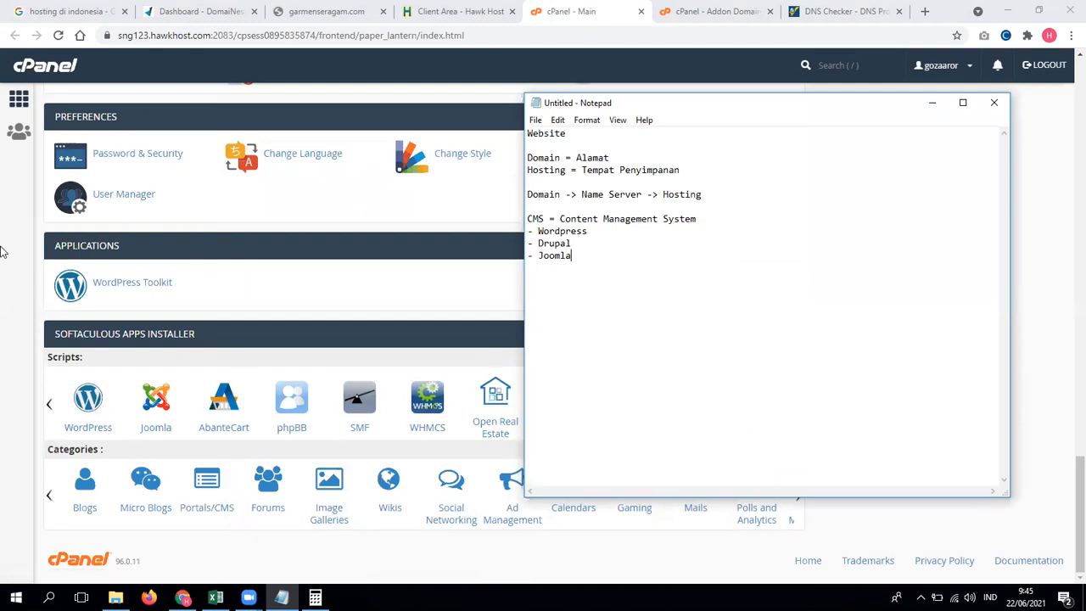
Step: Load wordpress.com in a new Chrome tab
click(924, 11)
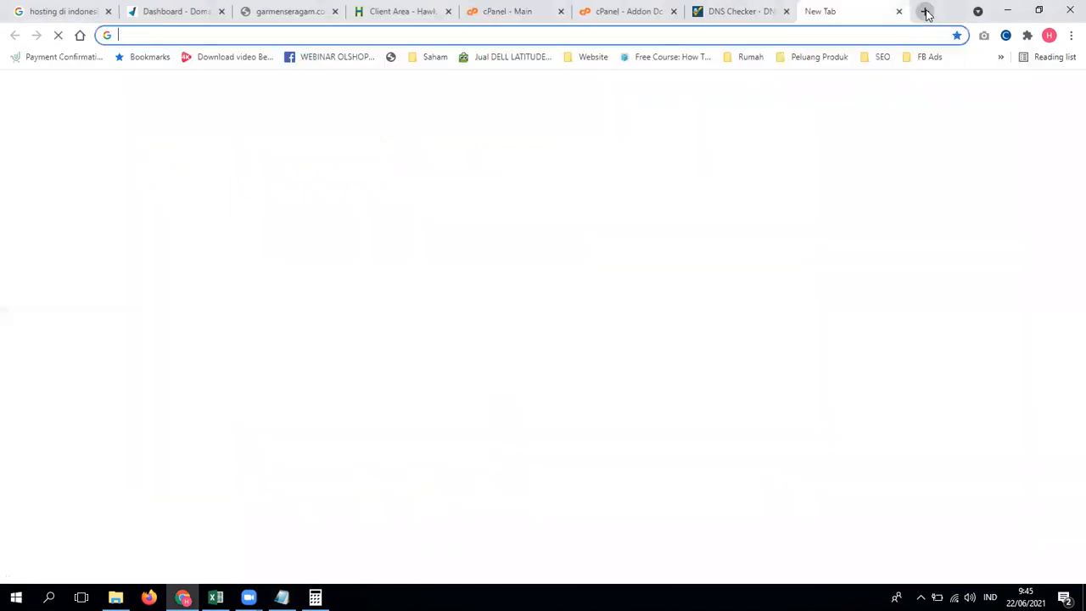
text(ew)
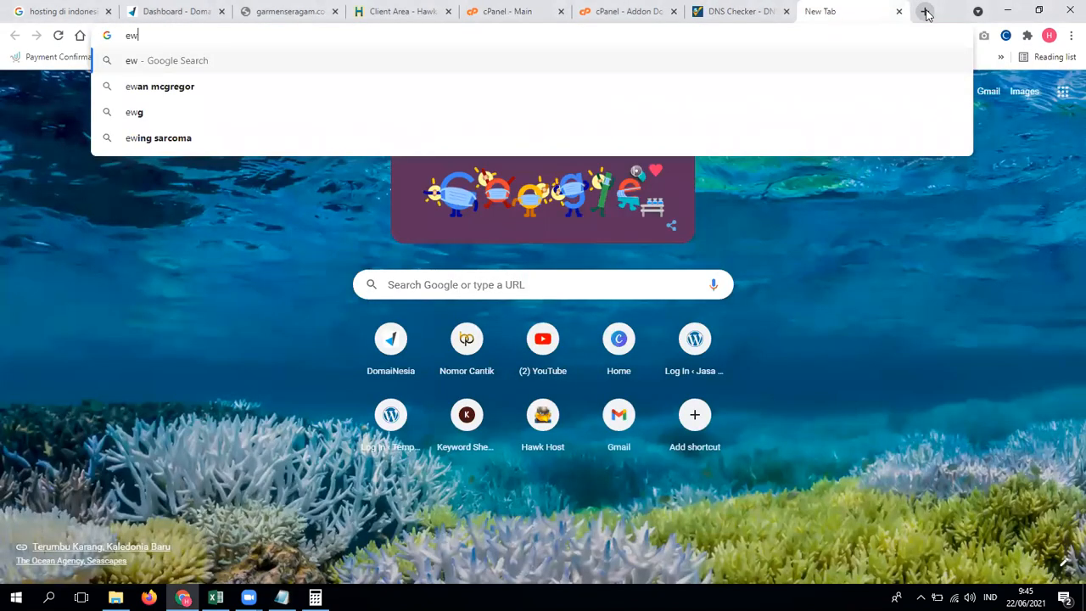
key(BackSpace)
key(BackSpace)
text(wordpress.com)
key(Return)
Step: Load wordpress.org in another new tab, then return to the WordPress.com tab
click(925, 12)
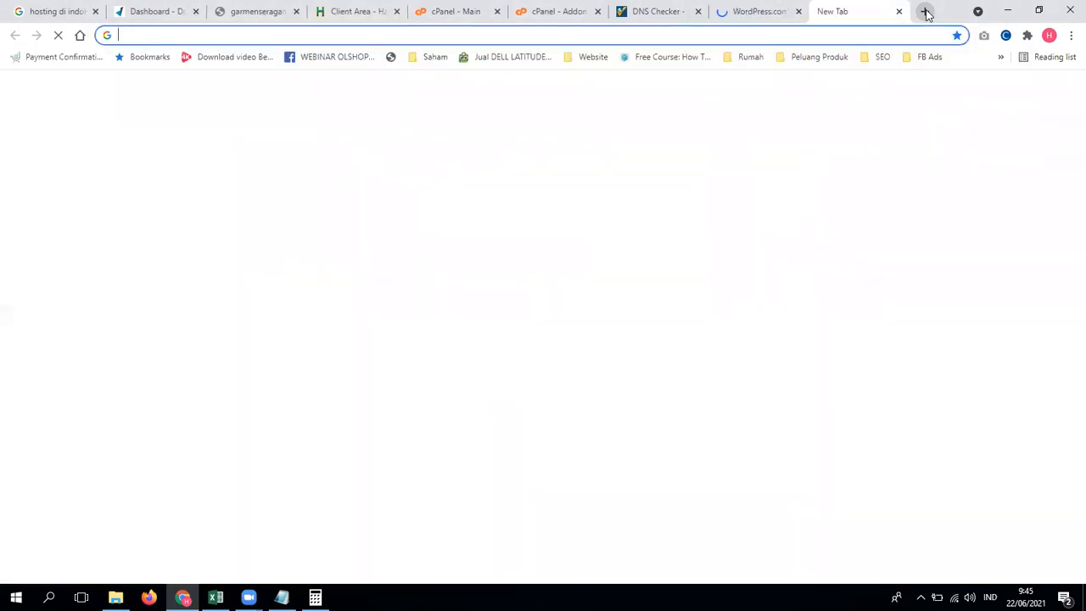
text(wordpress.o)
key(Return)
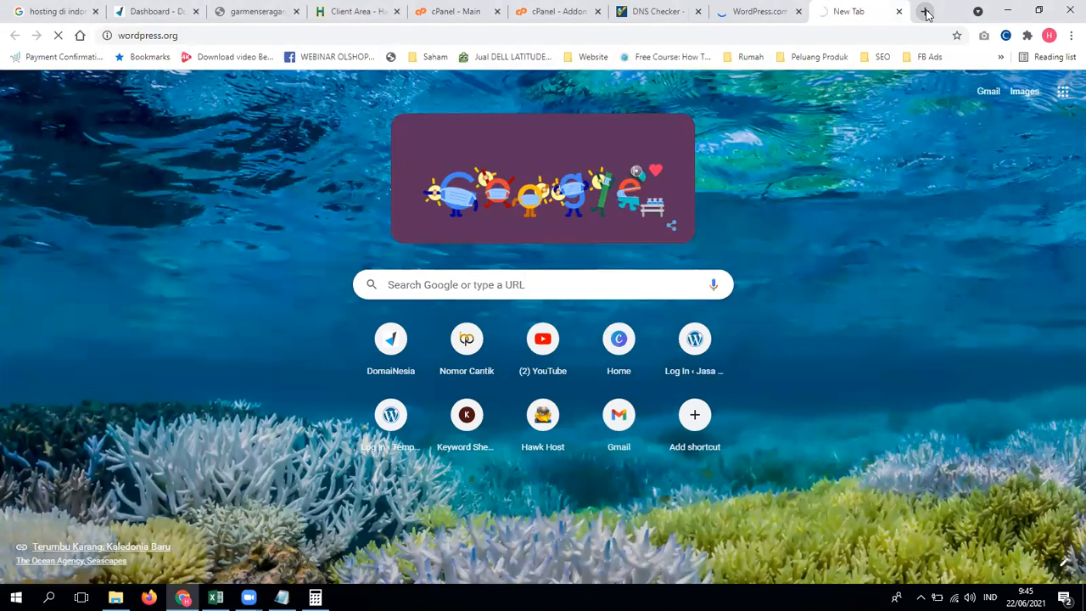
click(759, 11)
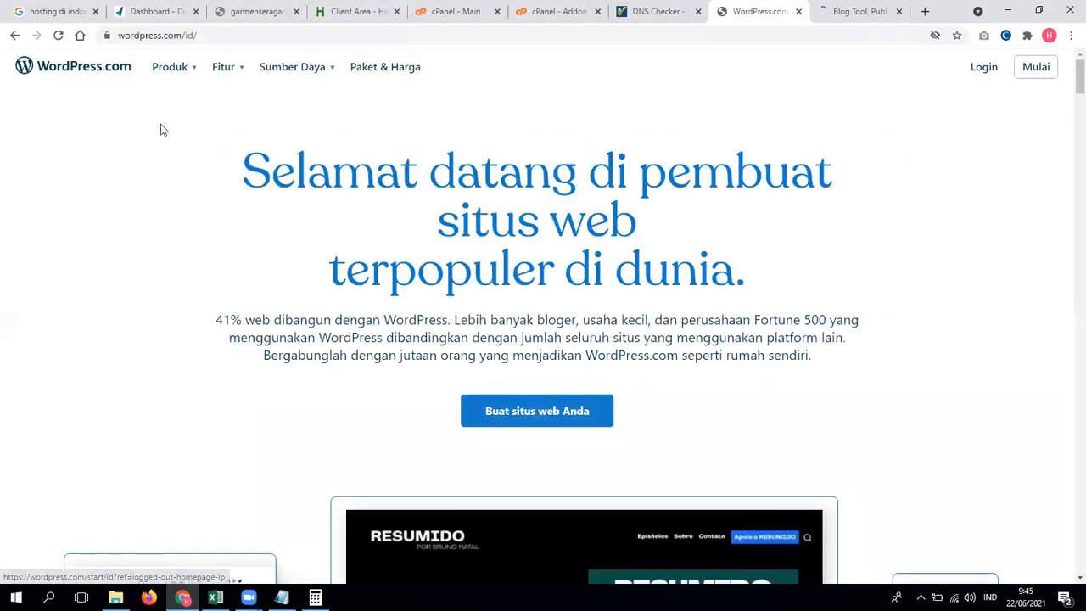
Step: Add the line 'wordpress.com = blogspot.com' below the CMS list in Notepad
click(282, 597)
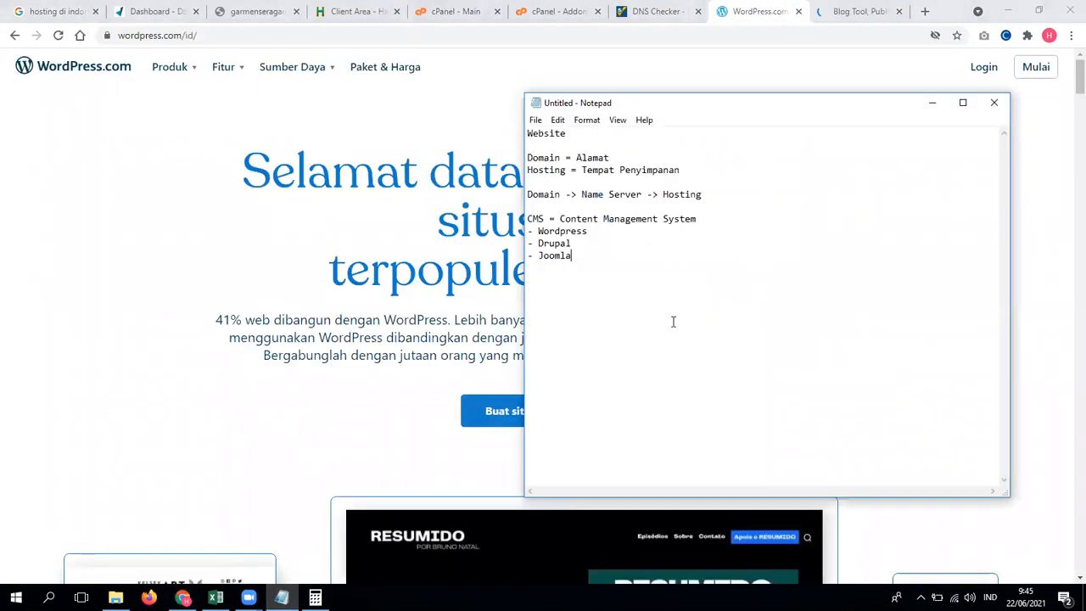
key(Return)
key(Return)
text(wordpress)
drag(600, 235, 521, 231)
click(600, 293)
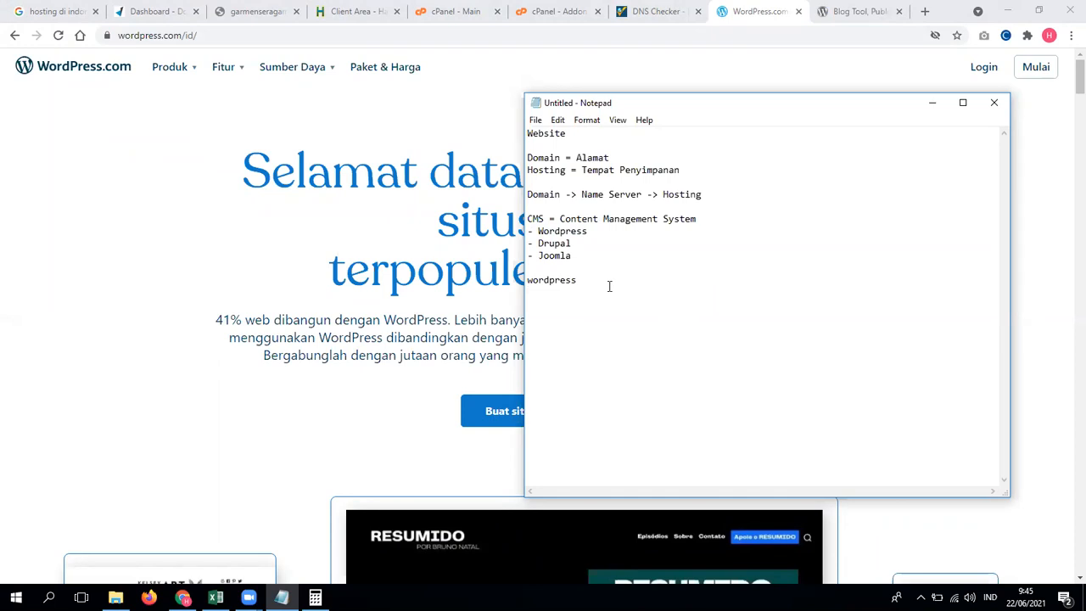
text(.com = blogg)
key(BackSpace)
text(spot.cp)
key(BackSpace)
text(om)
Step: Add the example address 'kelpinganteng.wordpress.com' on the next line
key(Return)
text(kelpoinganteng)
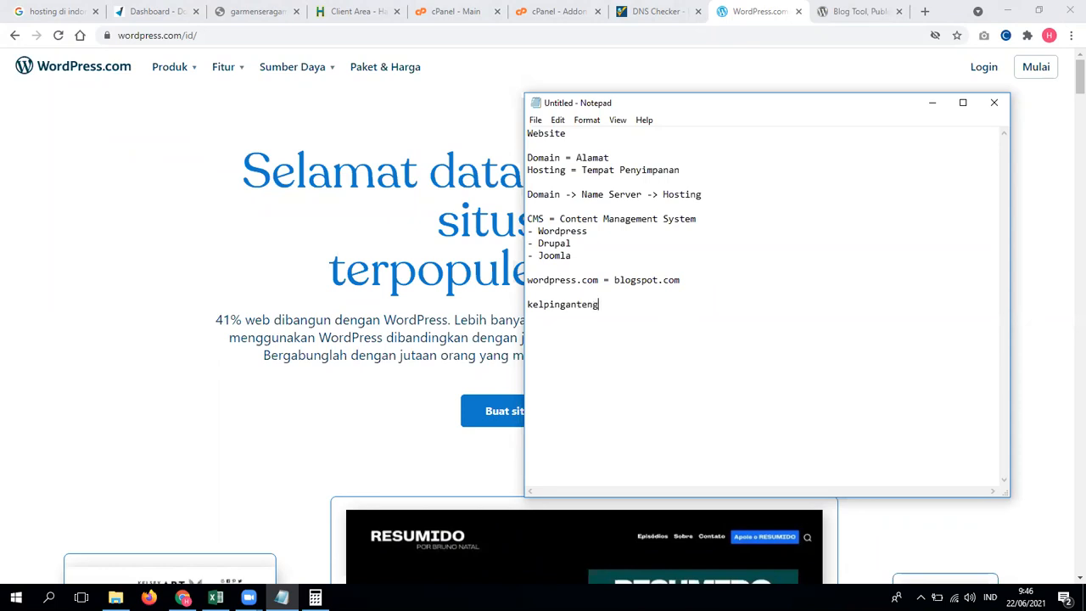
text(.w)
text(ordpres)
text(s.com)
text(kelpi)
key(BackSpace)
key(BackSpace)
key(BackSpace)
key(BackSpace)
key(BackSpace)
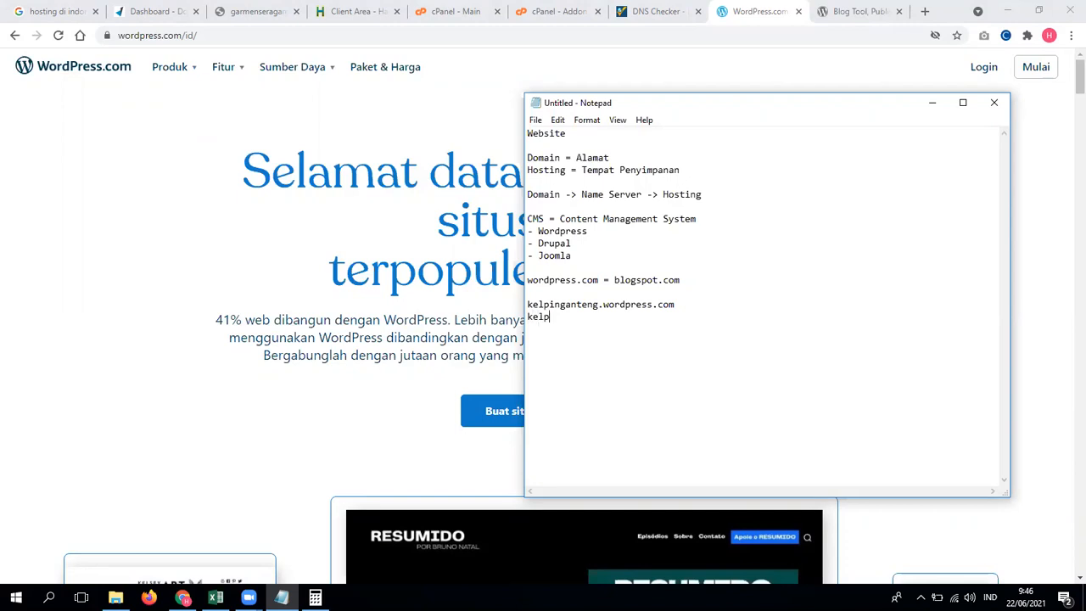
Step: Complete the example address as 'kelpinganteng.blogspot.com'
text(gangt)
key(BackSpace)
key(BackSpace)
text(teng.blogspot.com)
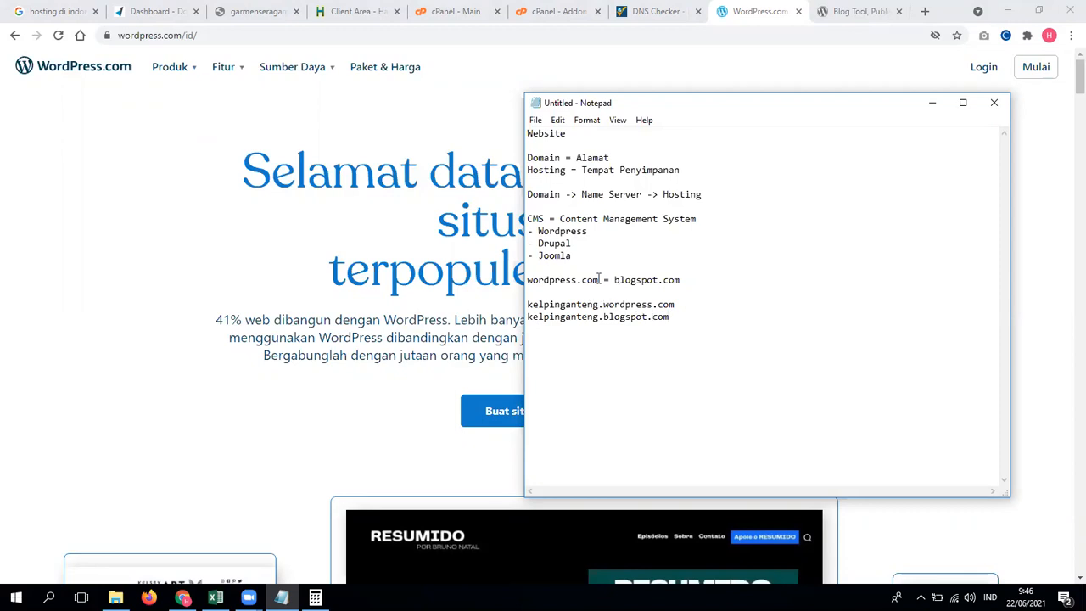
Step: Add 'wordpress.org' on a new line below 'wordpress.com = blogspot.com'
drag(600, 279, 527, 279)
click(687, 280)
key(Return)
text(wordpress.org)
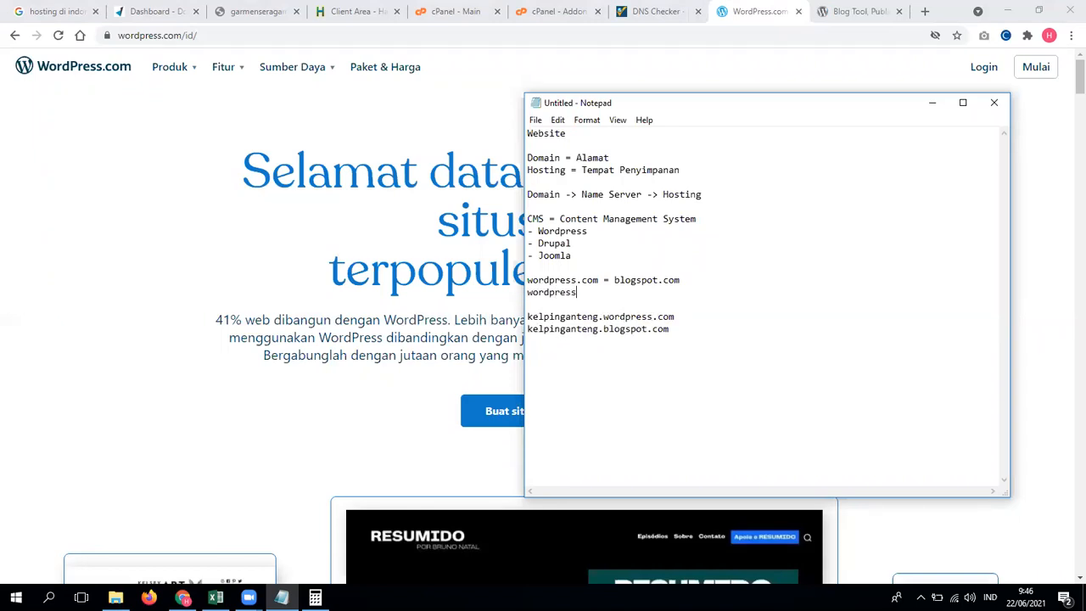
drag(555, 279, 691, 279)
click(691, 280)
drag(602, 292, 517, 292)
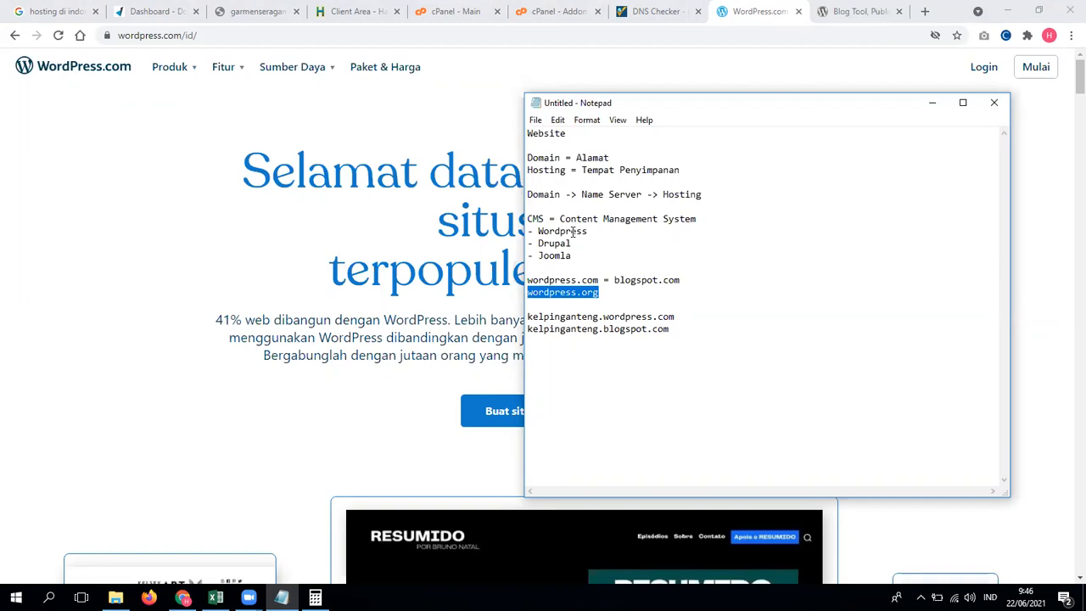
Step: Bring the WordPress.com page in Chrome back in front of Notepad
click(461, 150)
scroll(565, 311, down, 3)
scroll(793, 388, up, 3)
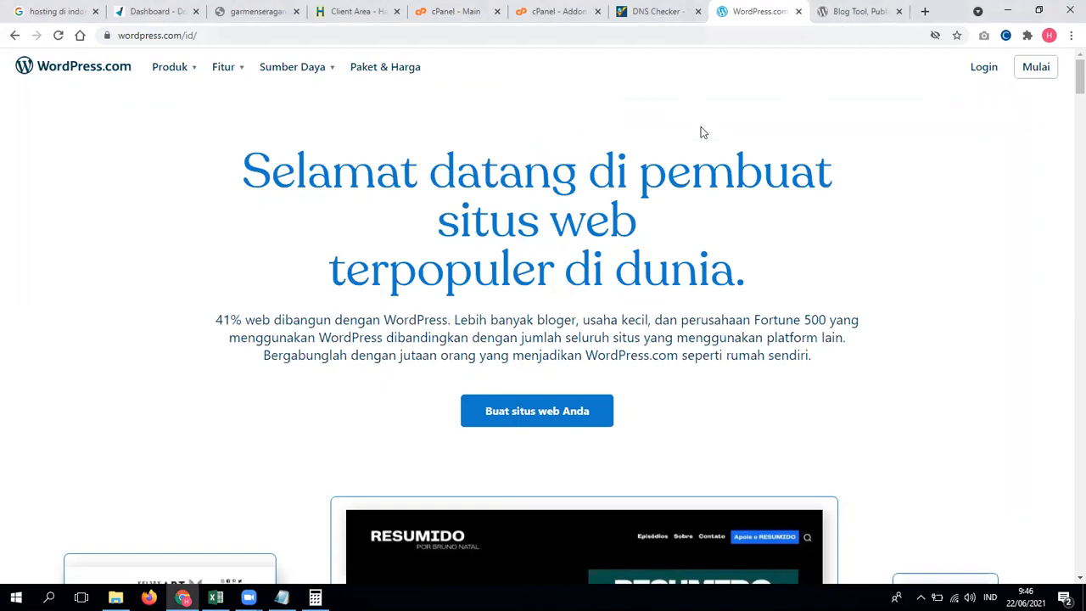
Step: Scroll through the WordPress.org homepage in the Blog Tool tab
click(847, 12)
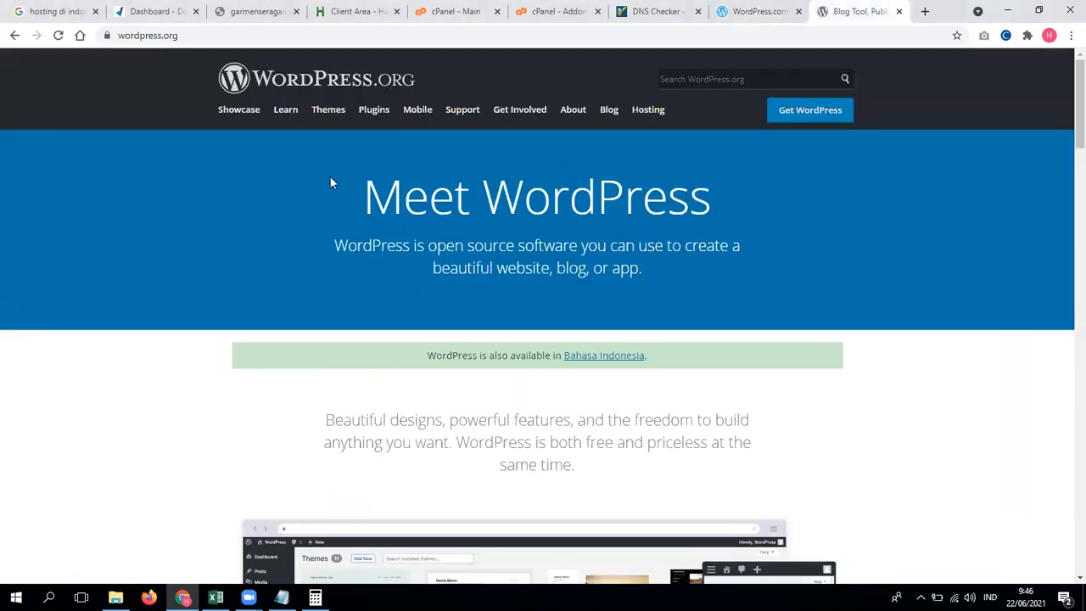
scroll(606, 190, down, 2)
scroll(529, 332, down, 3)
scroll(611, 198, up, 2)
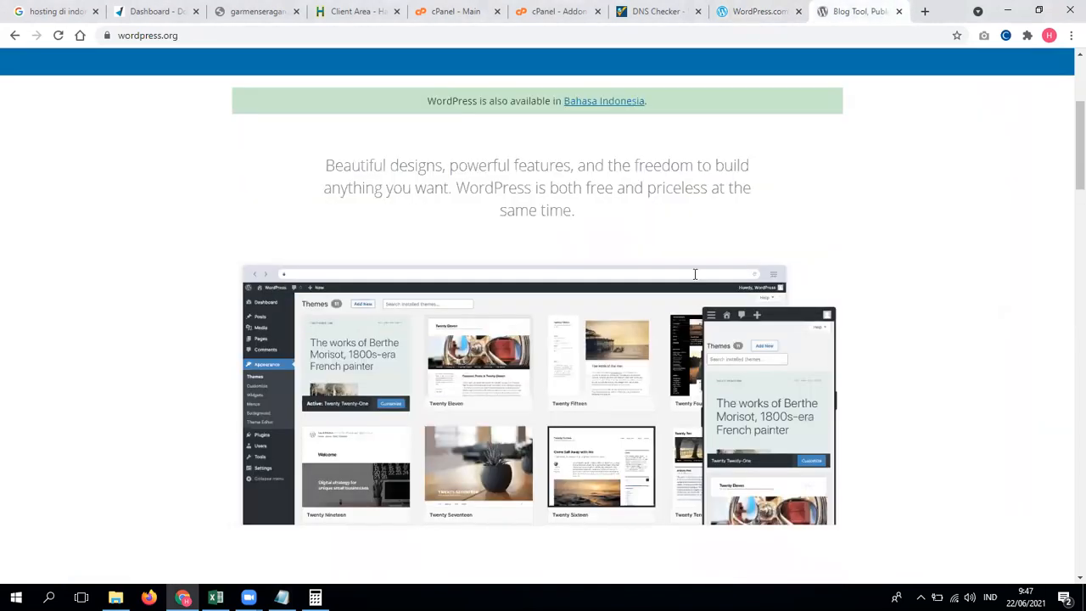
scroll(668, 194, up, 2)
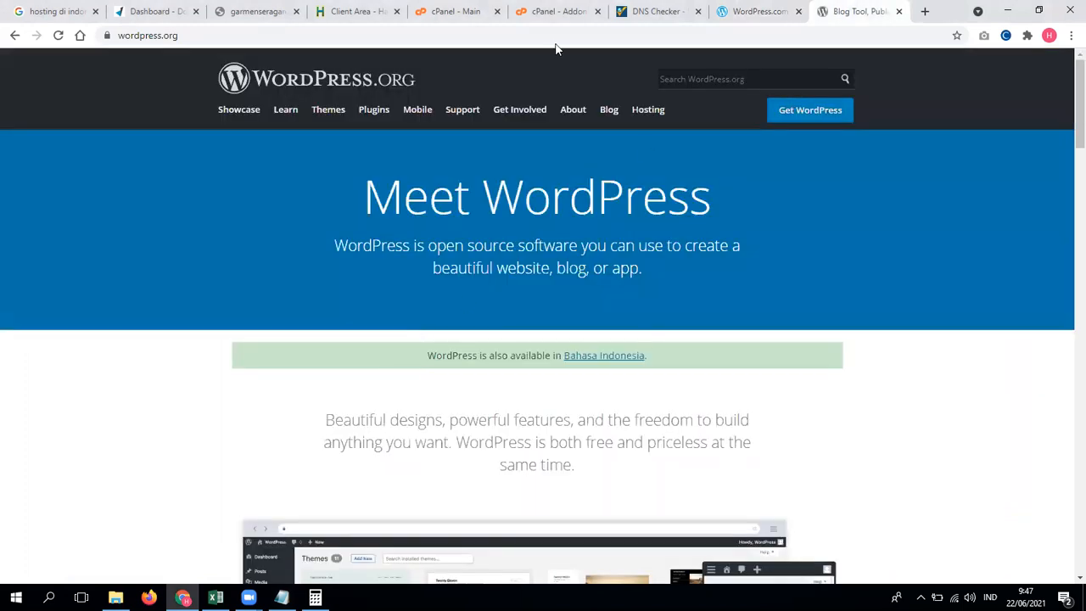
Step: Return to the main cPanel page and open the WordPress installer in Softaculous
click(547, 9)
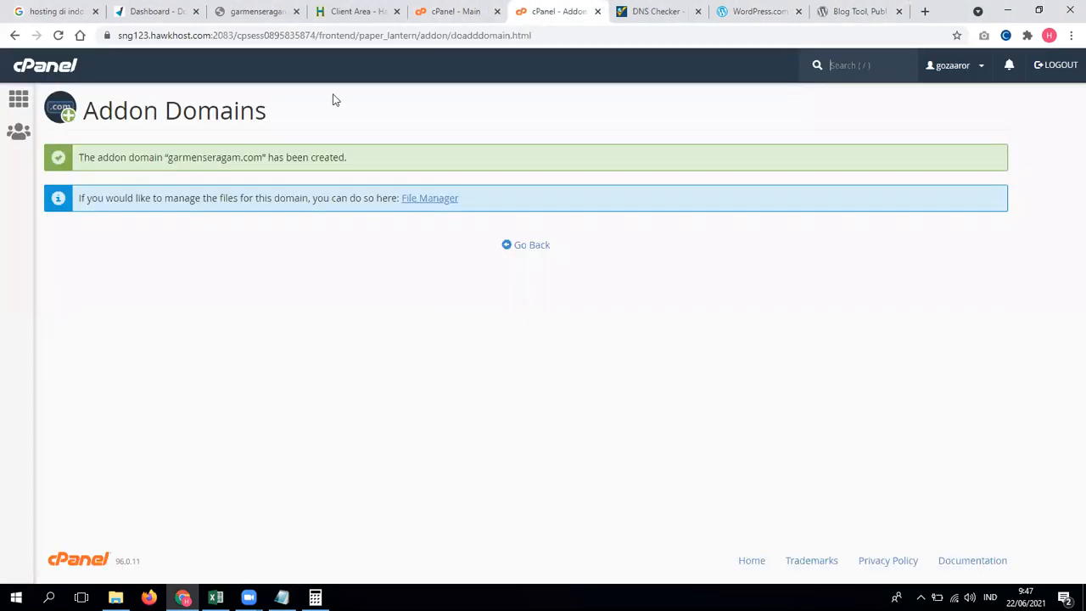
click(454, 12)
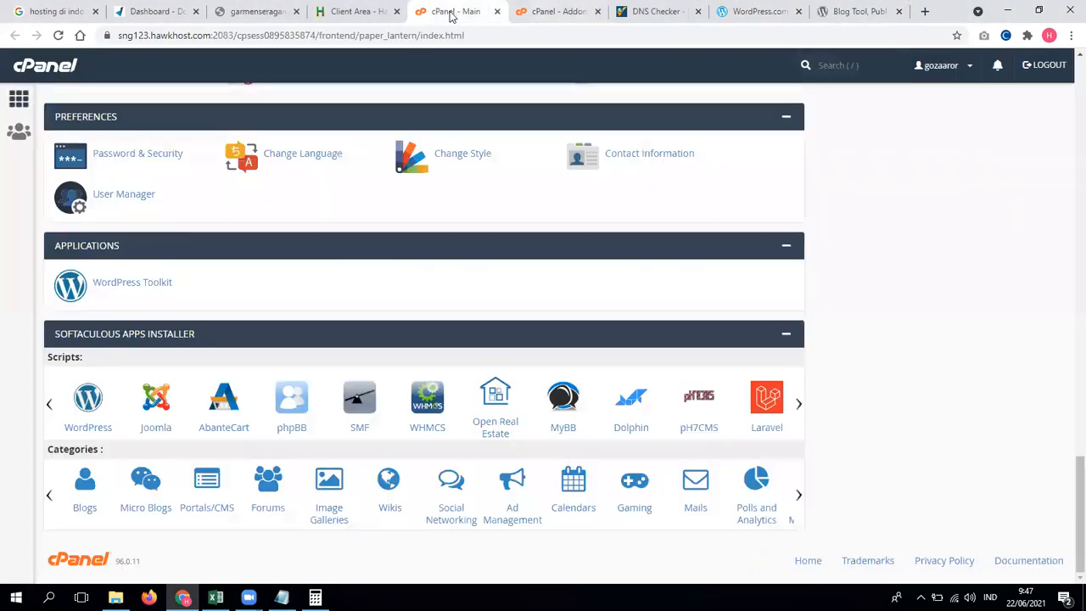
click(98, 406)
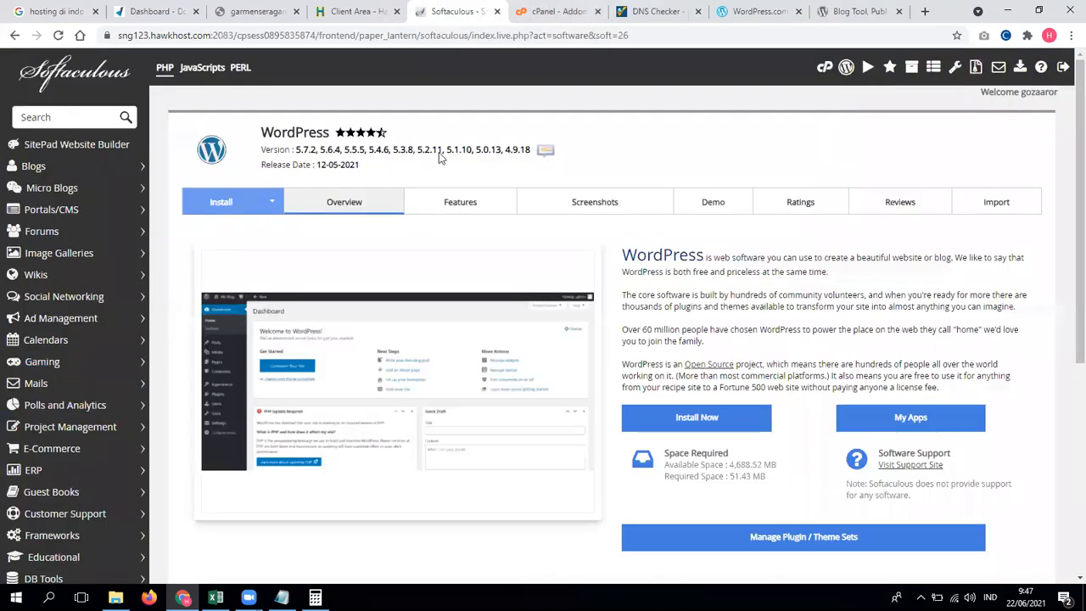
Step: Start a WordPress install on garmenseragam.com with the directory cleared so it installs in the root
scroll(567, 183, down, 3)
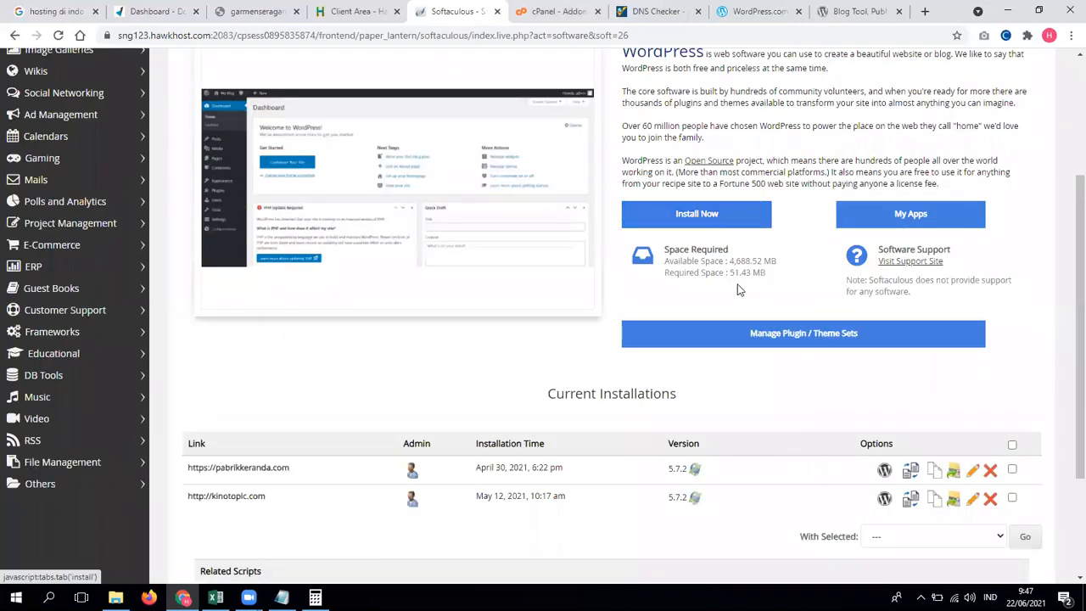
click(711, 219)
click(730, 153)
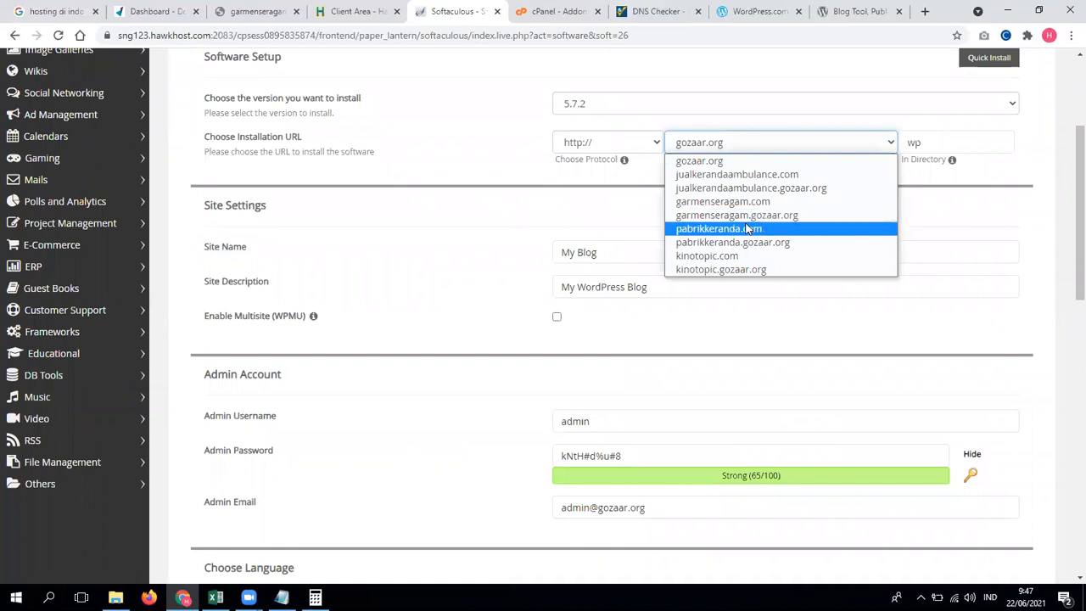
click(738, 202)
click(950, 140)
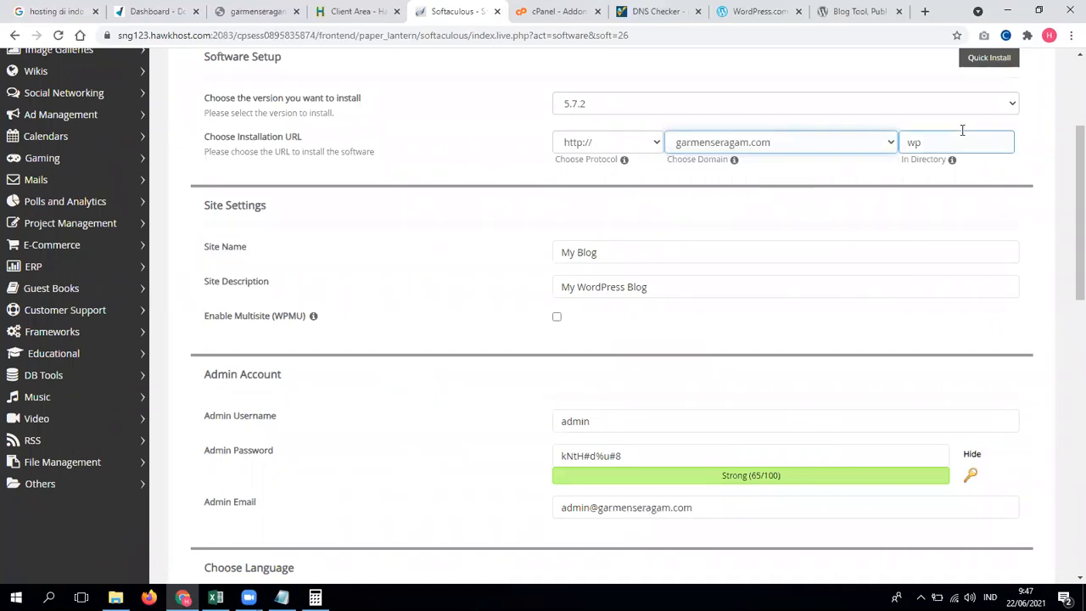
key(BackSpace)
key(BackSpace)
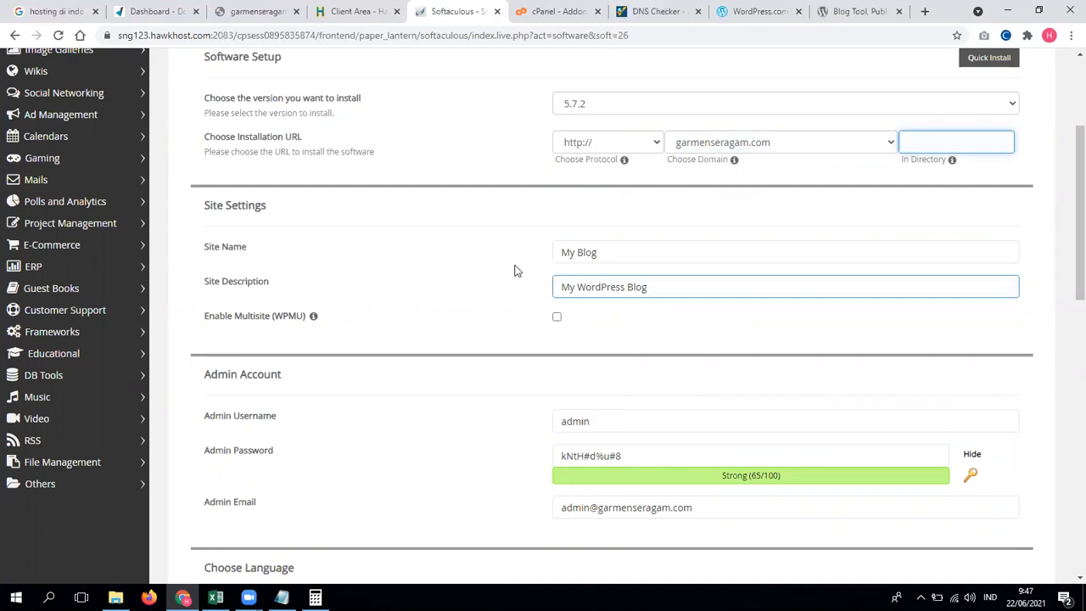
Step: Name the site 'Garmen Seragam' and enter a contact phone number as the site description
drag(617, 252, 499, 266)
text(Ga)
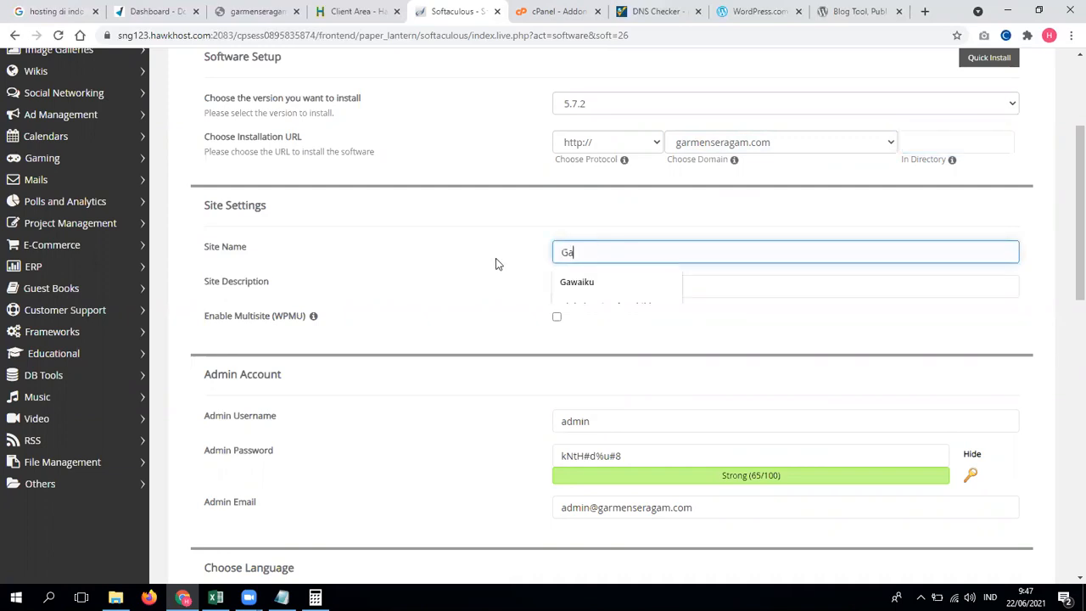
text(rmen Seraga)
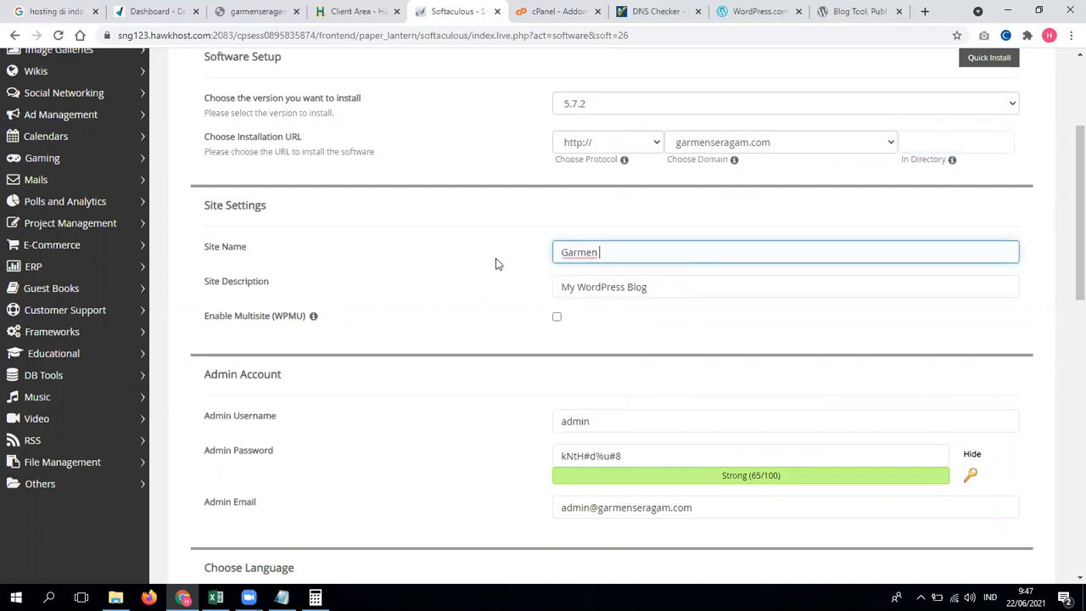
key(Tab)
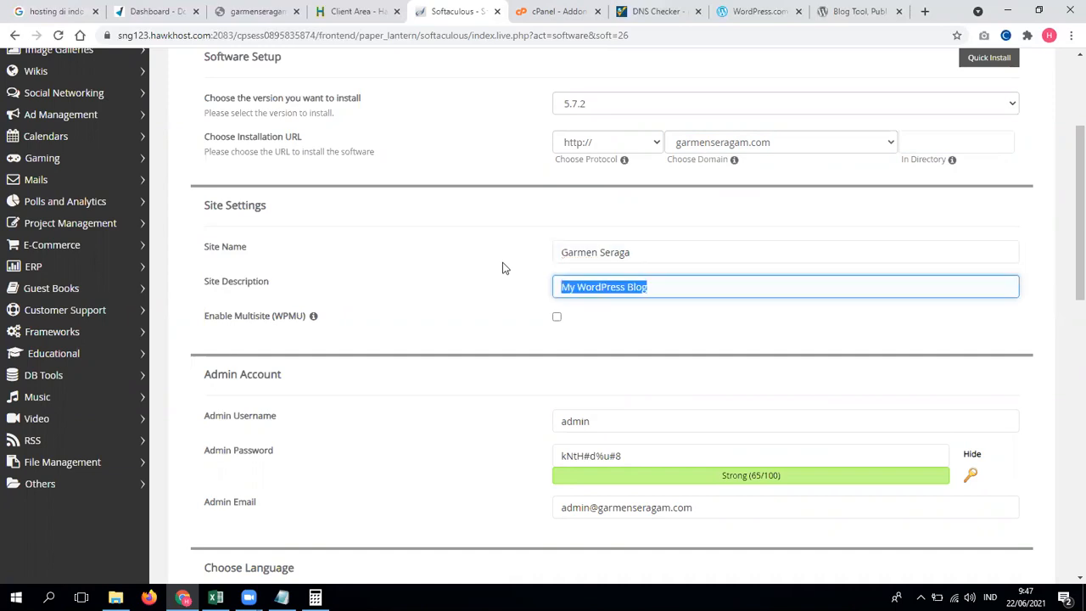
click(674, 261)
key(Tab)
text(Hub.)
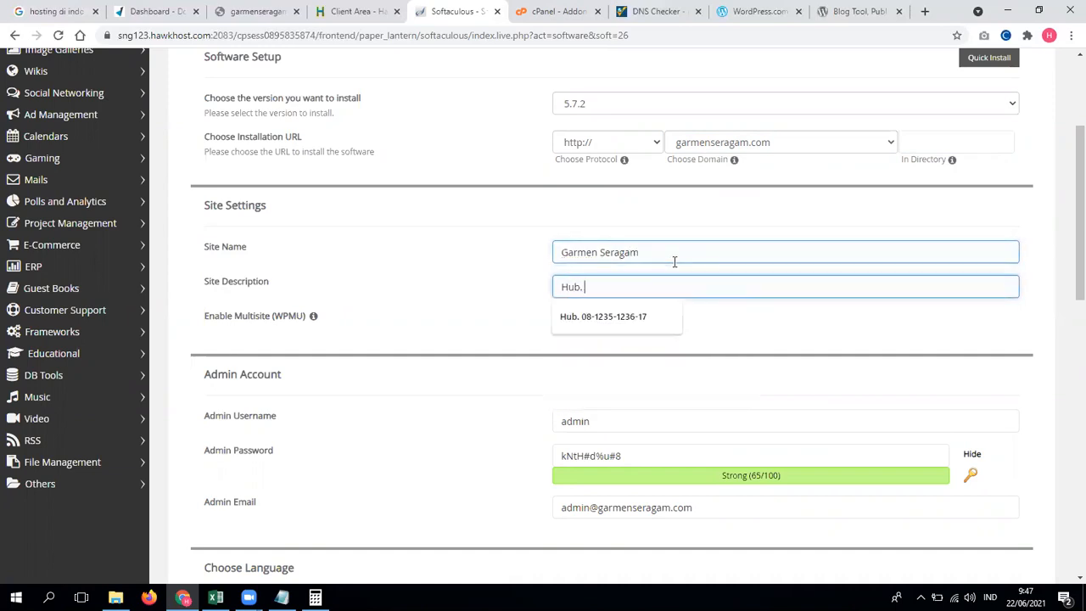
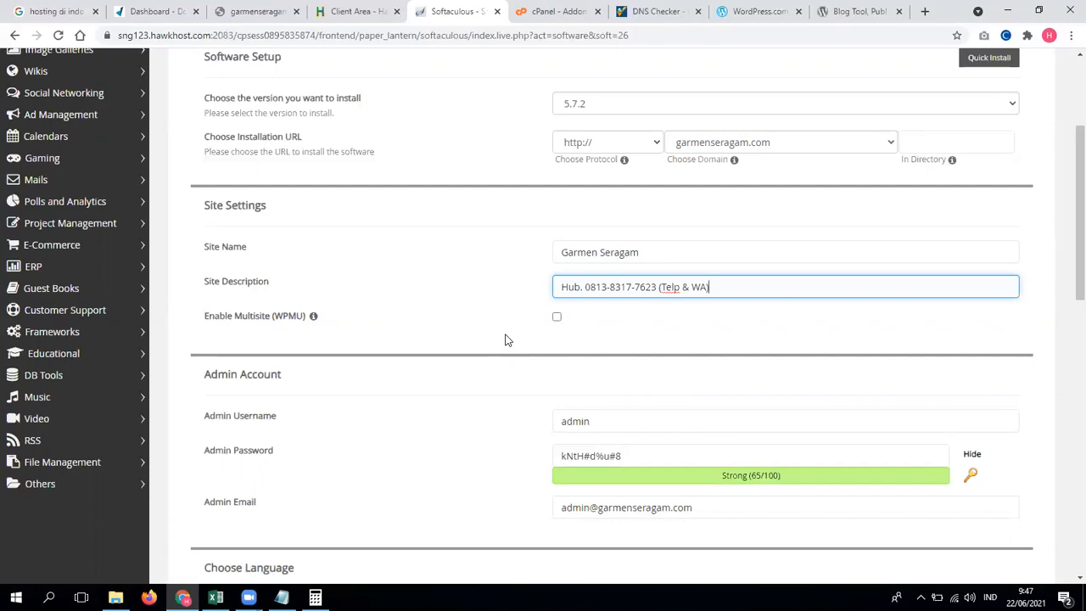
scroll(505, 340, down, 1)
Step: Replace the generated admin password with a custom password
scroll(505, 339, down, 1)
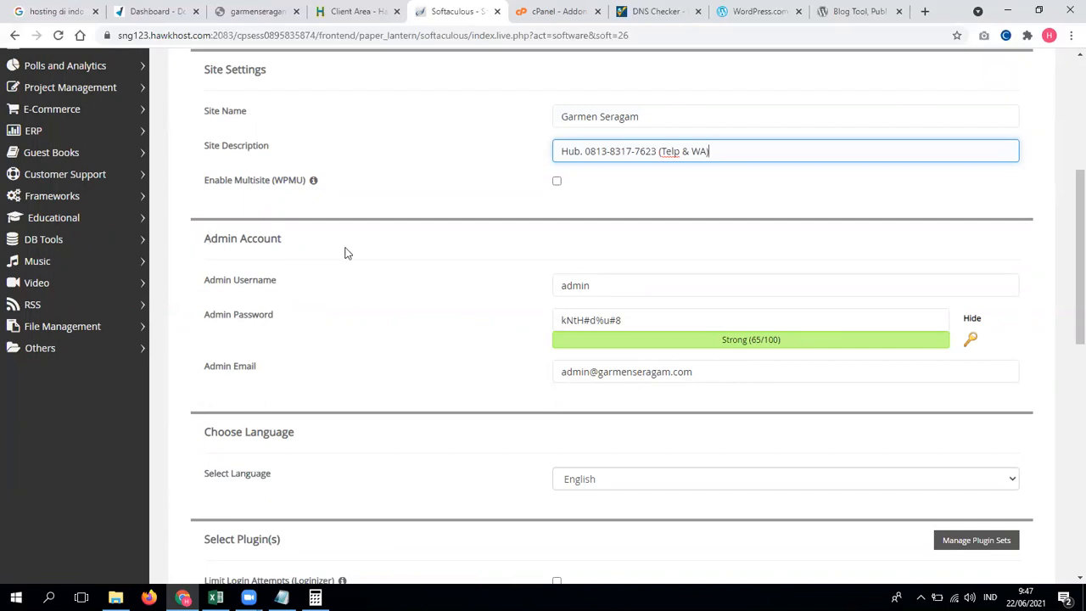
drag(611, 286, 536, 295)
click(801, 320)
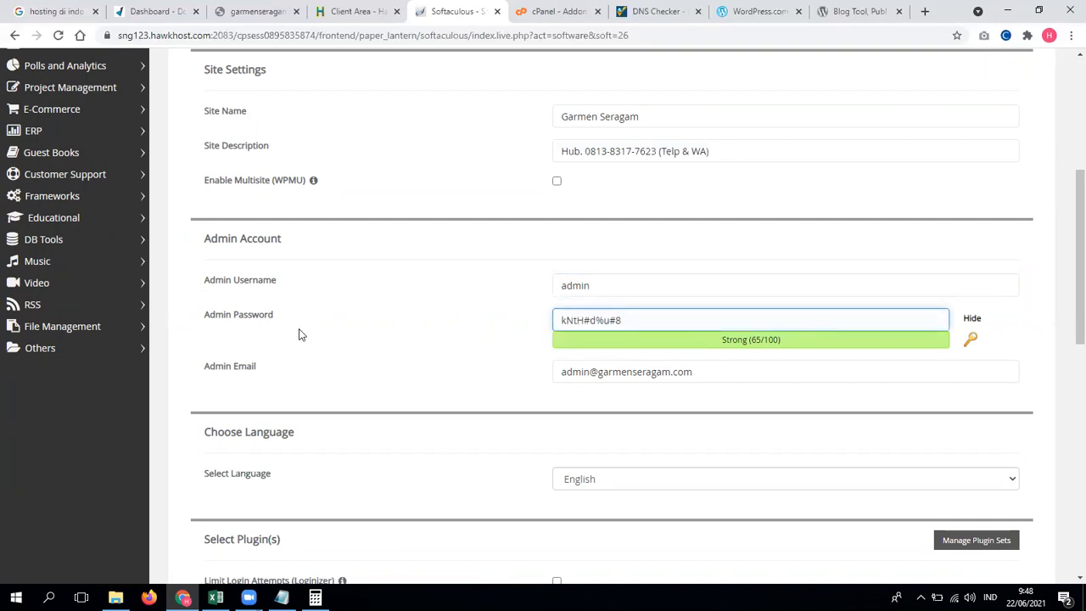
click(972, 340)
click(972, 341)
click(972, 341)
click(972, 341)
click(971, 340)
click(971, 340)
click(972, 340)
click(971, 340)
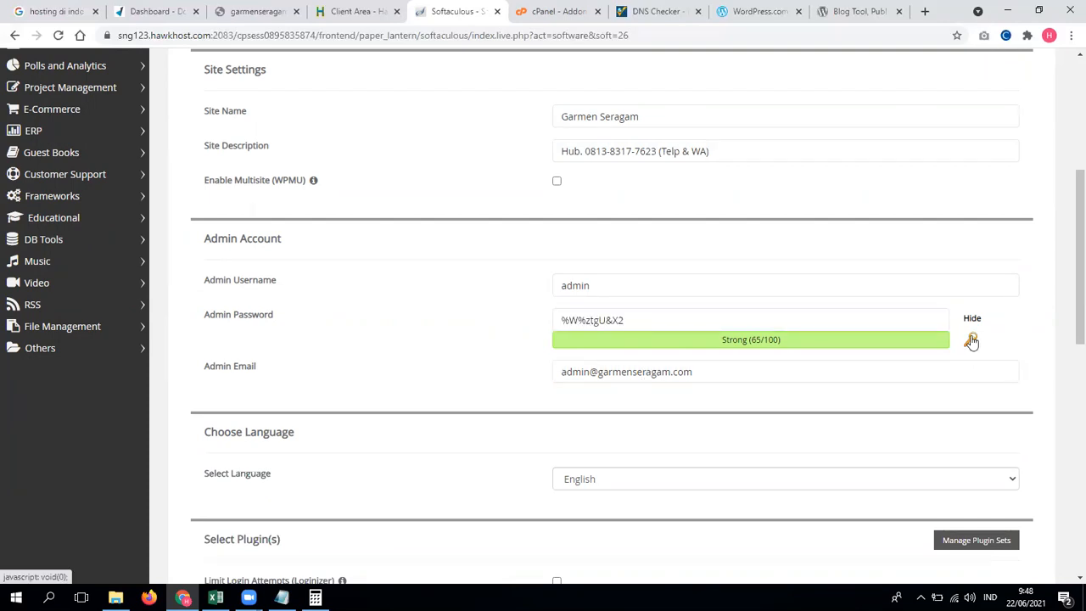
click(740, 323)
key(ctrl+a)
text(admin)
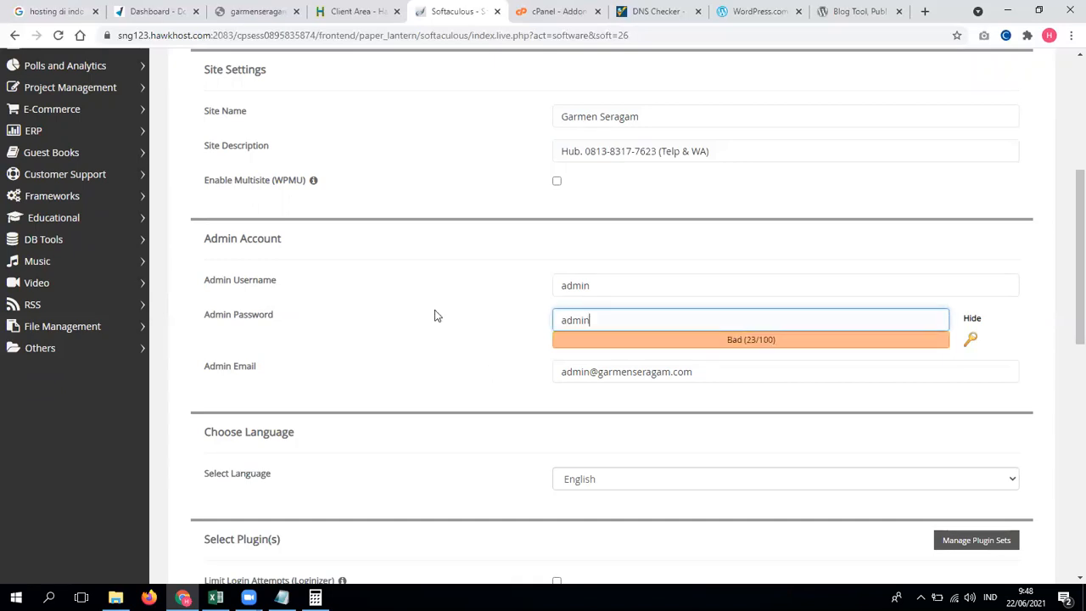
click(1067, 319)
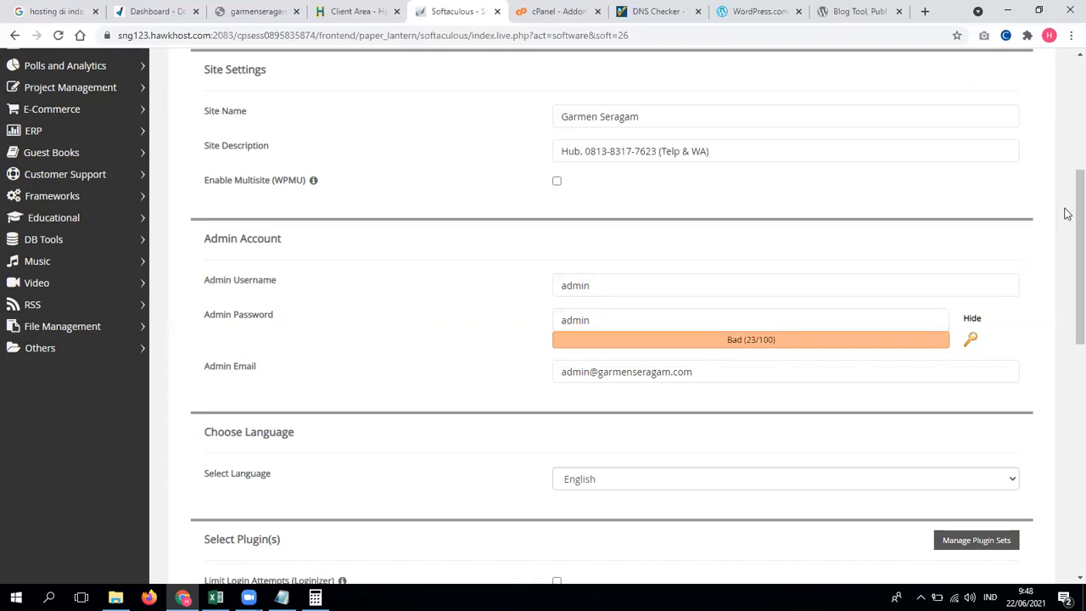
Step: Under Advanced Options, rename the database and change the table prefix to garmen_
scroll(1066, 253, down, 1)
scroll(1067, 253, down, 3)
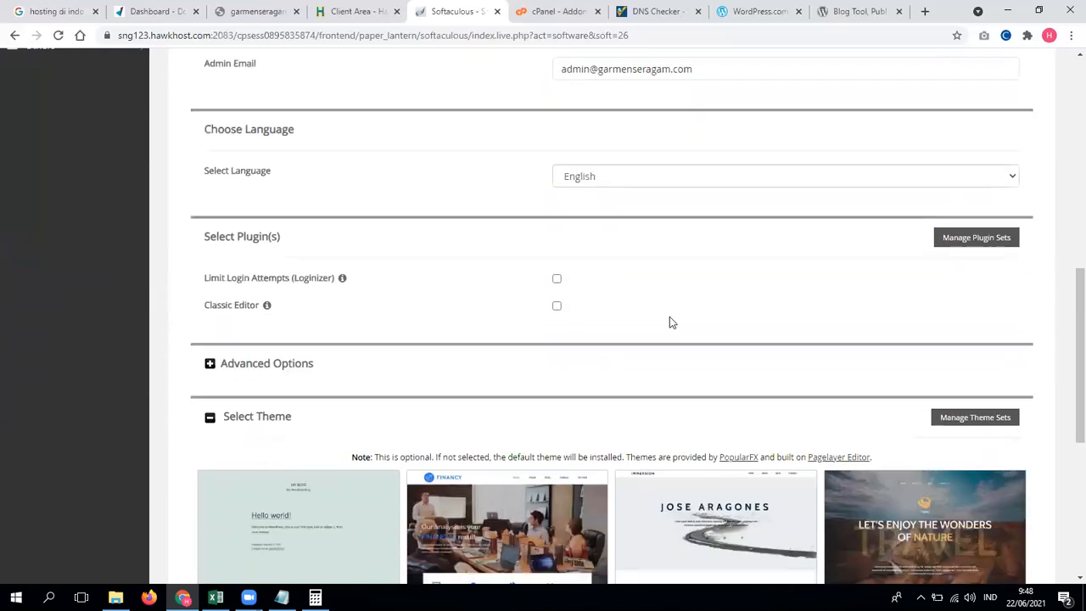
click(259, 365)
scroll(396, 381, down, 3)
click(647, 204)
key(ctrl+a)
text(garmer)
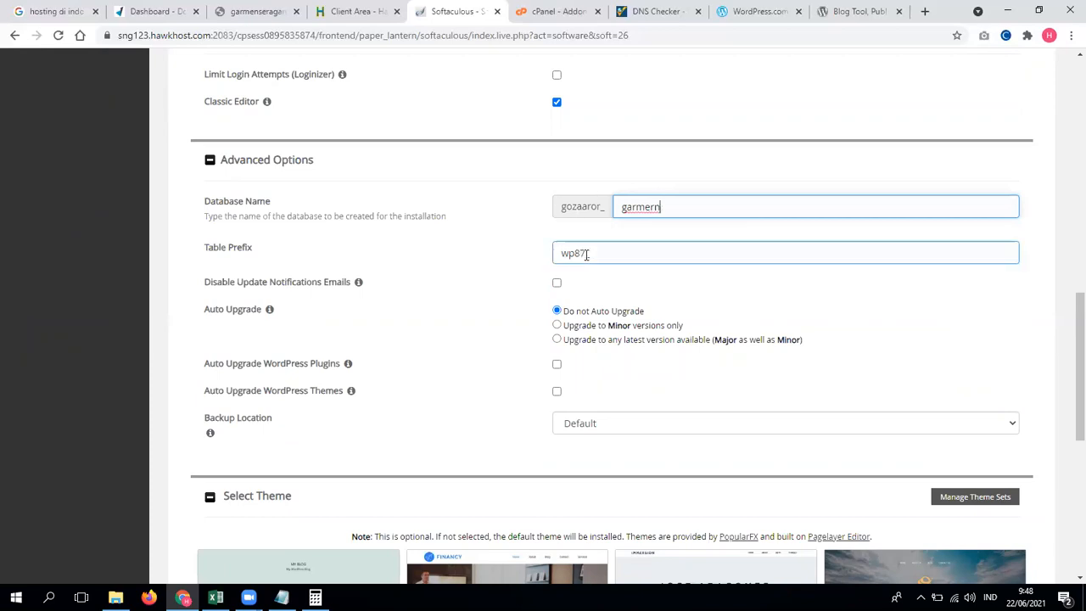
drag(585, 255, 579, 253)
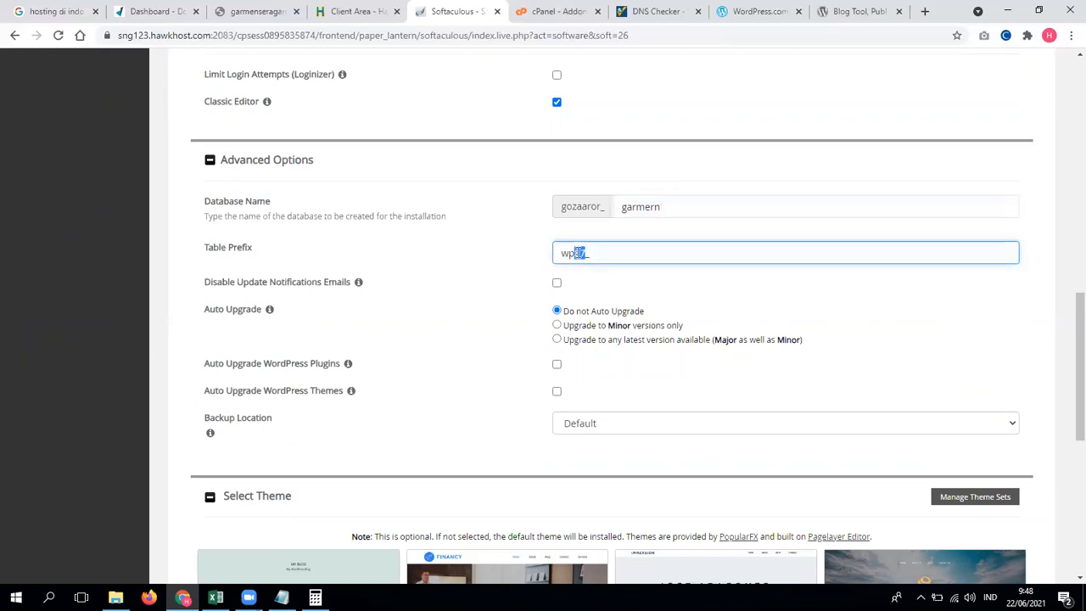
click(585, 253)
drag(585, 252, 580, 252)
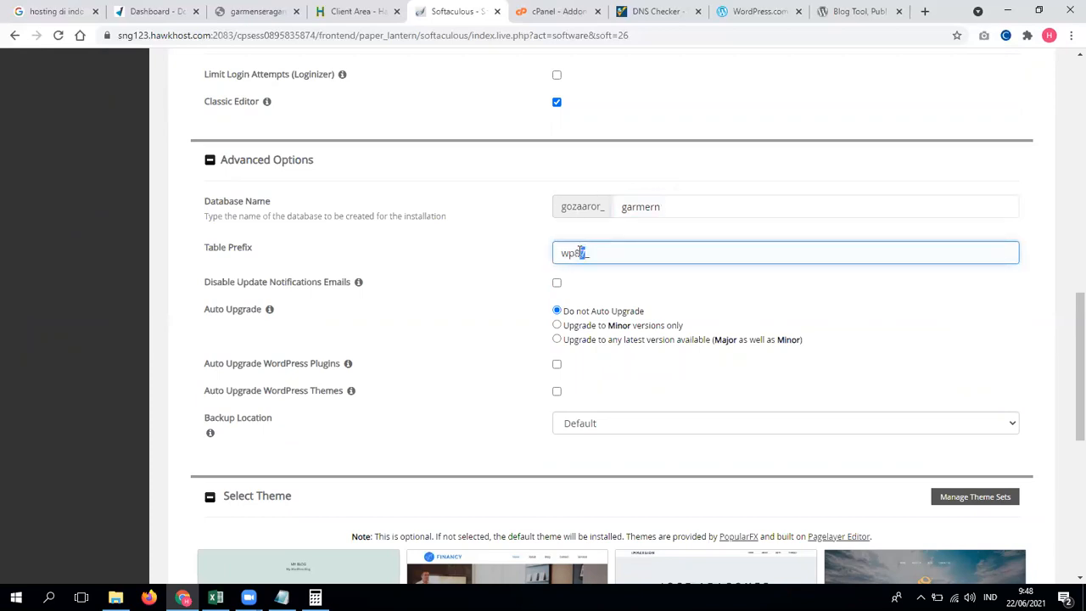
key(shift+Left)
key(shift+Left)
text(game)
text(en)
Step: Keep the backup location at Default and start the WordPress installation
scroll(567, 382, down, 4)
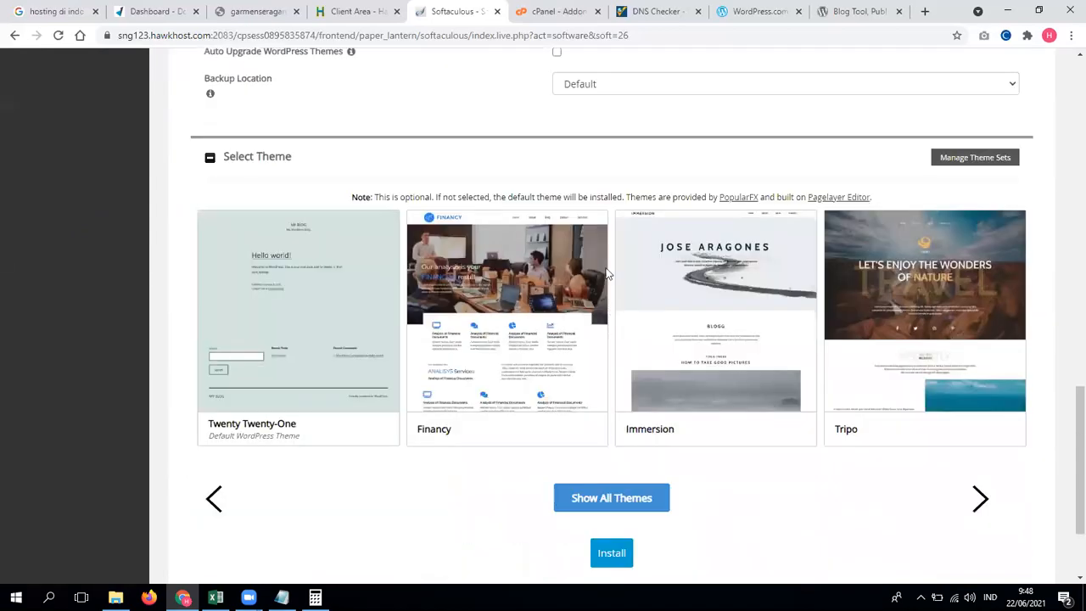
scroll(611, 255, up, 2)
click(620, 219)
click(599, 237)
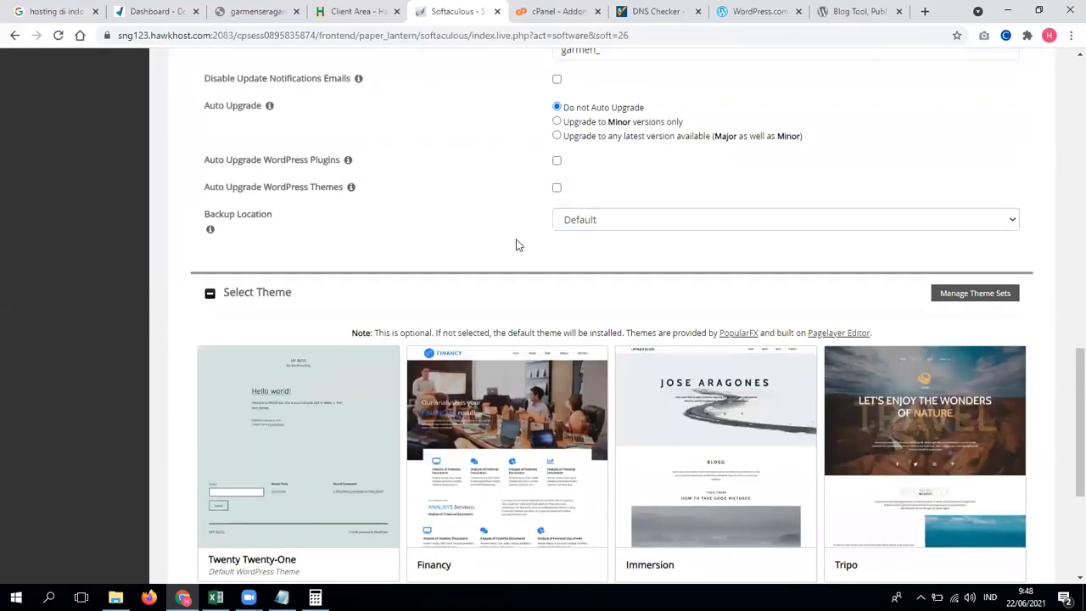
scroll(527, 255, down, 4)
click(622, 414)
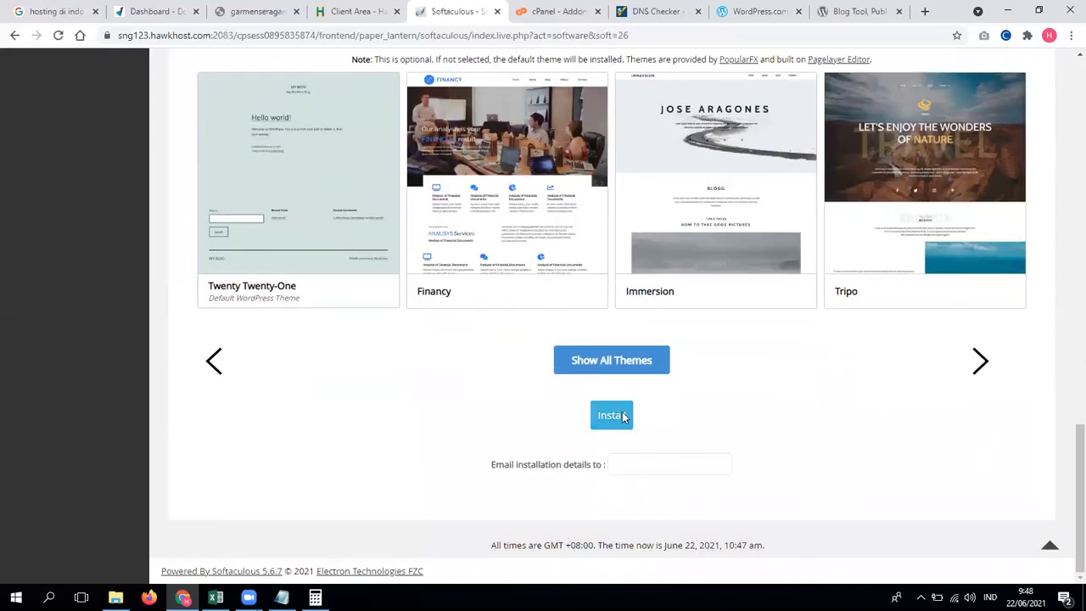
Step: Run a whatsmydns.net A-record check for garmenseragam.com and review where it resolves to 172.96.191.201
click(671, 6)
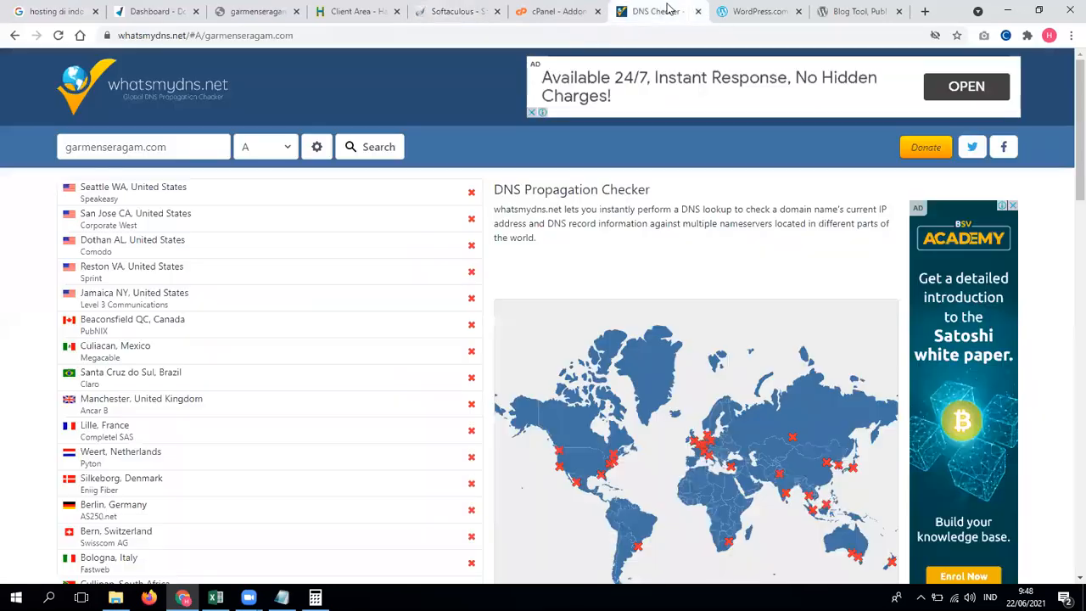
click(384, 146)
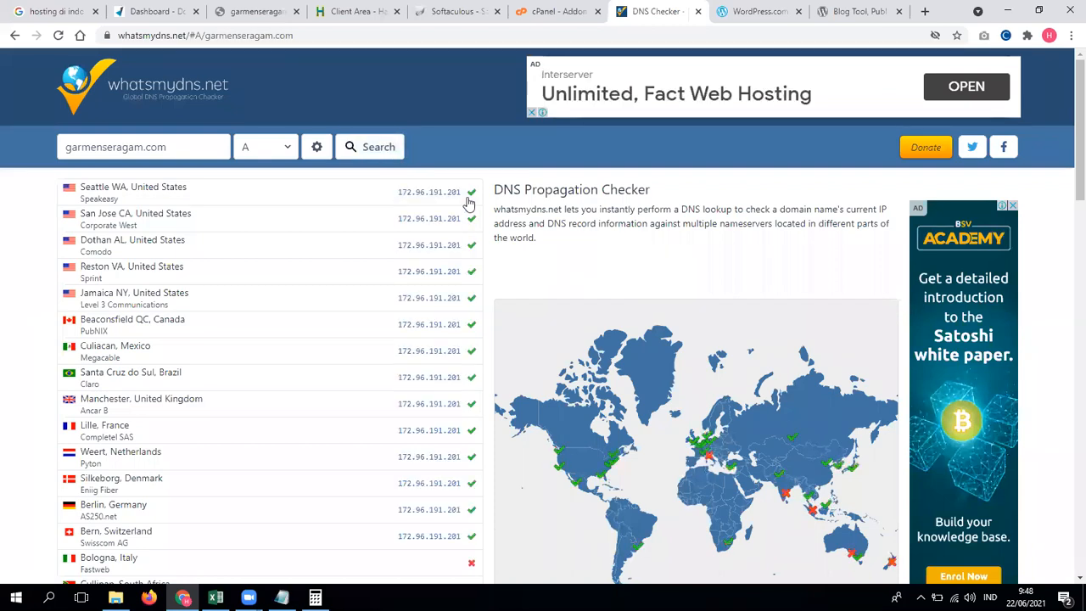
scroll(469, 204, down, 1)
scroll(468, 204, down, 1)
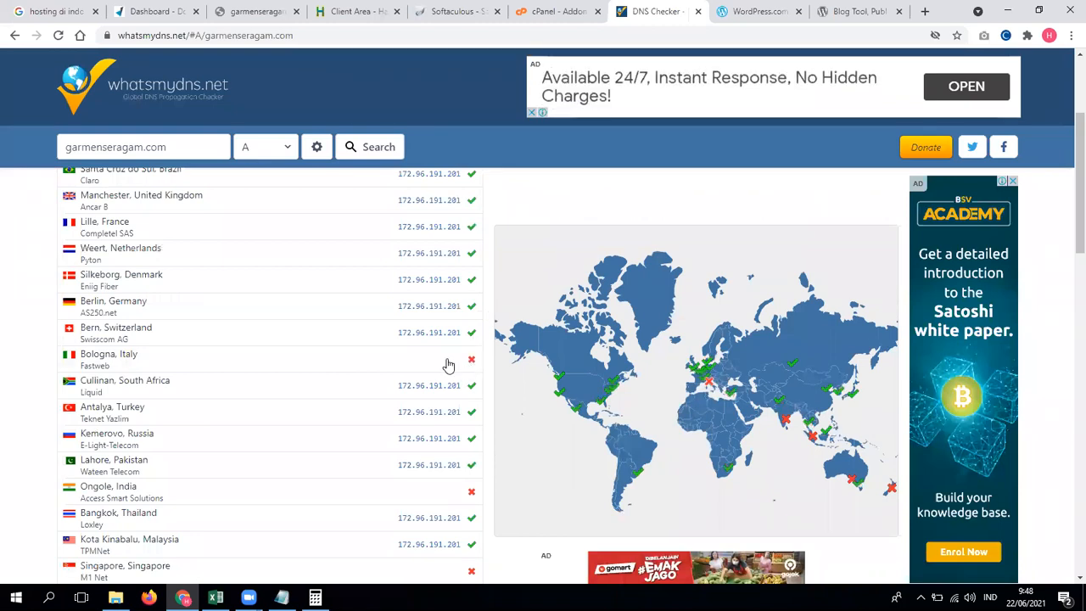
scroll(476, 385, down, 1)
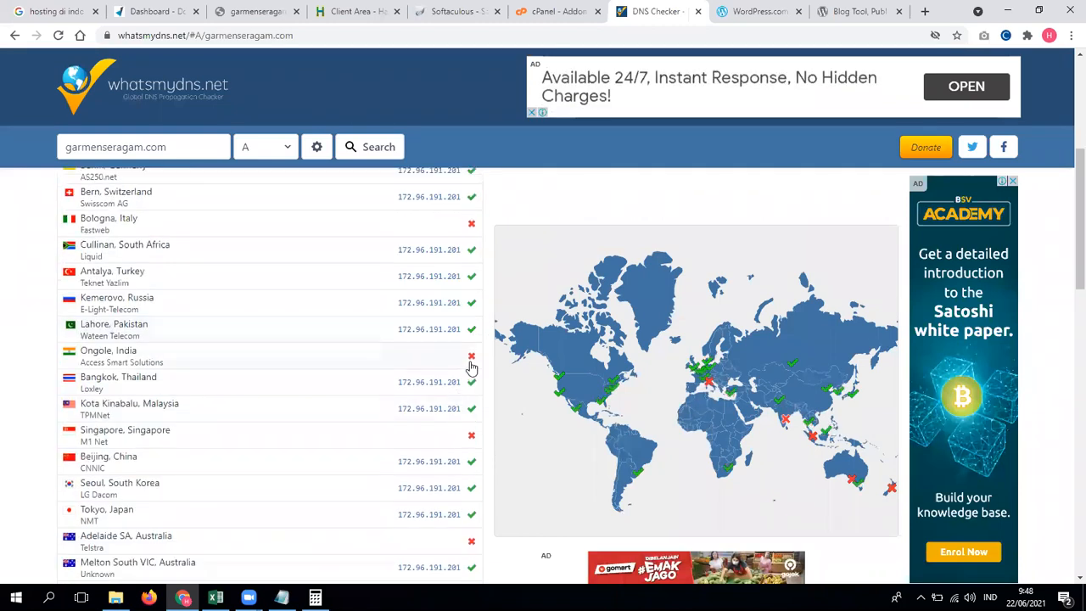
scroll(472, 378, down, 2)
scroll(472, 377, down, 1)
scroll(468, 376, up, 6)
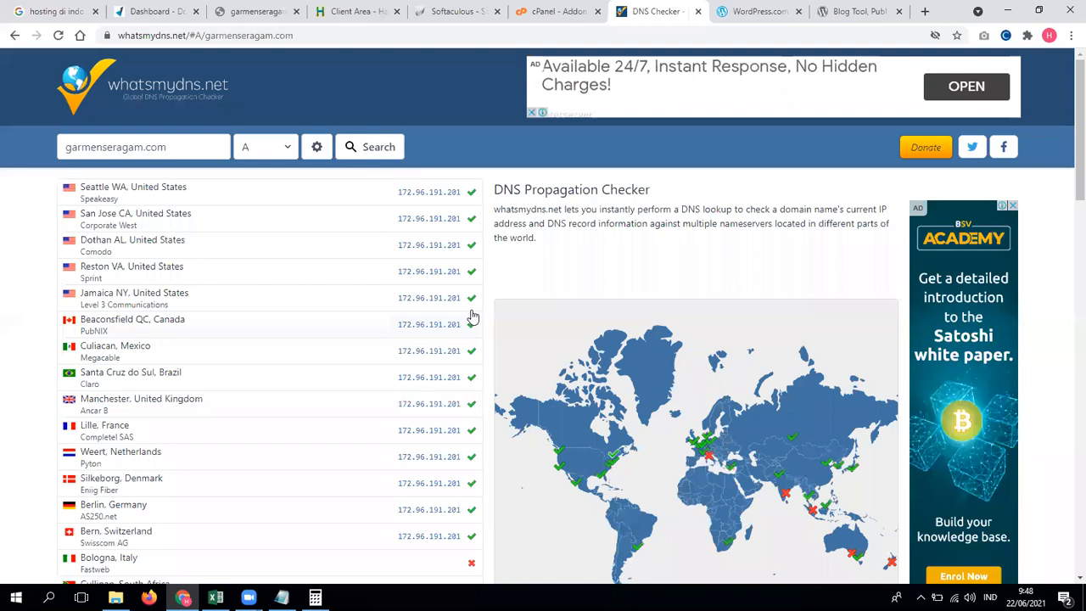
scroll(471, 297, down, 2)
scroll(388, 395, up, 3)
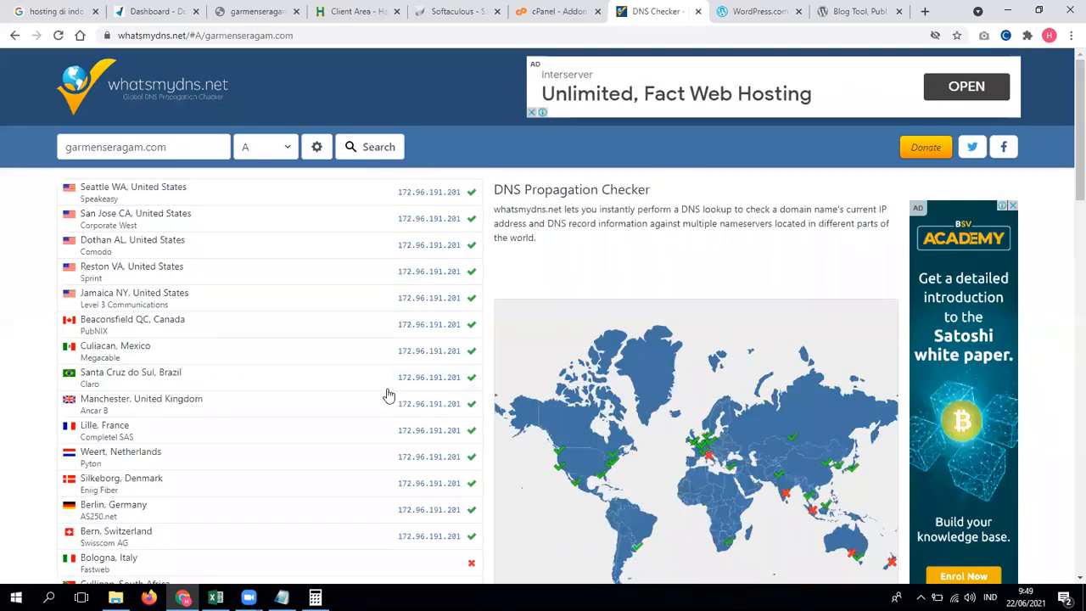
Step: Open the new site's wp-admin dashboard from the Softaculous success page in a new tab
click(585, 8)
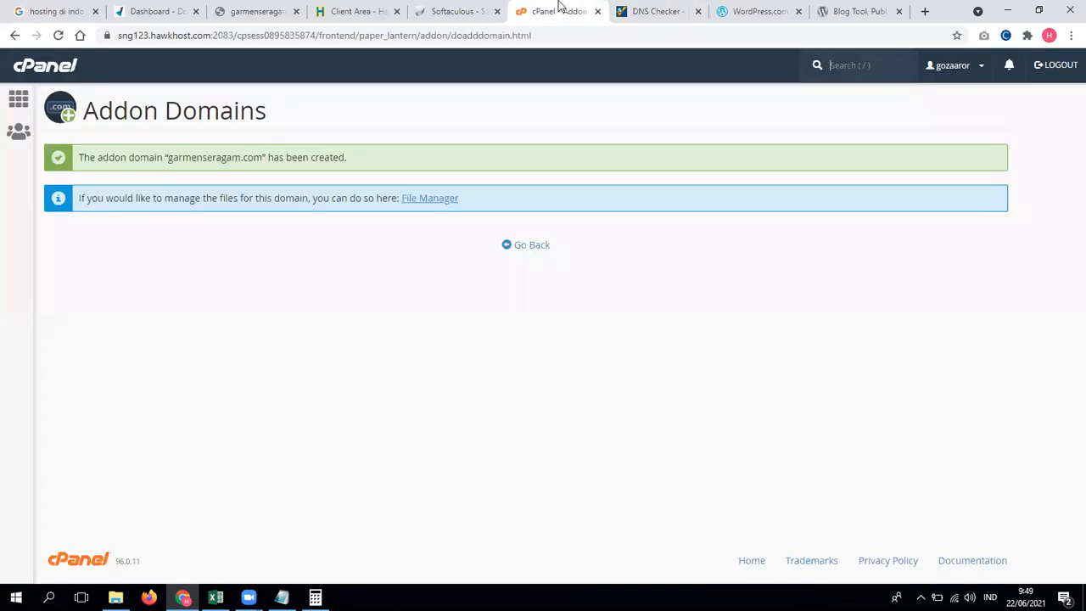
click(479, 7)
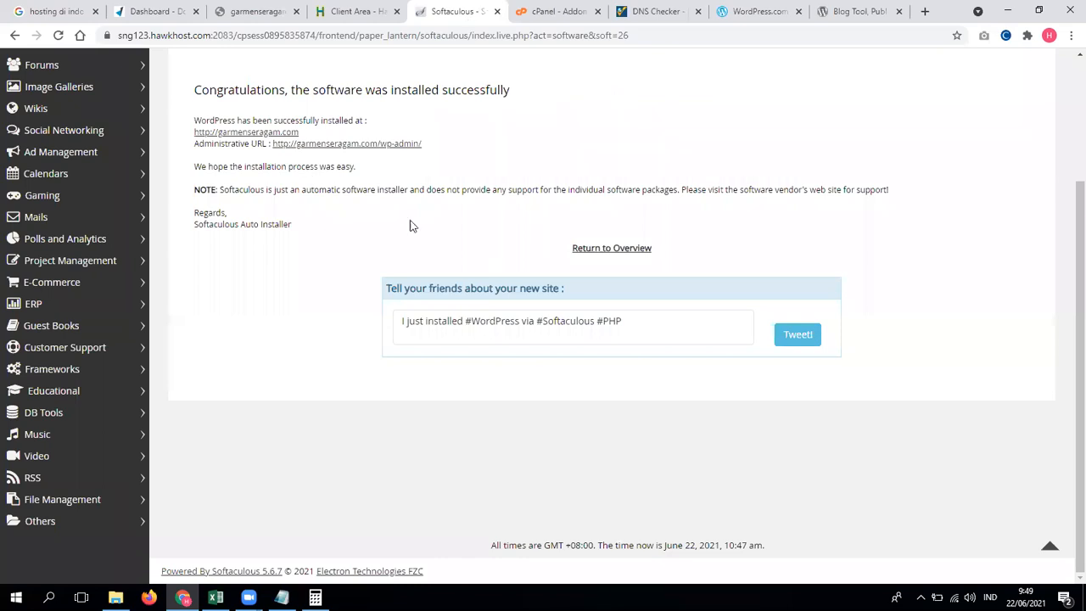
right_click(391, 147)
click(441, 154)
click(509, 9)
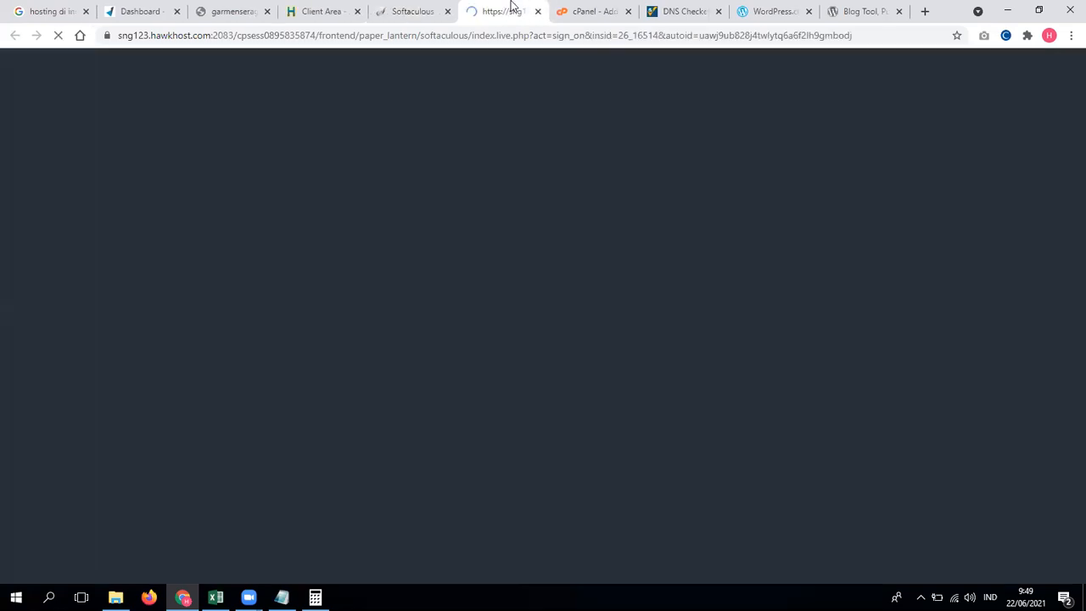
click(404, 6)
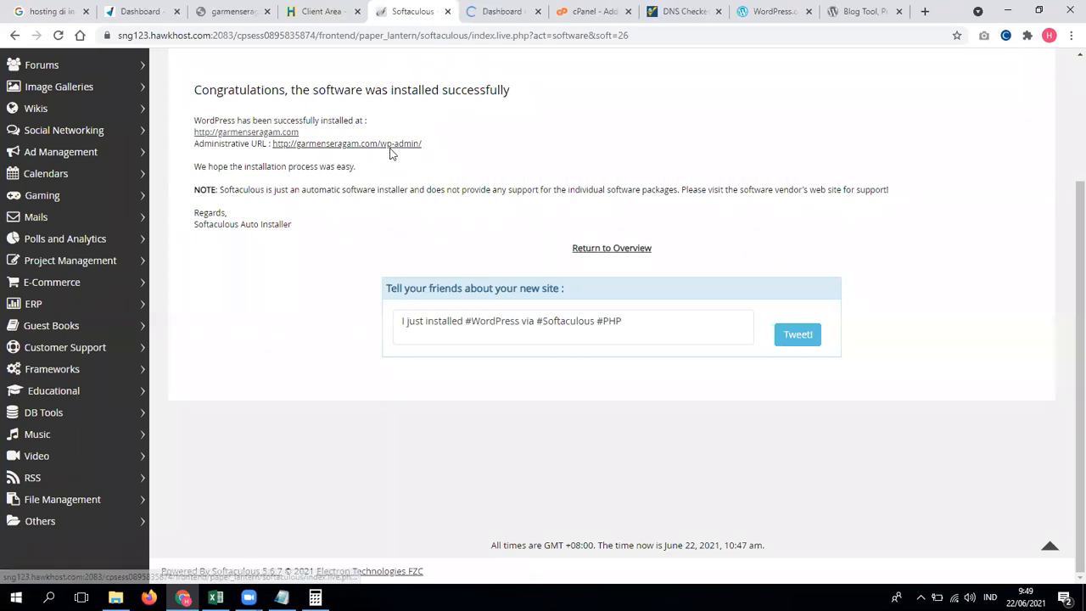
click(514, 10)
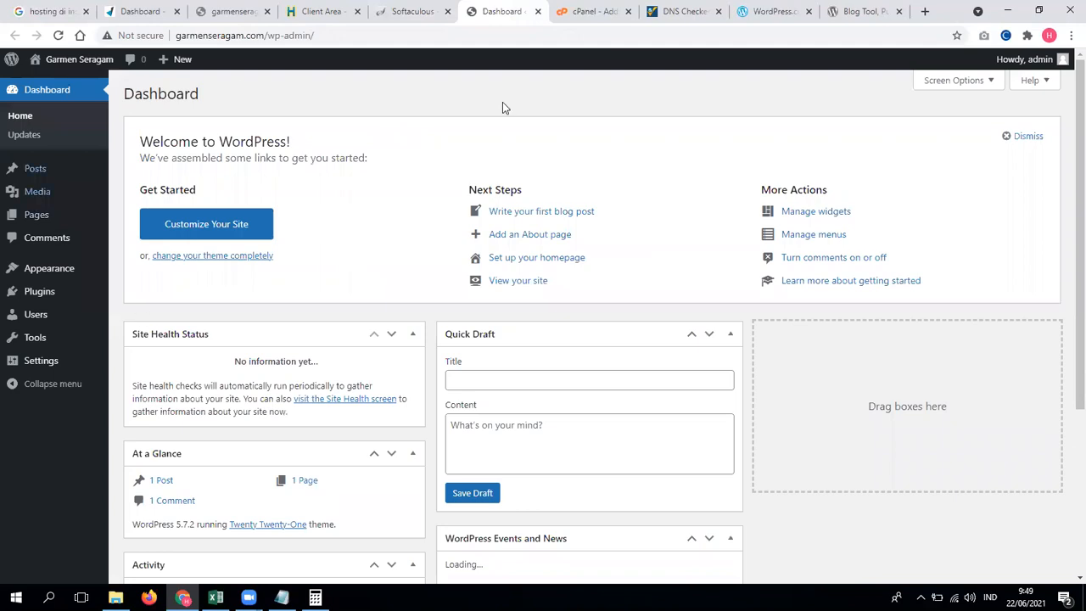
Step: Open the garmenseragam.com front page with its Hello world! post in a new tab
mouse_move(38, 61)
right_click(48, 82)
click(85, 87)
click(526, 9)
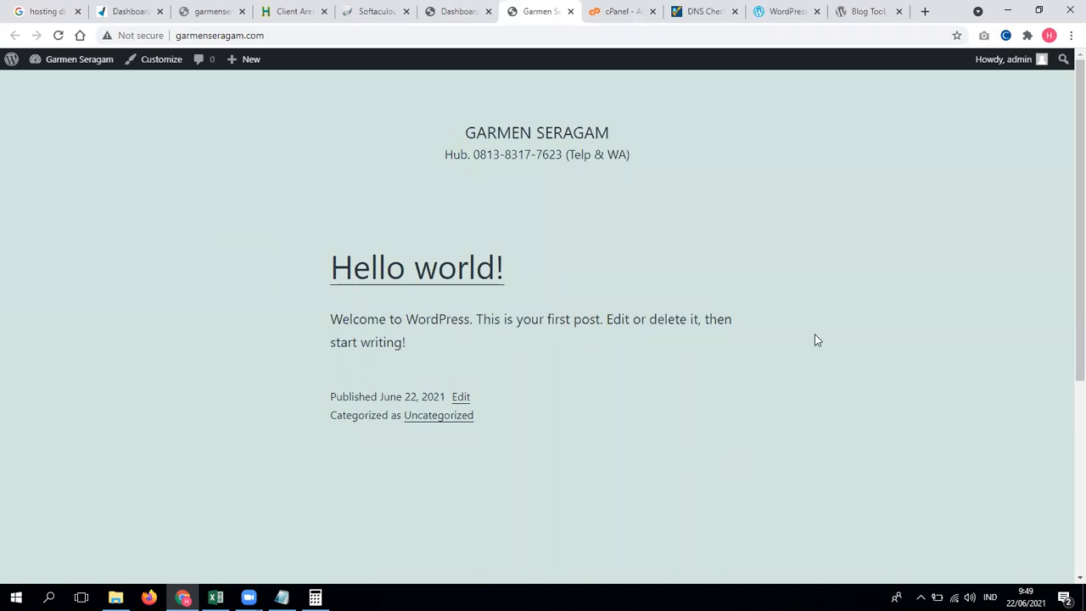
Step: Close the cPanel, DNS checker, WordPress.com and Blog Tool tabs, returning to the dashboard
click(653, 12)
click(653, 12)
click(653, 12)
click(652, 12)
click(535, 11)
Step: Browse the Popular themes list under Appearance > Themes > Add New
mouse_move(66, 274)
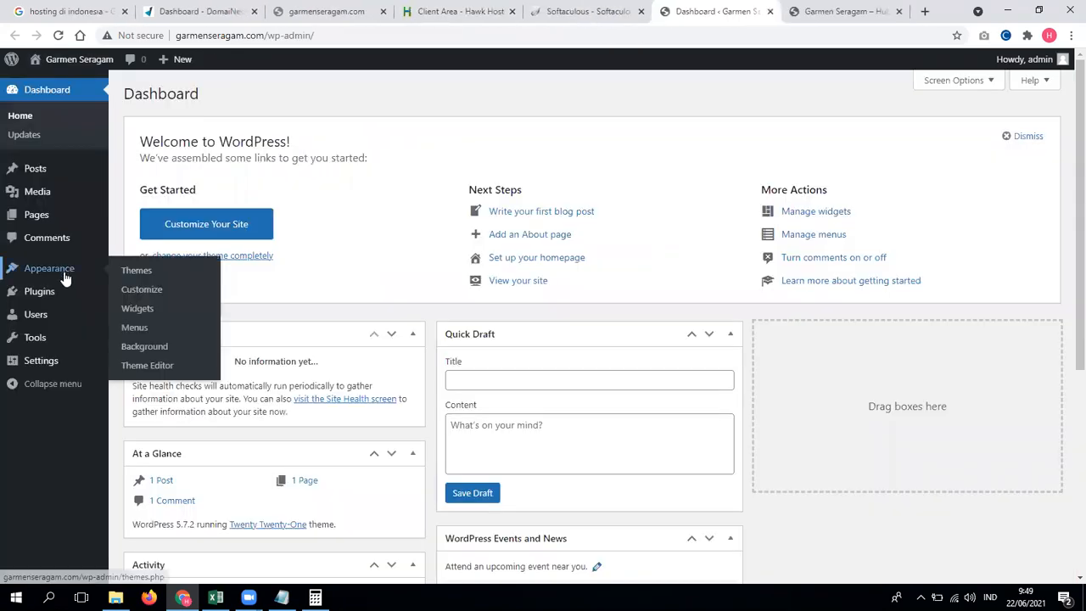
click(140, 271)
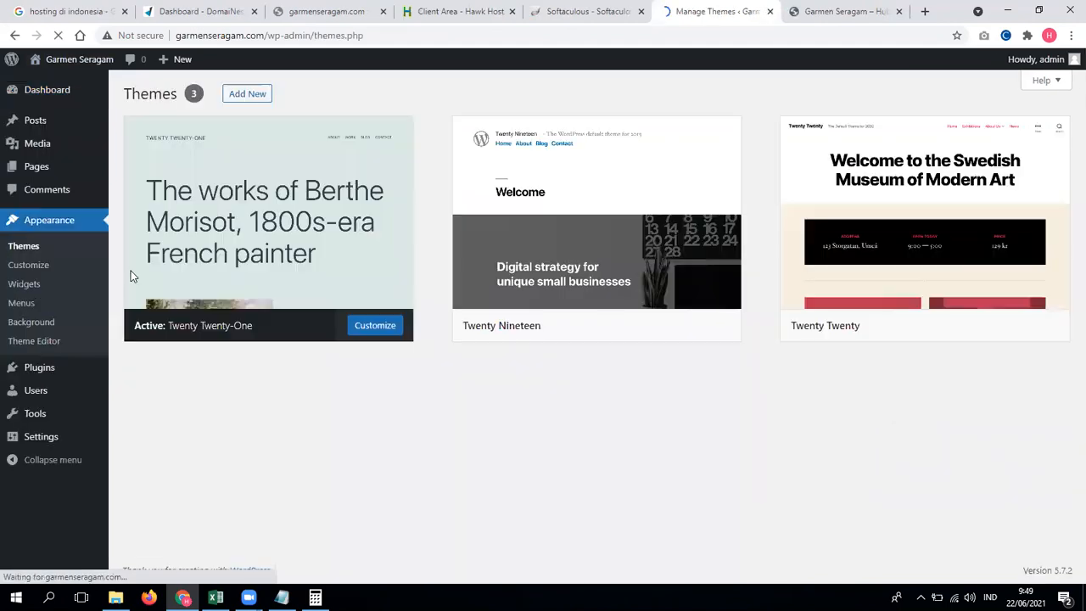
click(243, 96)
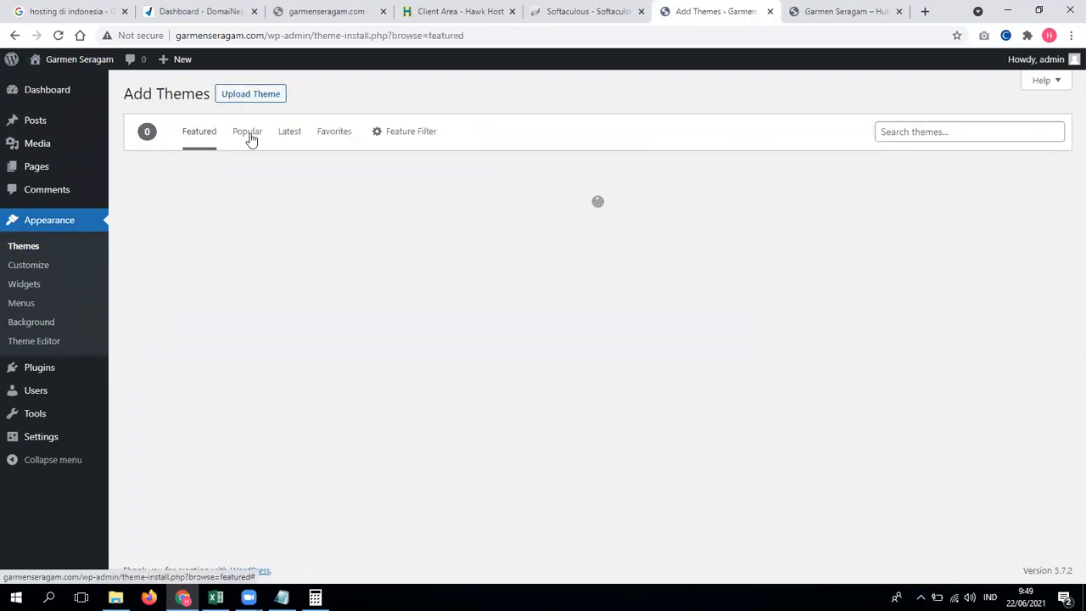
click(248, 134)
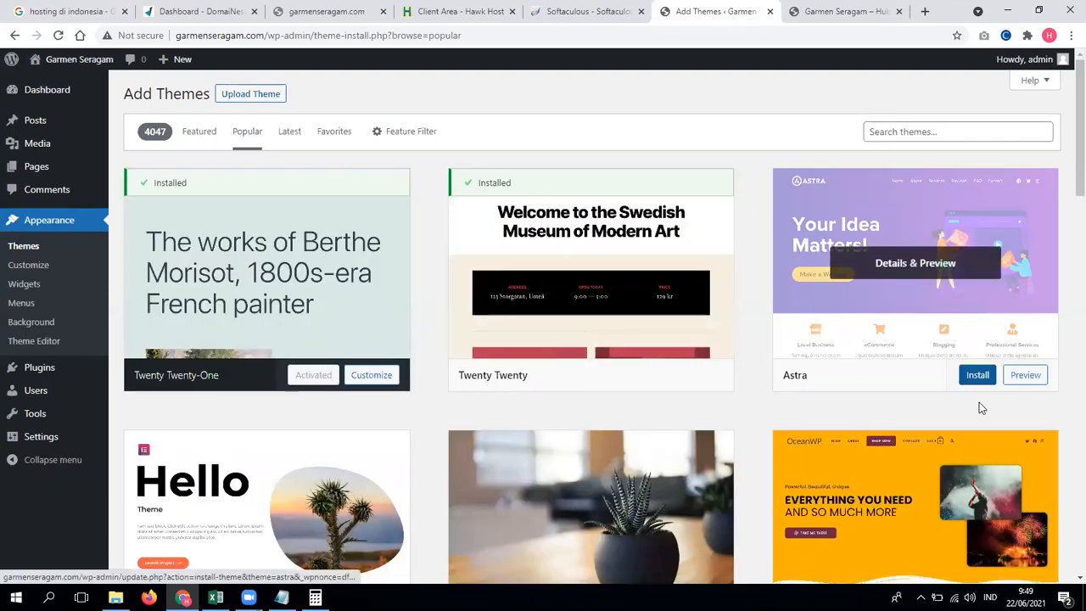
scroll(976, 398, down, 1)
mouse_move(924, 294)
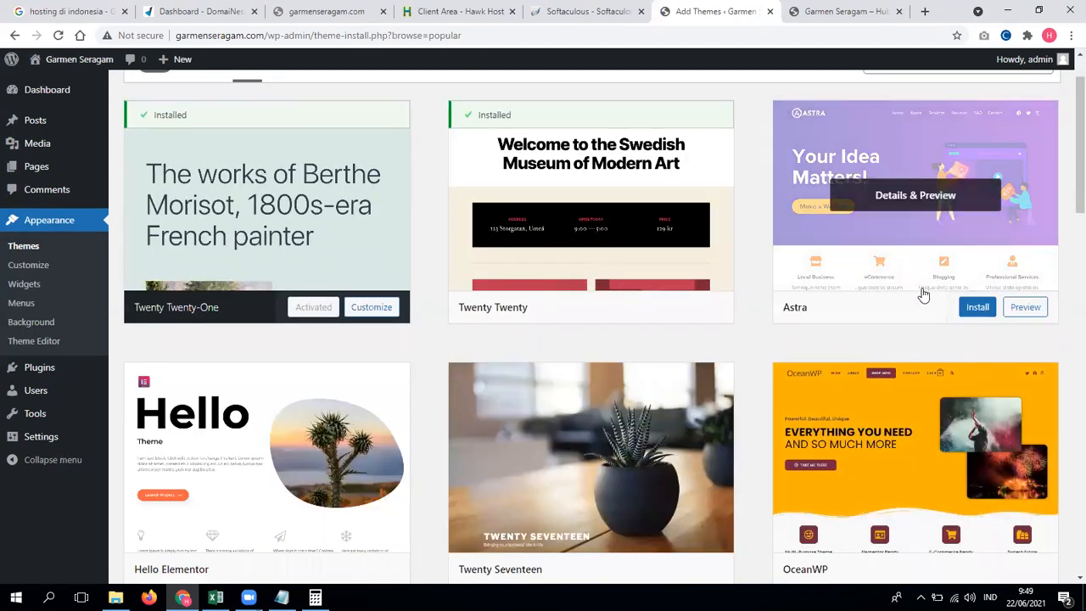
Step: Install the Astra theme from the Popular list and activate it
click(978, 308)
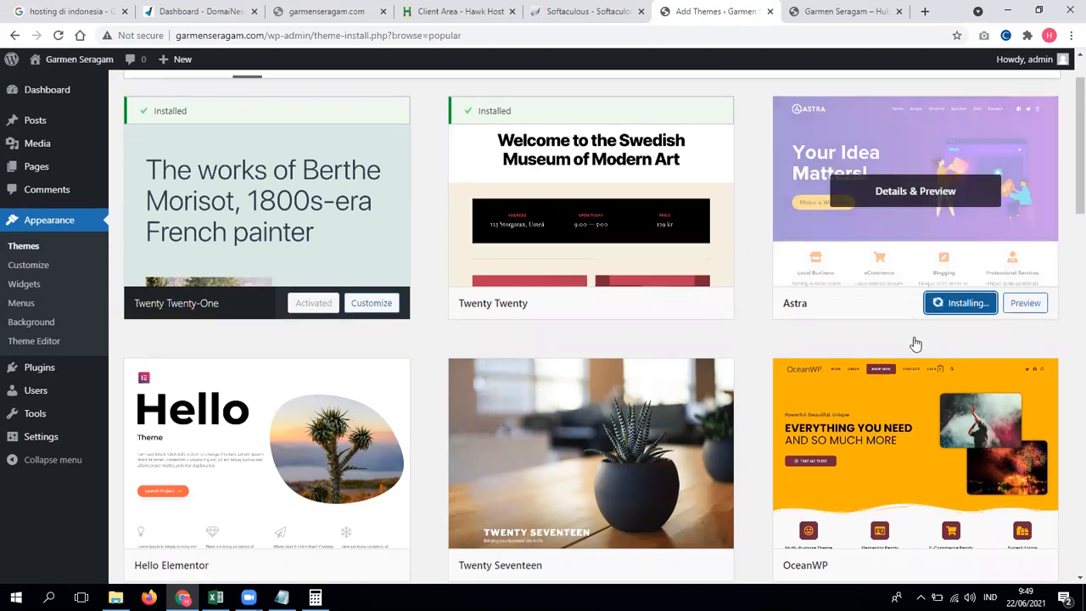
scroll(900, 374, down, 5)
scroll(1066, 229, down, 3)
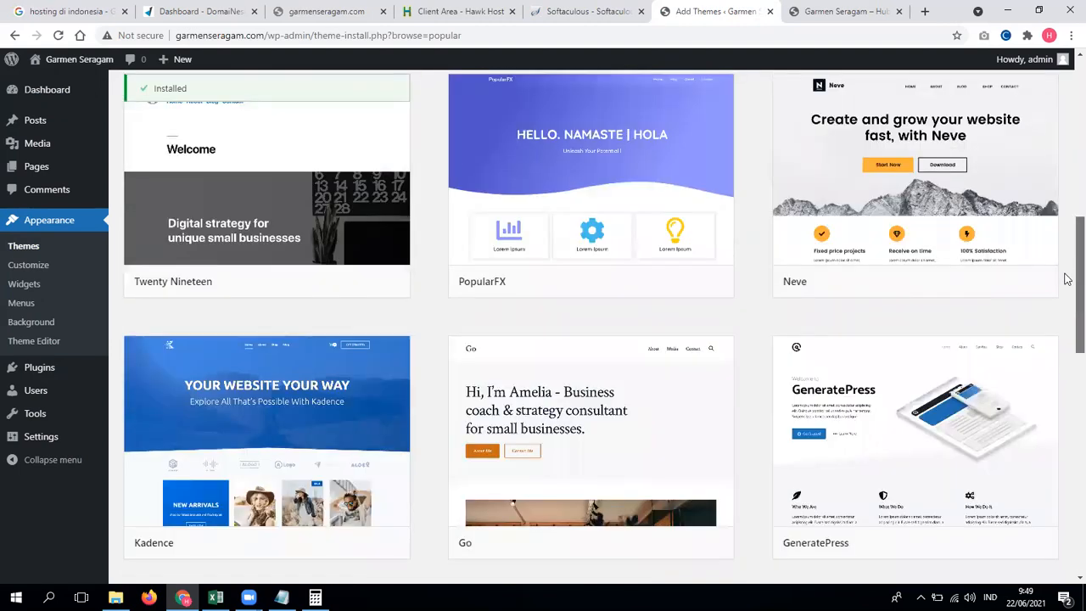
scroll(1066, 281, down, 10)
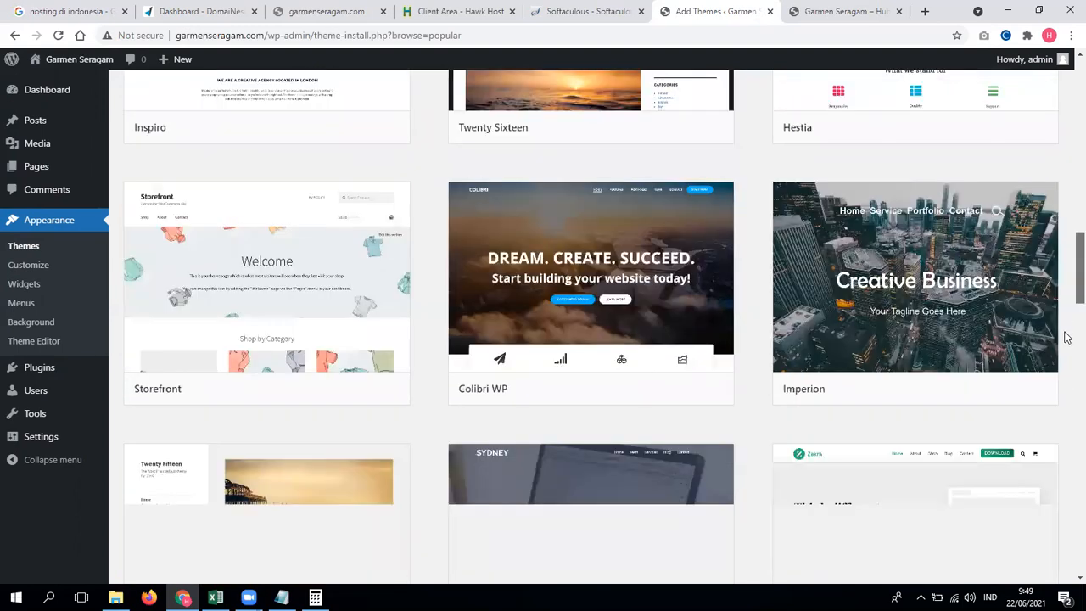
scroll(1066, 170, up, 20)
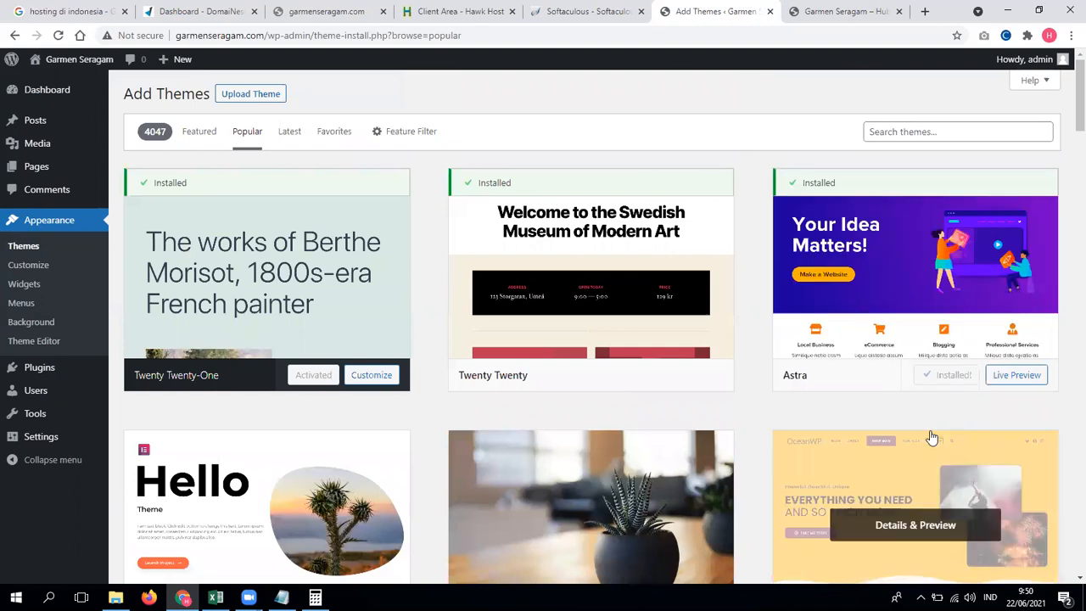
click(956, 377)
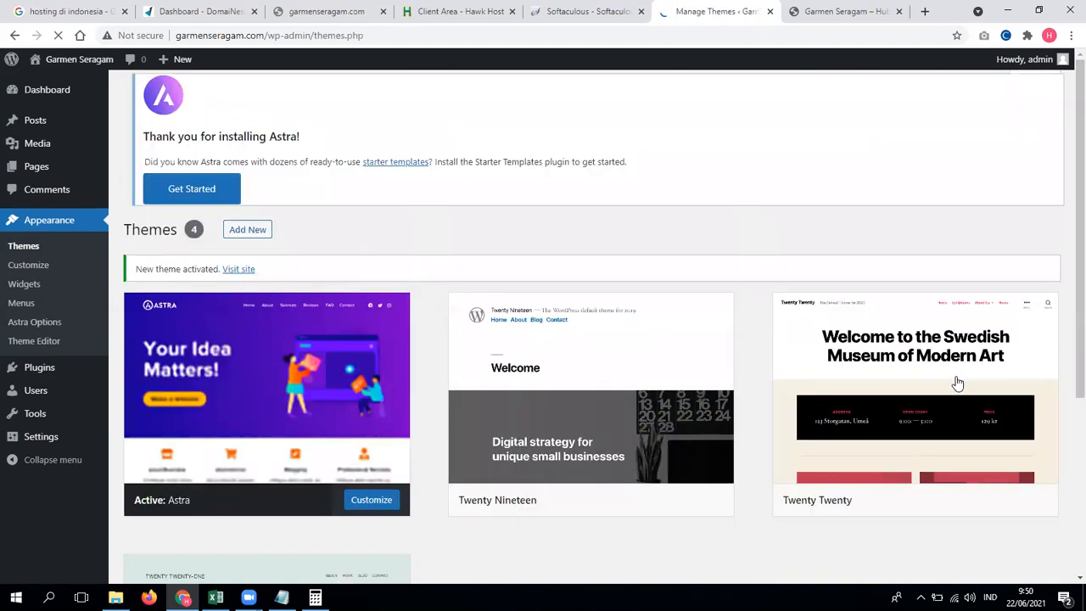
scroll(454, 402, down, 1)
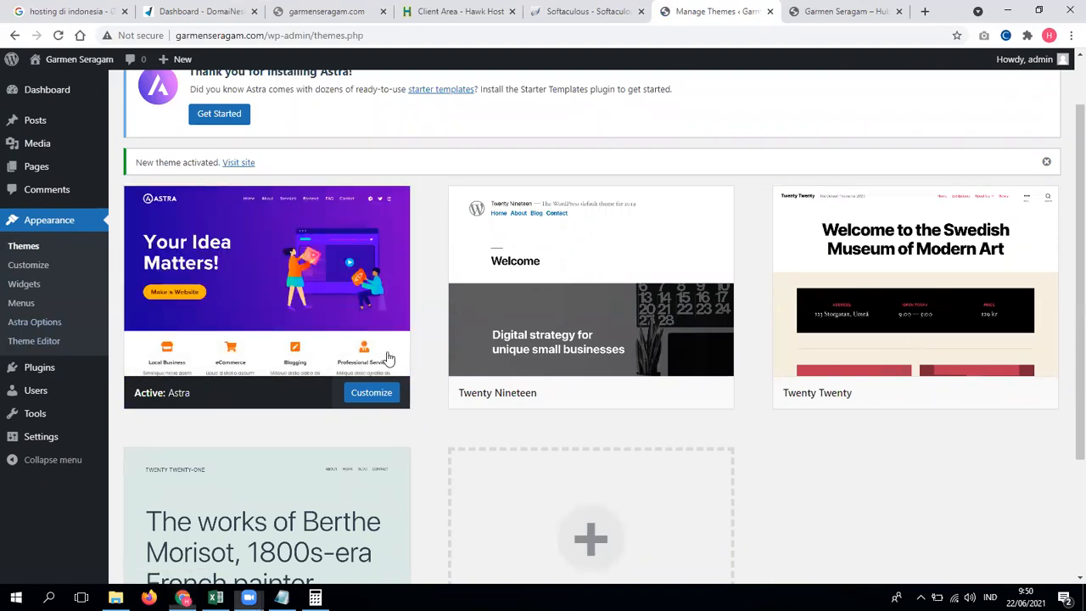
click(377, 398)
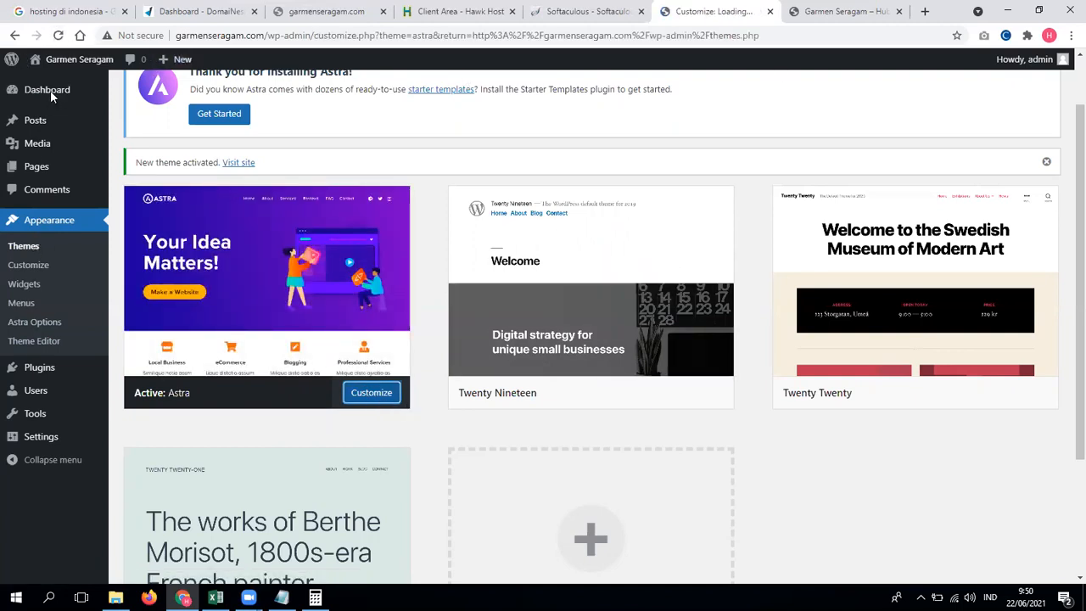
click(65, 30)
click(14, 36)
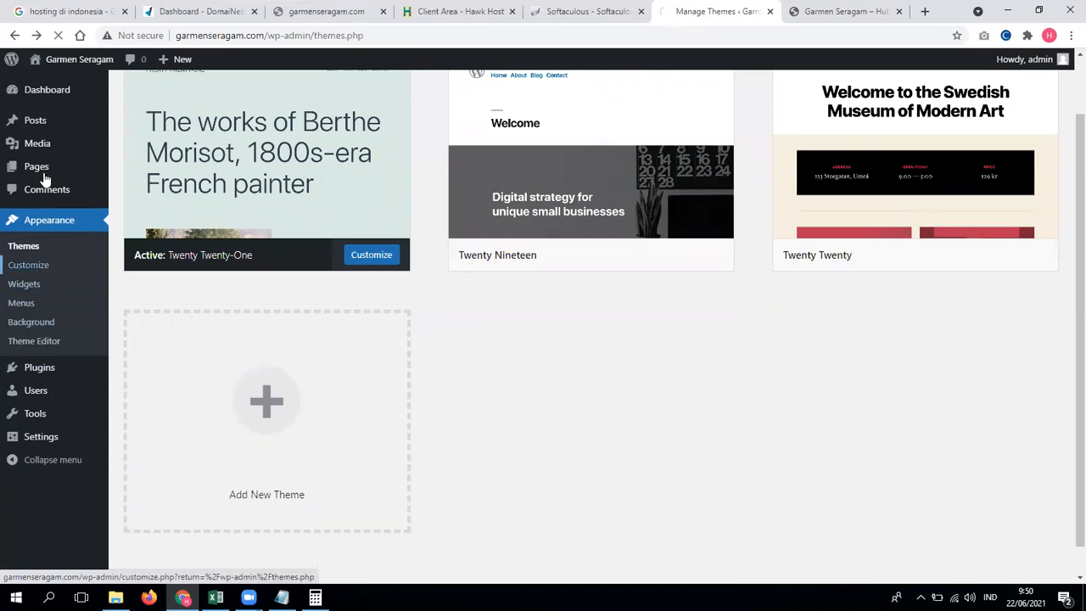
click(8, 38)
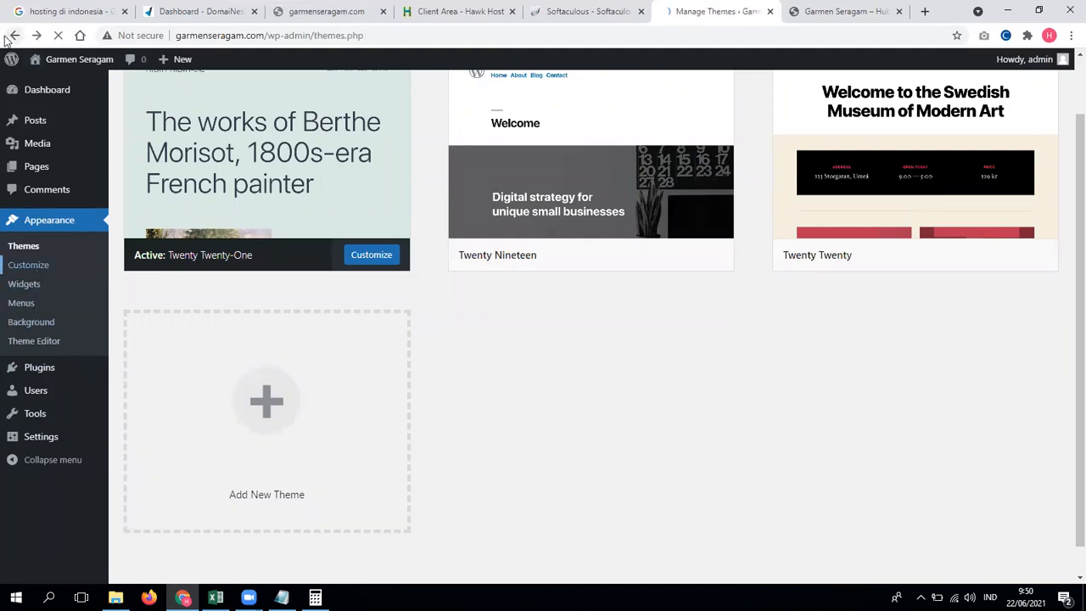
mouse_move(58, 436)
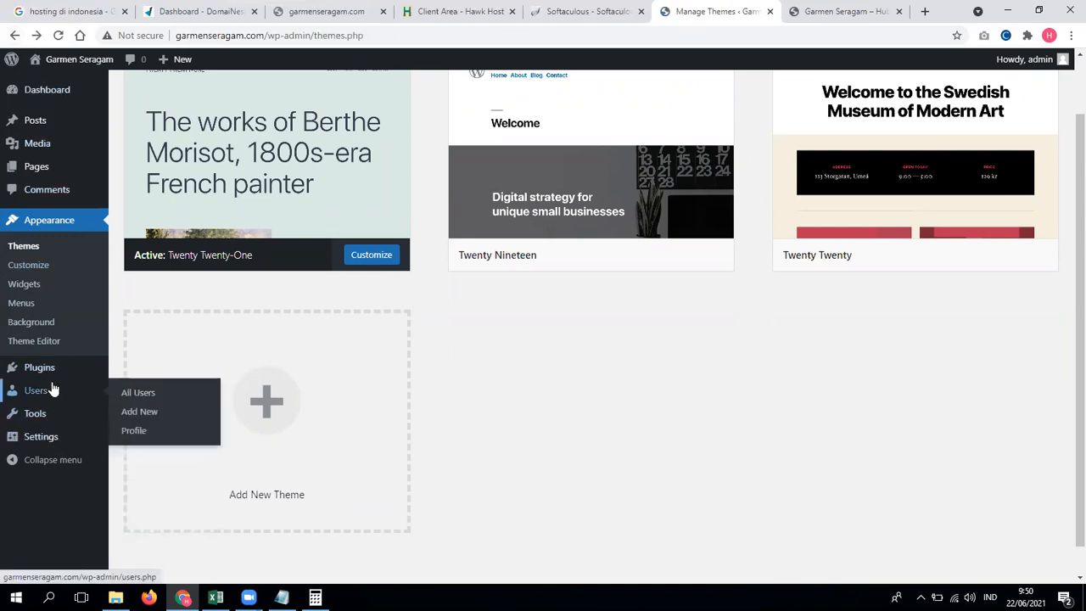
mouse_move(57, 374)
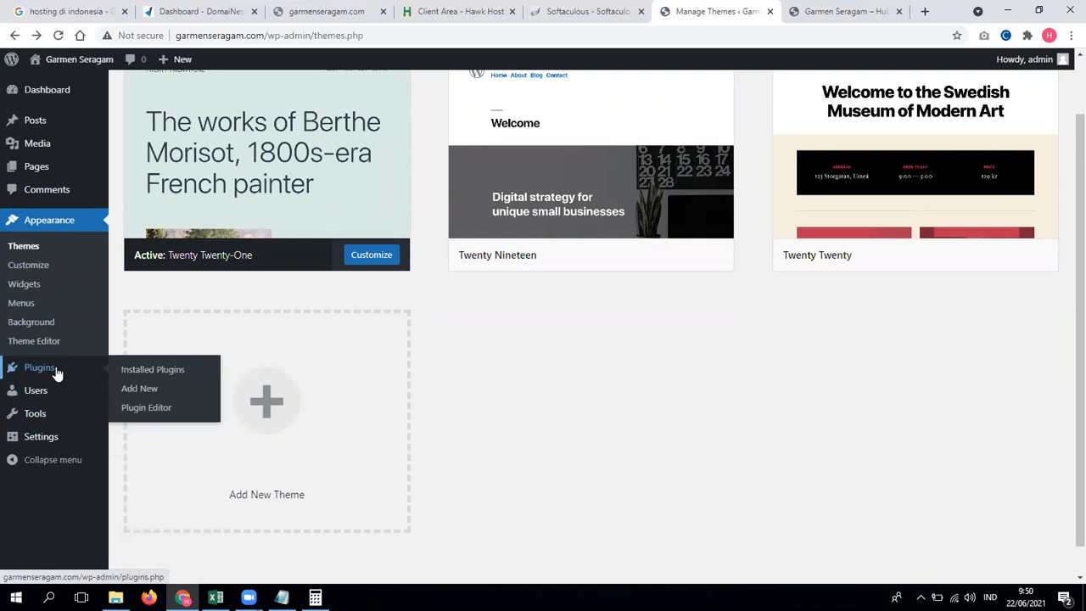
mouse_move(51, 95)
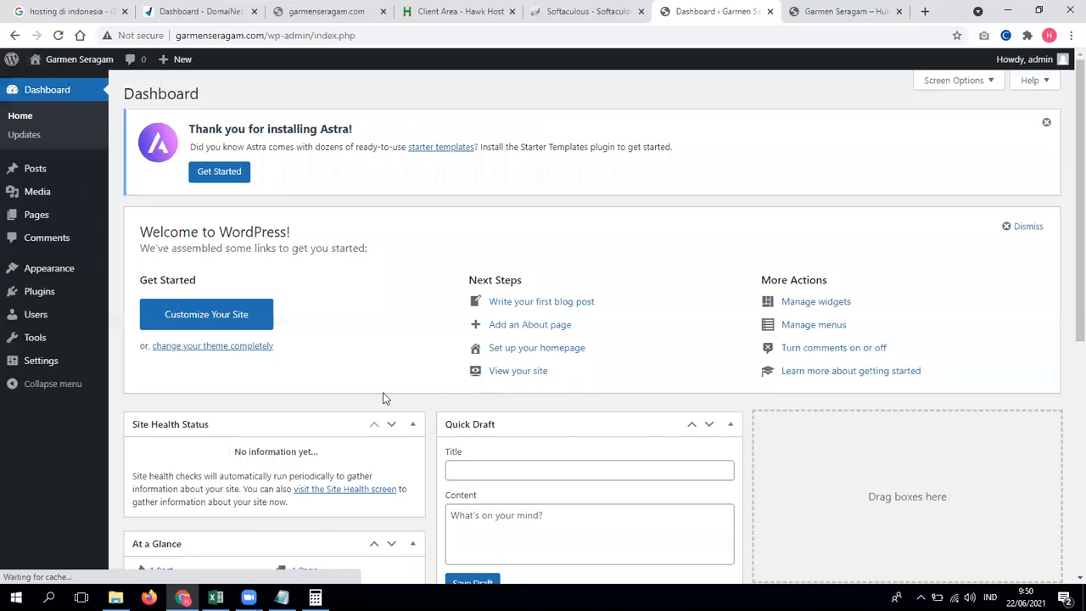
mouse_move(38, 270)
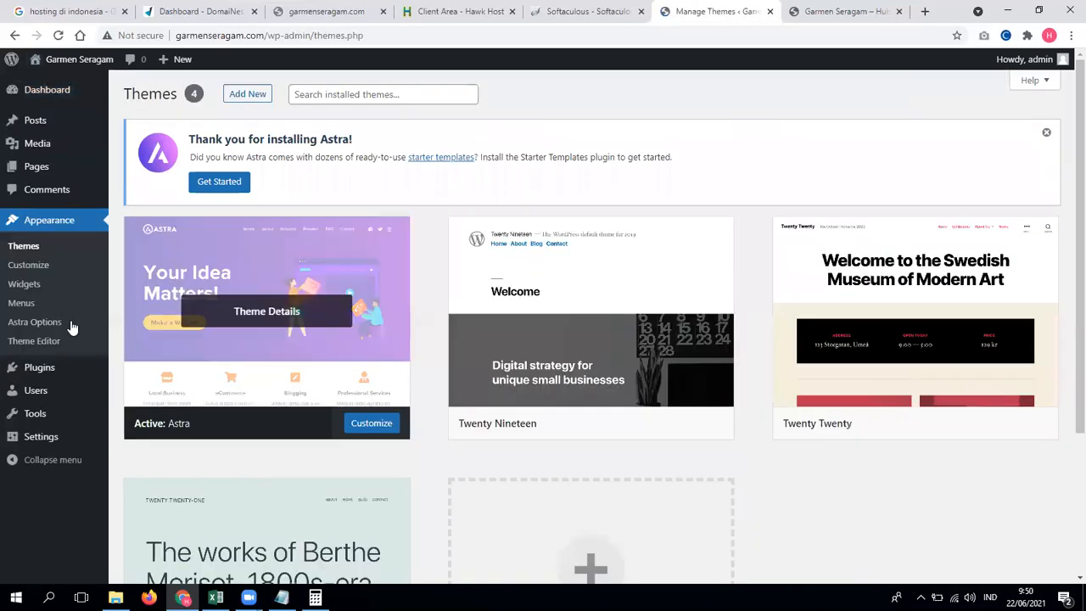
click(48, 320)
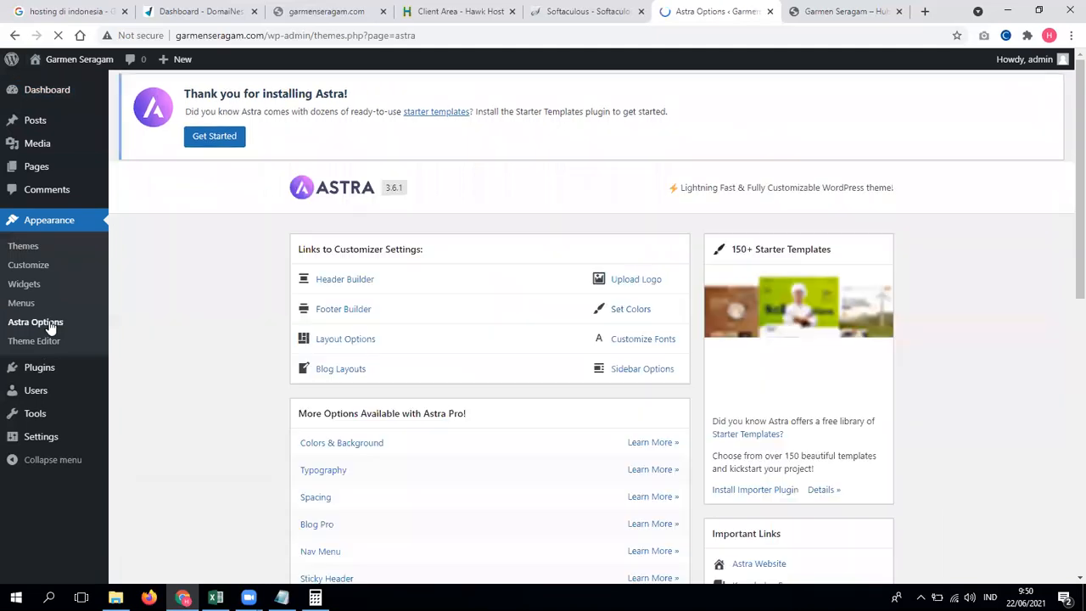
scroll(262, 351, down, 8)
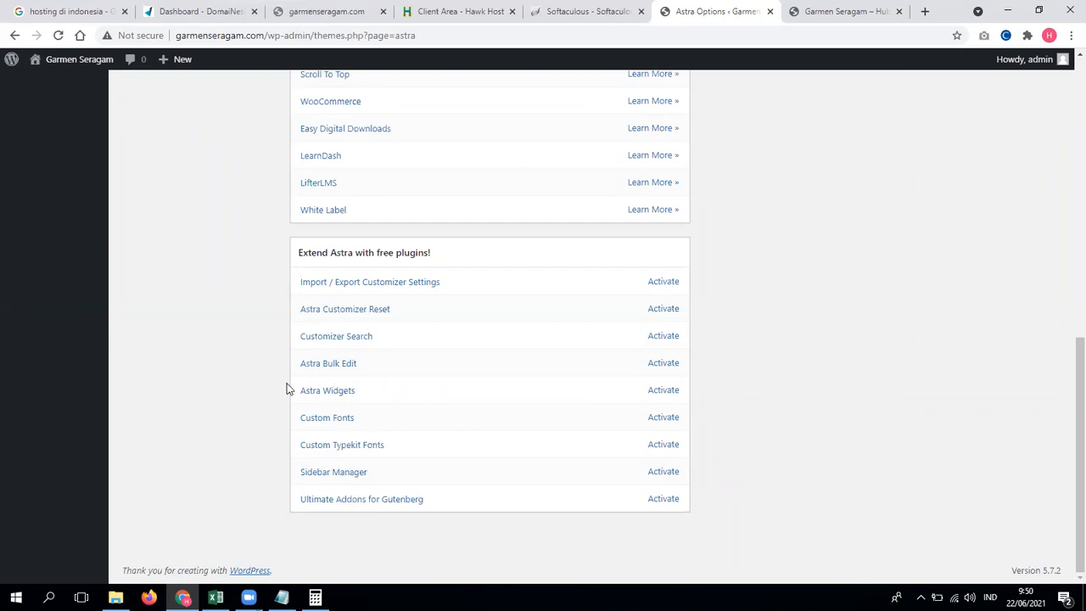
scroll(287, 389, up, 3)
scroll(287, 388, up, 4)
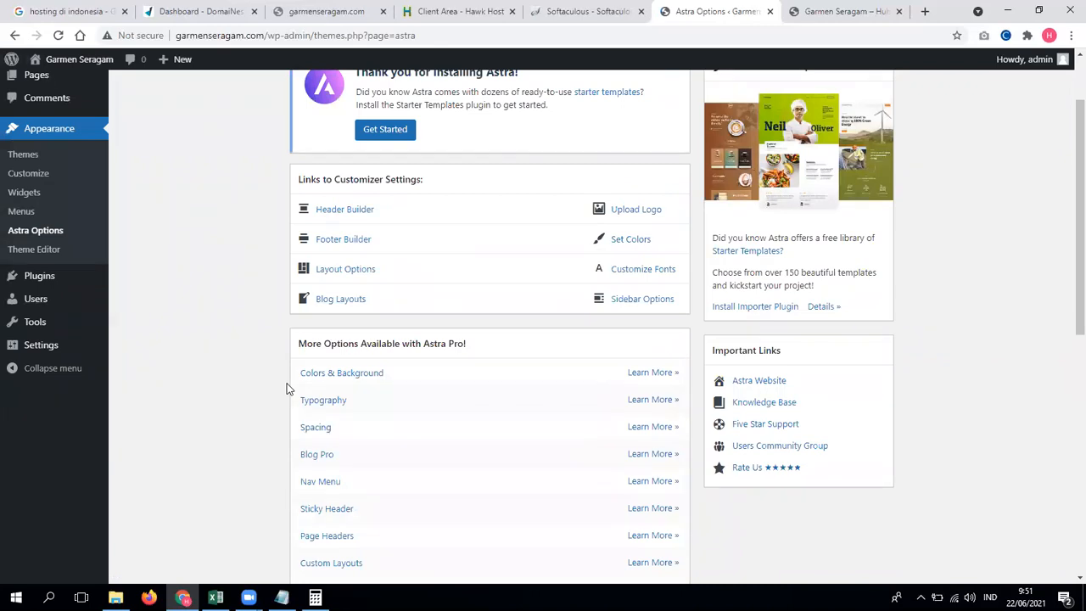
scroll(244, 415, up, 1)
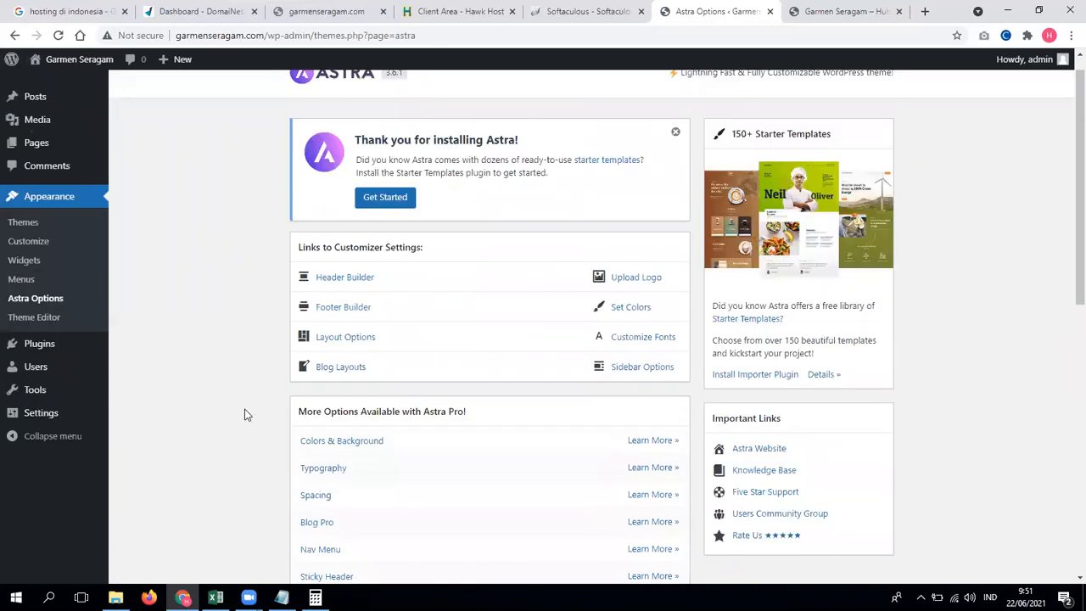
scroll(244, 414, down, 3)
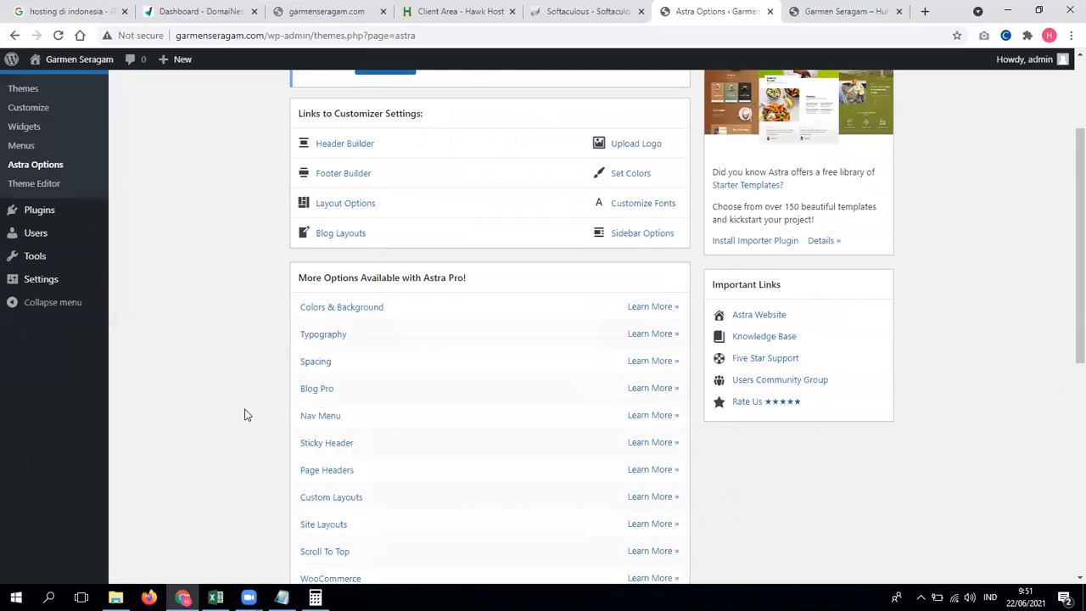
scroll(244, 417, down, 2)
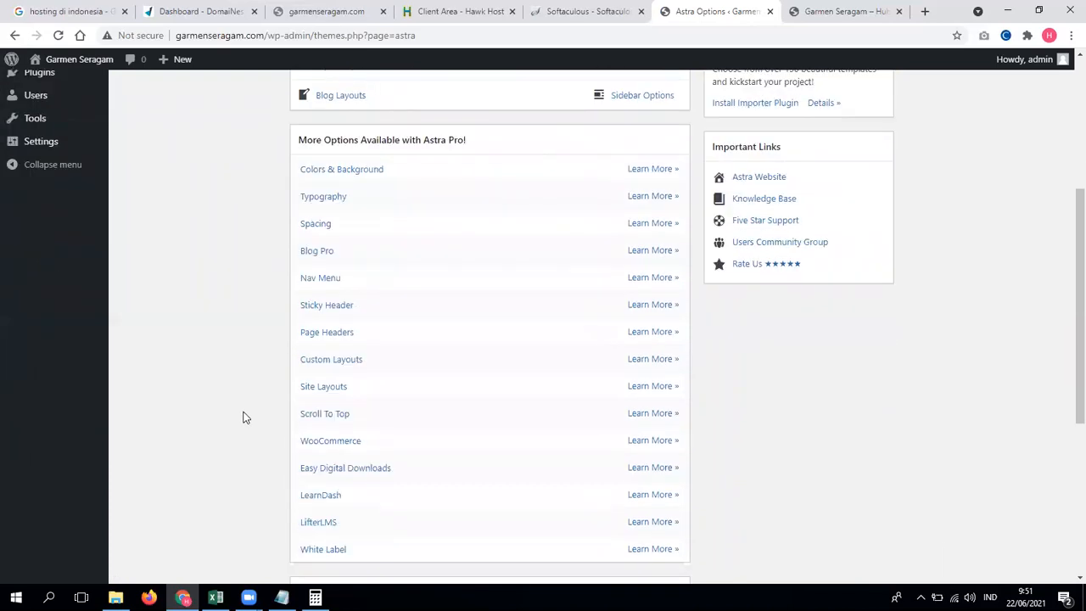
scroll(244, 417, down, 2)
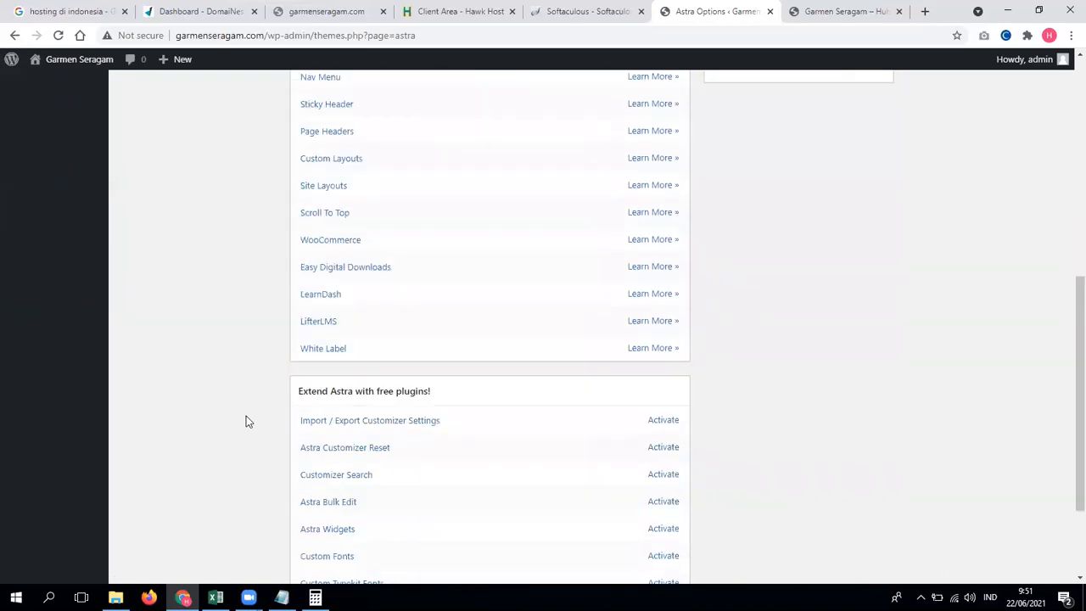
scroll(267, 423, down, 1)
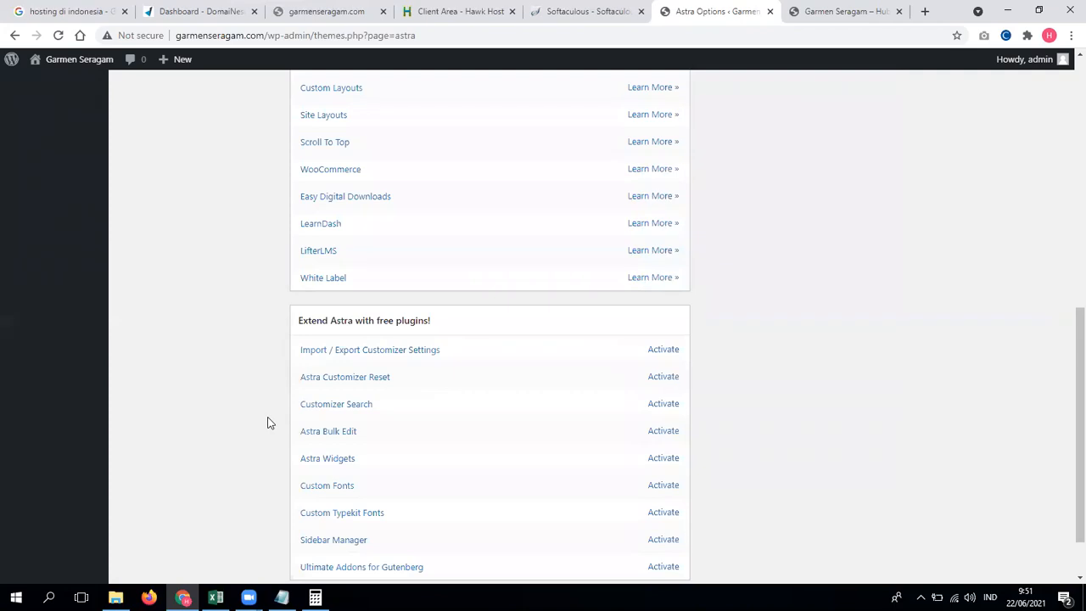
scroll(268, 423, down, 1)
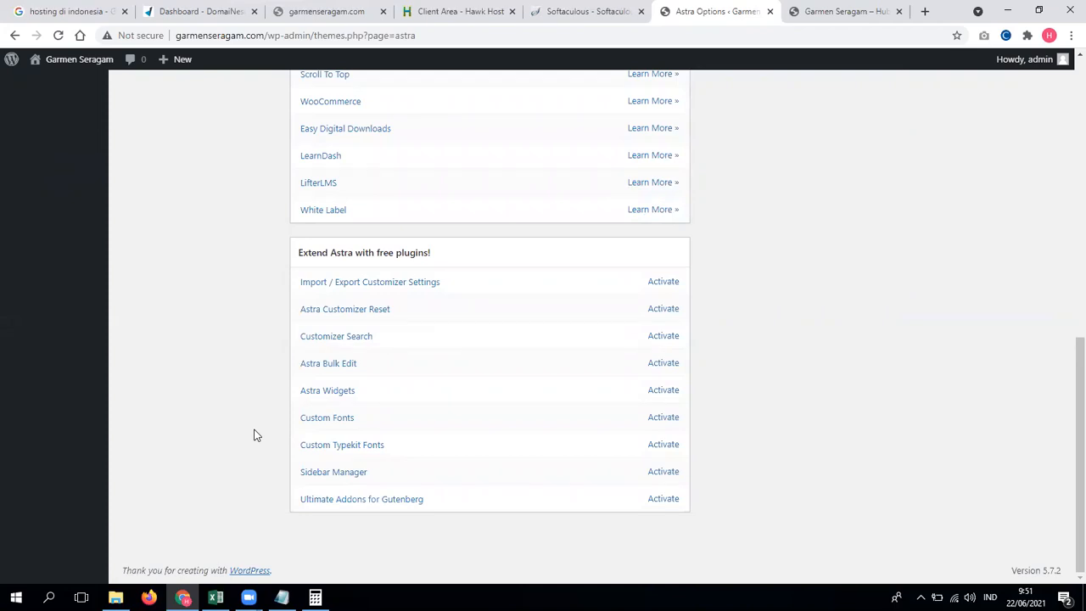
scroll(254, 434, up, 8)
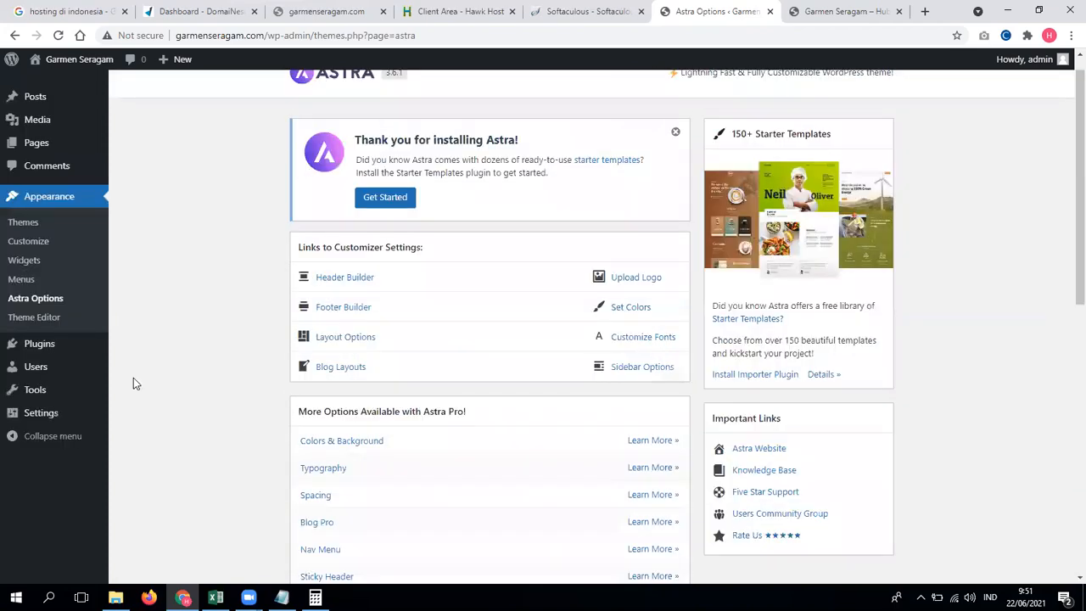
mouse_move(91, 350)
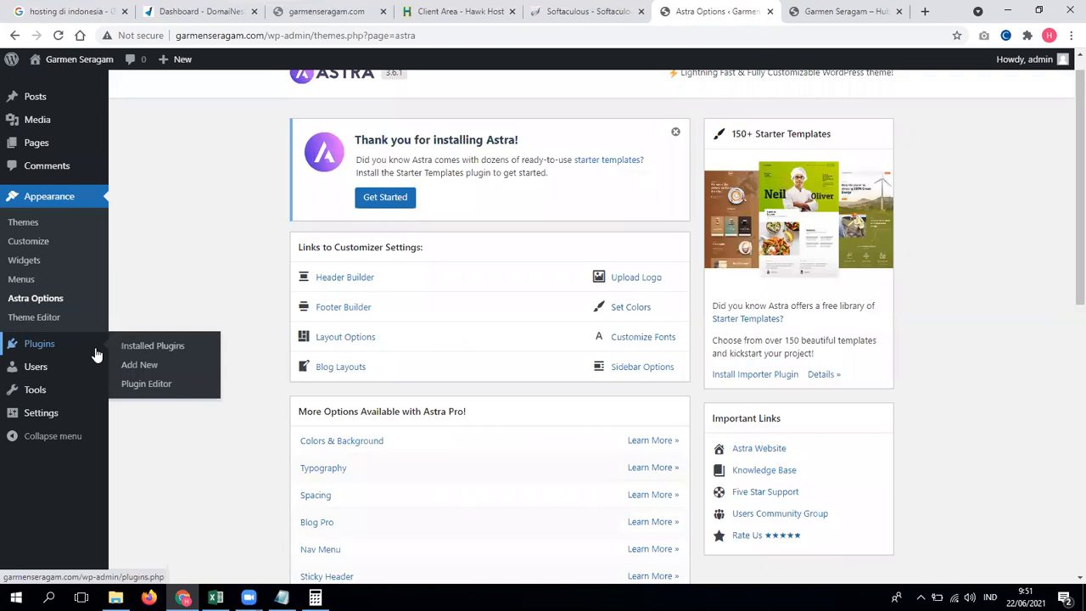
Step: Search plugins for 'elementor', then install and activate Elementor Website Builder
click(138, 366)
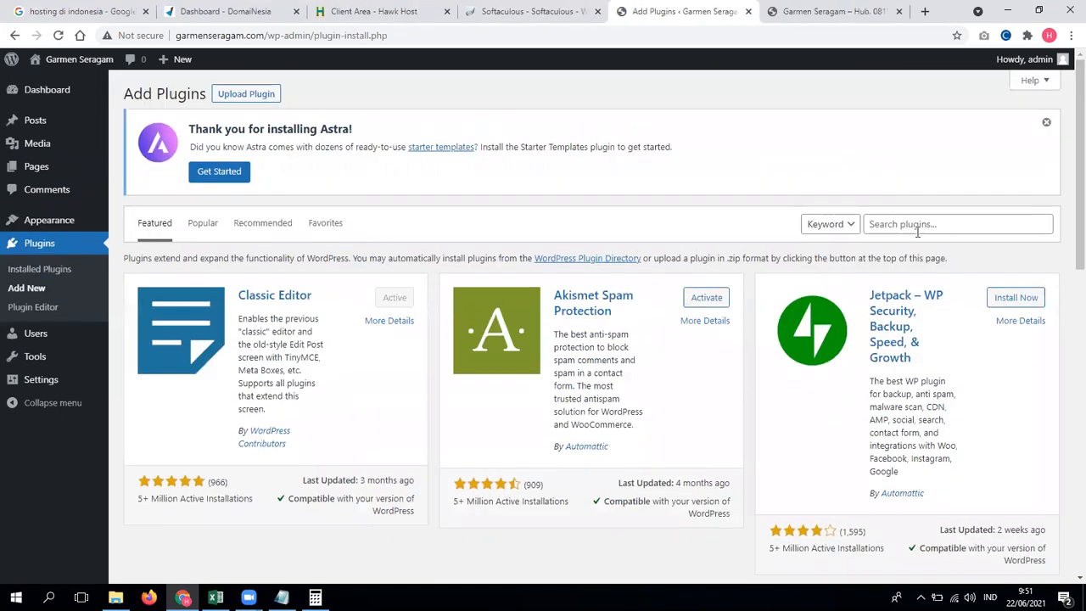
click(916, 224)
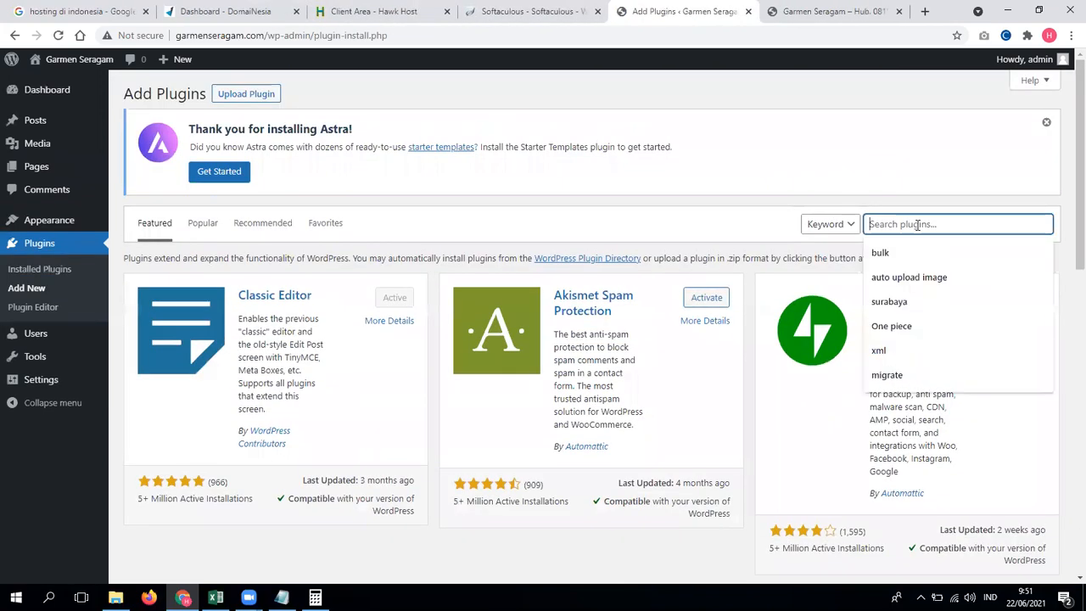
text(elemen)
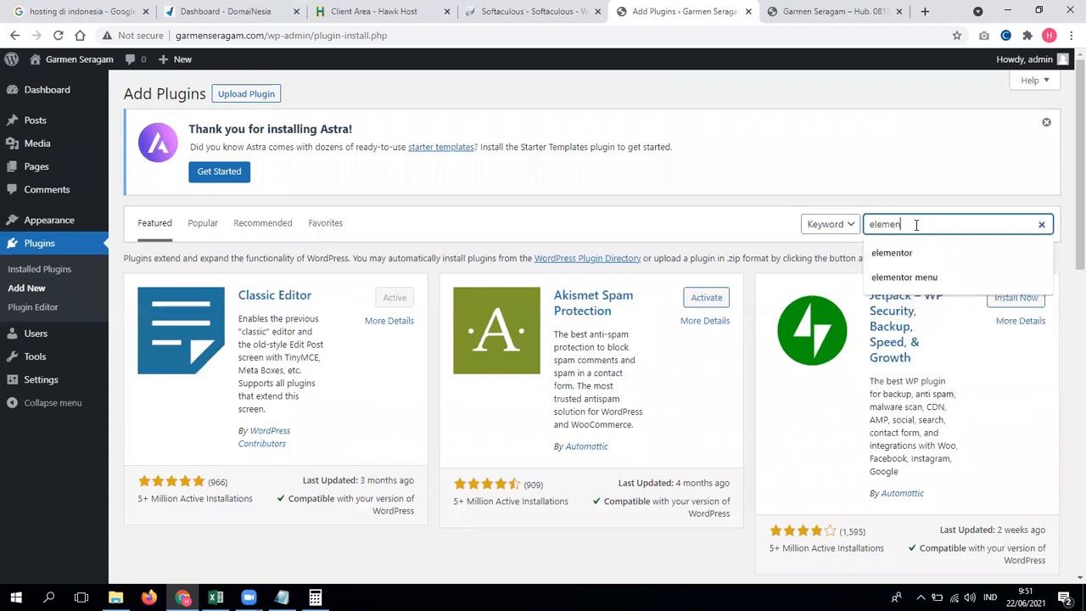
key(Down)
key(Return)
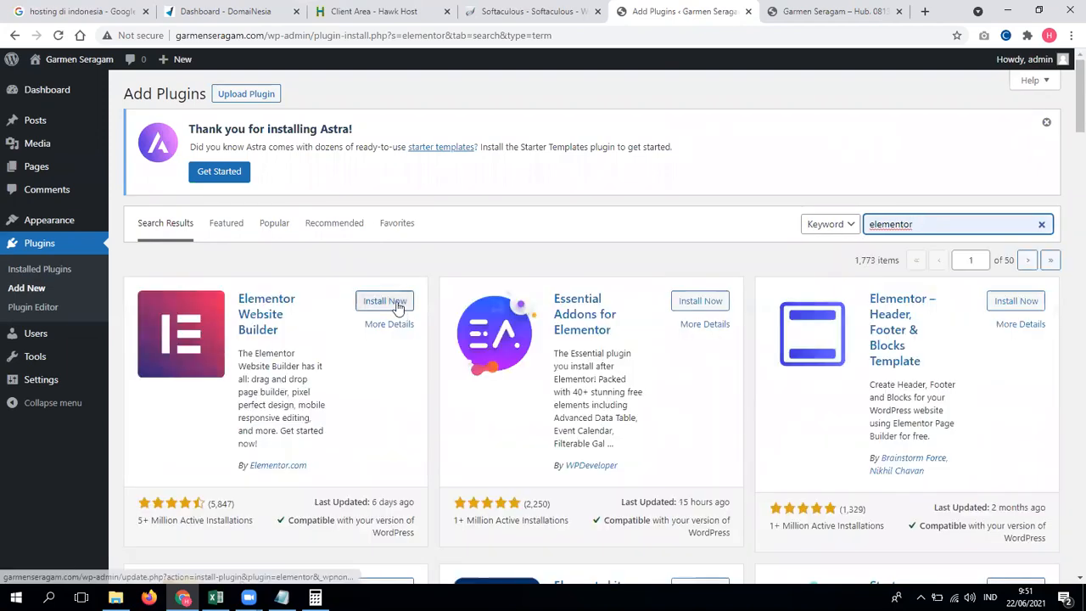
click(394, 302)
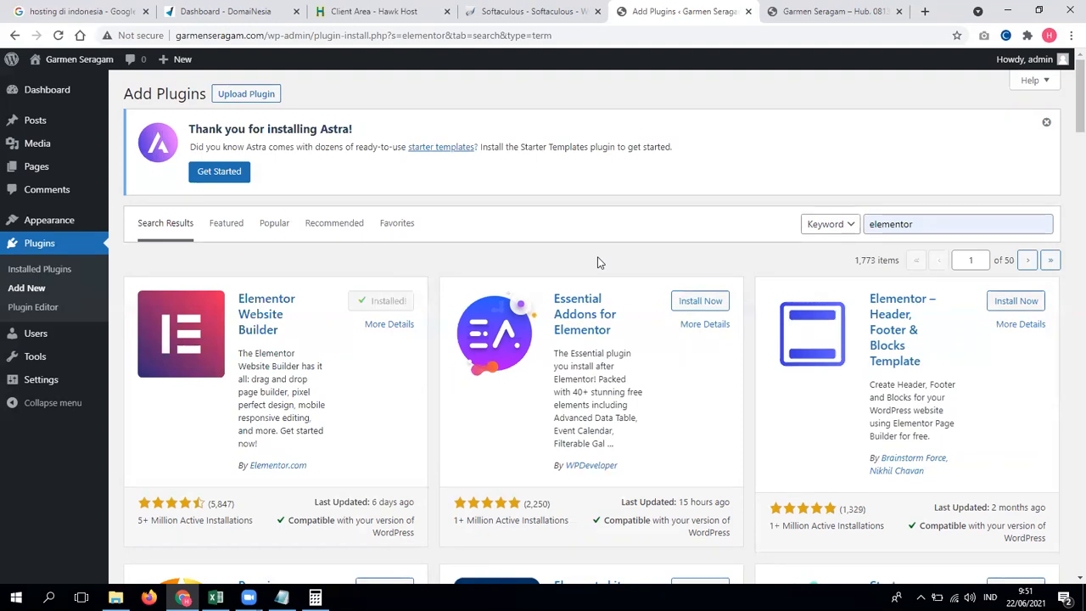
click(383, 304)
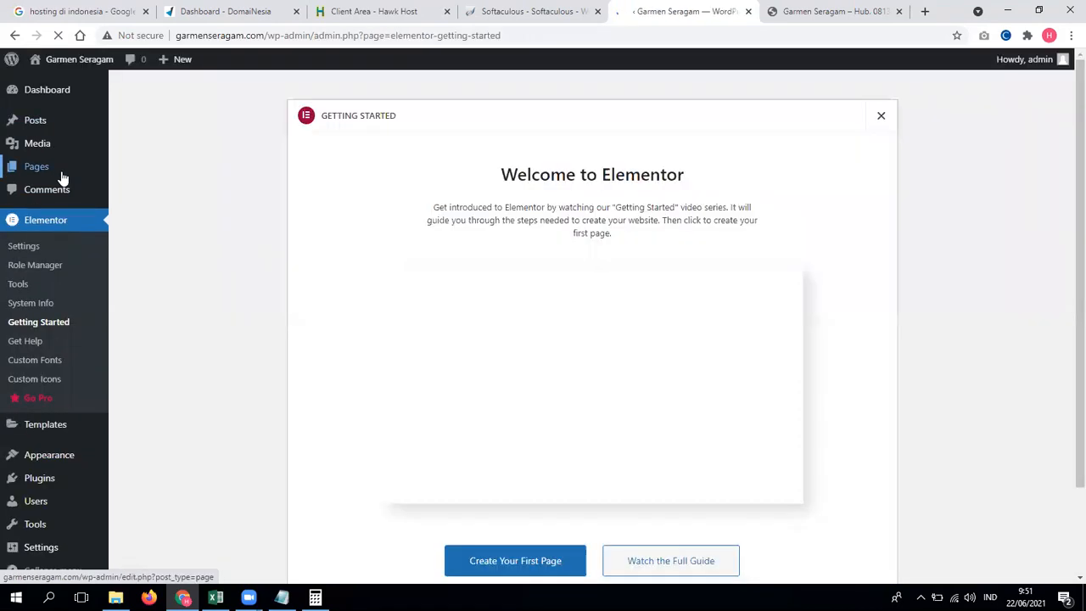
Step: Create a new page from Pages > Add New in a separate tab and edit it with Elementor
click(56, 170)
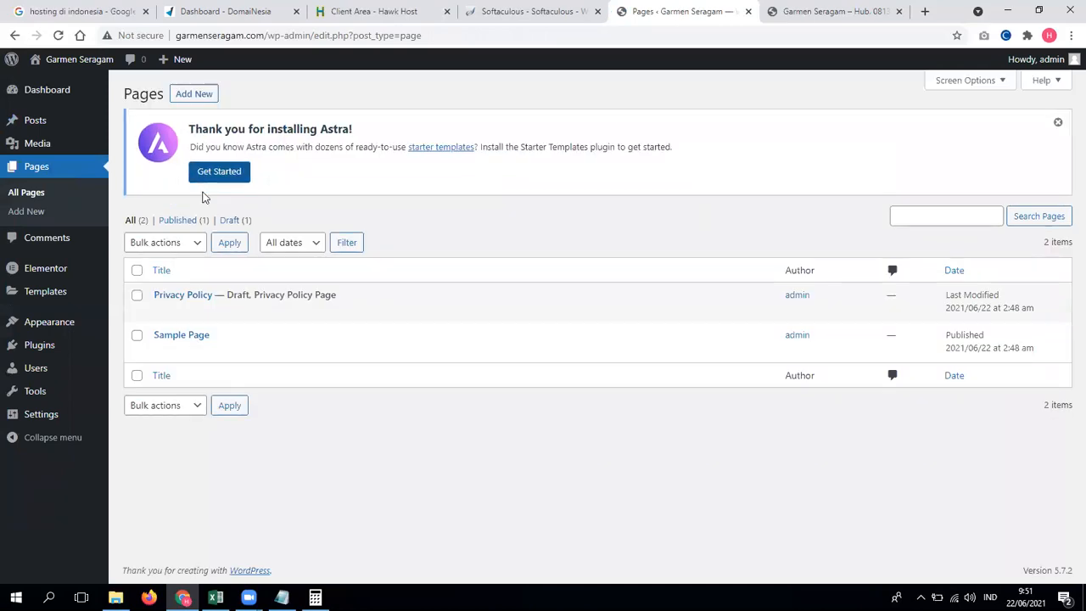
right_click(199, 99)
click(255, 107)
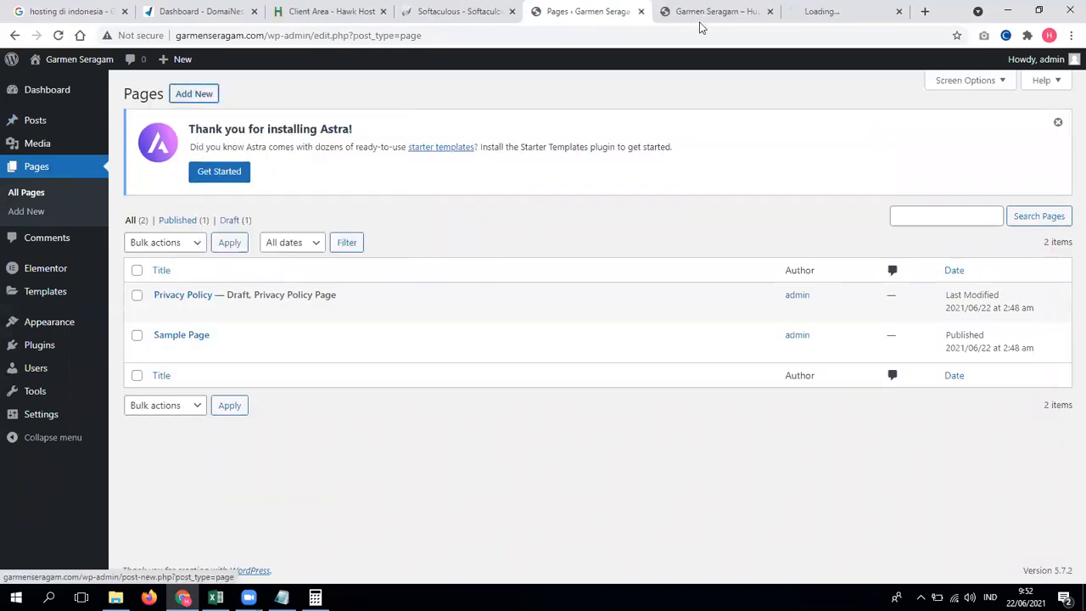
click(835, 11)
click(749, 10)
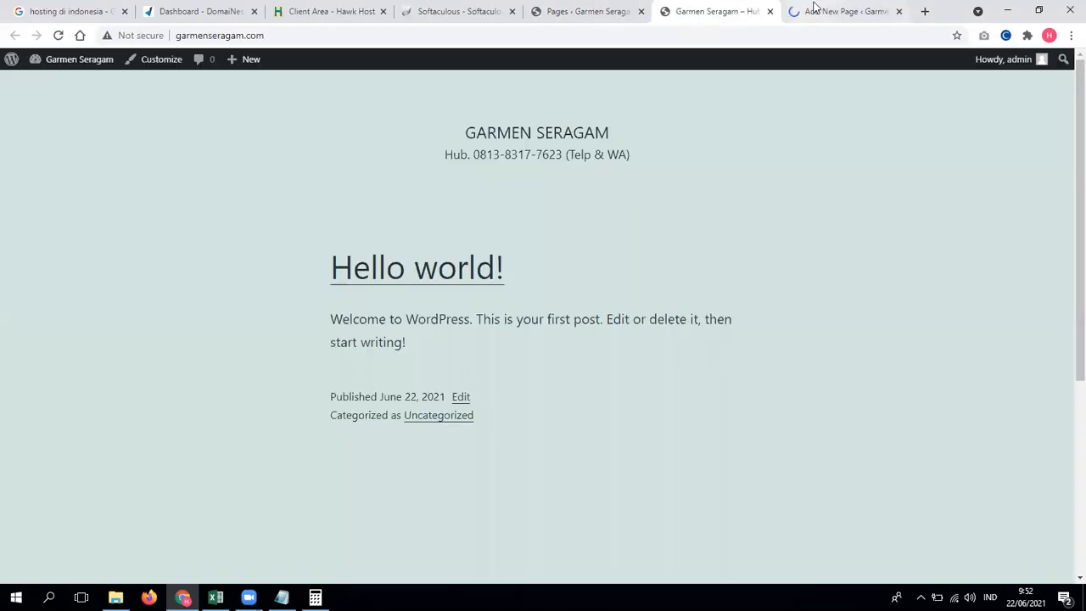
click(815, 11)
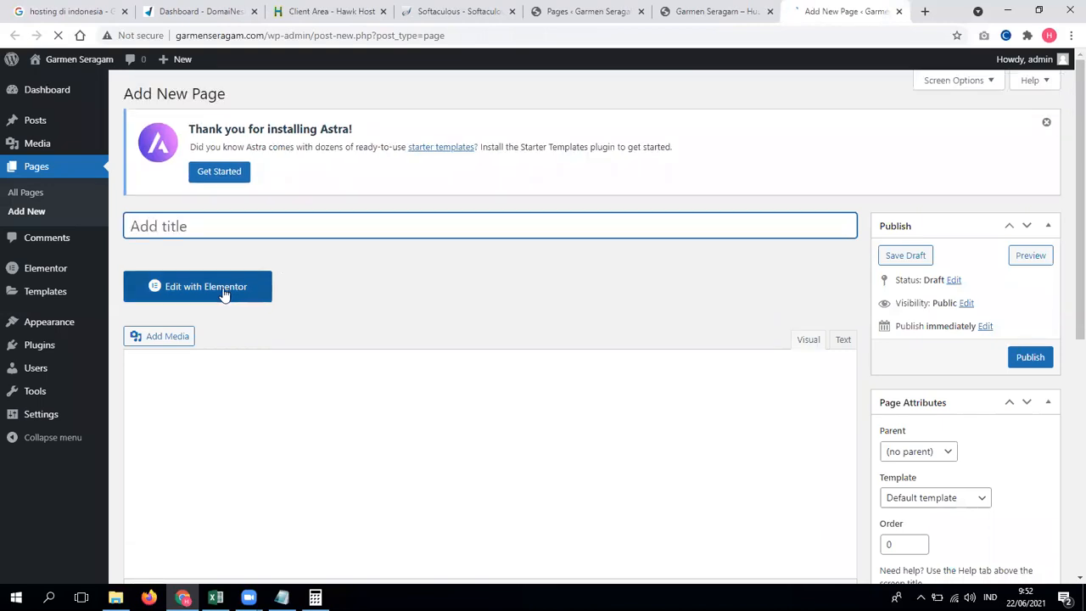
click(224, 294)
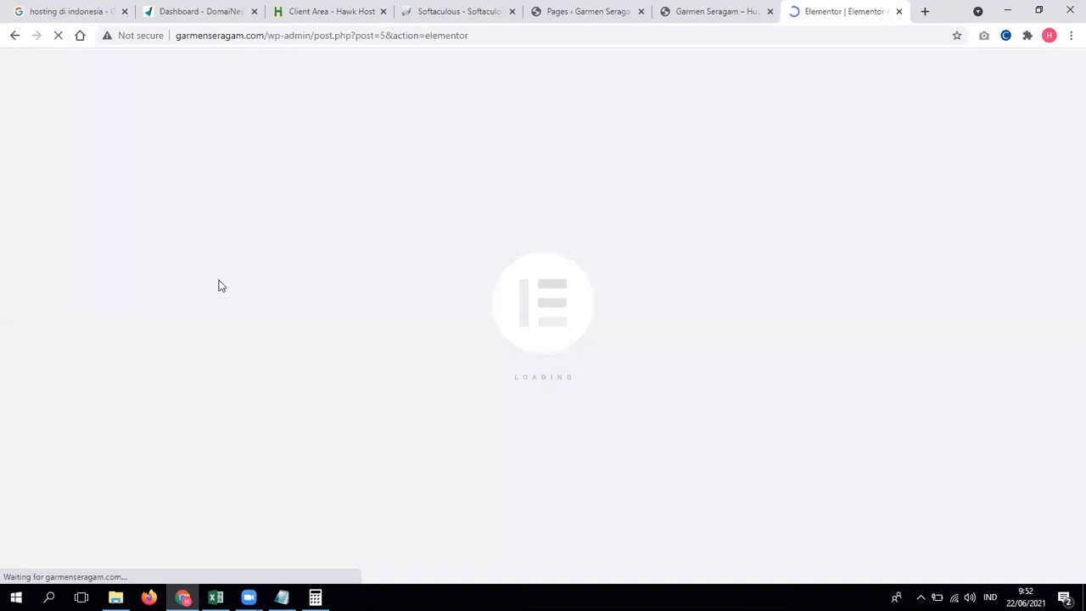
Step: Replace the two kelpinganteng blog addresses in Notepad with 'Back end = Front end'
click(282, 598)
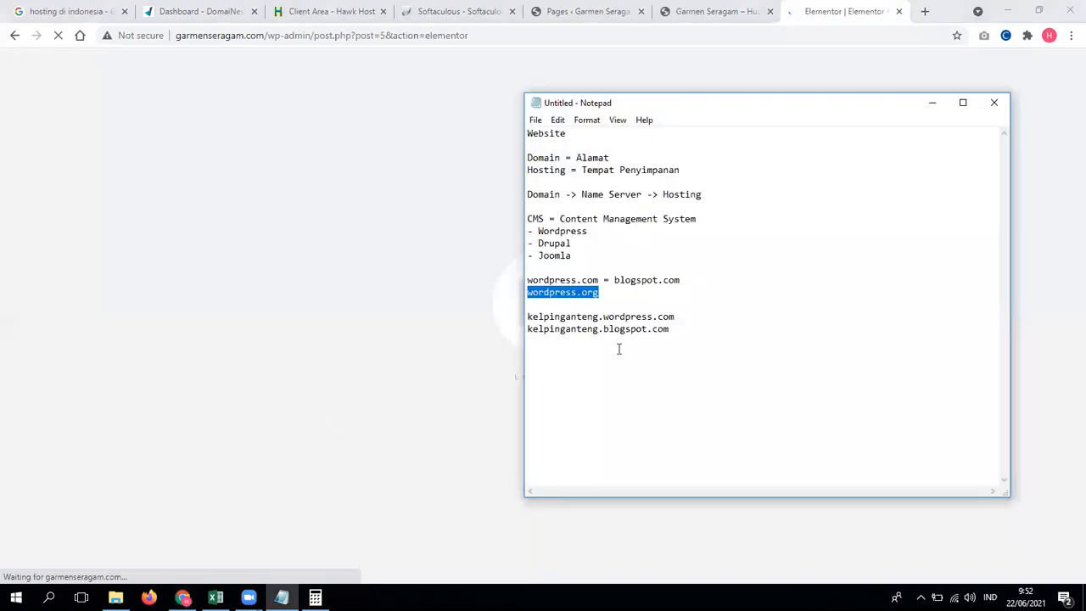
drag(694, 329, 527, 317)
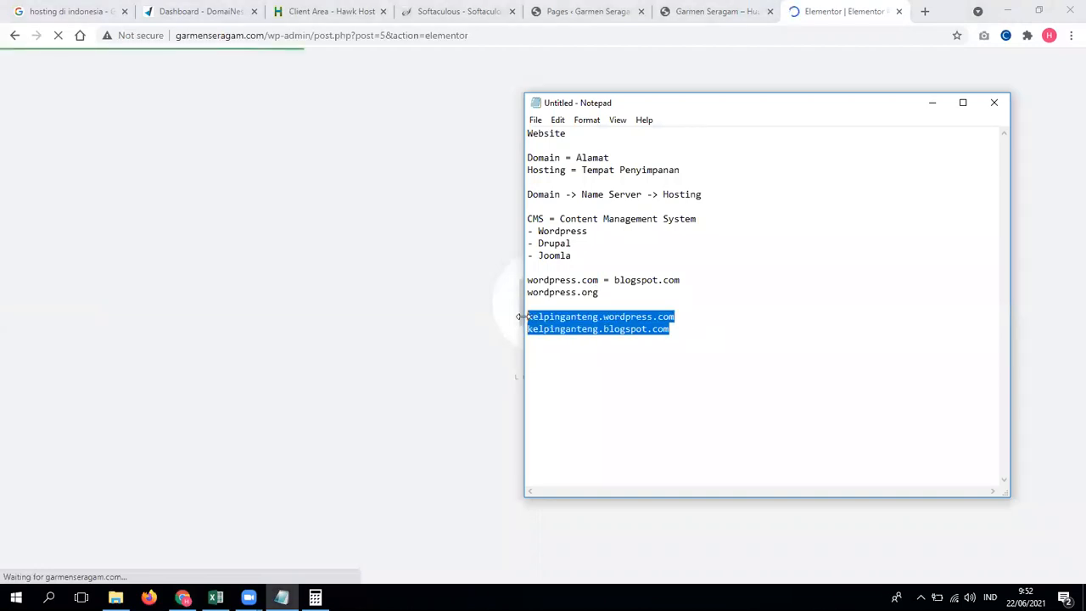
text(Back end)
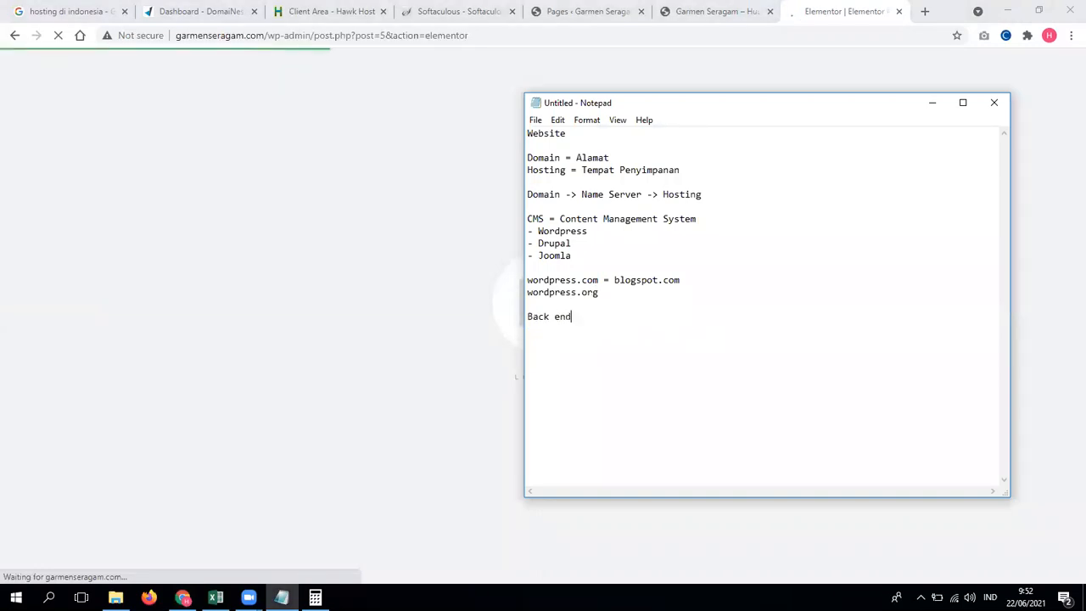
text( = Front end)
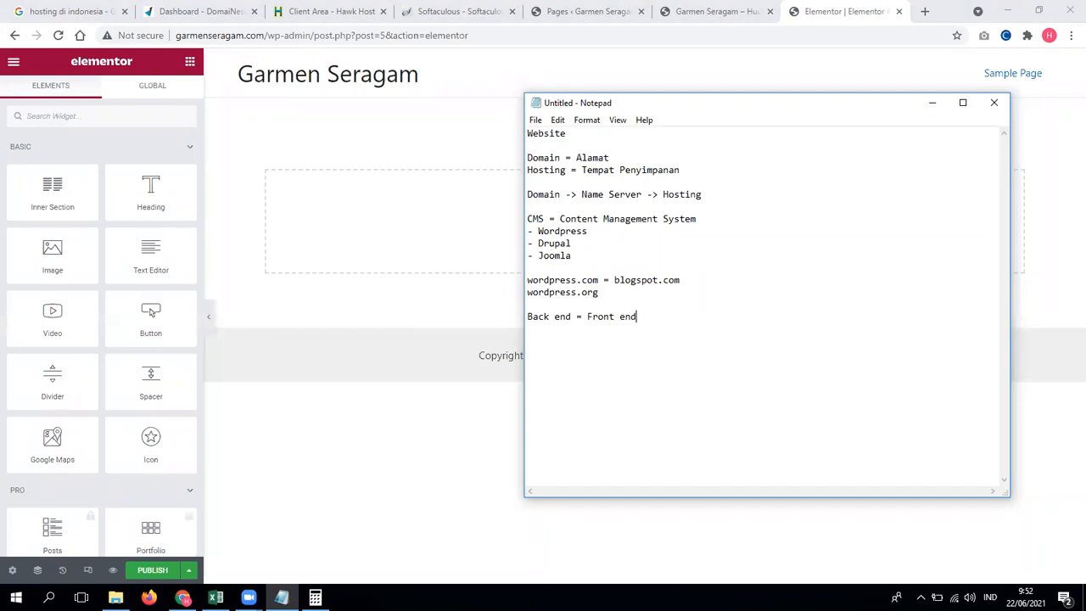
click(432, 175)
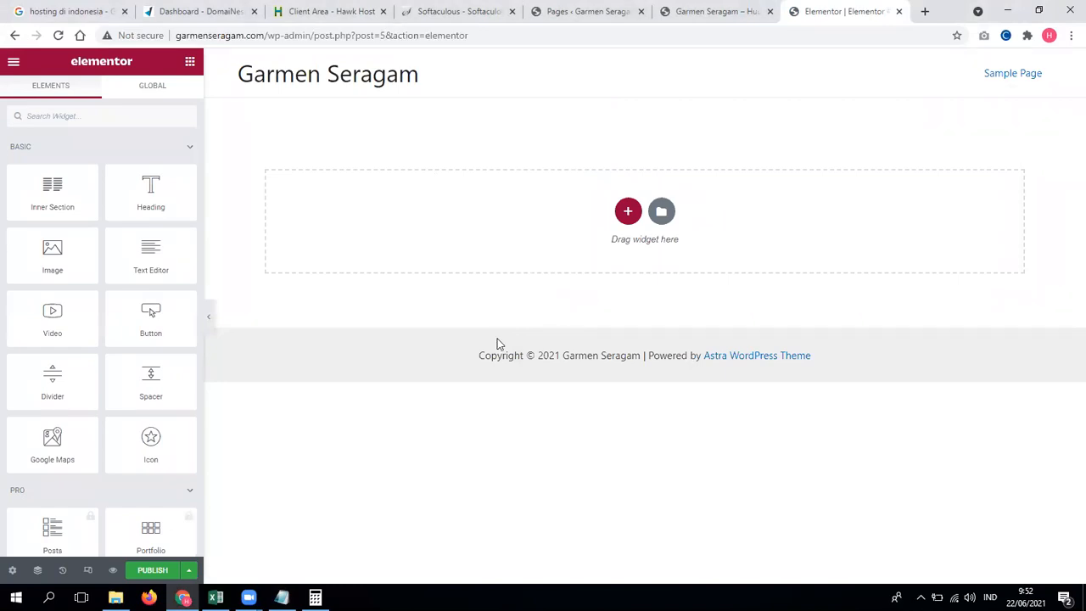
click(617, 7)
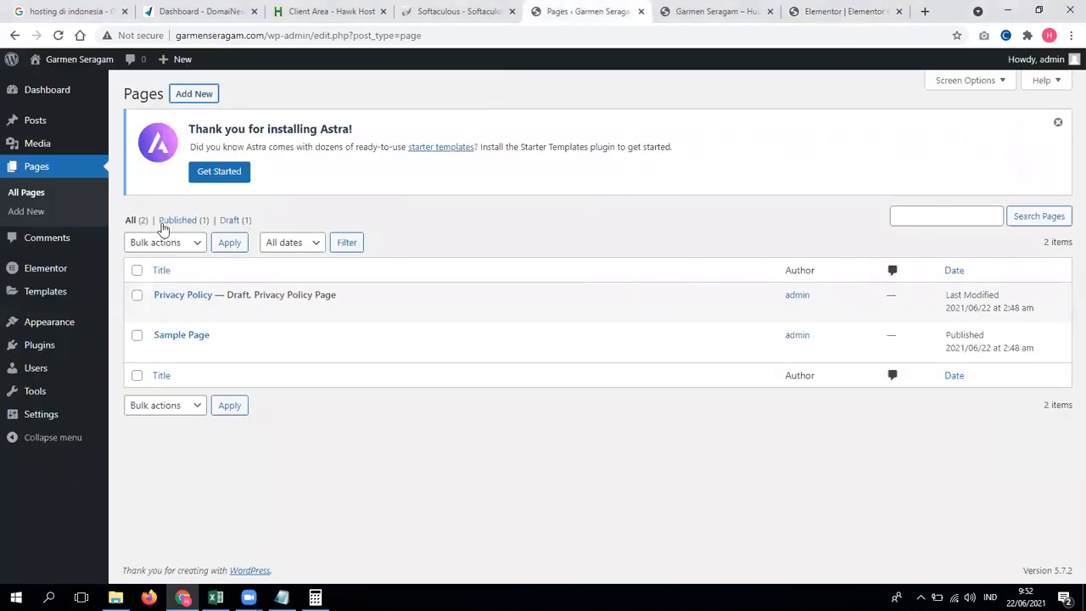
Step: Open another new-page form in a new tab, placed before the Elementor tab
right_click(200, 83)
right_click(195, 95)
click(231, 104)
drag(822, 7, 708, 42)
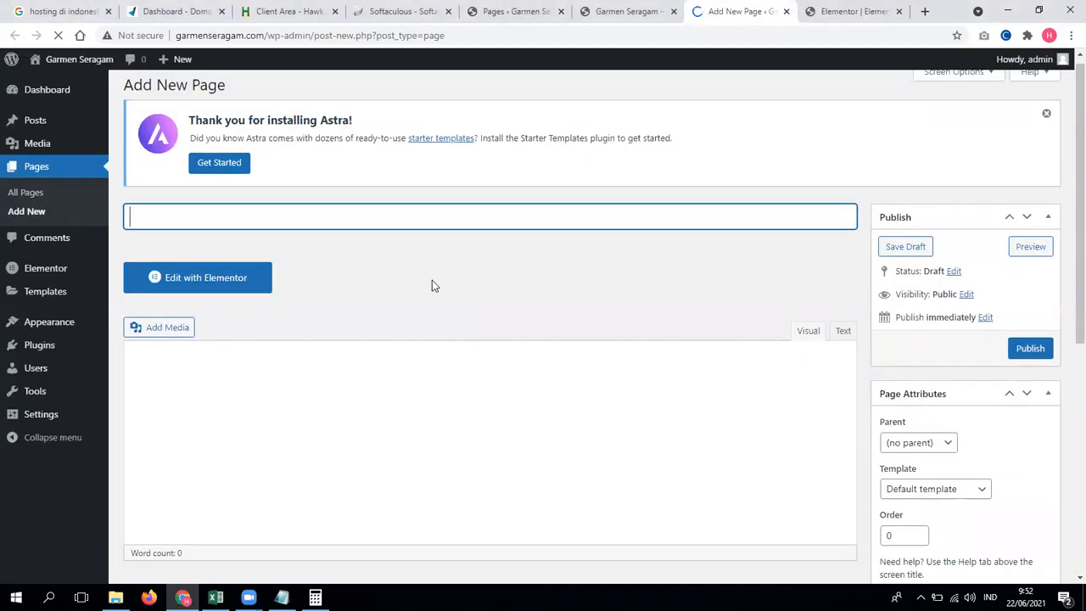
scroll(432, 282, down, 2)
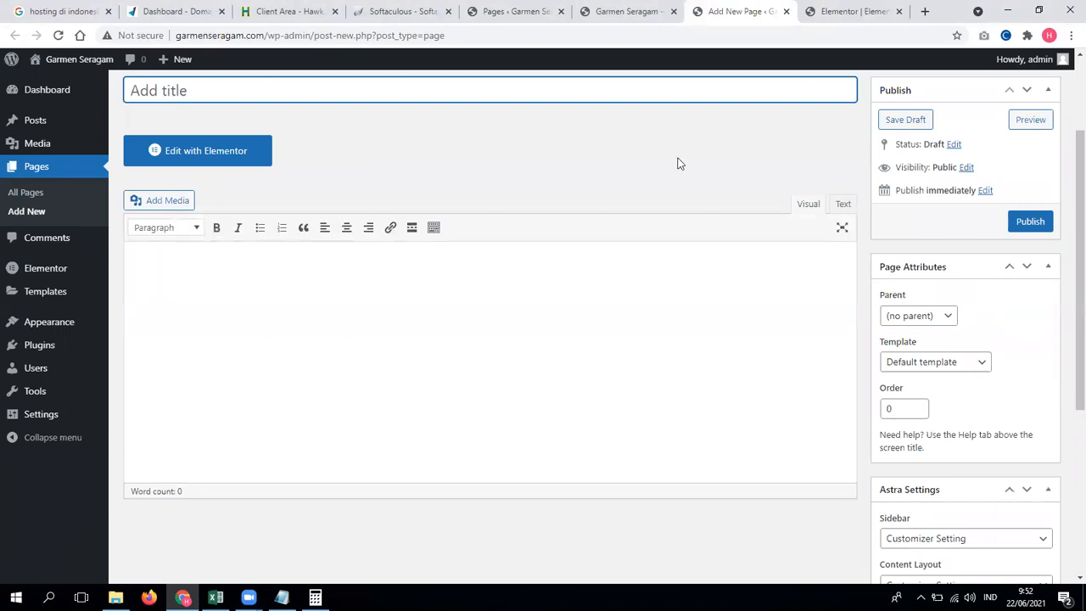
click(628, 11)
click(857, 10)
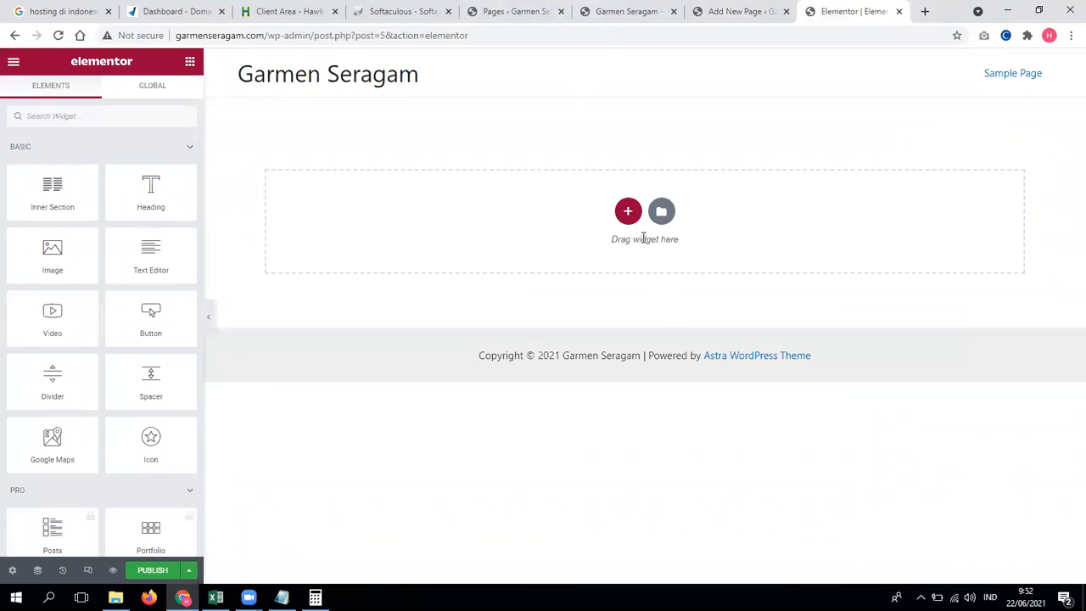
Step: Add an empty section and bring up the Elementor Library's Pages templates
click(629, 214)
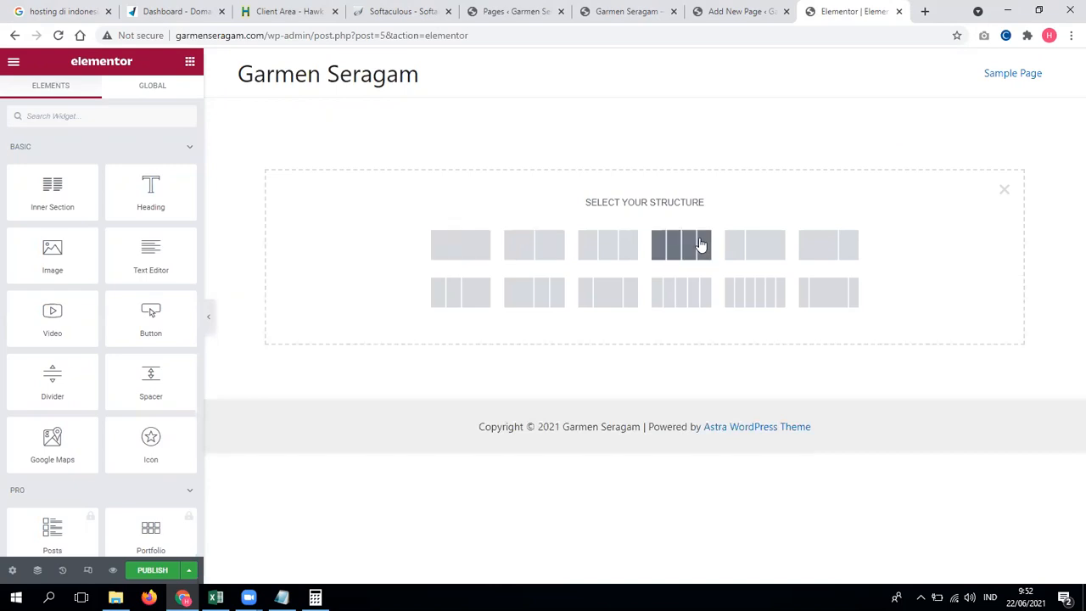
click(472, 256)
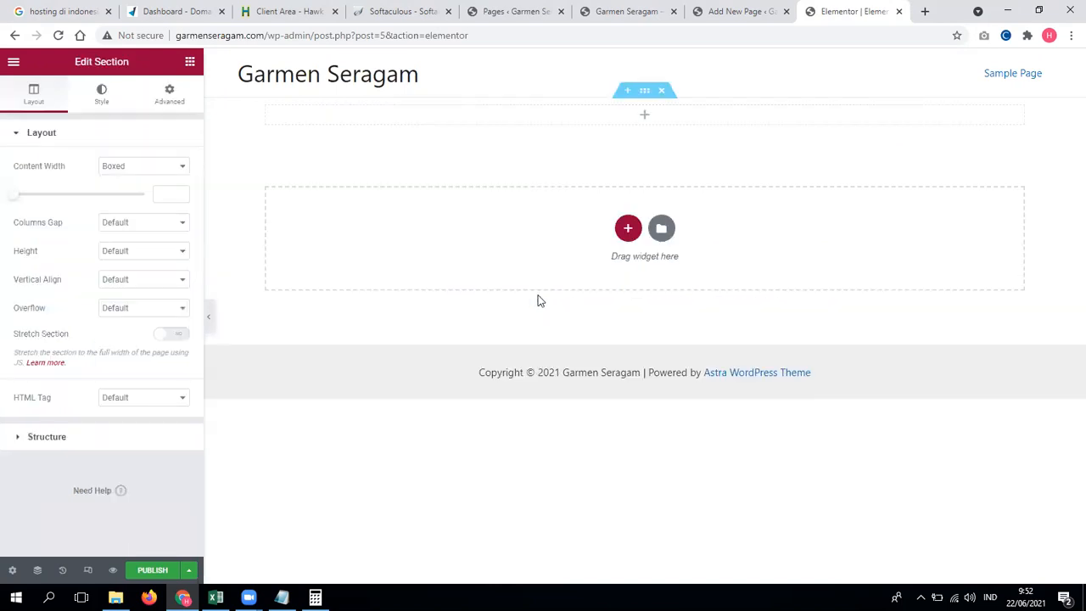
click(644, 118)
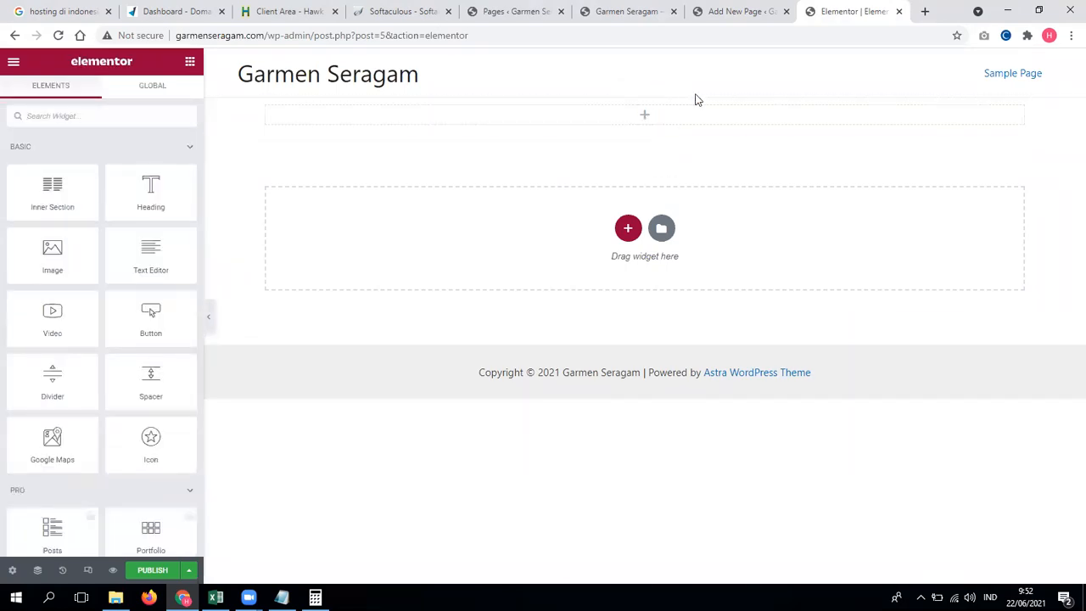
click(661, 228)
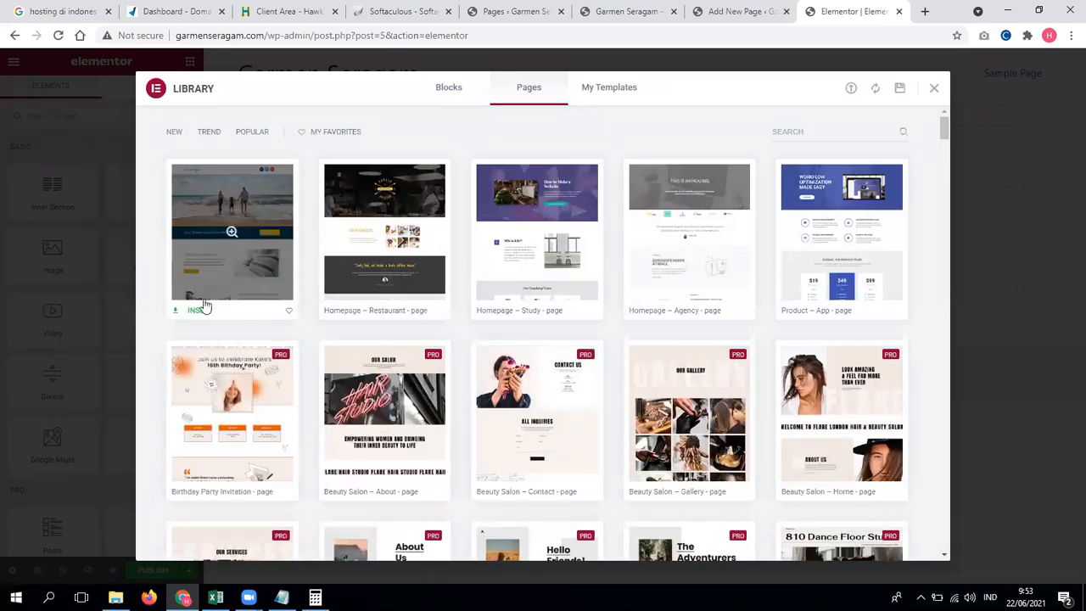
Step: Try inserting the beach hotel template, abandon the connect tab and reopen the library
click(193, 312)
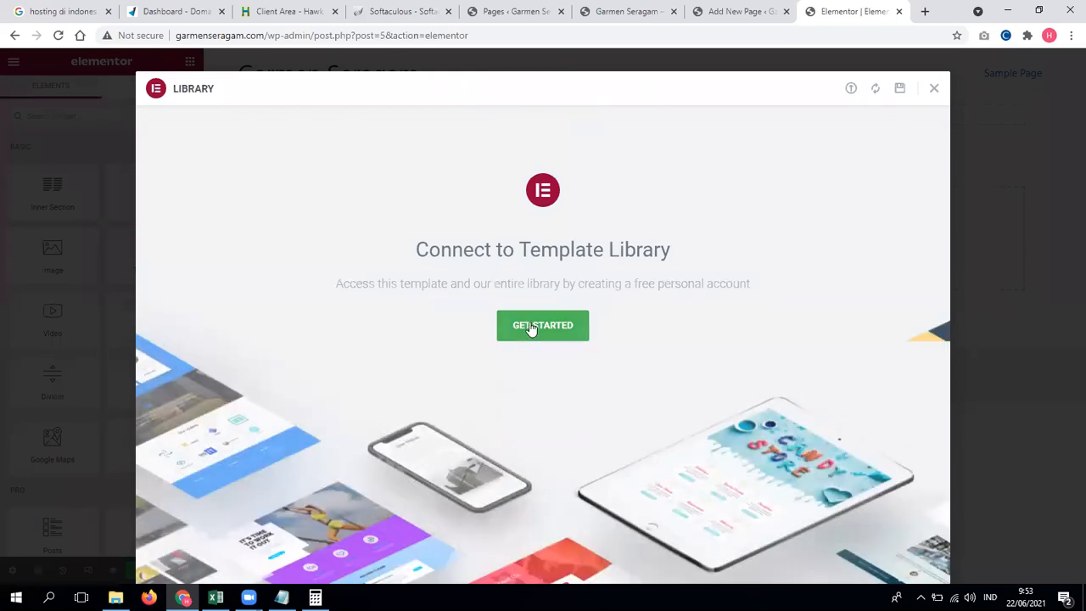
click(531, 328)
click(900, 12)
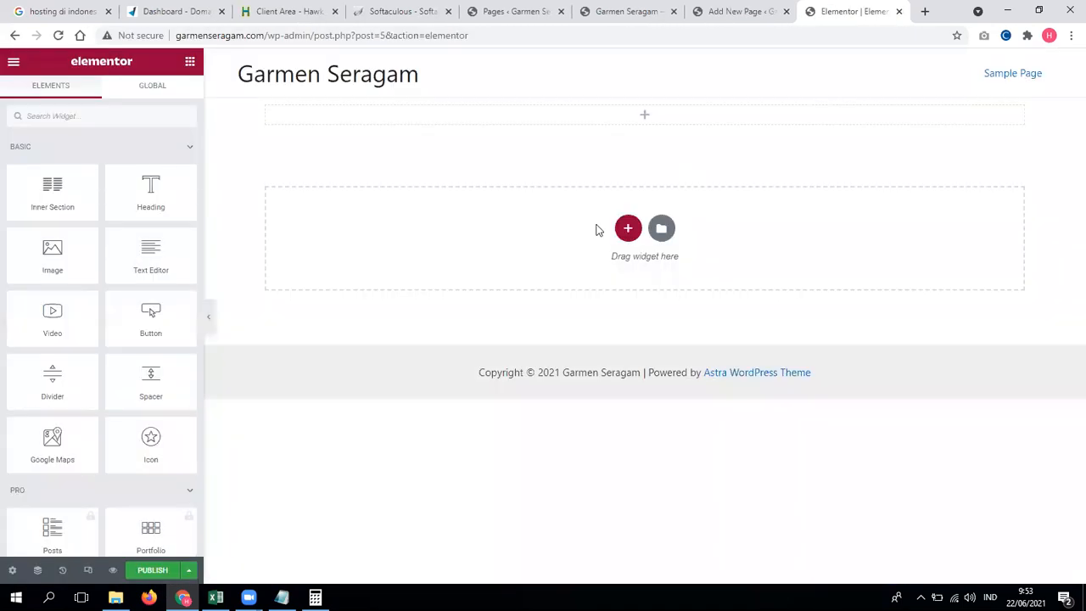
click(661, 227)
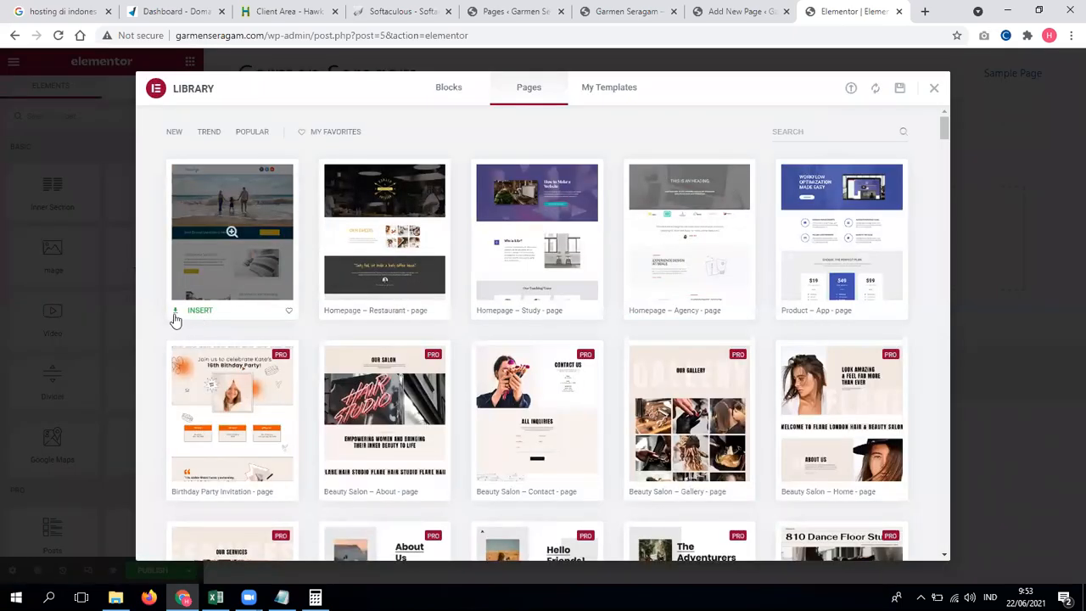
Step: Insert the beach hotel template again, logging in and connecting the site to the library
click(175, 314)
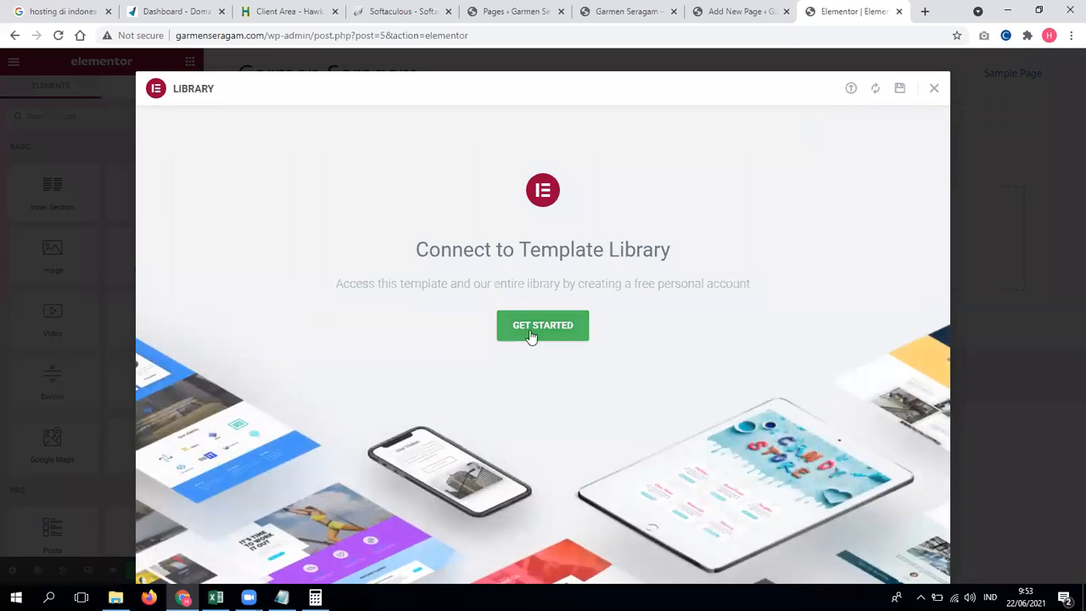
click(531, 334)
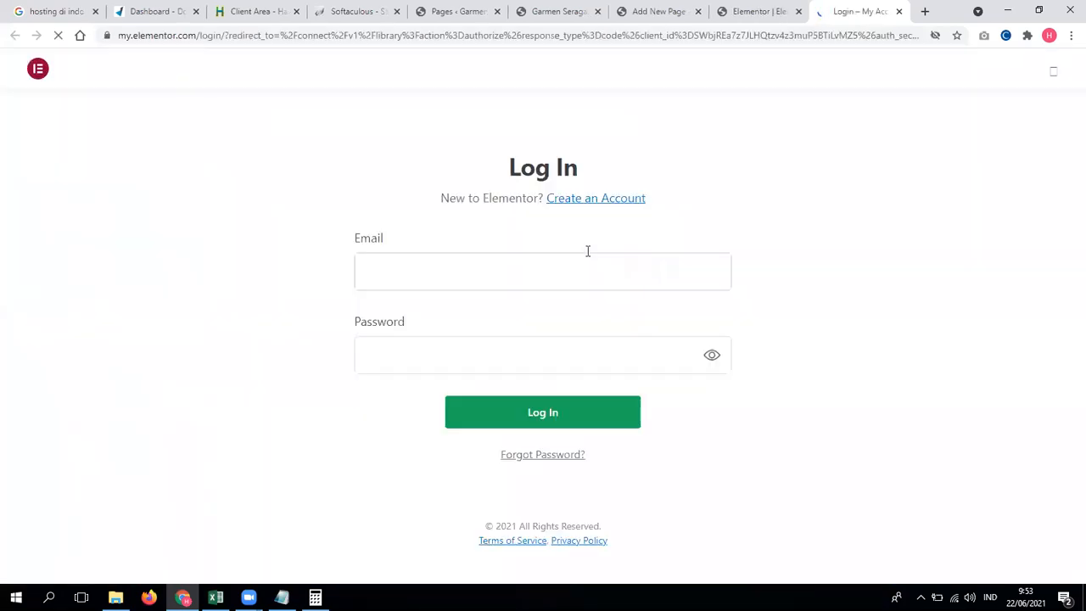
click(582, 414)
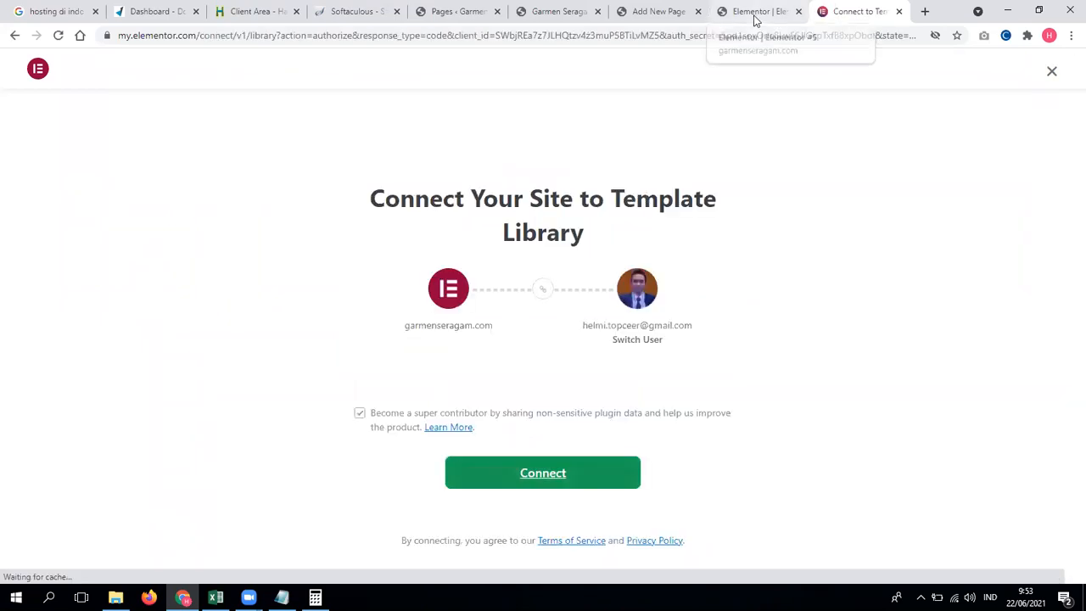
click(591, 466)
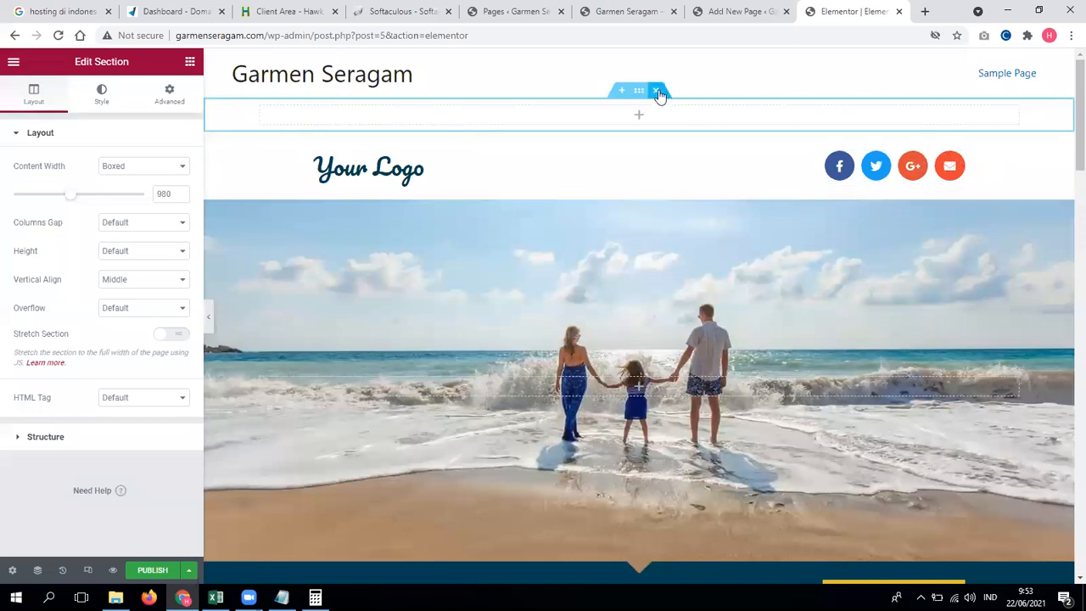
Step: Delete the empty top section and set the page layout to Elementor Full Width
click(655, 90)
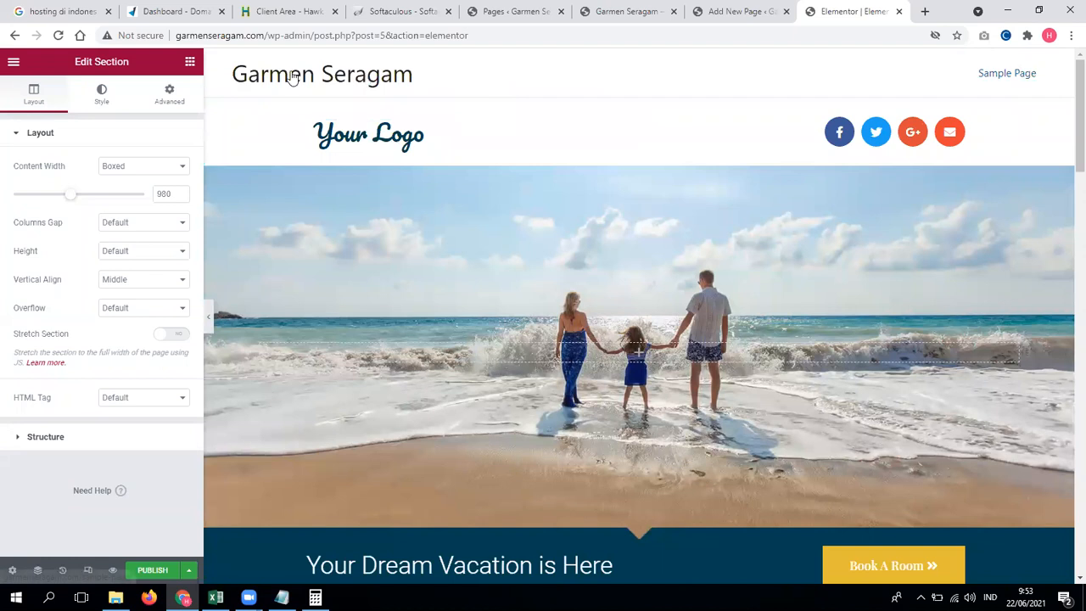
click(12, 569)
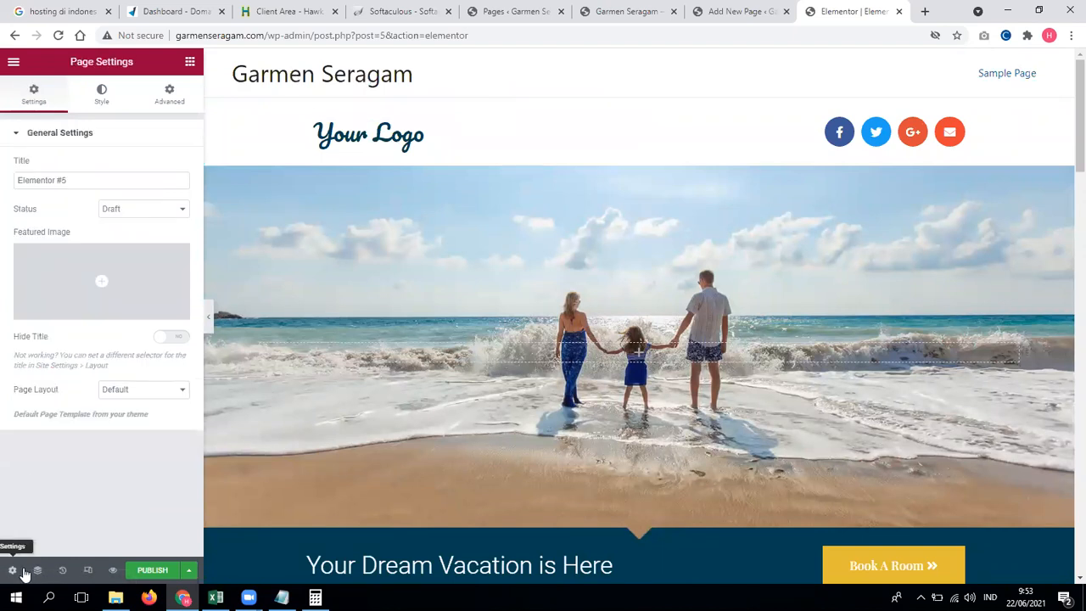
click(144, 393)
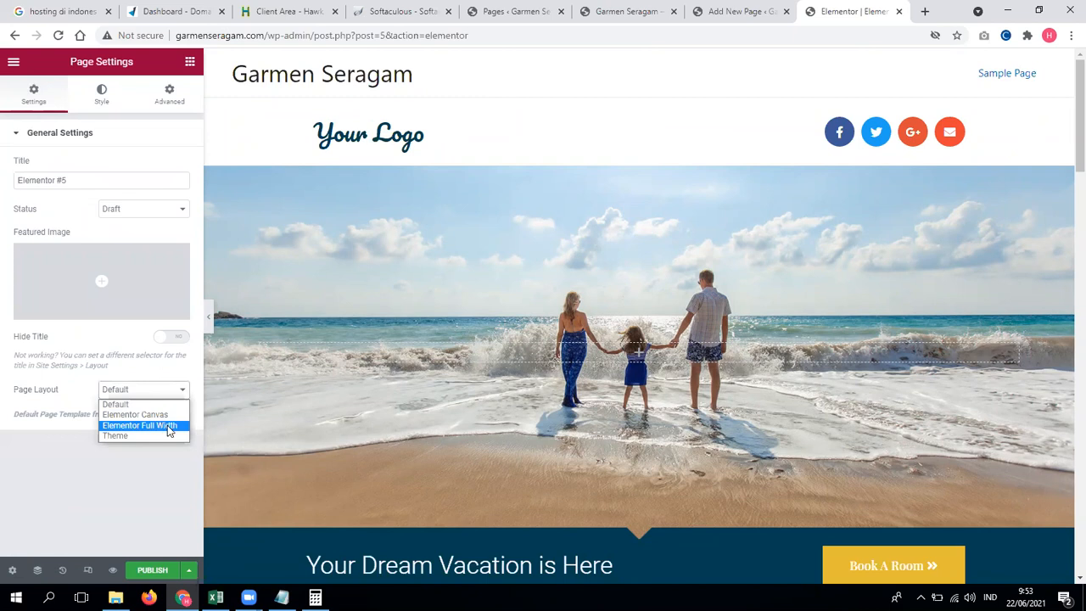
click(168, 426)
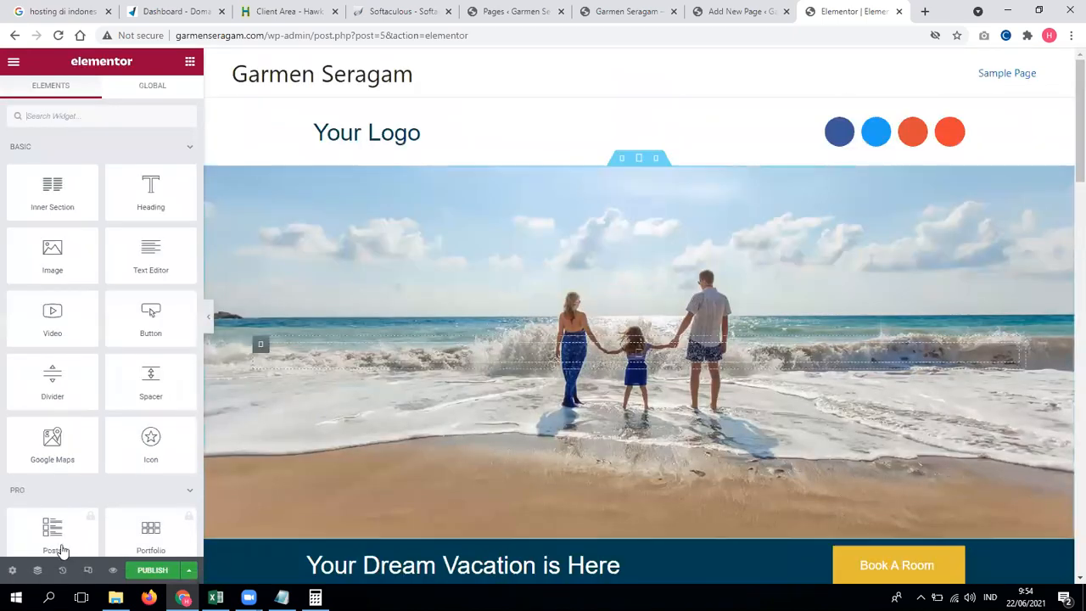
Step: Hide the page title and switch the page layout to Elementor Canvas
click(14, 571)
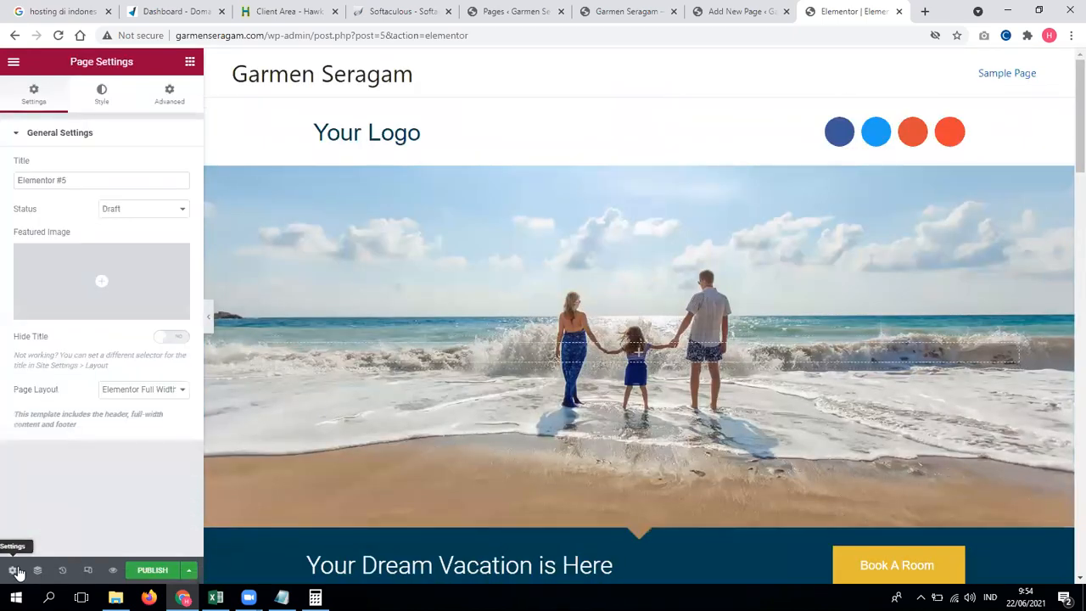
click(173, 338)
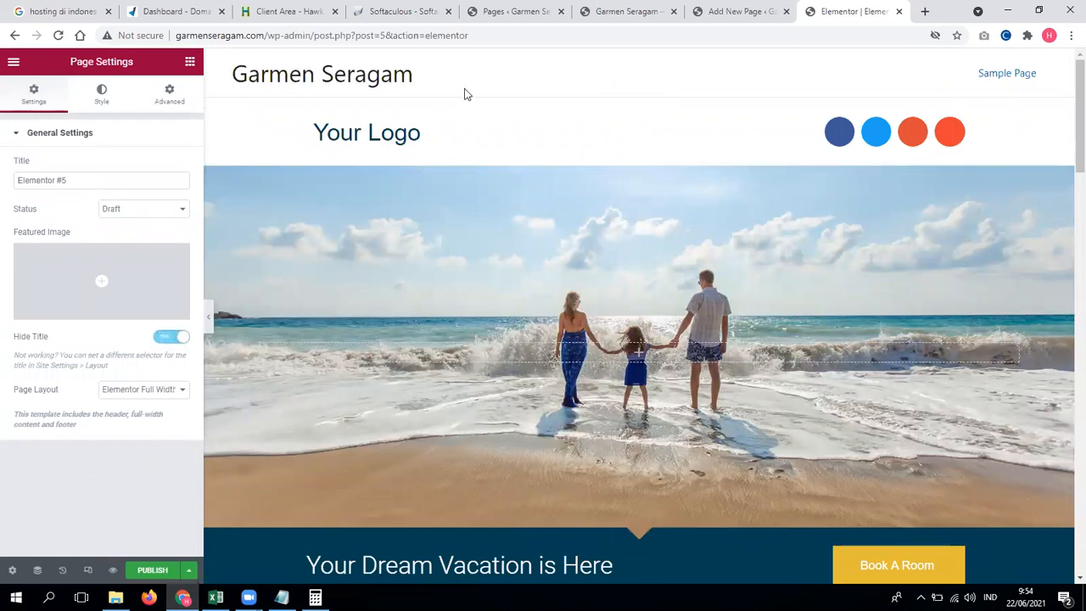
click(124, 392)
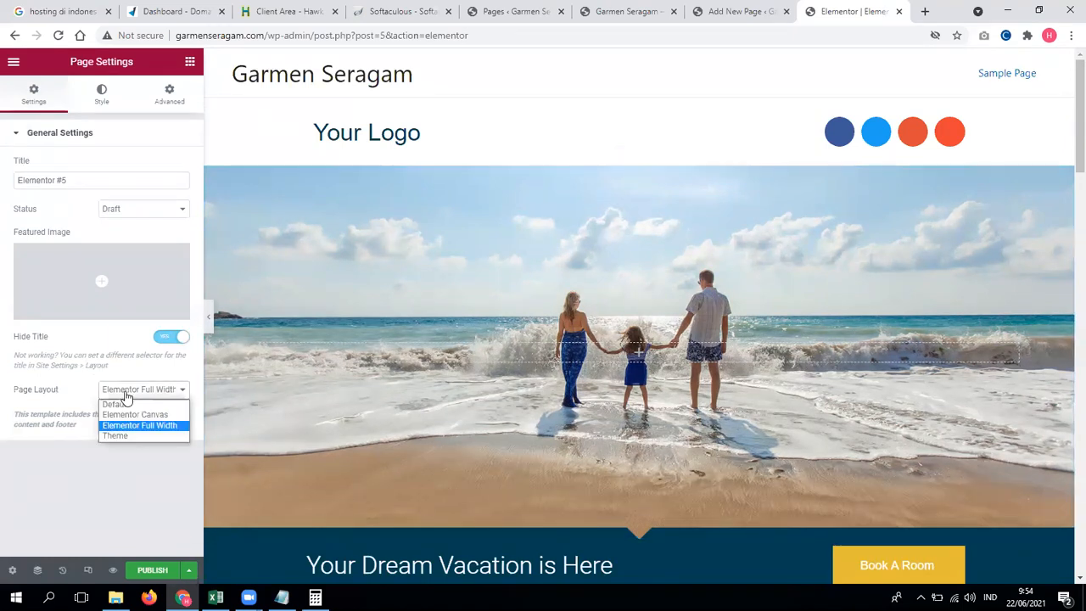
click(138, 414)
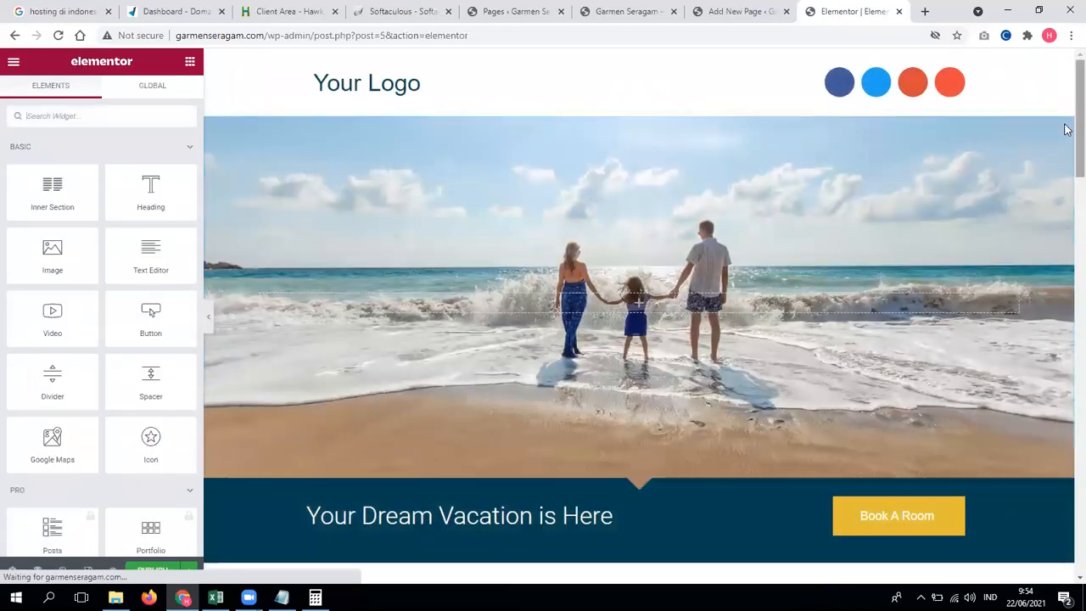
Step: Replace the Your Logo text with the Kelpin Ganteng phrase and copy it
drag(1078, 128, 1066, 73)
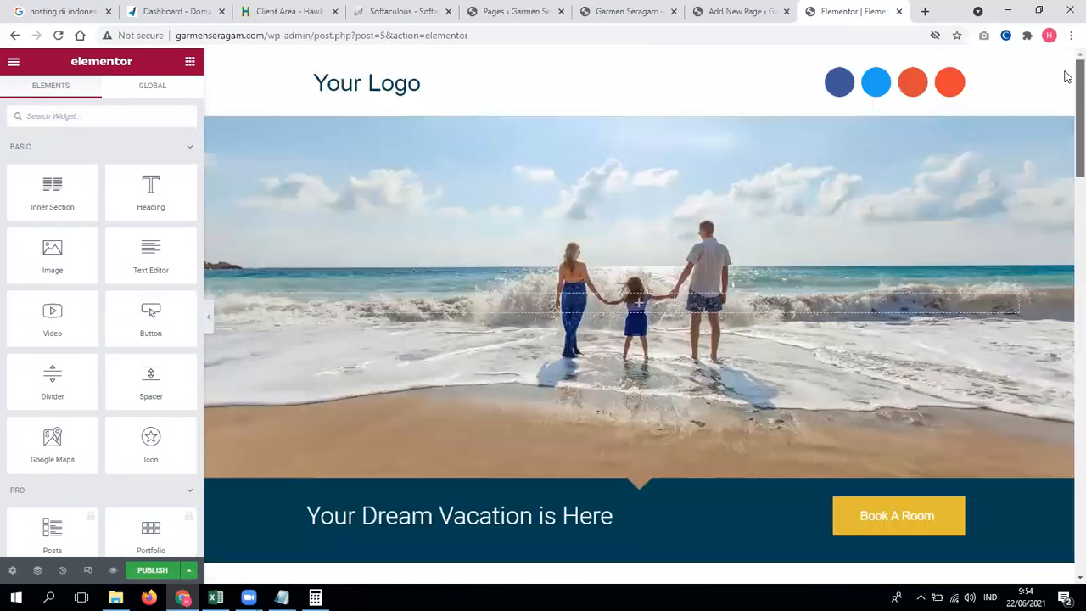
click(376, 86)
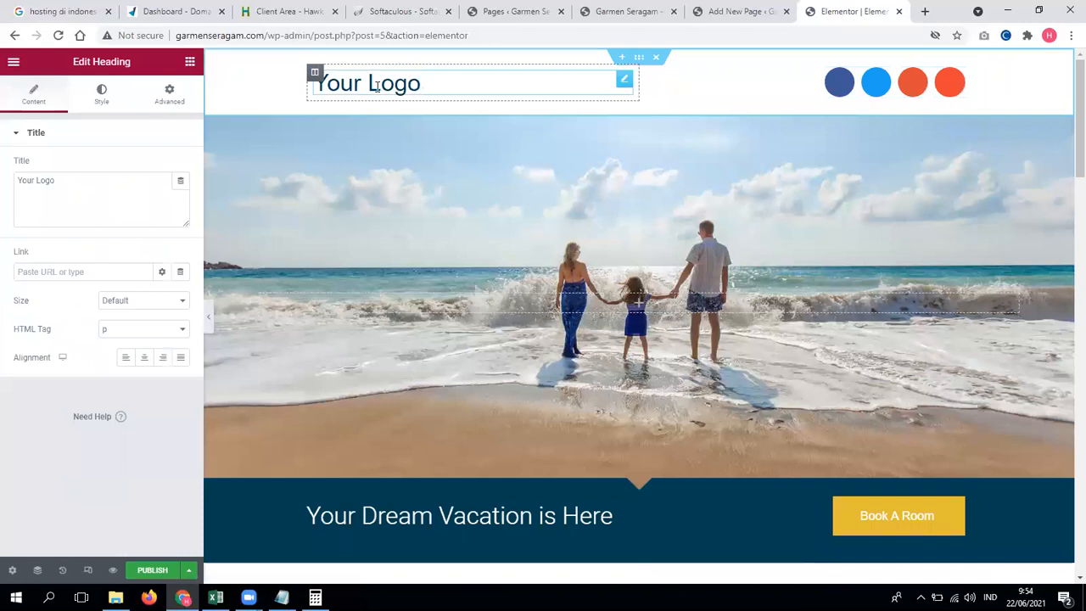
key(ctrl+a)
key(BackSpace)
text(Kelpoin Ganten)
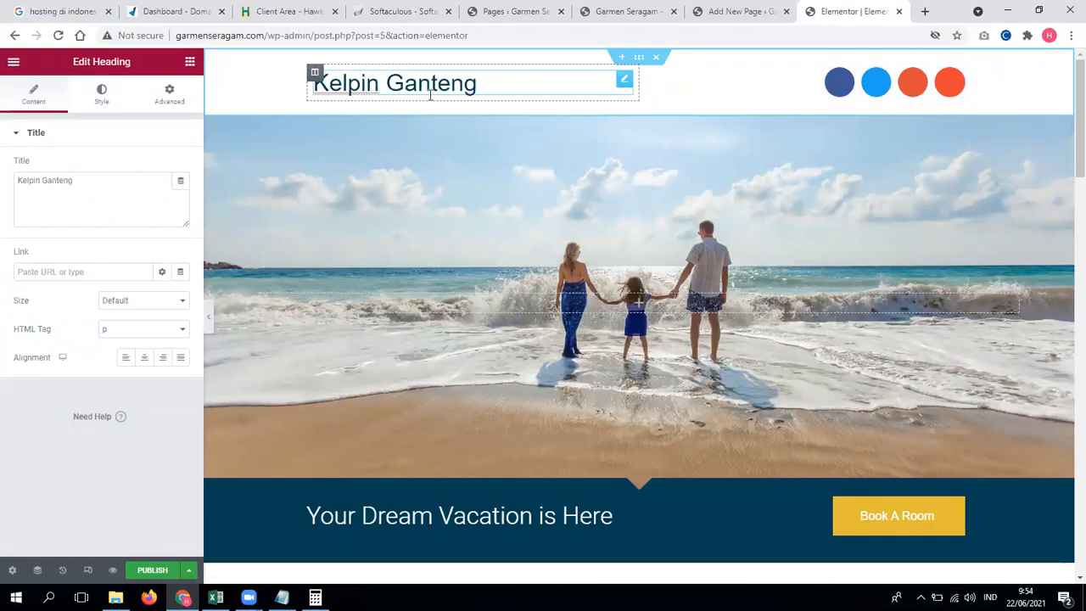
key(ctrl+a)
key(ctrl+c)
Step: Replace the banner headline with the copied Kelpin Ganteng phrase
click(452, 515)
key(ctrl+a)
key(ctrl+v)
scroll(478, 512, down, 1)
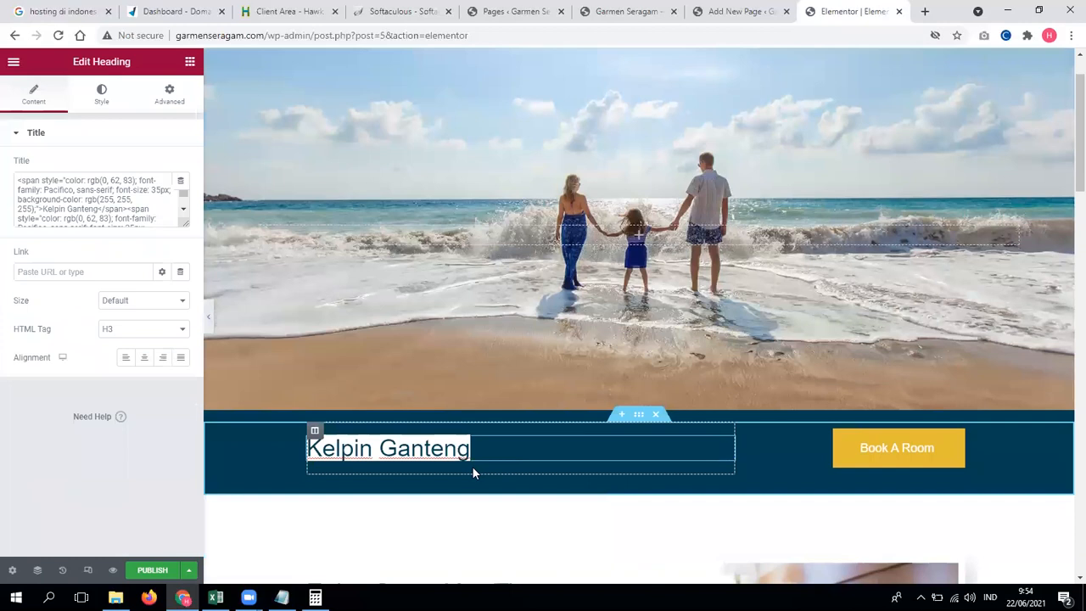
key(ctrl+z)
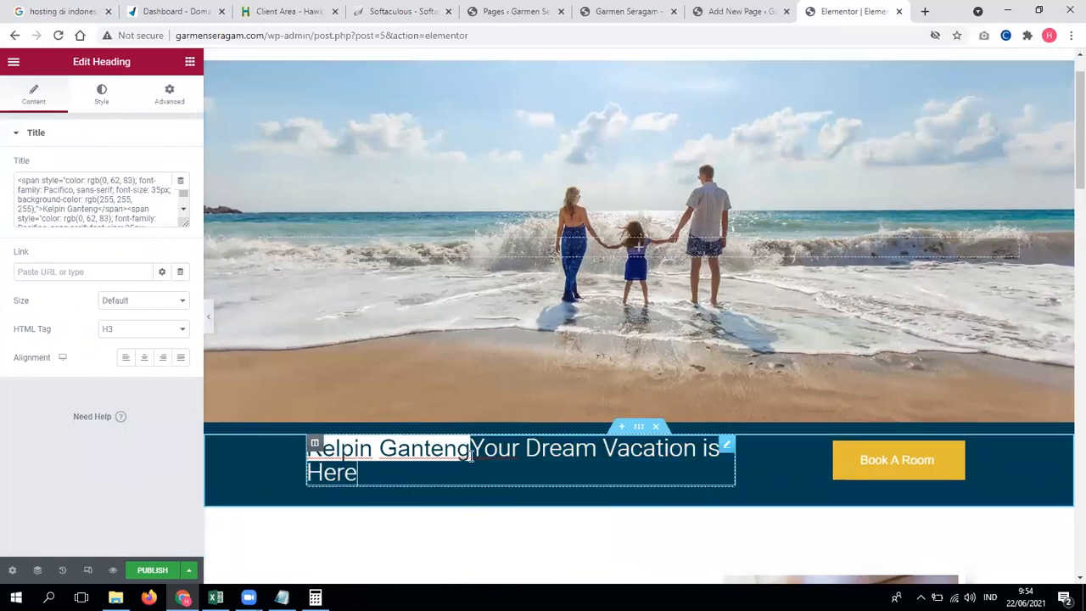
drag(471, 456, 307, 454)
key(BackSpace)
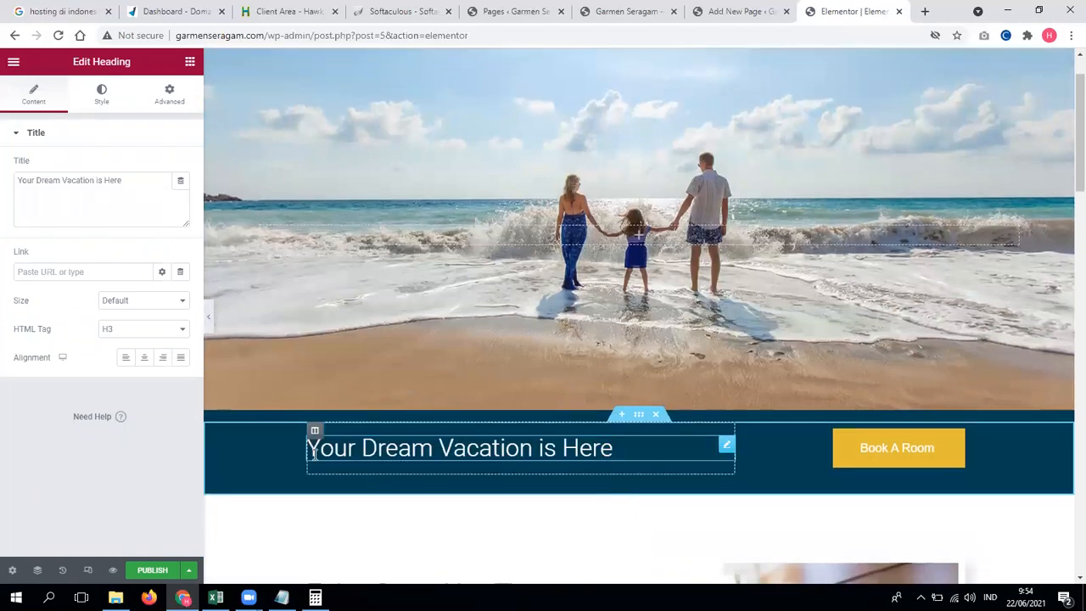
click(399, 448)
double_click(399, 448)
click(141, 185)
key(ctrl+a)
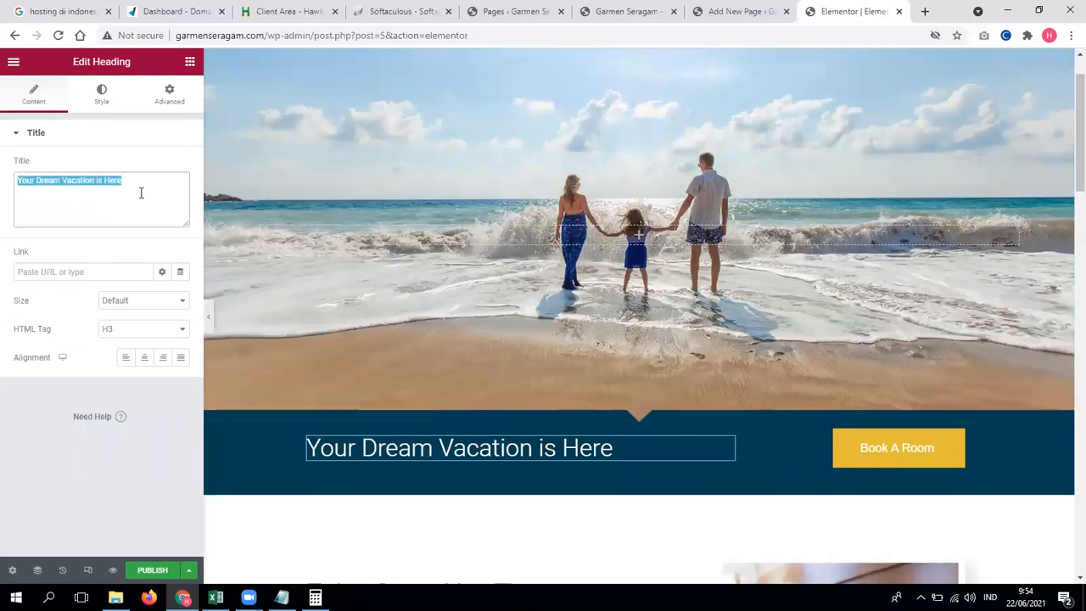
key(ctrl+v)
scroll(505, 449, down, 4)
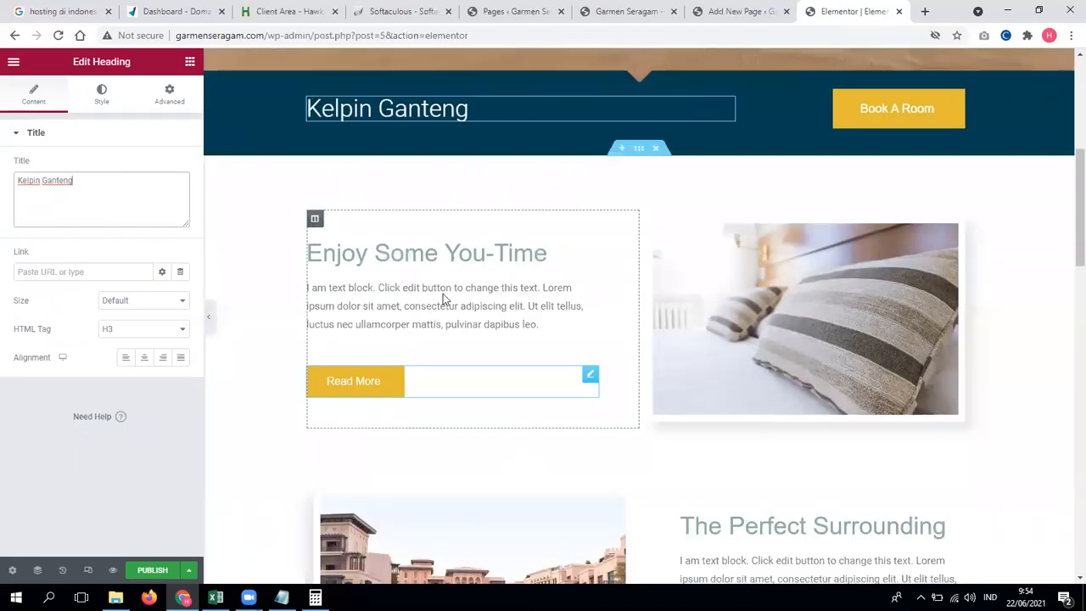
Step: Replace the Enjoy Some You-Time heading and its paragraph with the copied phrase
click(425, 254)
click(90, 194)
key(ctrl+a)
key(ctrl+v)
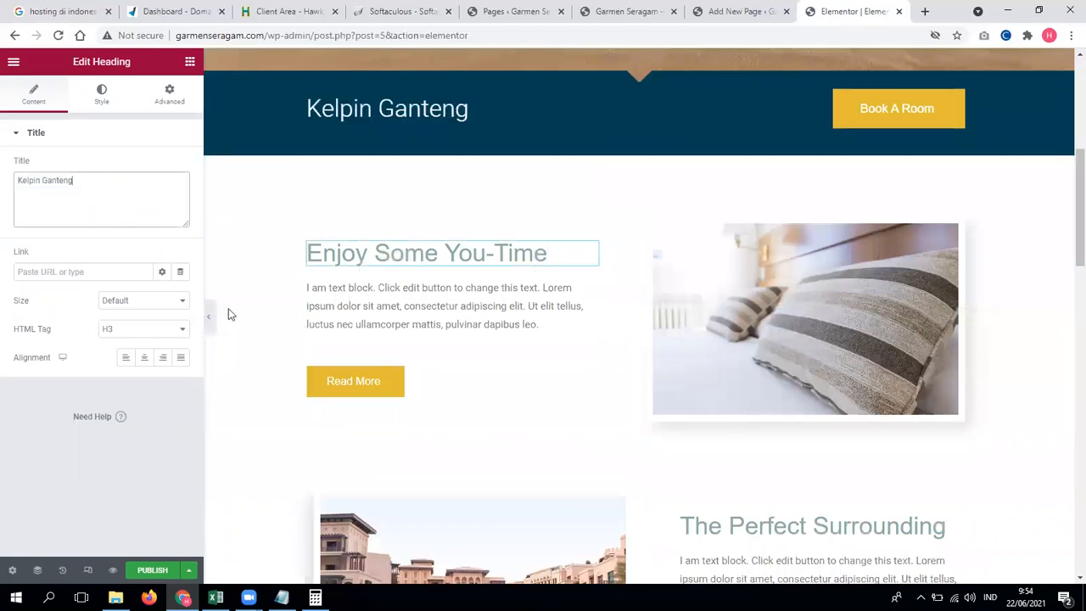
click(339, 309)
click(87, 260)
key(ctrl+a)
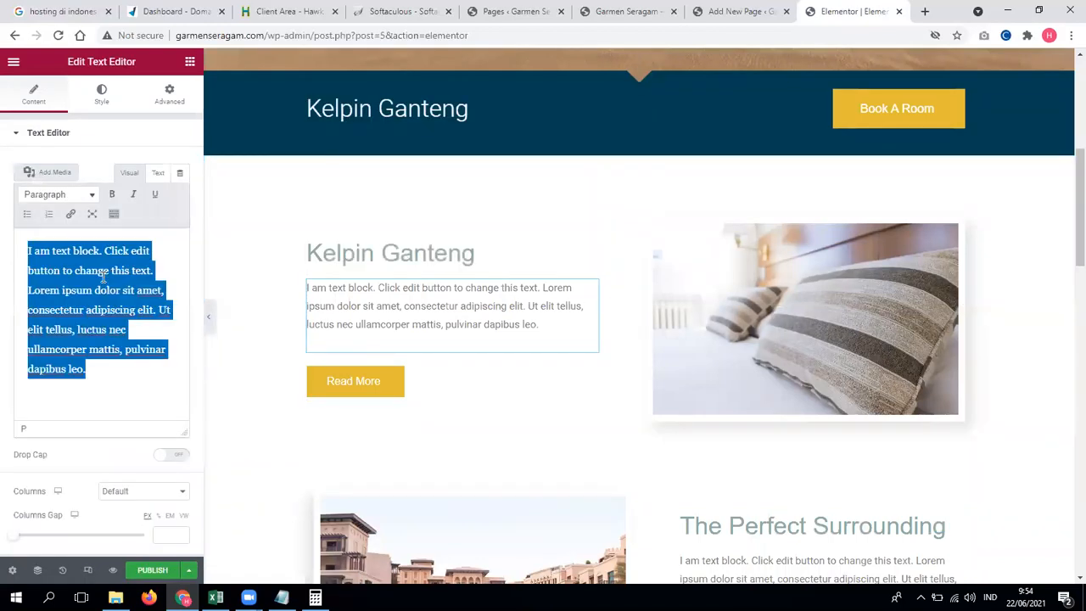
key(ctrl+v)
Step: Relabel the Read More button as 'Yuk Nikah sama Gw'
click(376, 370)
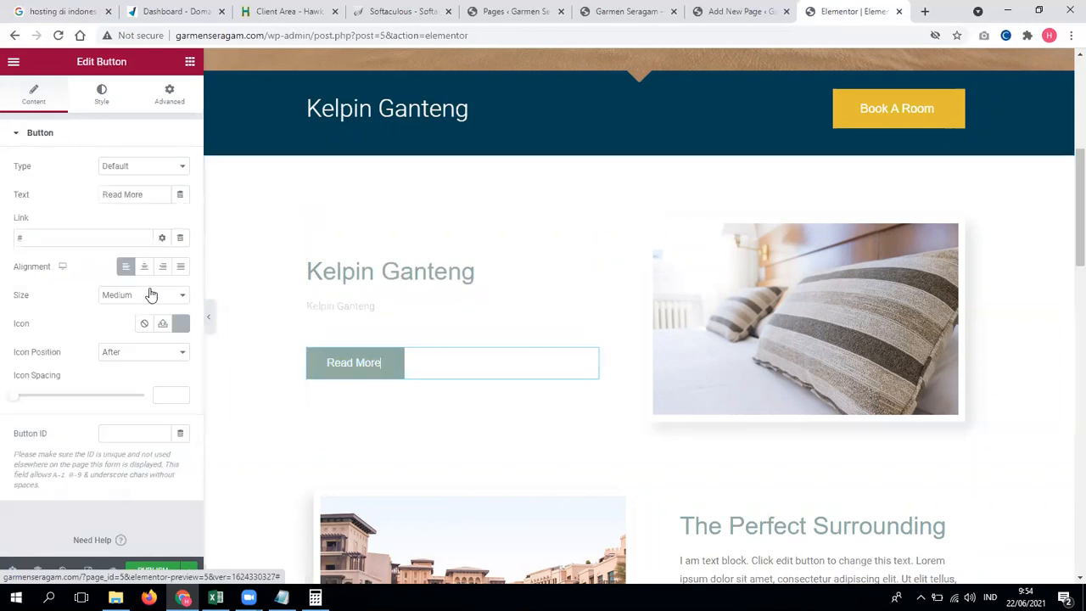
drag(158, 194, 98, 195)
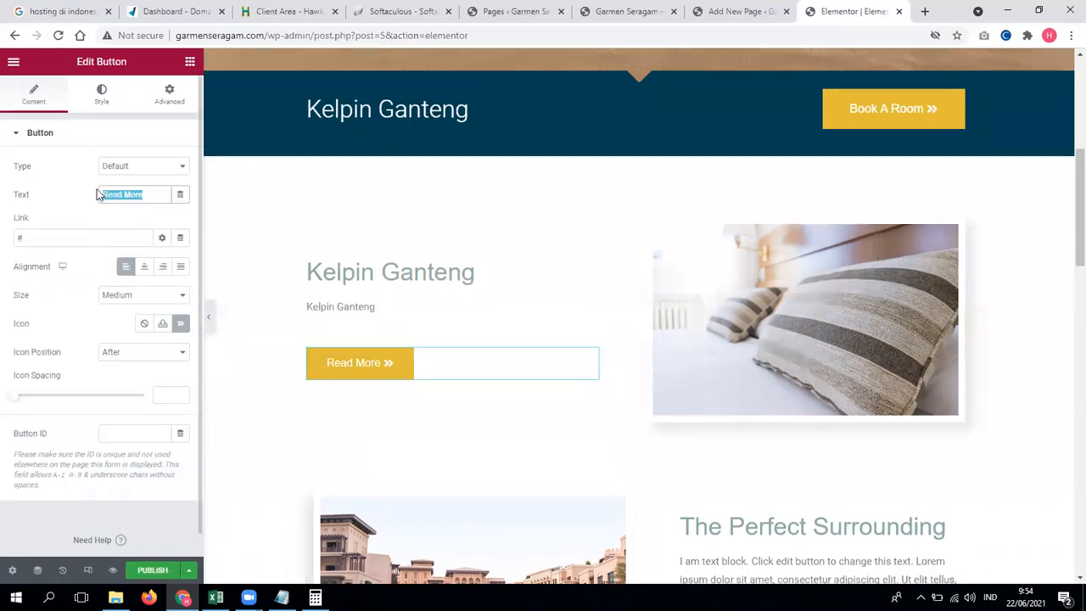
text(Yuk Ni)
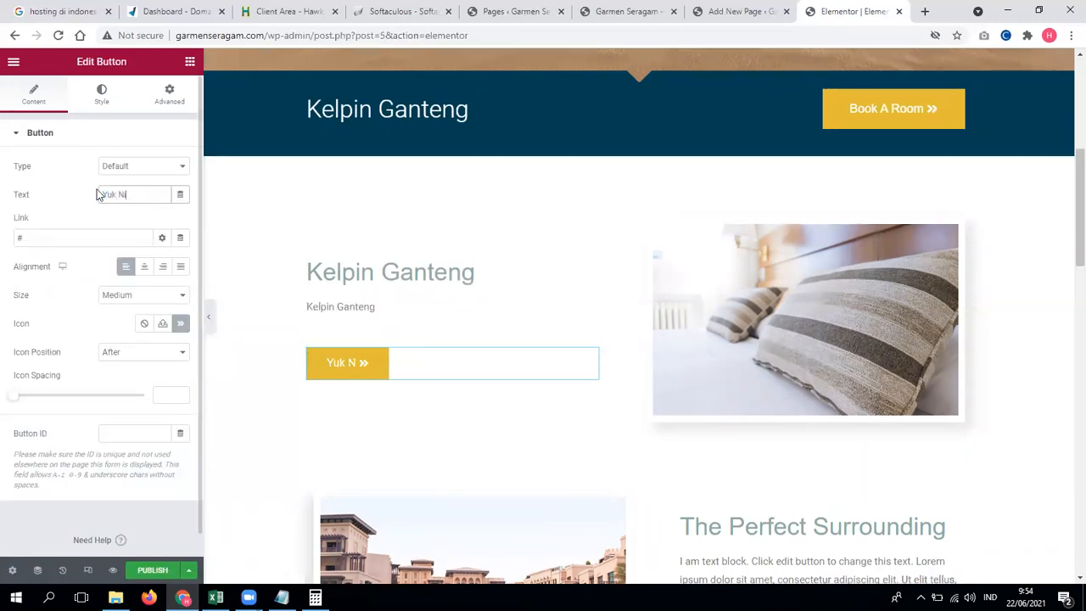
text(kah sama Gu)
key(BackSpace)
text(w)
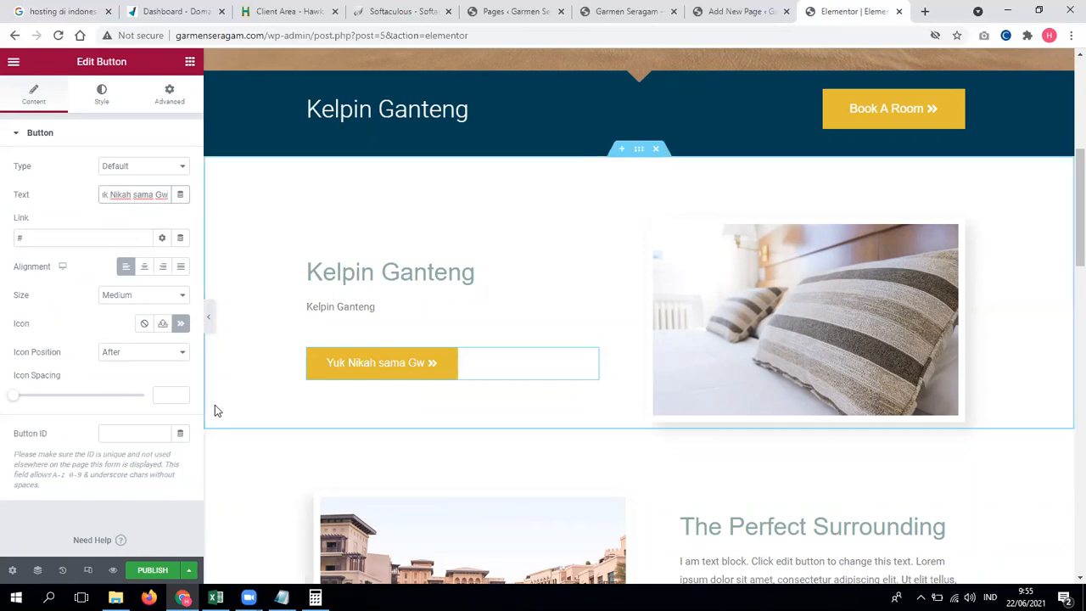
Step: Publish the Elementor page, load Settings > General, and open a blank browser tab
click(170, 570)
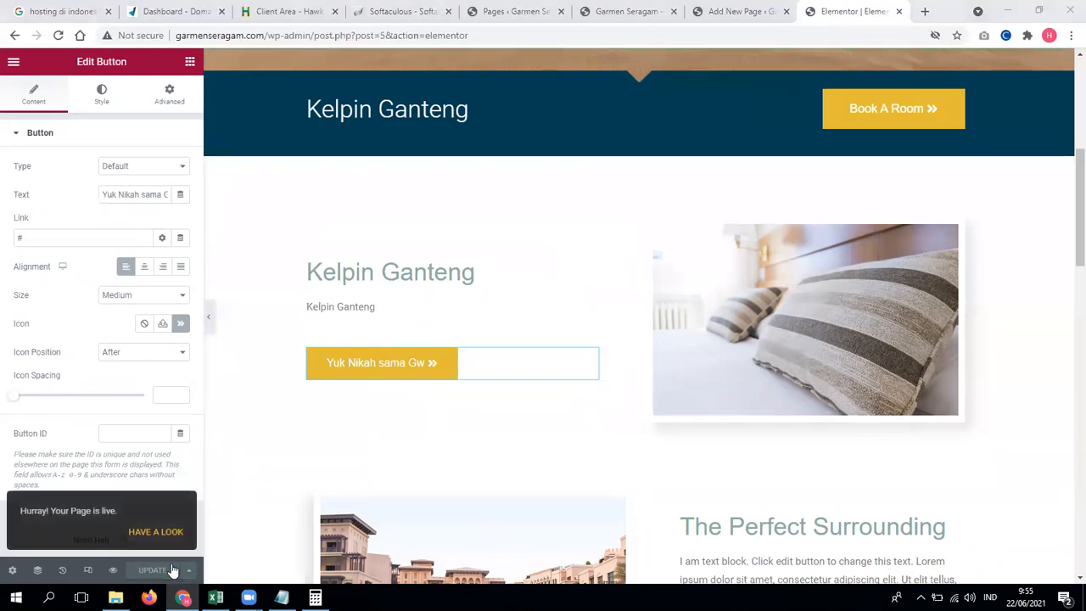
click(517, 11)
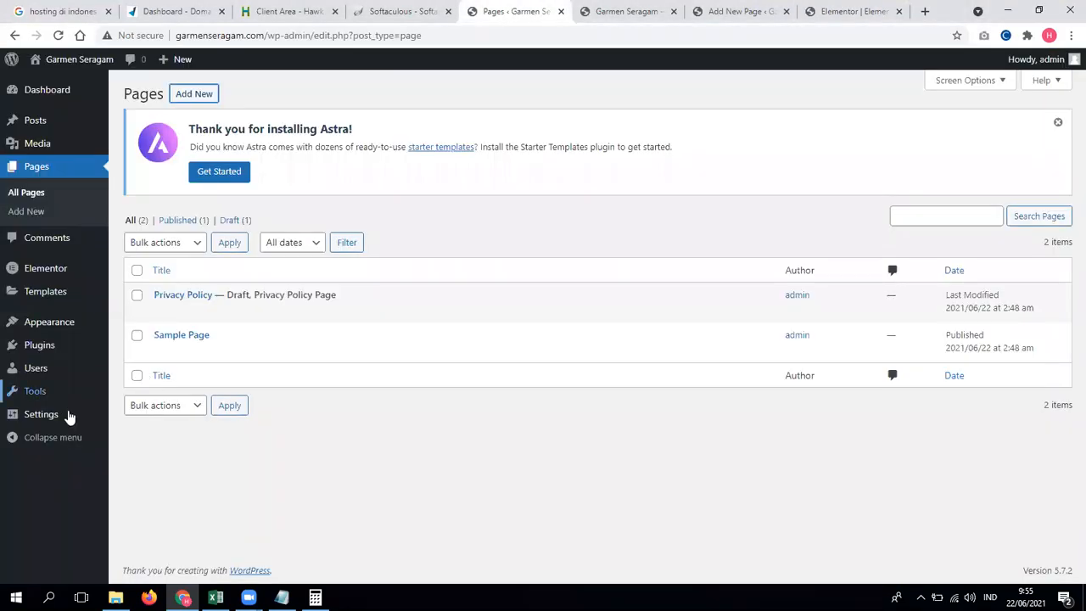
mouse_move(51, 416)
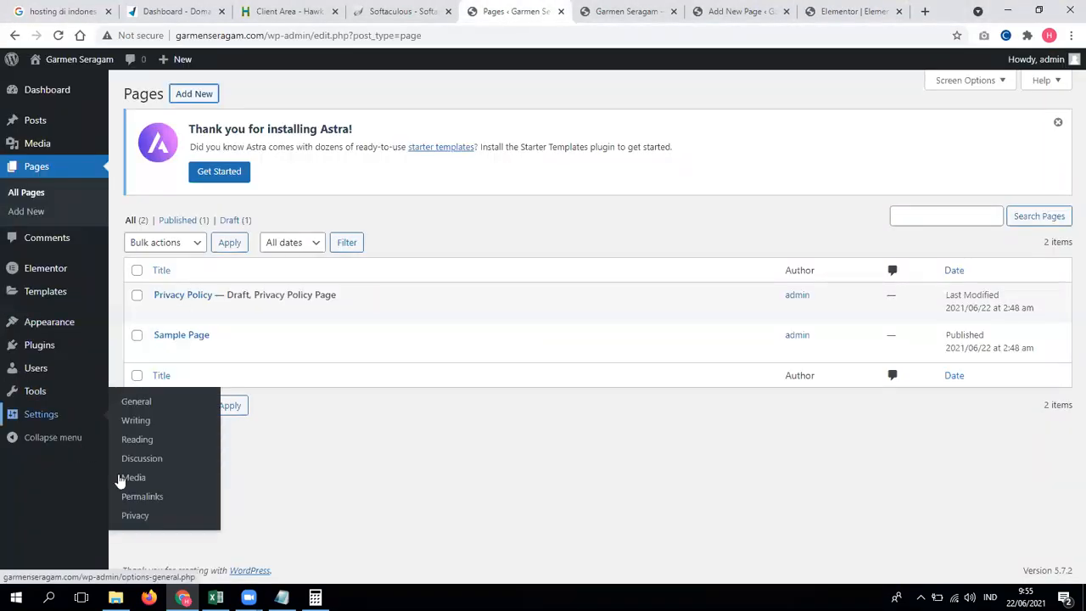
click(143, 409)
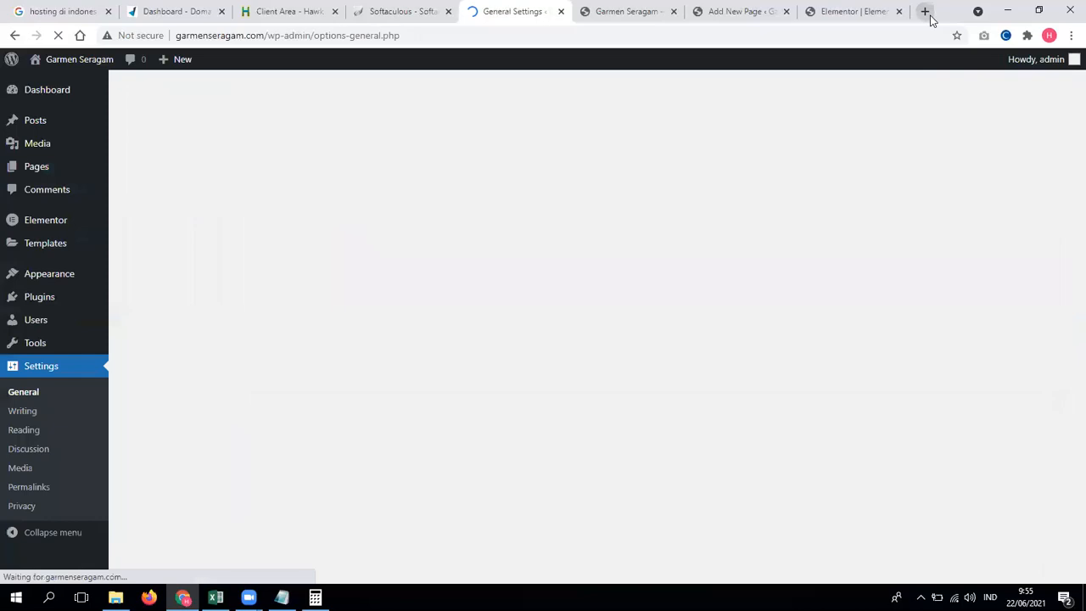
click(925, 11)
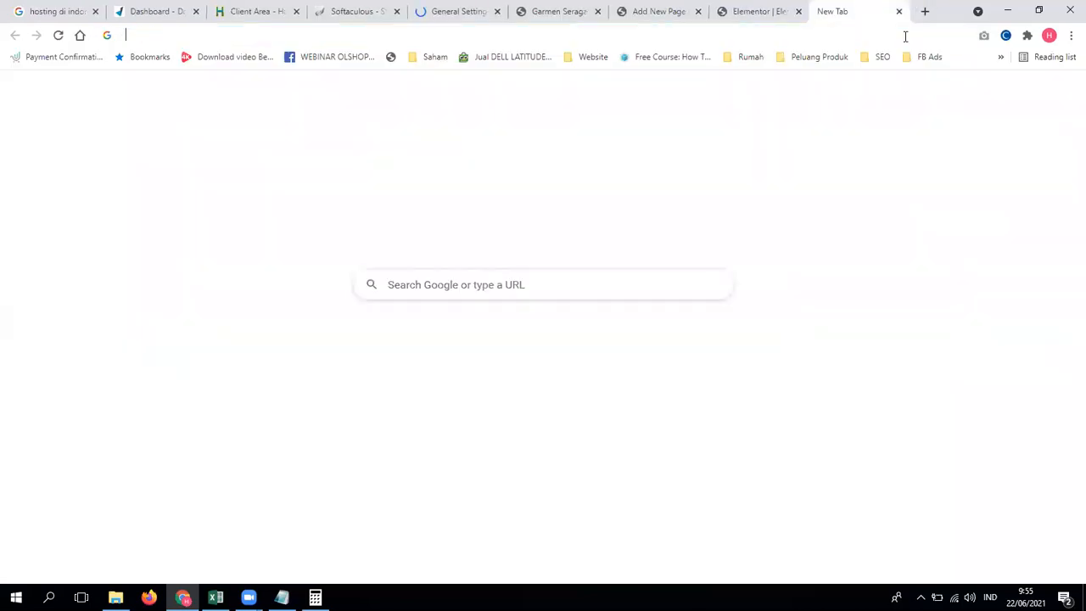
Step: Search Google for 'kelpin' in the new tab
click(905, 36)
text(kelpo)
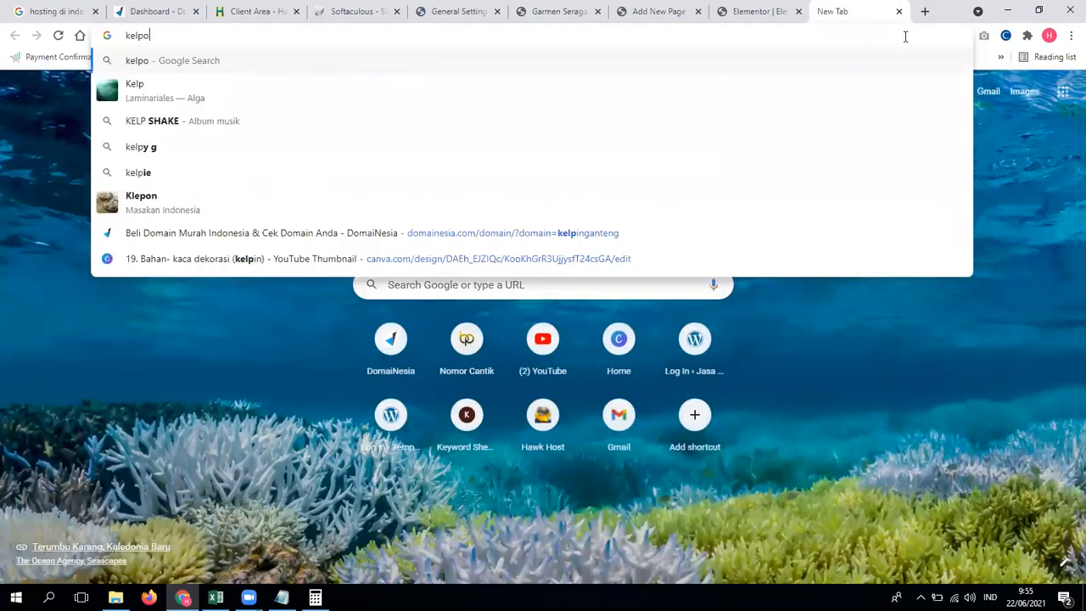
key(BackSpace)
text(in)
key(Return)
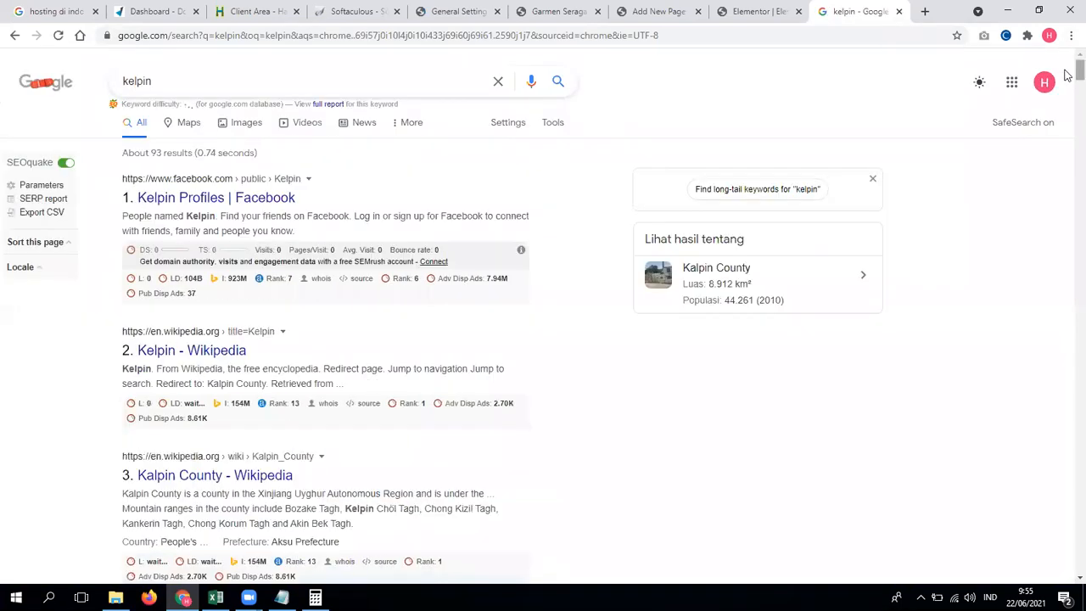
scroll(1068, 94, down, 15)
Step: Repeat the 'kelpin' search in an incognito window, then close that window
click(1071, 35)
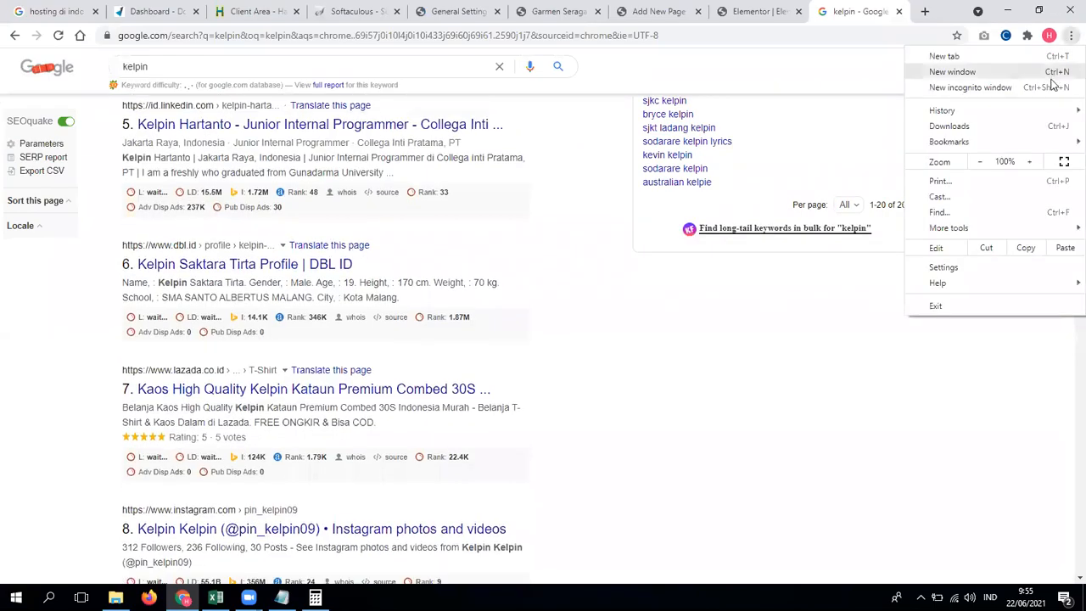
click(1052, 87)
text(kelpo)
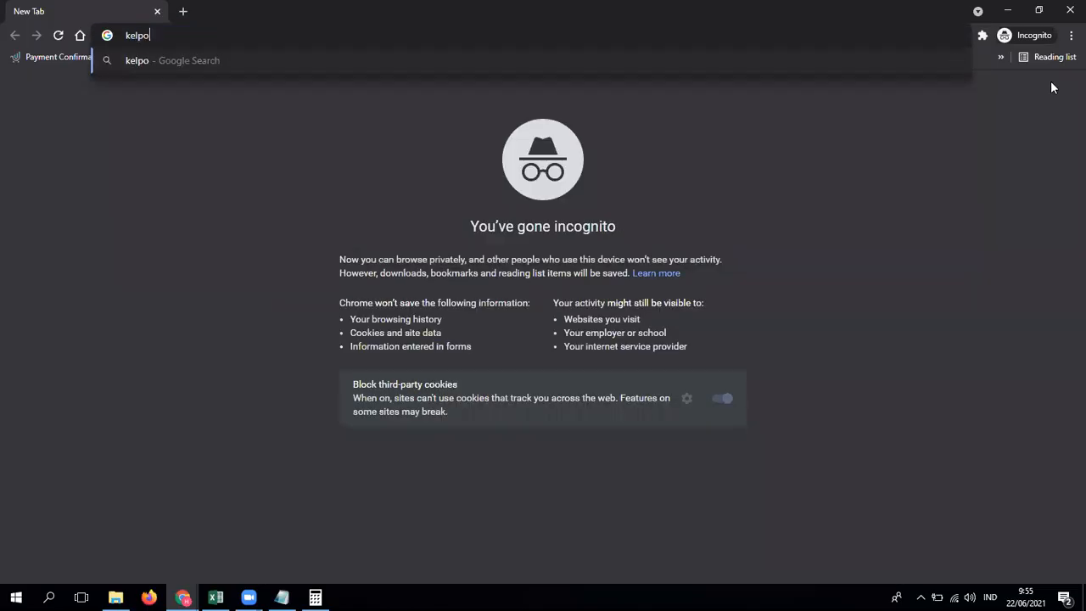
key(BackSpace)
text(in)
key(Return)
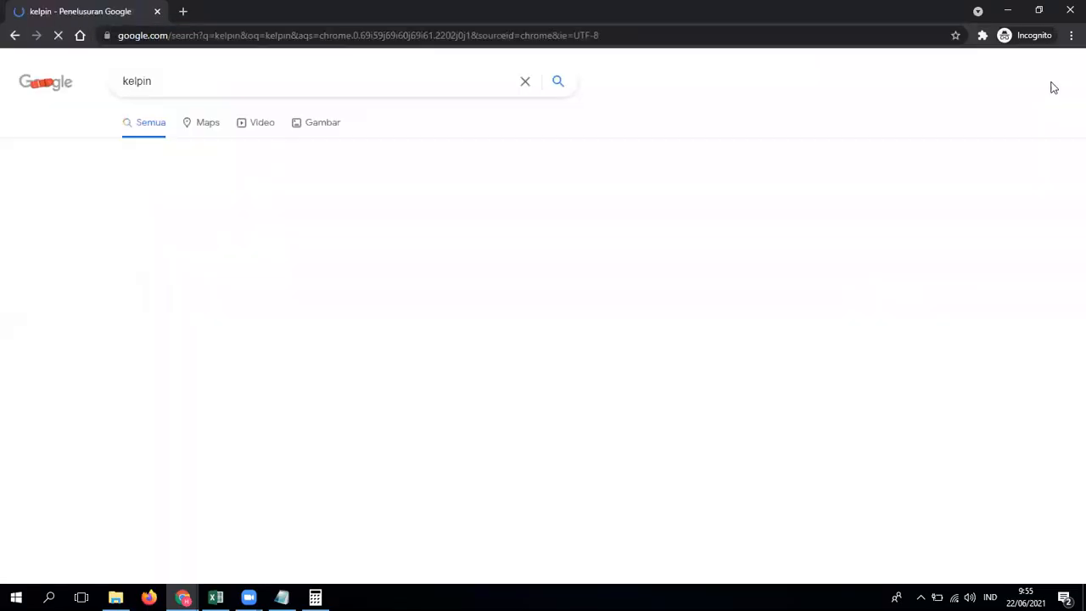
scroll(1067, 135, down, 1)
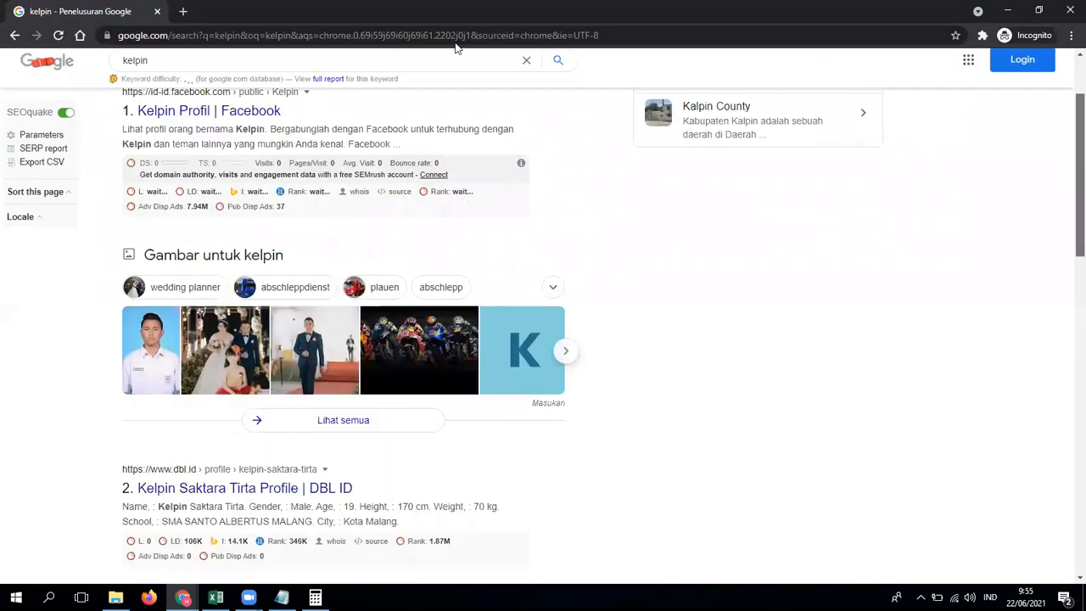
scroll(1064, 308, down, 15)
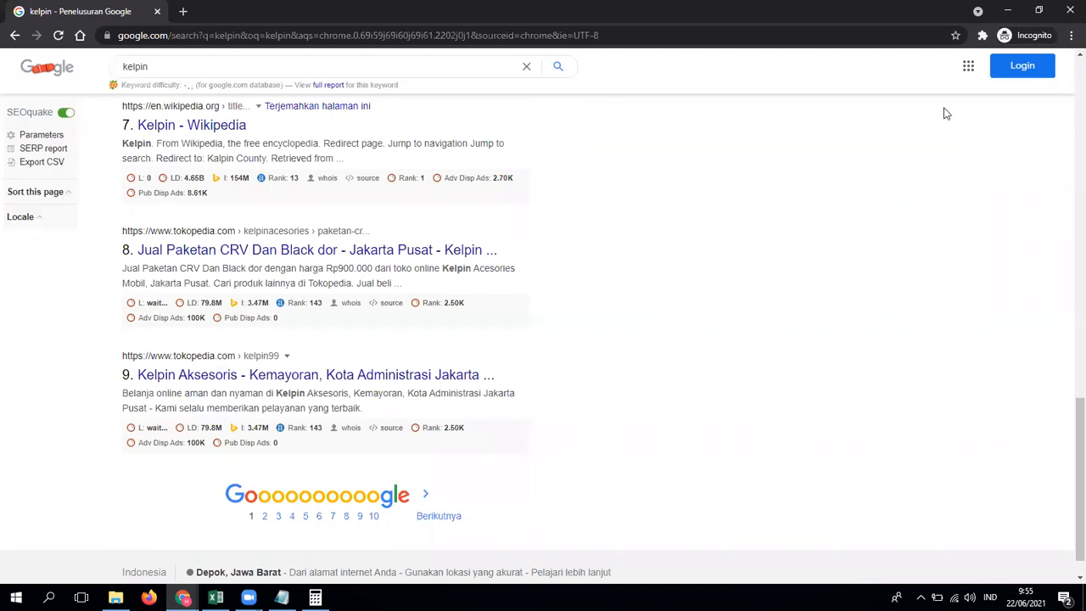
click(1067, 14)
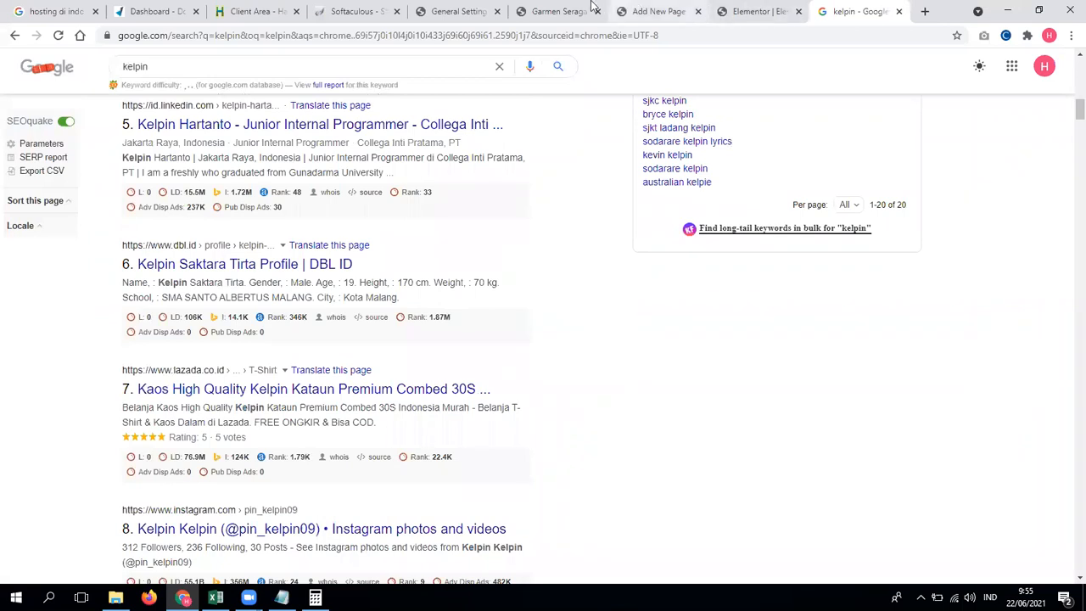
click(556, 11)
Step: Make Elementor #5 the static homepage in Reading Settings and save the change
click(657, 10)
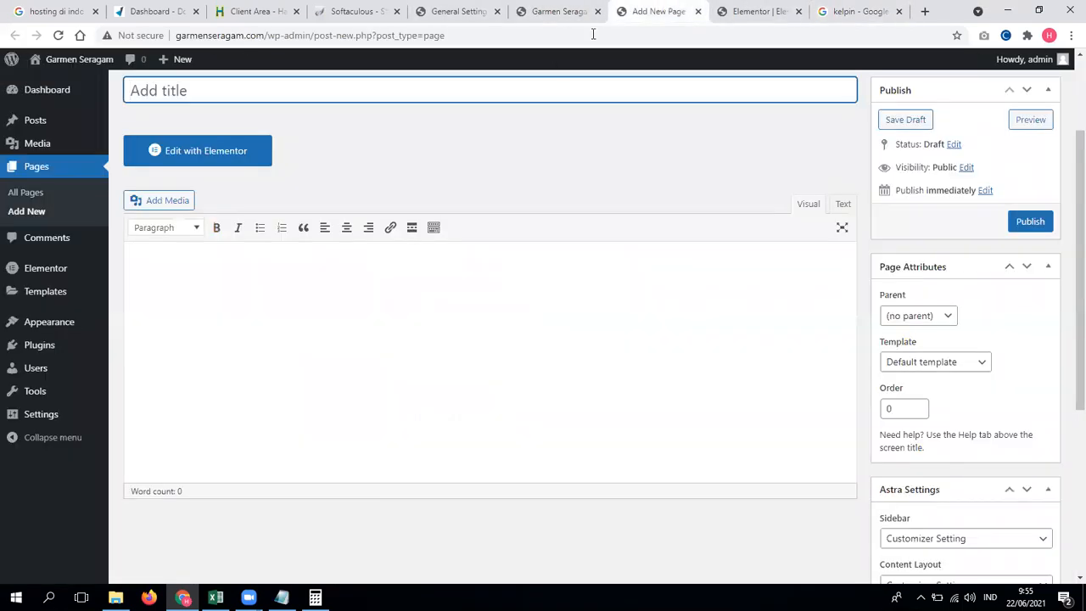
click(483, 5)
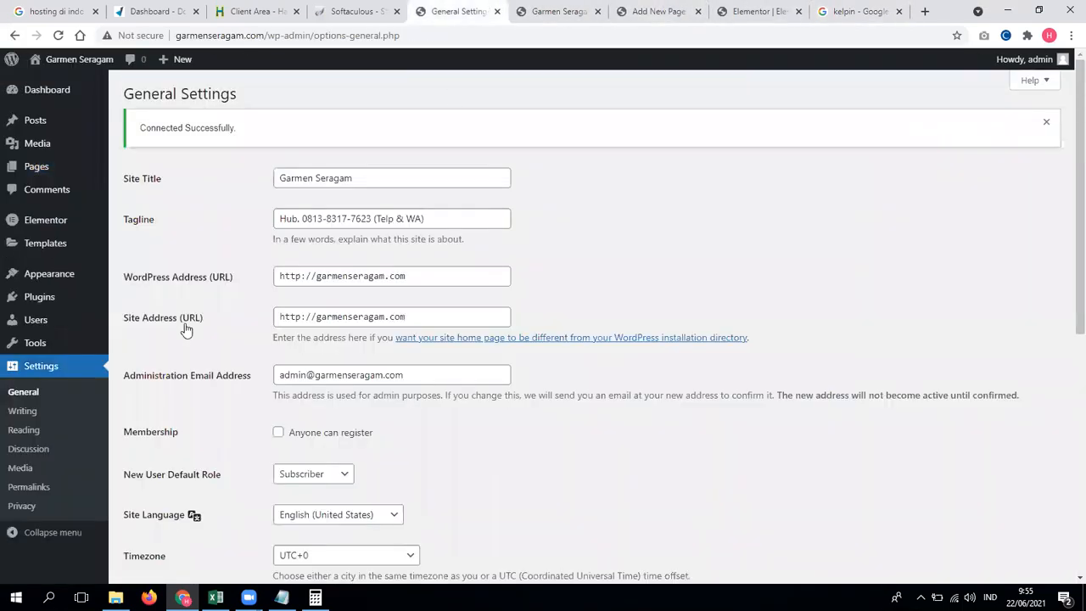
click(26, 429)
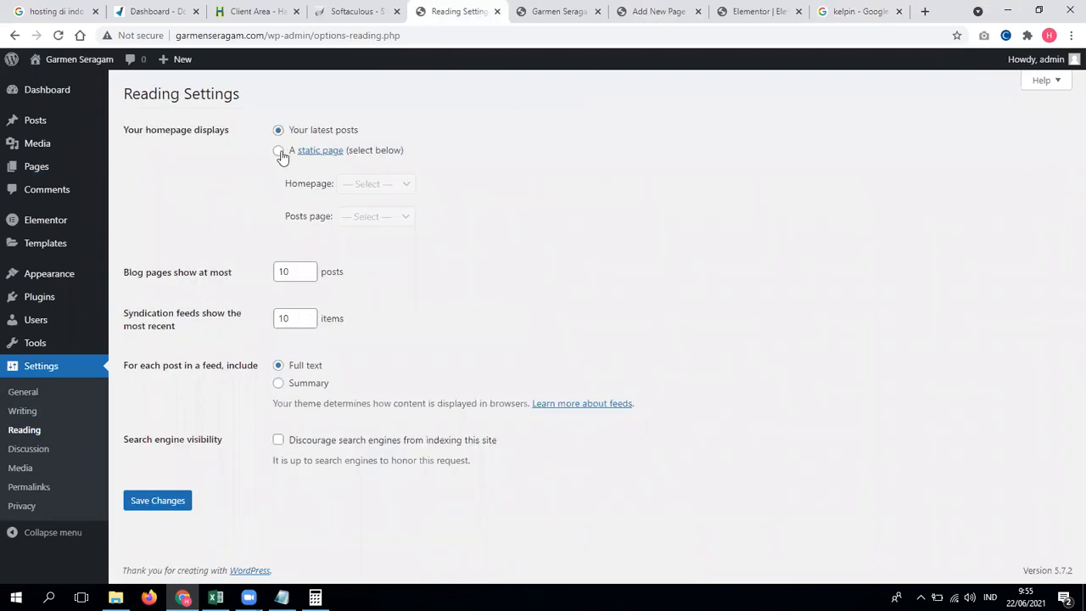
click(280, 153)
click(393, 184)
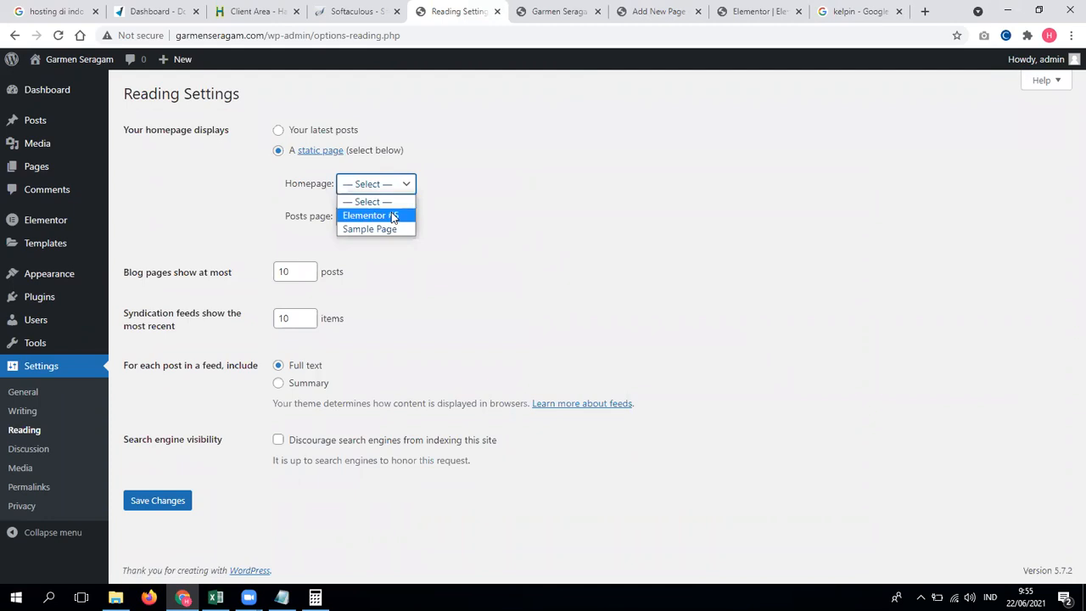
click(393, 213)
click(174, 501)
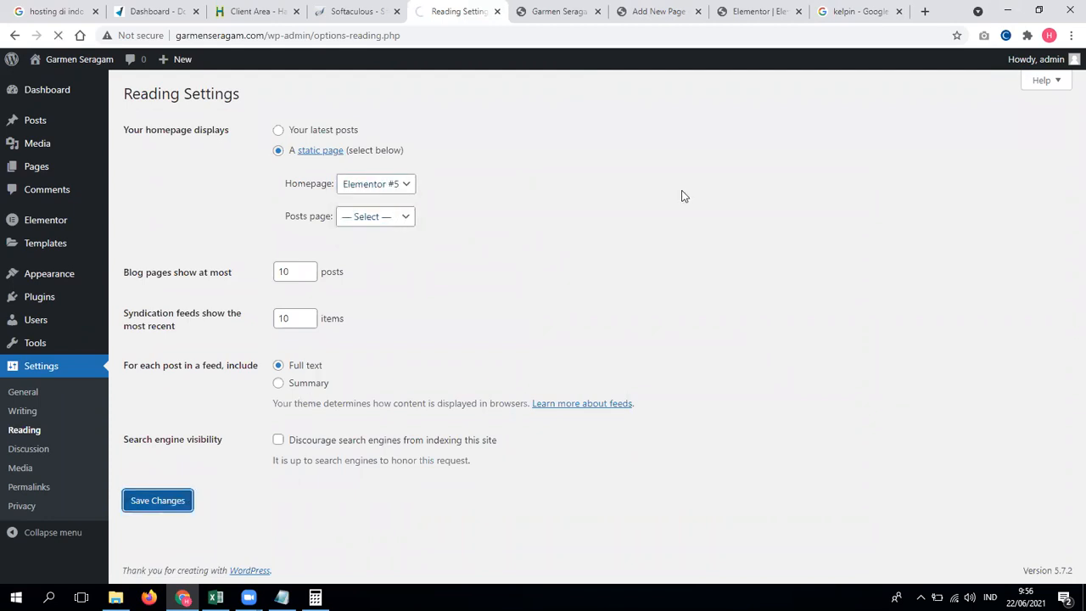
click(579, 8)
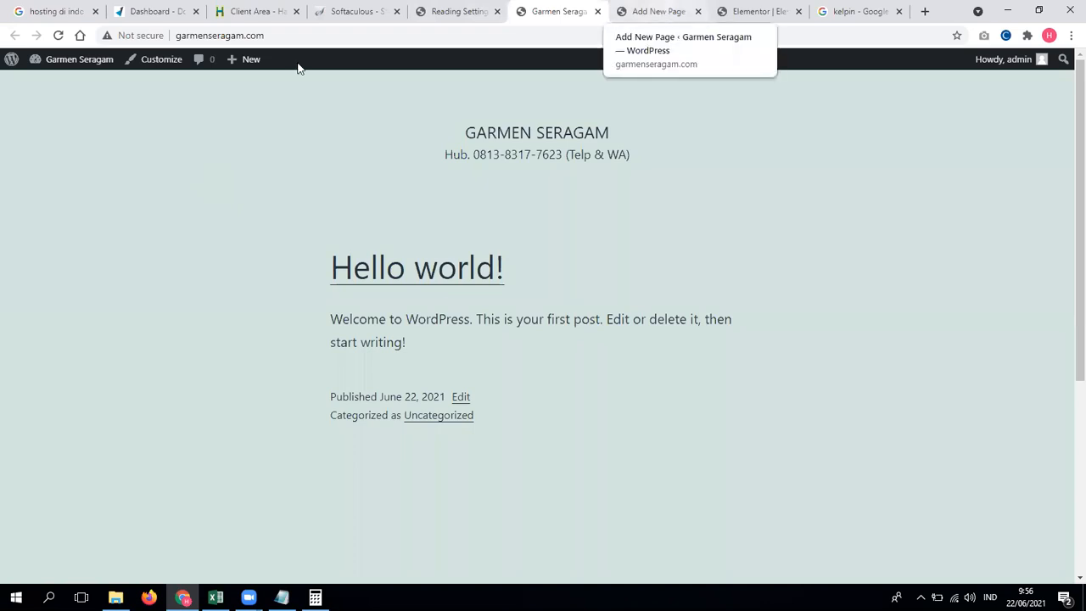
key(ctrl+Tab)
Step: Open garmenseragam.com in a new tab and compare the Kelpin Ganteng homepage with the old Hello world page
right_click(68, 89)
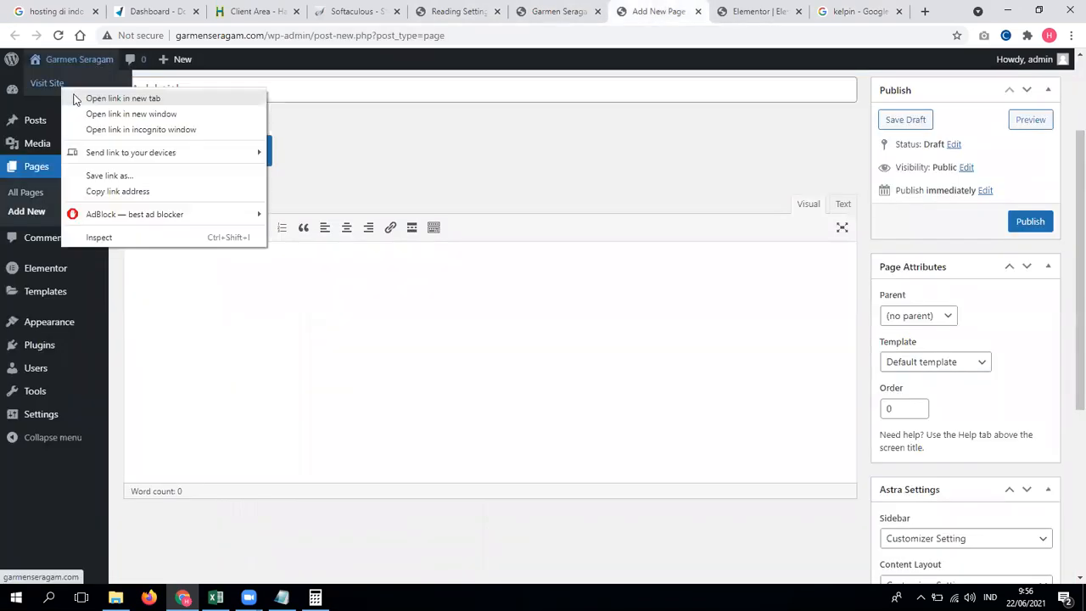
click(76, 99)
drag(651, 9, 592, 10)
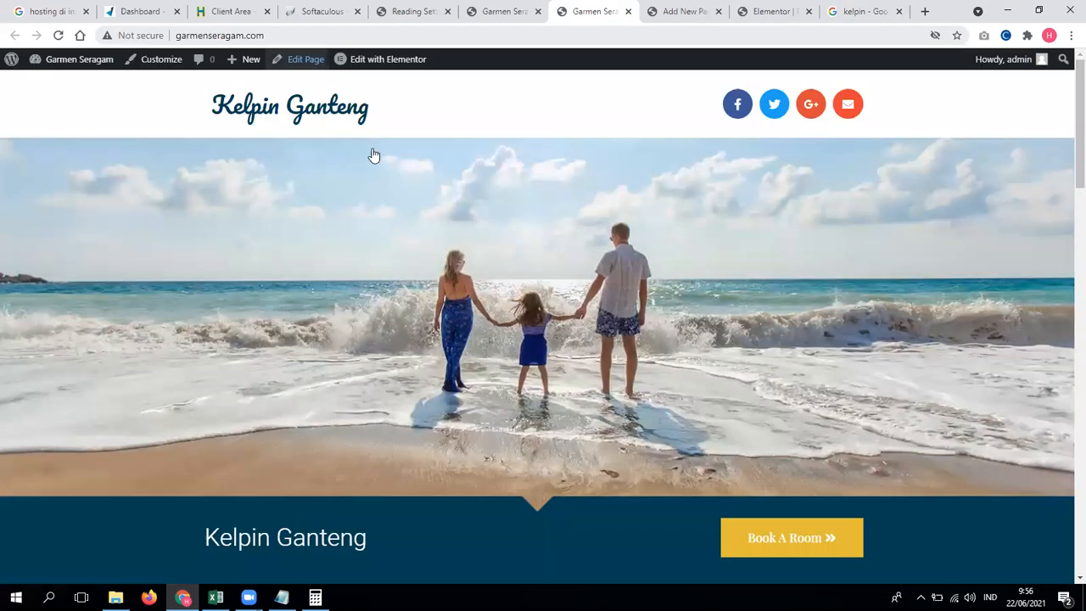
scroll(1067, 161, down, 3)
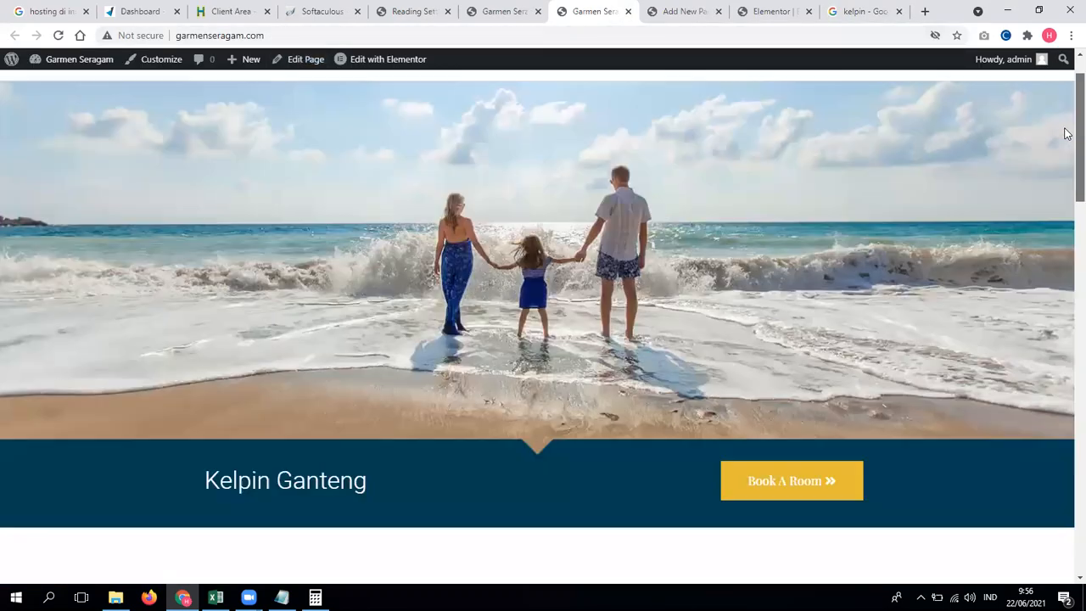
scroll(1067, 221, down, 15)
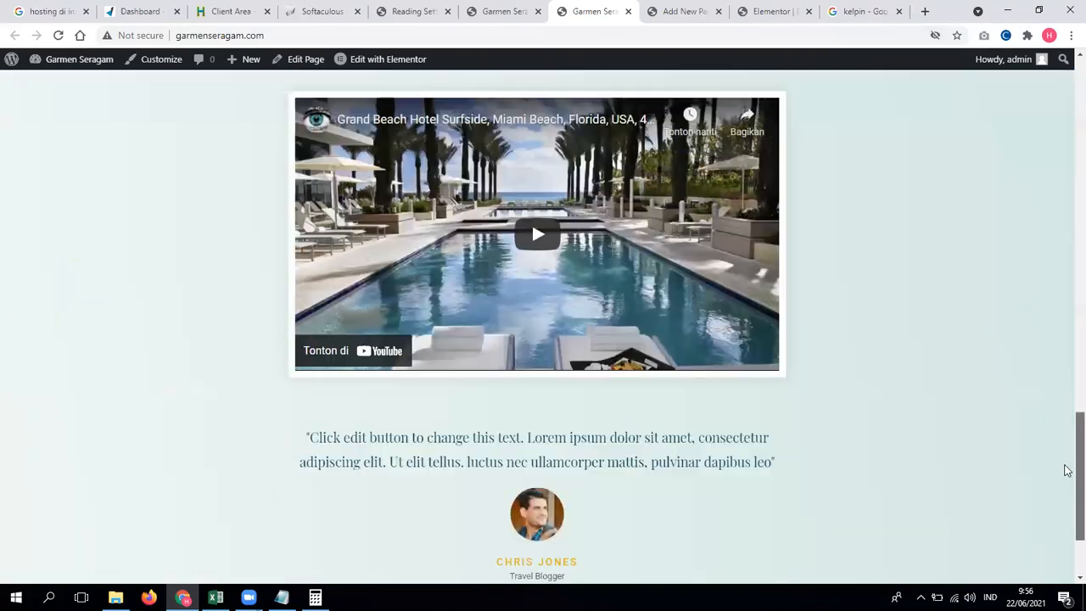
drag(1067, 471, 1068, 28)
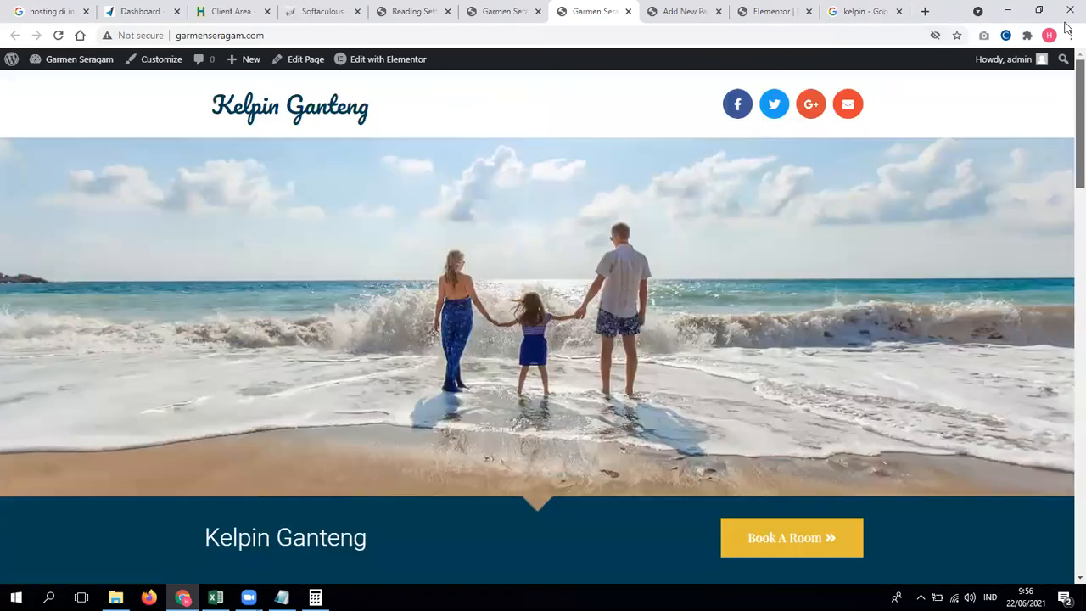
click(516, 5)
scroll(1066, 441, down, 2)
scroll(1067, 441, up, 2)
click(592, 12)
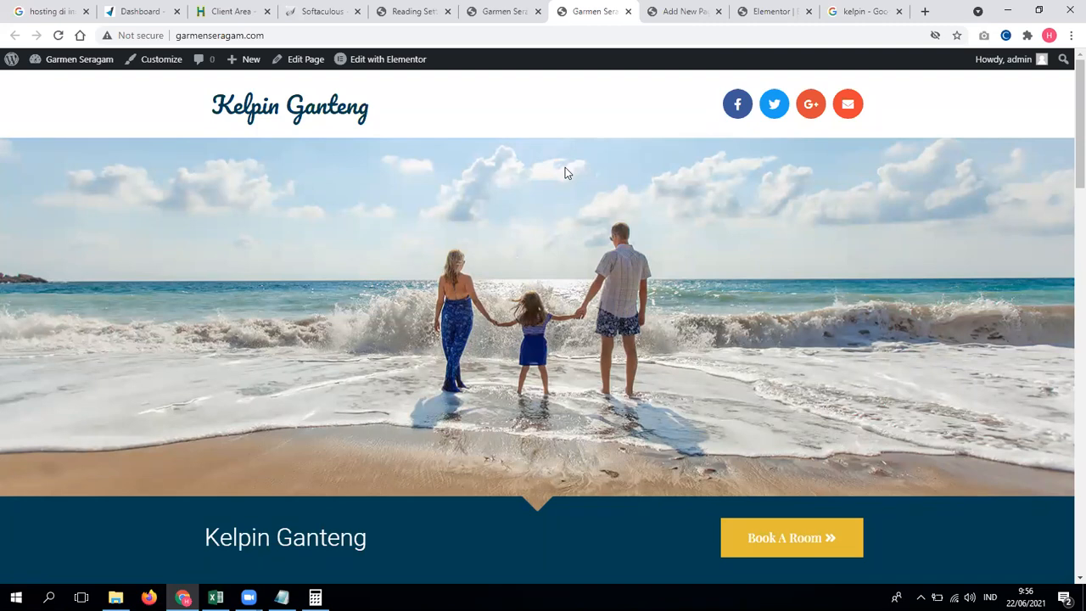
Step: Add a new two-column section to the Elementor page
click(679, 11)
click(740, 9)
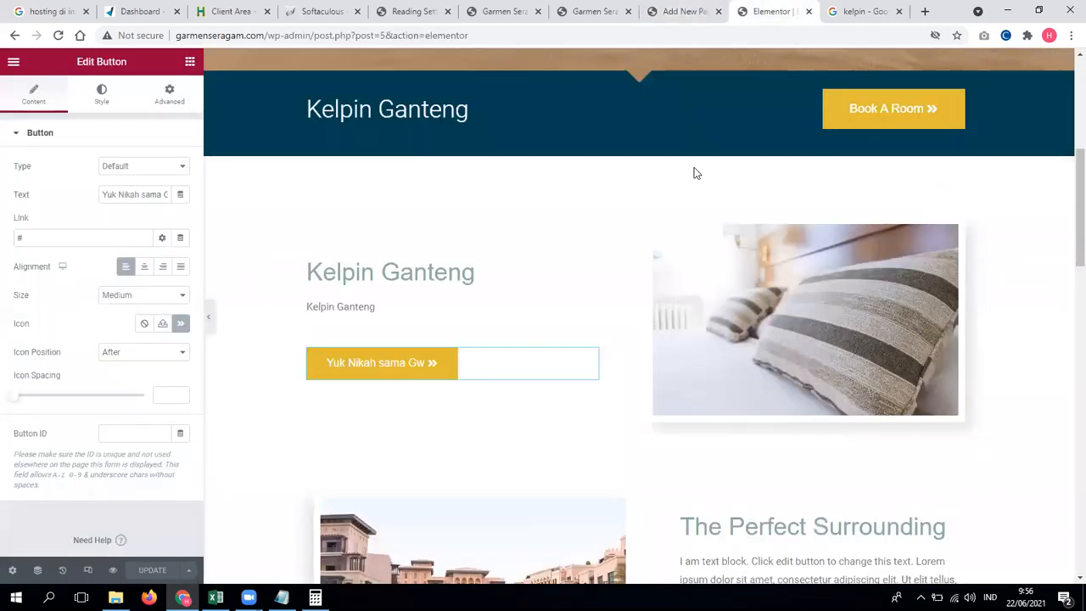
scroll(559, 275, up, 5)
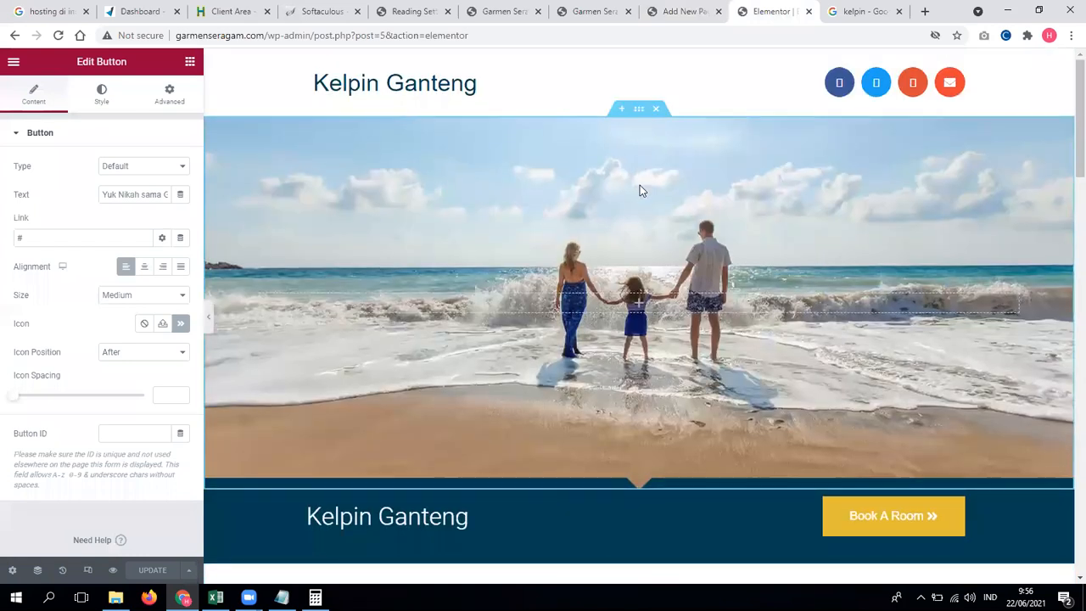
scroll(616, 290, down, 5)
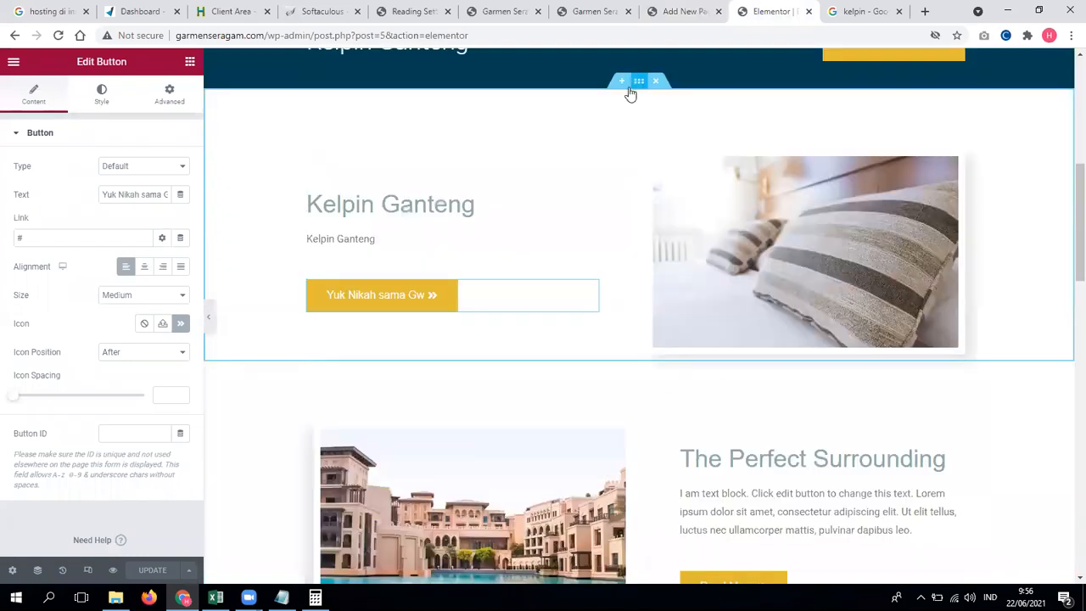
click(623, 83)
click(621, 150)
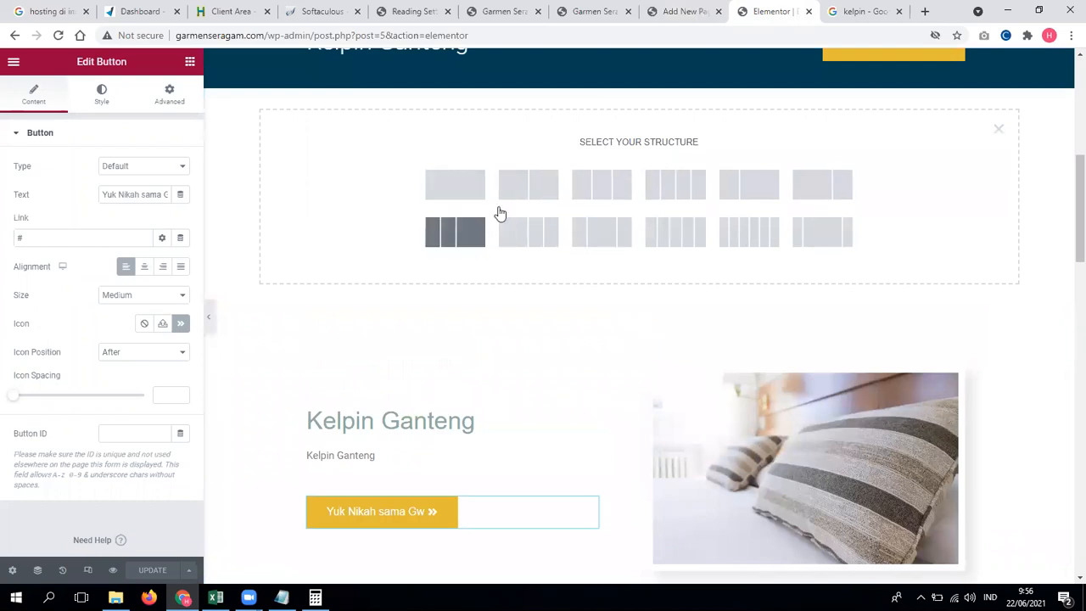
click(529, 184)
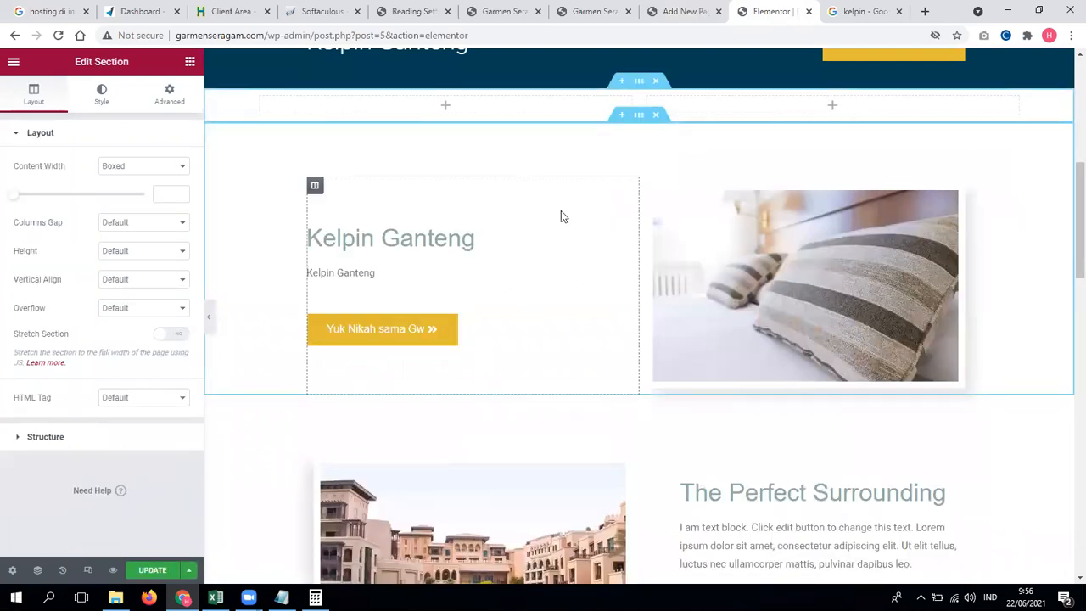
scroll(560, 212, up, 1)
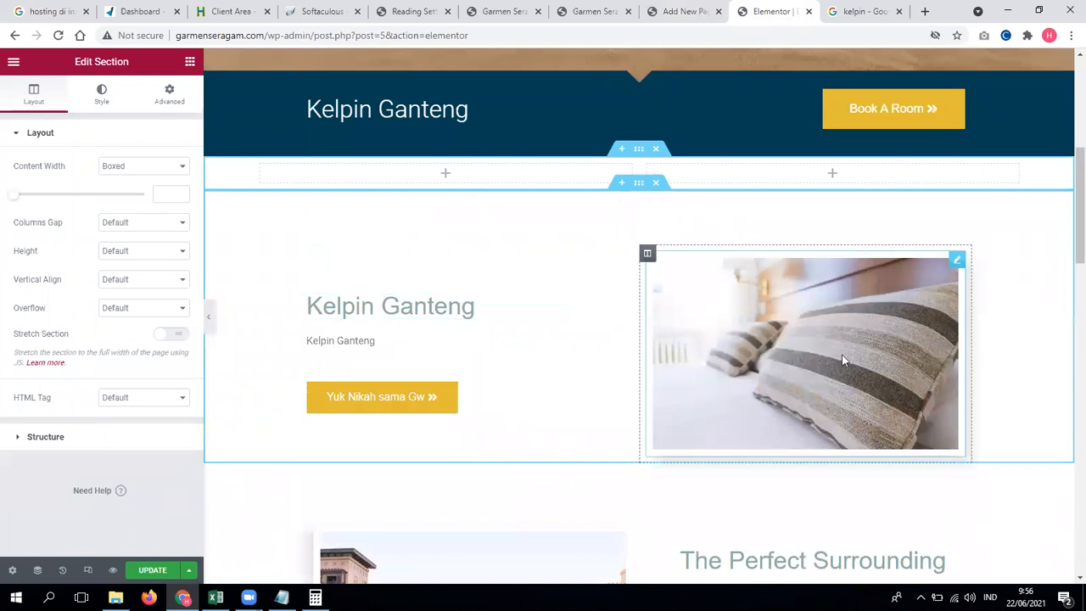
Step: Place an image widget showing groomsman3.jpg in the right column
click(830, 177)
drag(70, 255, 768, 191)
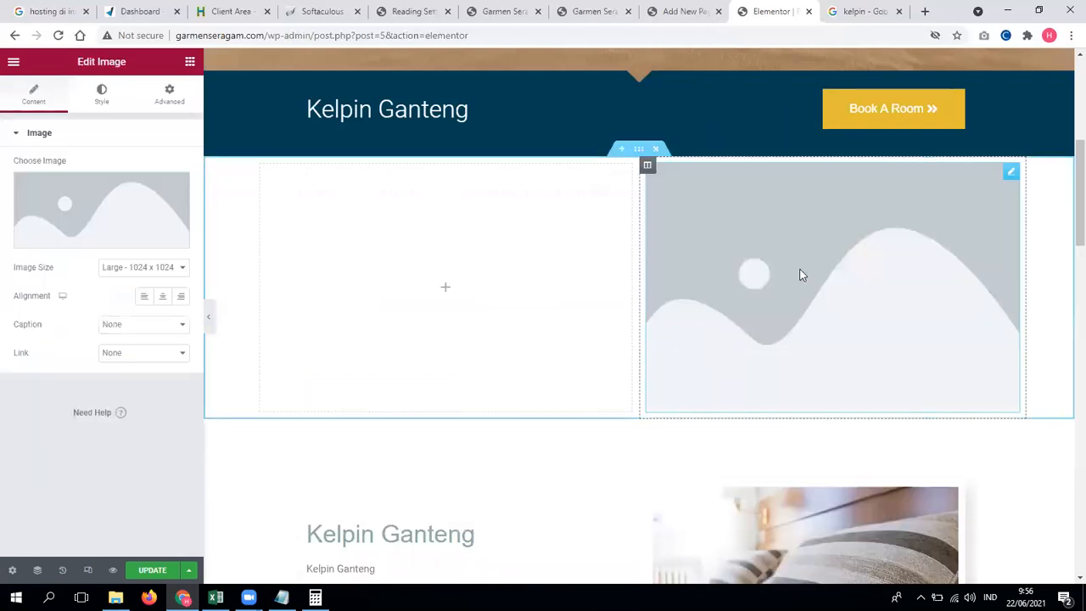
click(124, 221)
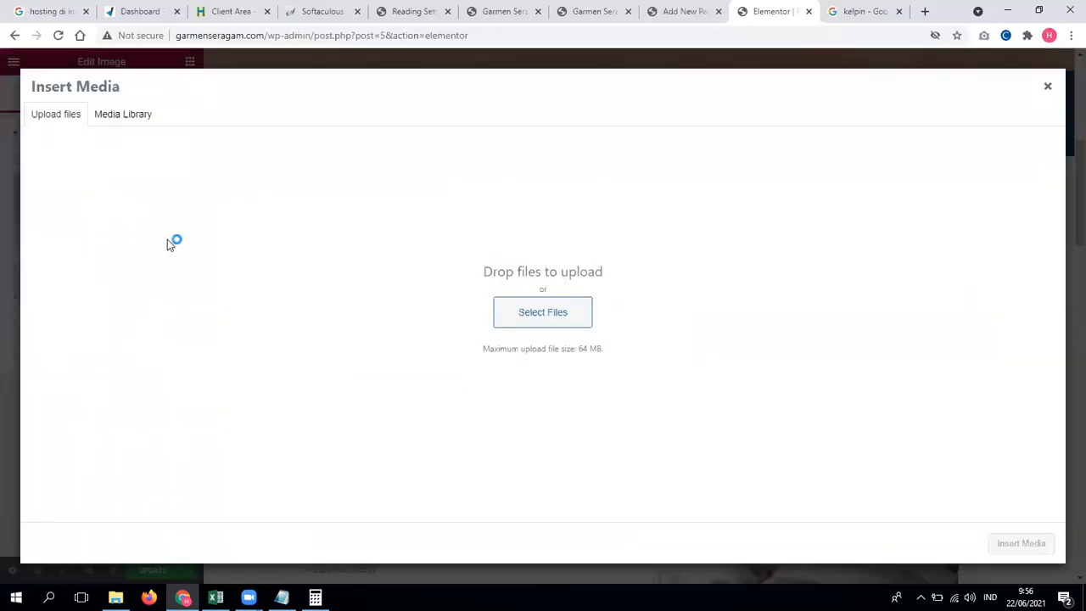
click(123, 113)
click(81, 228)
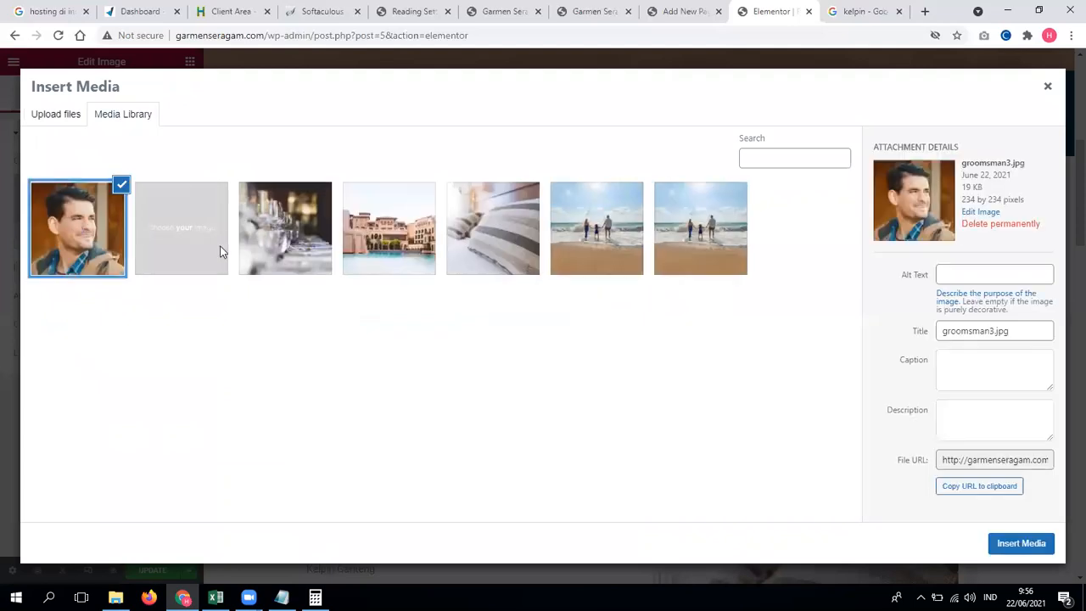
click(1021, 543)
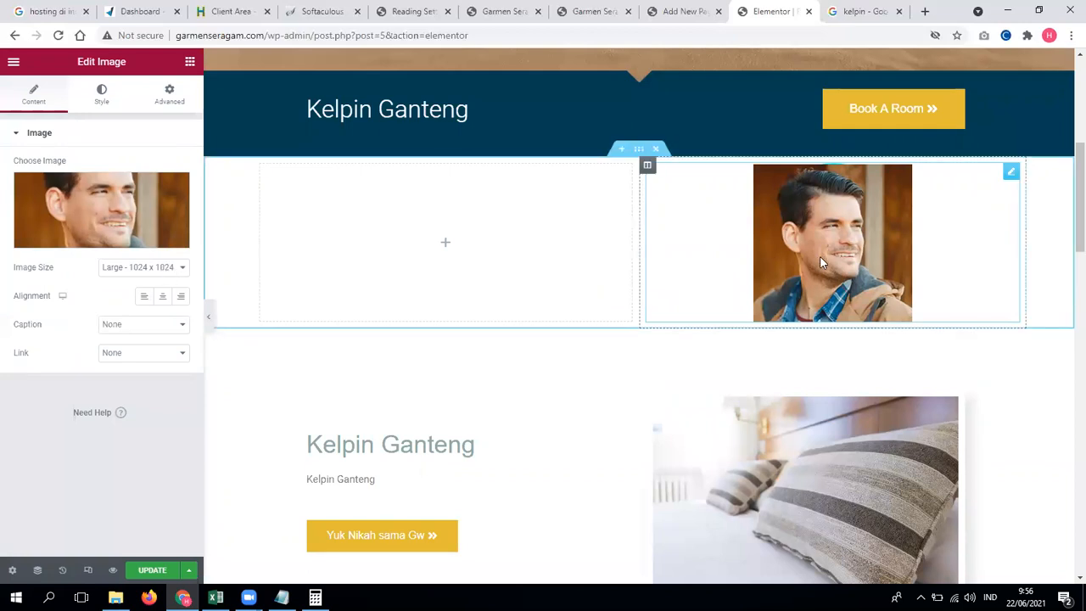
Step: Set the portrait's image size to Full and drop a Text Editor widget into the left column
click(169, 270)
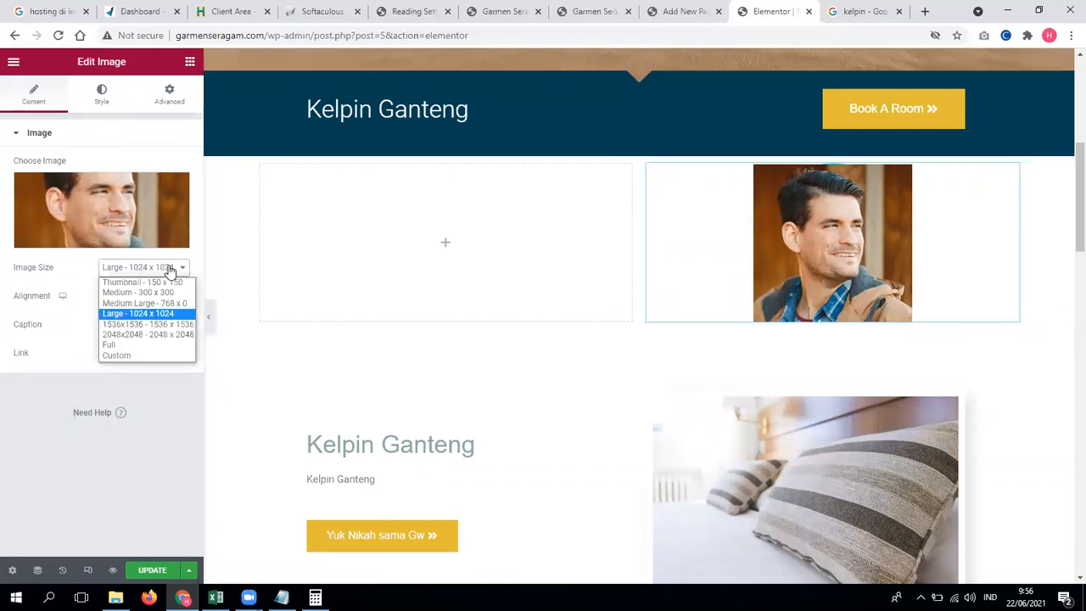
click(140, 346)
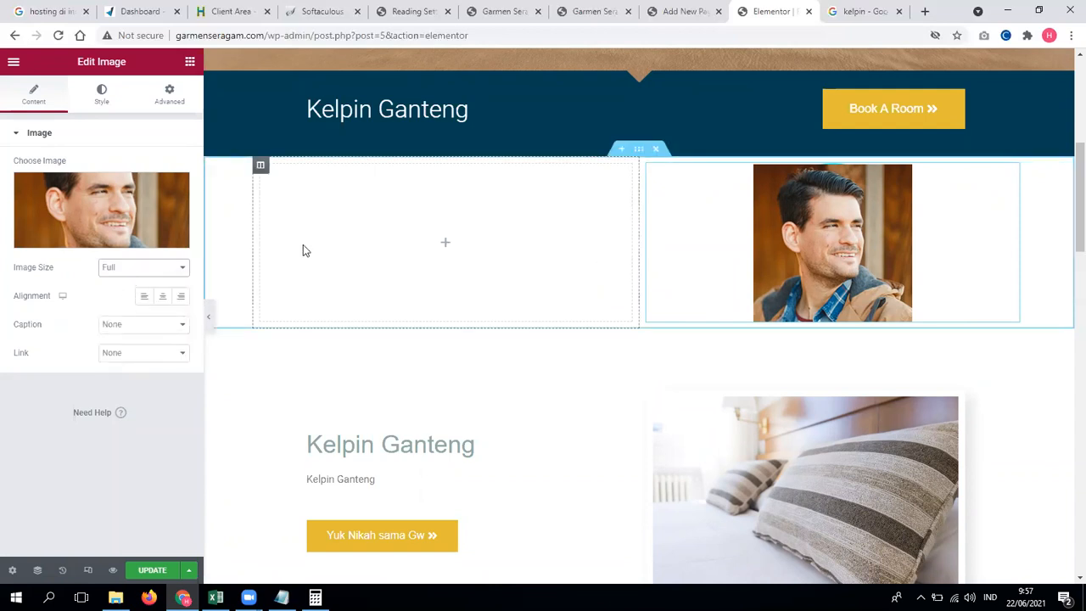
click(190, 62)
drag(166, 264, 417, 255)
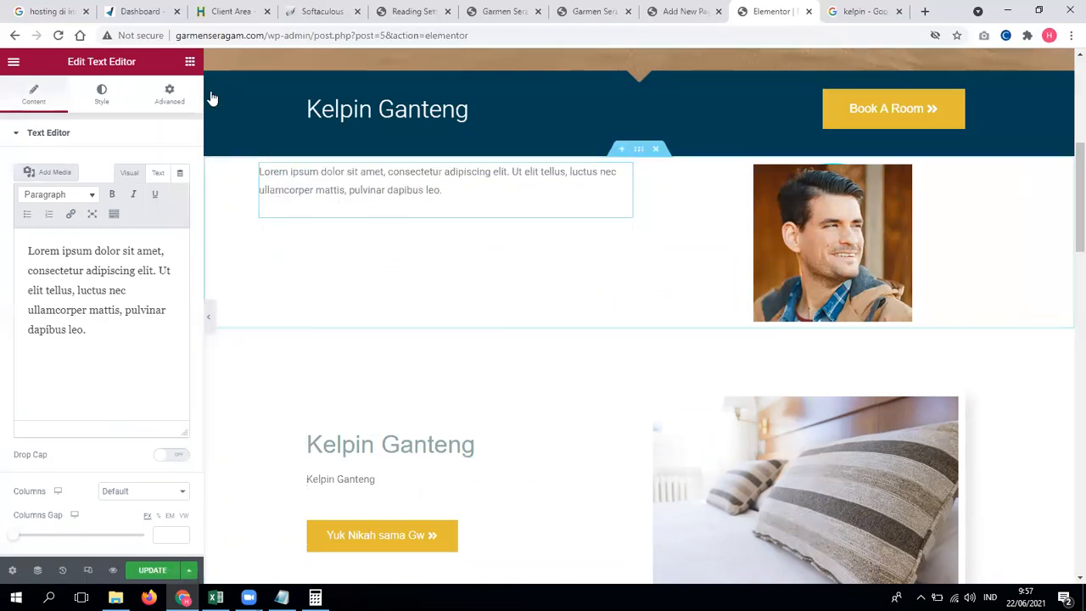
Step: Add a Click here Button widget under the text block
click(190, 62)
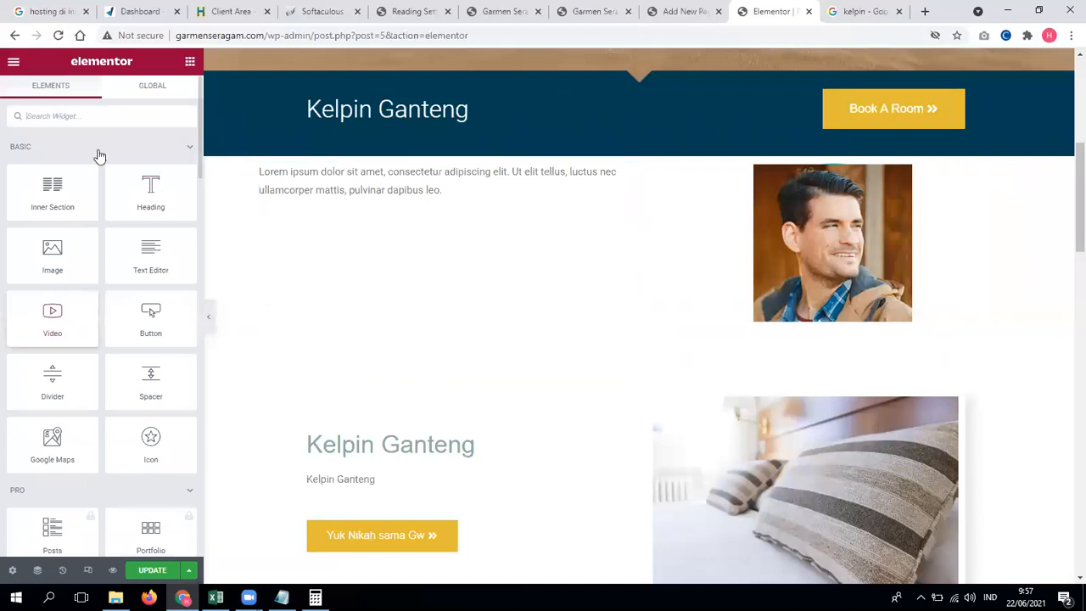
scroll(140, 280, down, 6)
scroll(144, 307, down, 5)
scroll(108, 146, up, 8)
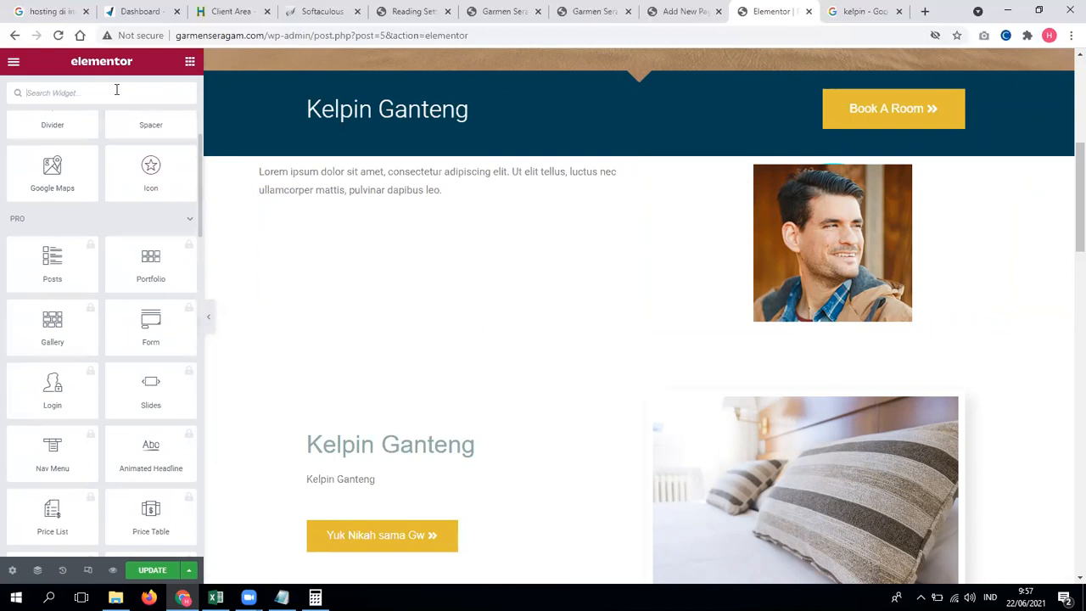
text(but)
drag(31, 145, 404, 228)
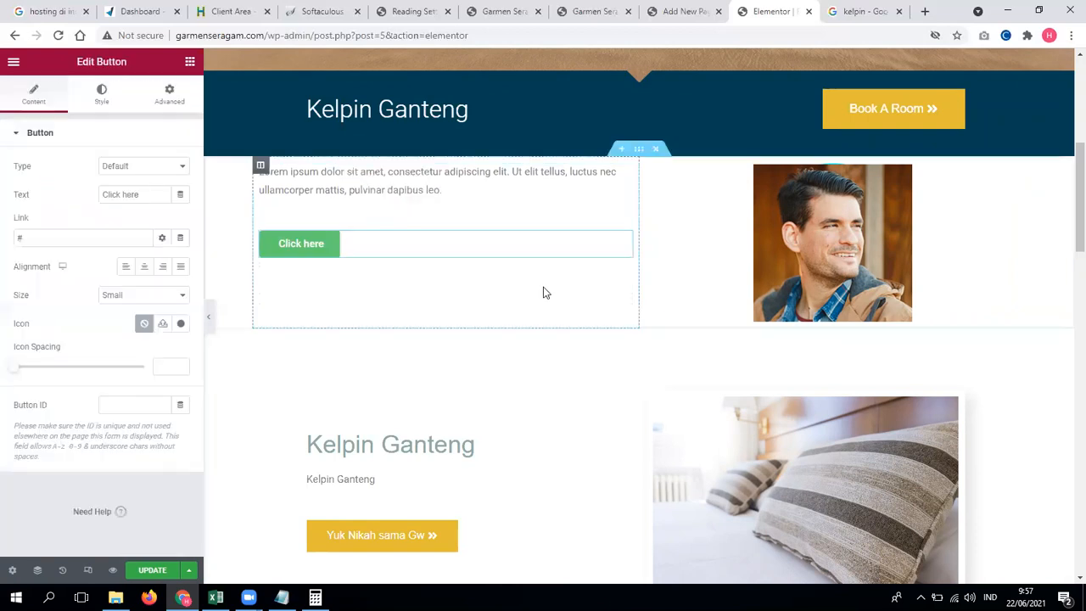
Step: Replace the lower pillow photo with the beach family photo
click(841, 278)
click(154, 204)
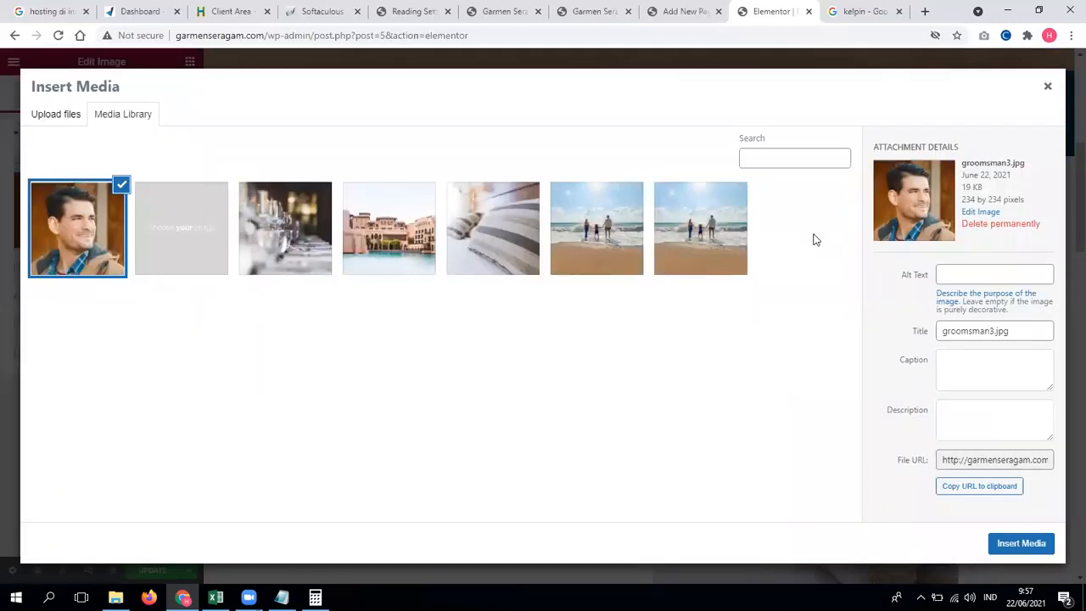
click(1047, 86)
scroll(741, 319, down, 2)
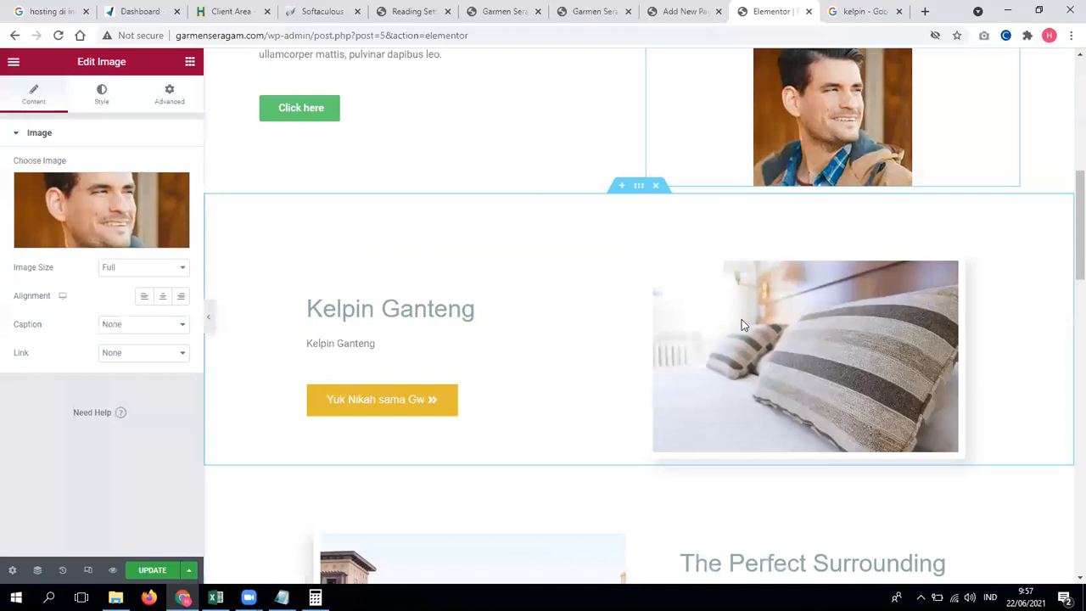
click(143, 225)
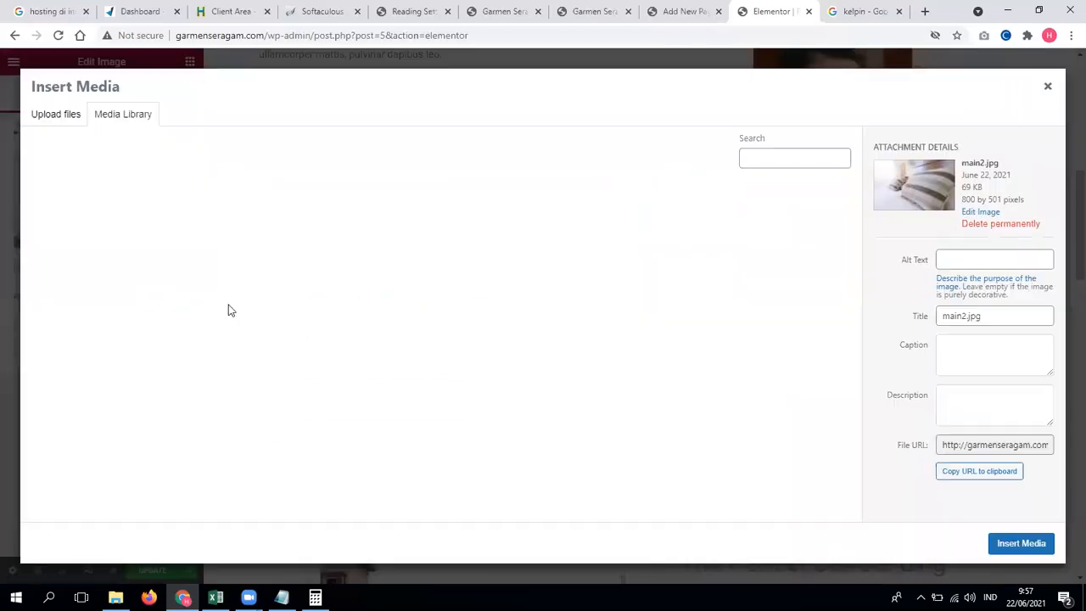
click(627, 248)
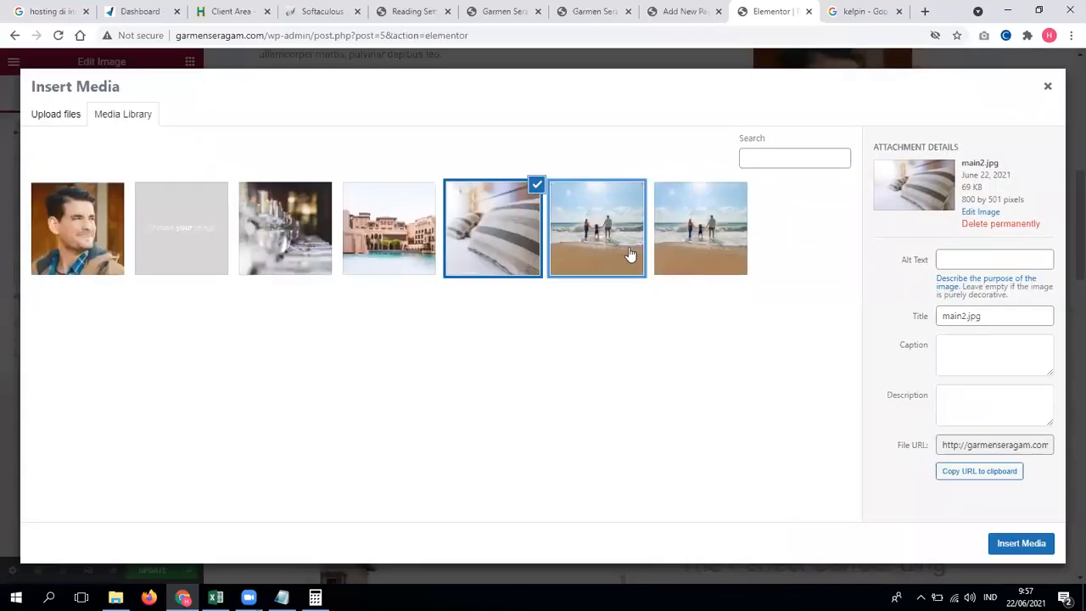
click(1021, 543)
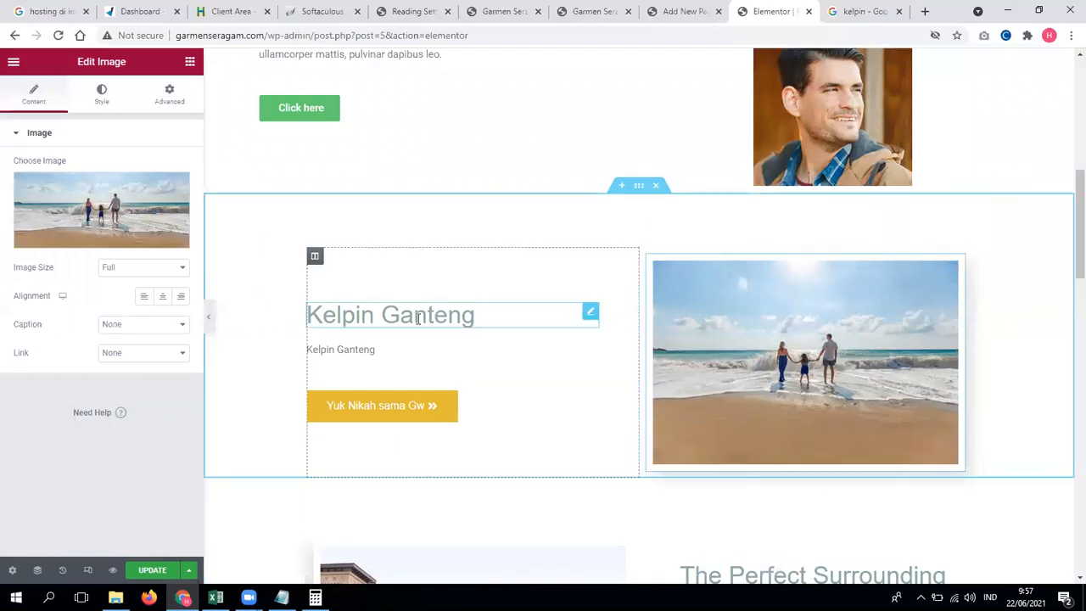
Step: Replace the portrait image with the pillow photo main2.jpg
scroll(425, 382, up, 1)
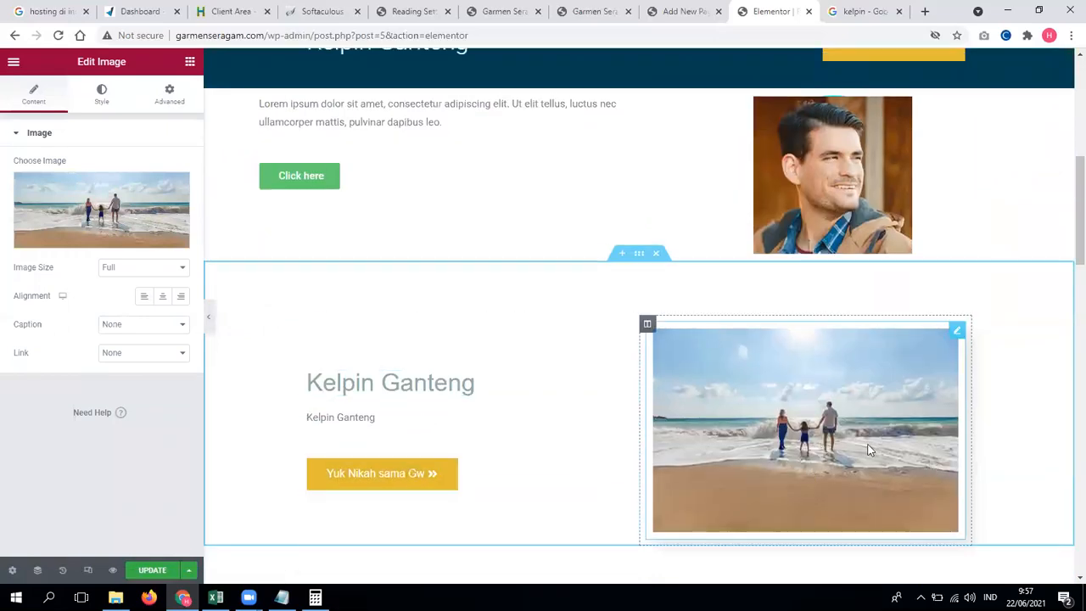
scroll(851, 463, up, 2)
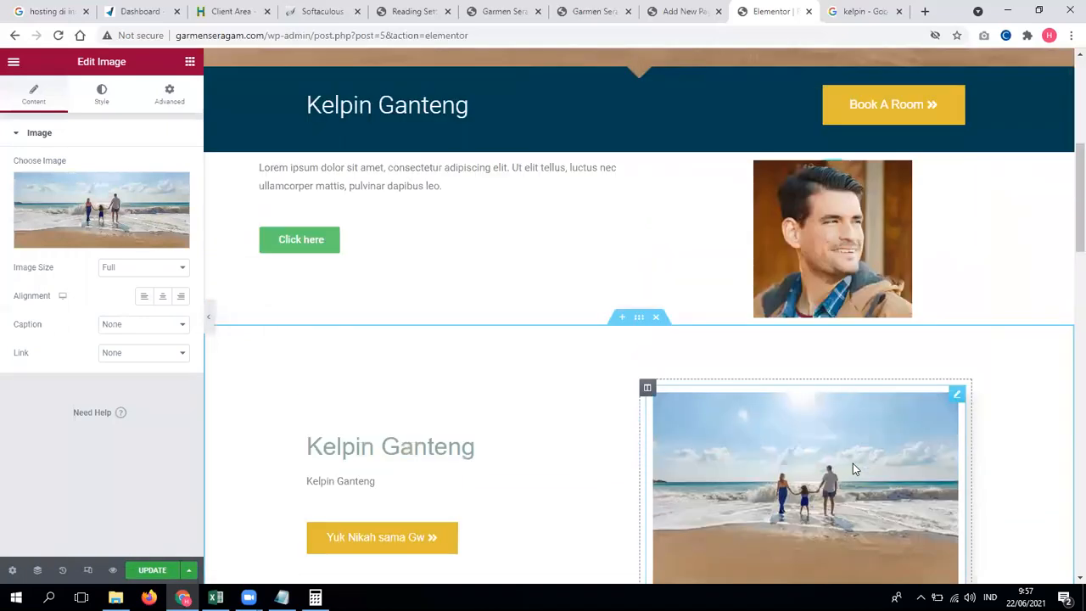
scroll(852, 469, down, 2)
click(779, 191)
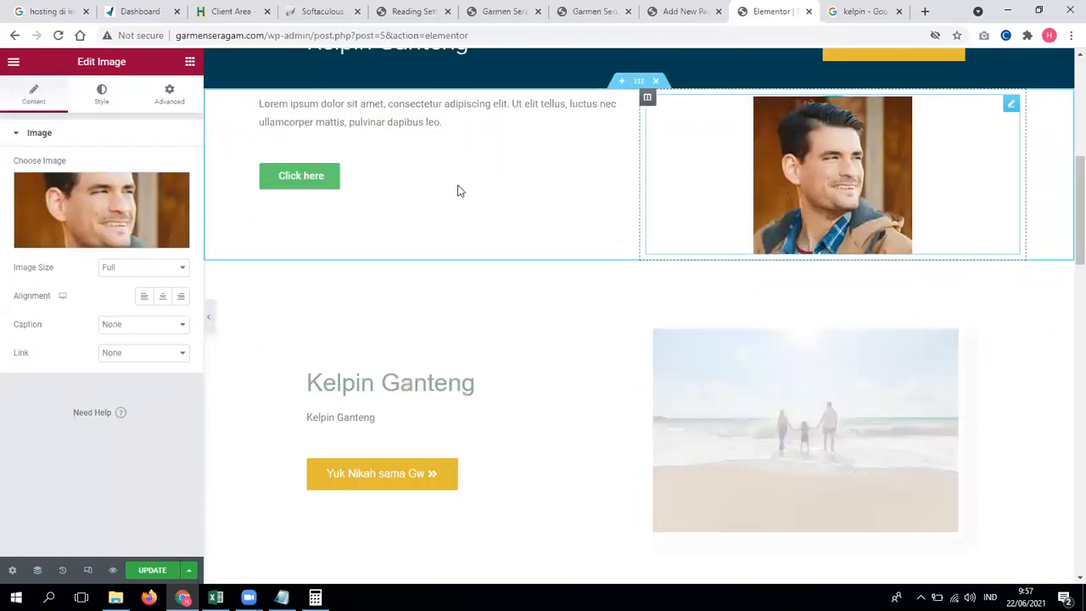
click(122, 191)
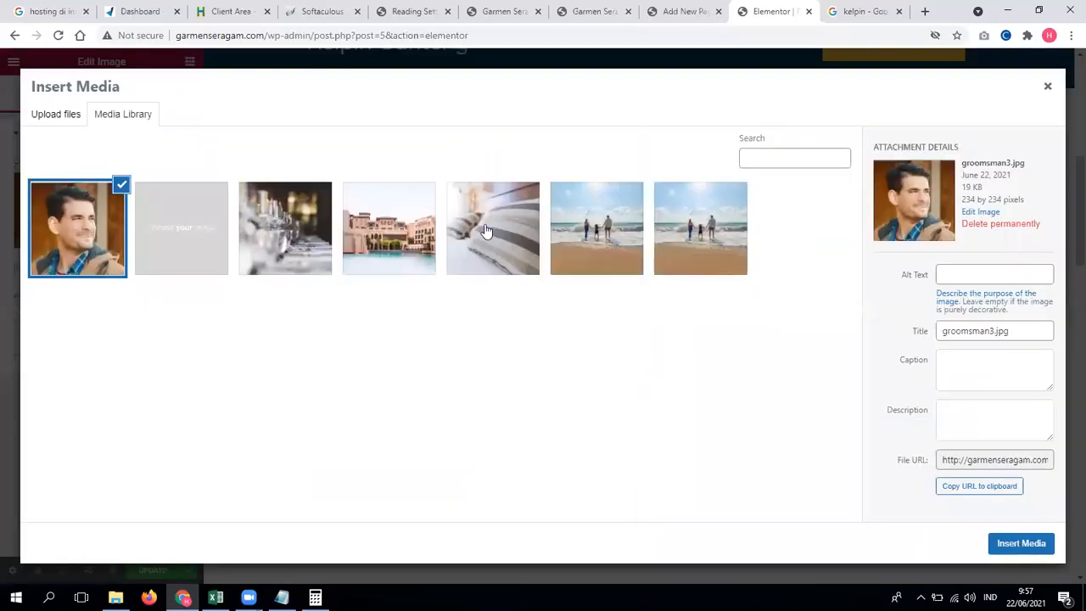
click(505, 242)
click(1030, 536)
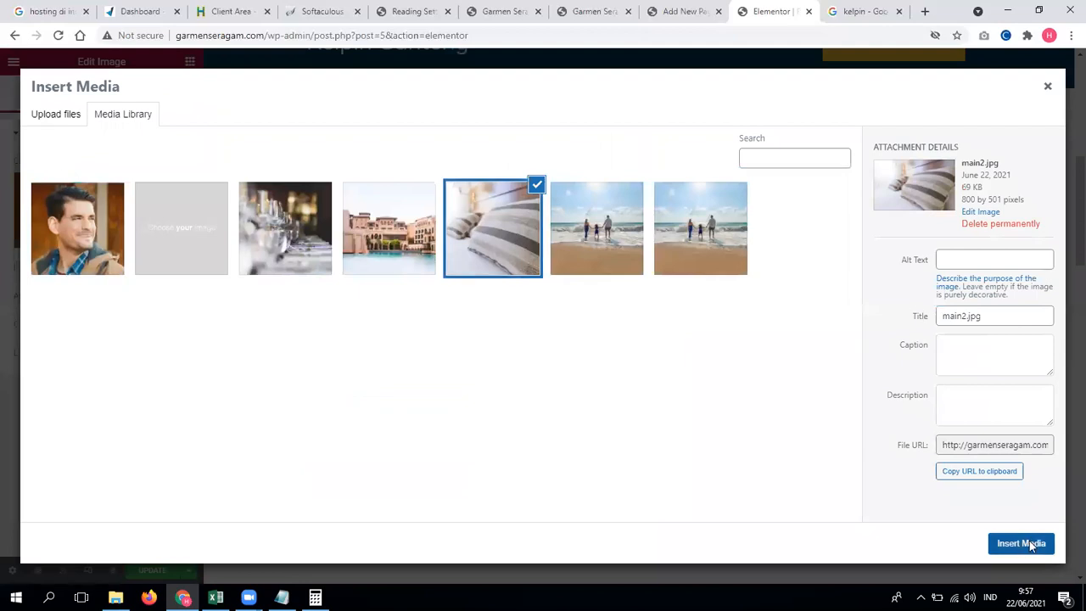
Step: Set the left text column's Vertical Align to Middle and reopen the widget list
scroll(406, 207, up, 2)
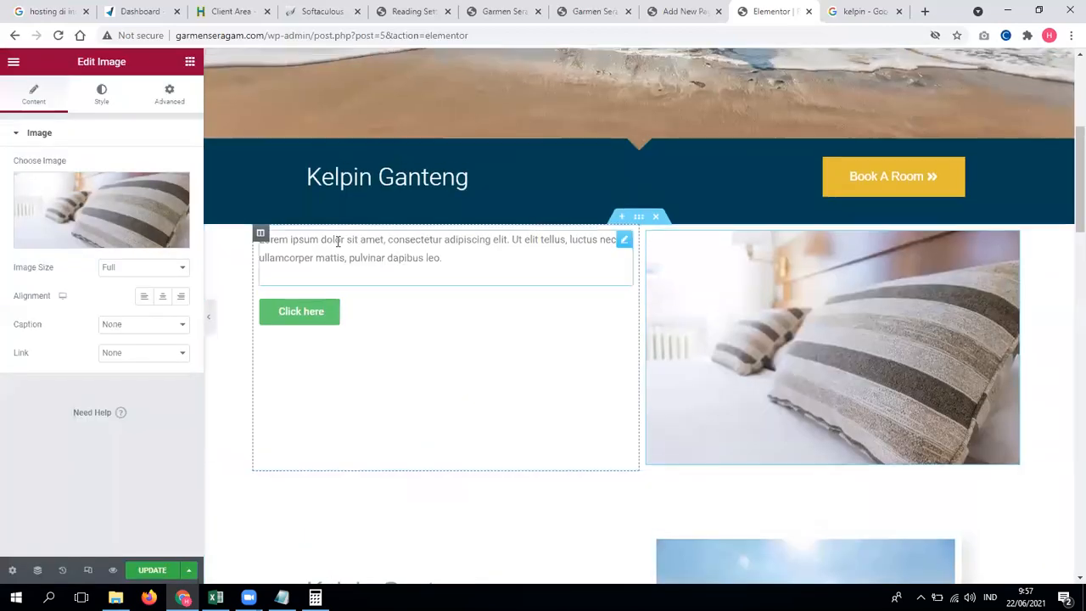
click(263, 236)
click(262, 235)
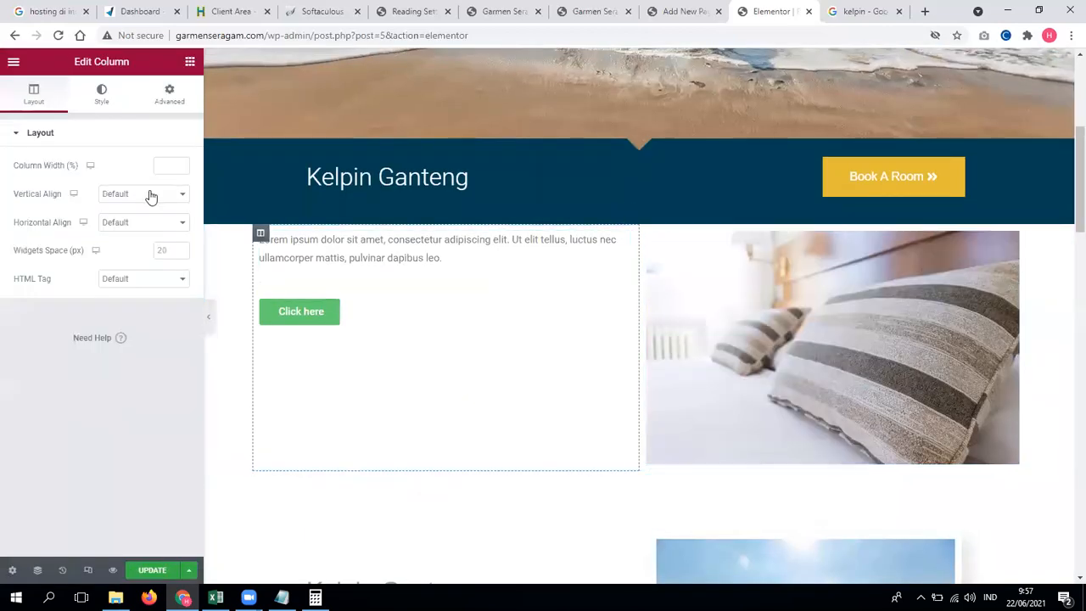
click(142, 195)
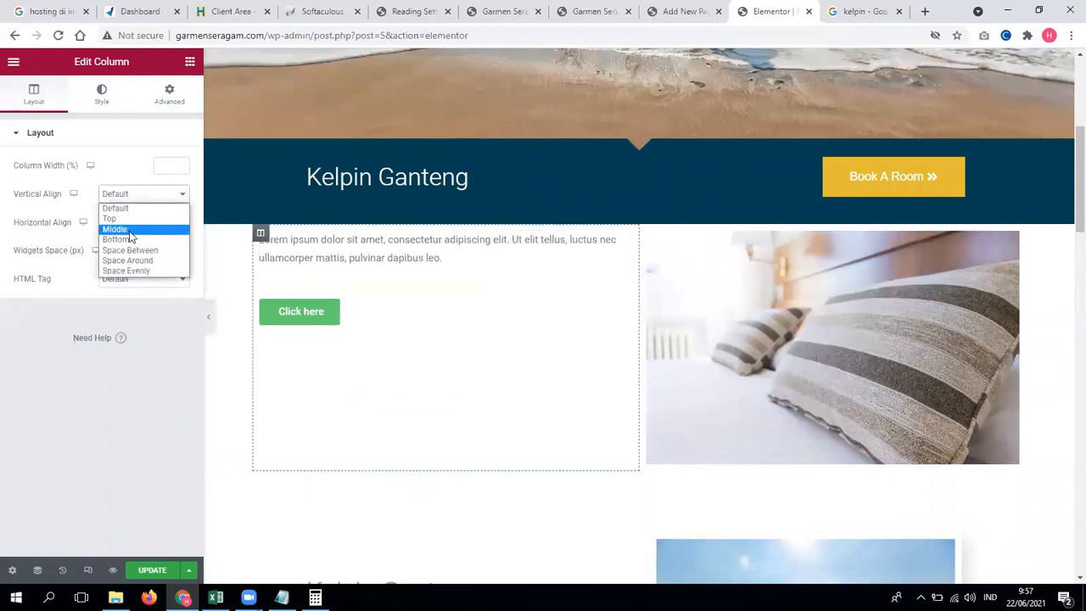
click(116, 229)
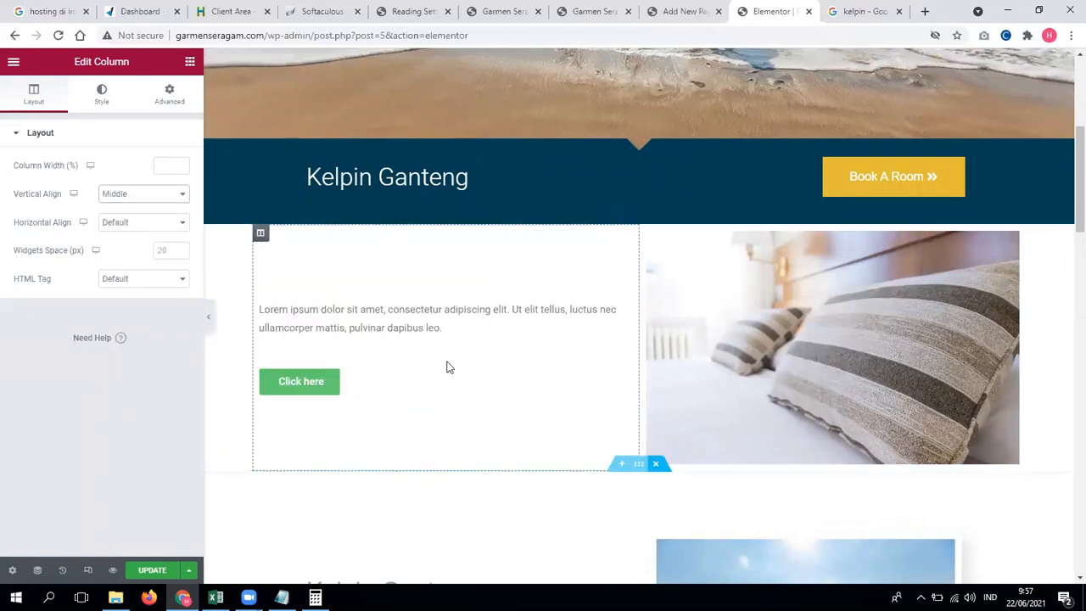
click(190, 61)
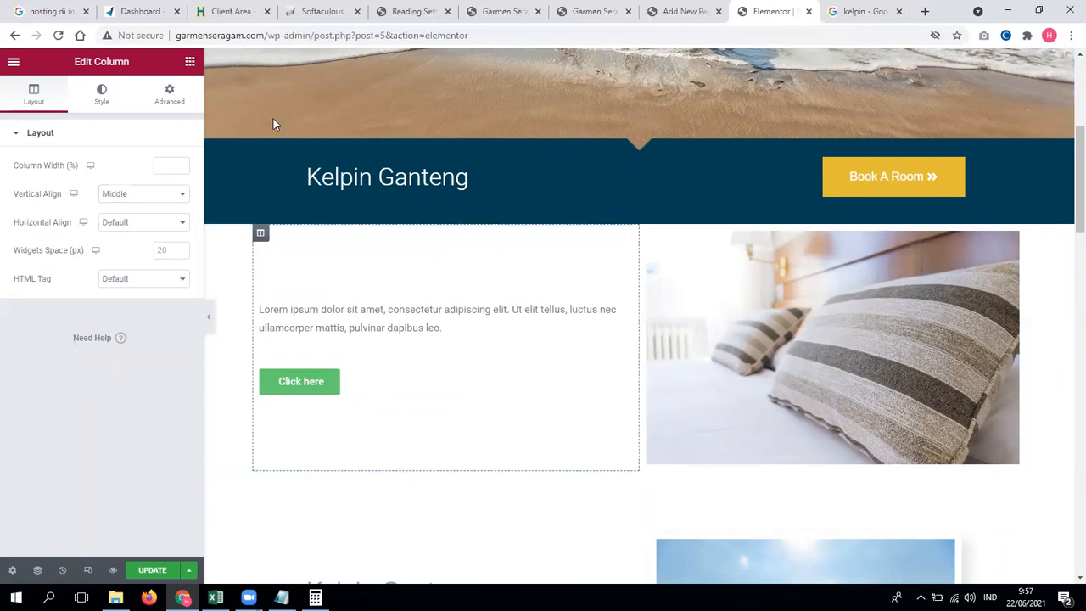
scroll(153, 281, down, 1)
Step: Add a Video widget to the left column and open the Lagu Anak Islami video on YouTube
drag(53, 251, 310, 396)
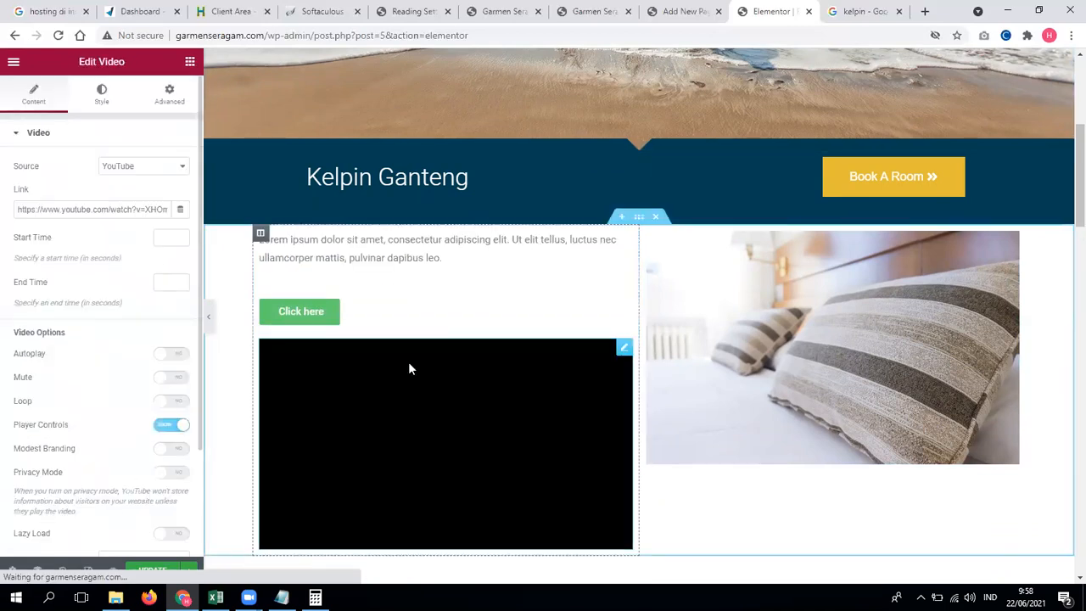
click(925, 11)
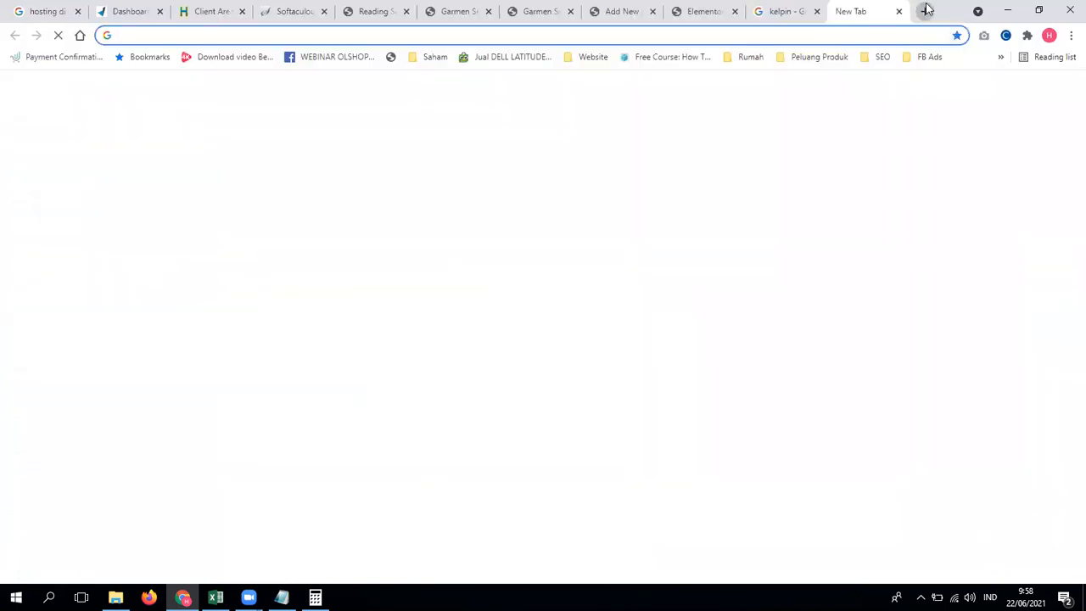
text(you)
key(Return)
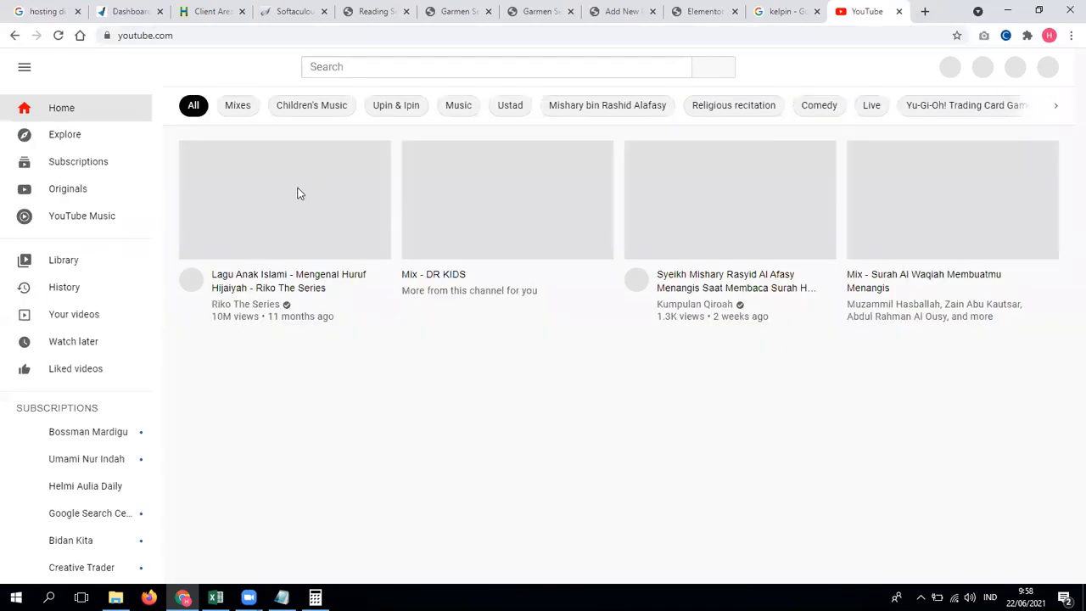
click(302, 193)
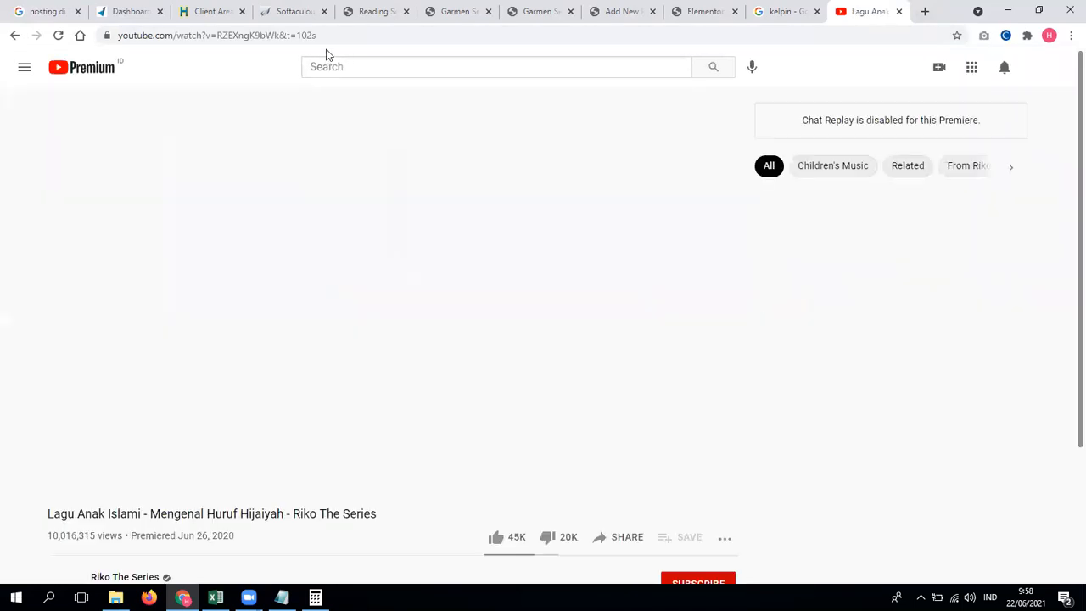
Step: Pause the video and select its full YouTube web address
double_click(326, 54)
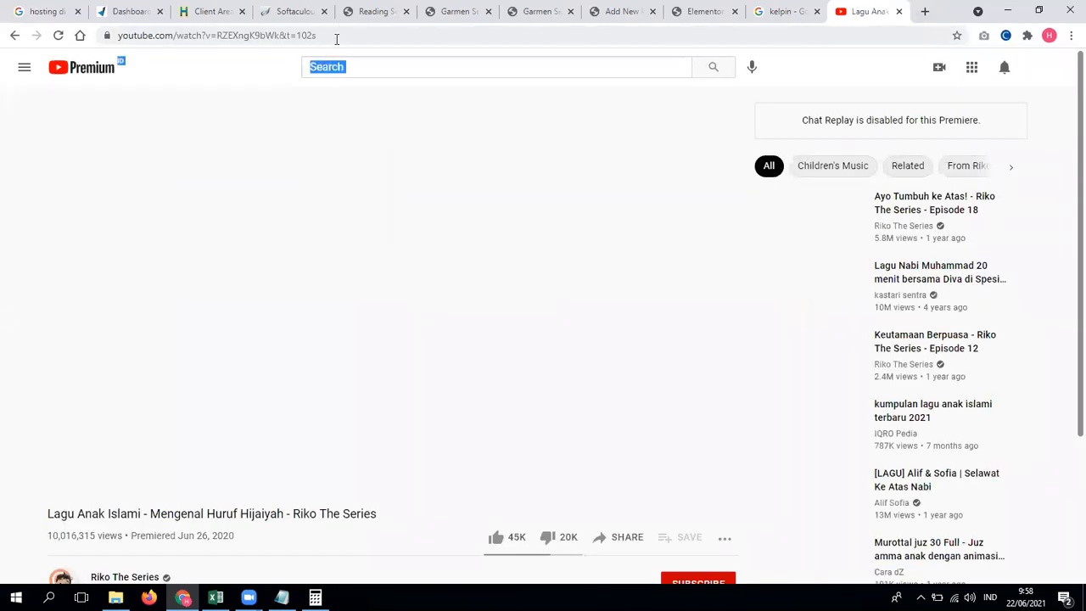
click(337, 37)
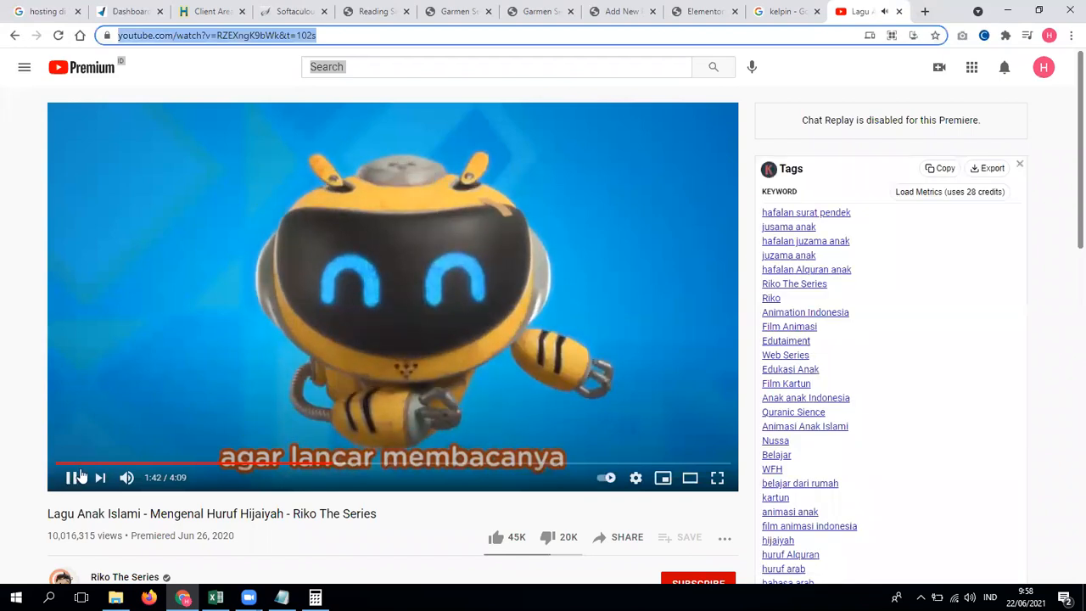
click(74, 479)
drag(290, 36, 57, 25)
key(ctrl+c)
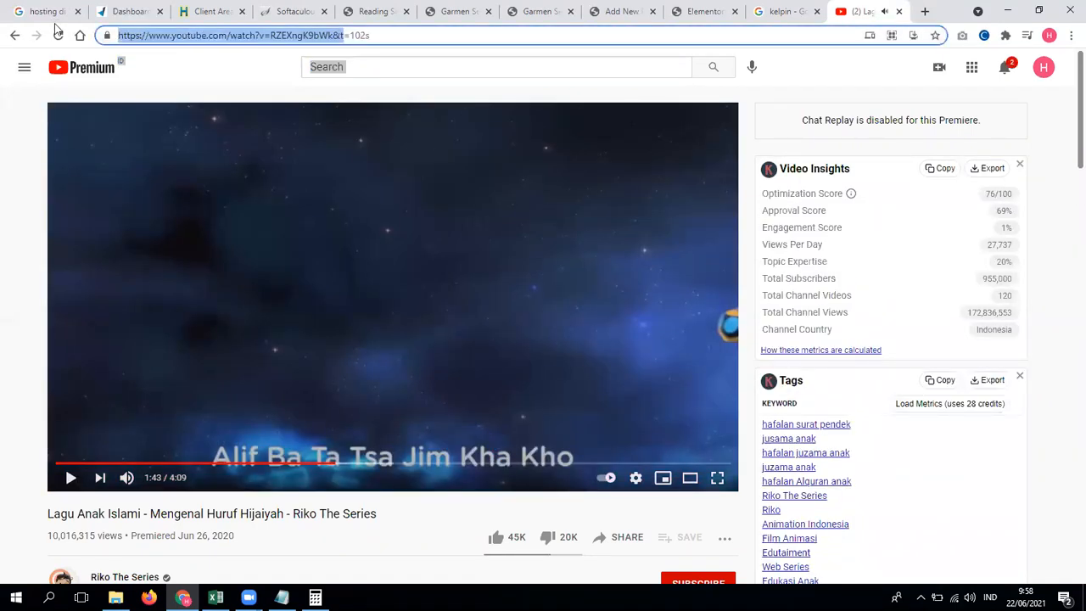
click(625, 10)
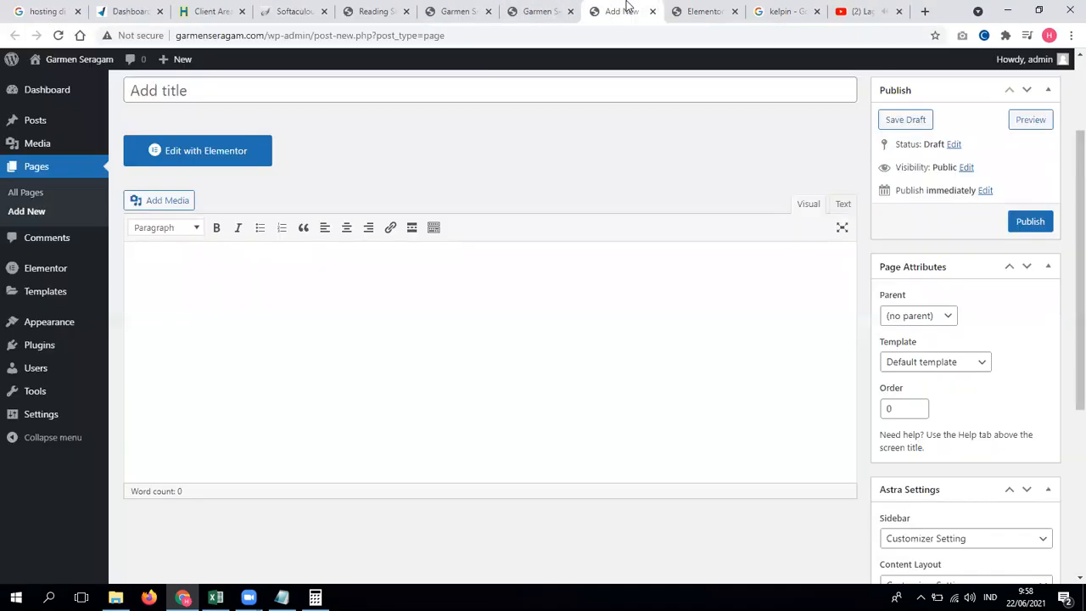
Step: Paste the Lagu Anak Islami YouTube link into the video widget, replacing the placeholder link
click(701, 10)
click(417, 407)
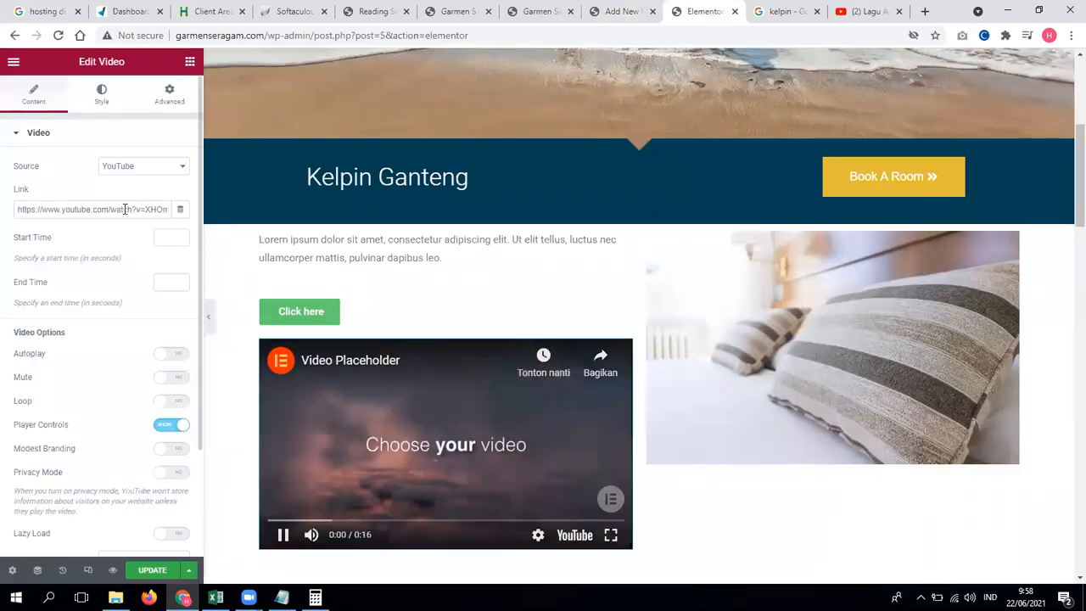
click(124, 209)
key(ctrl+a)
key(ctrl+v)
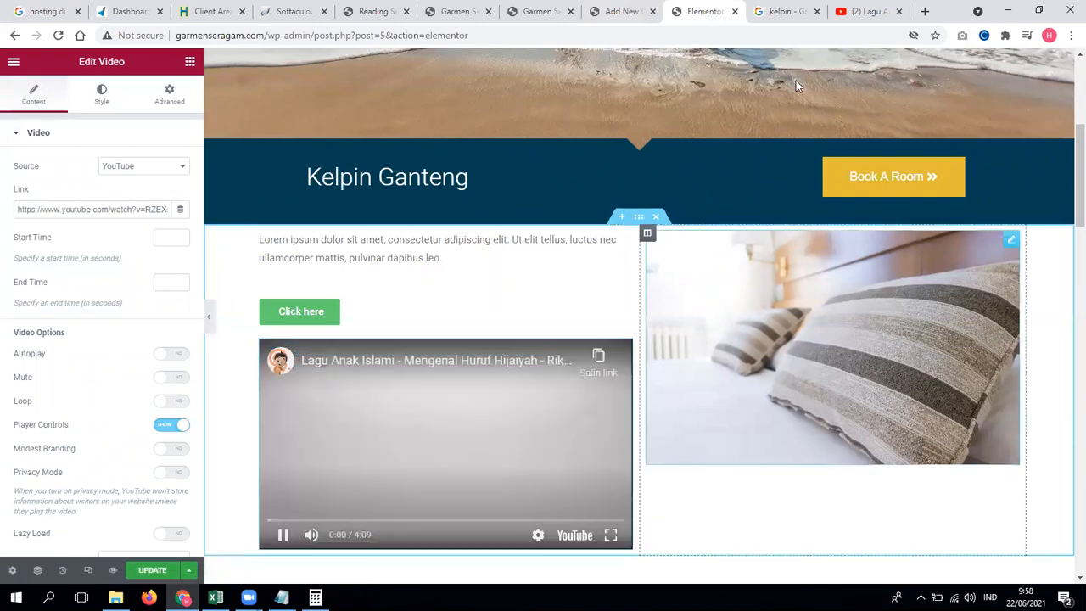
Step: Replay the YouTube video from the start, then pause the embedded preview and show the widgets
click(866, 11)
drag(64, 464, 27, 463)
click(68, 479)
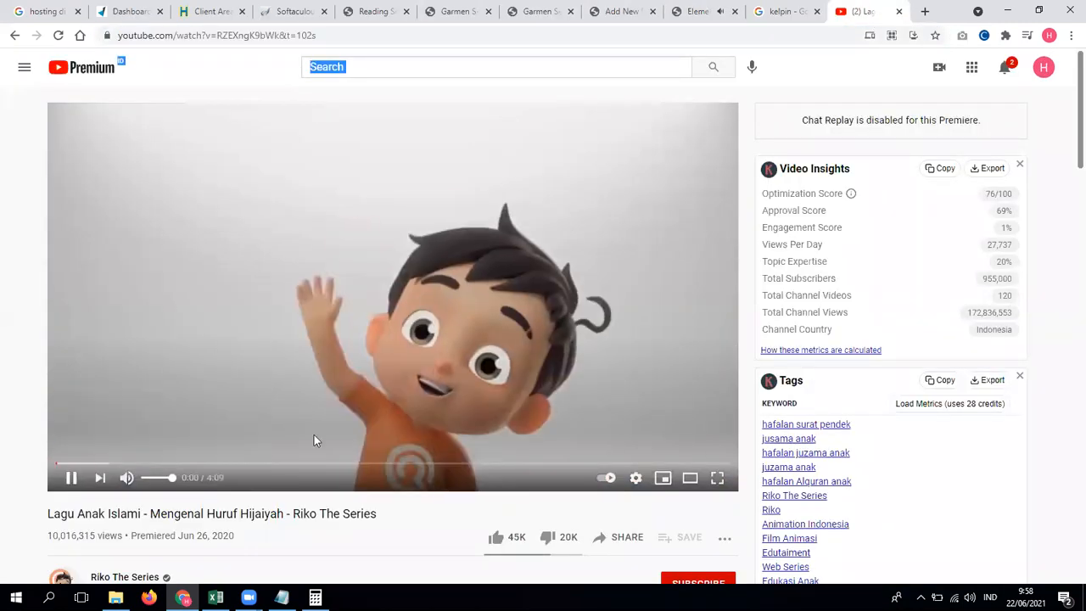
click(683, 9)
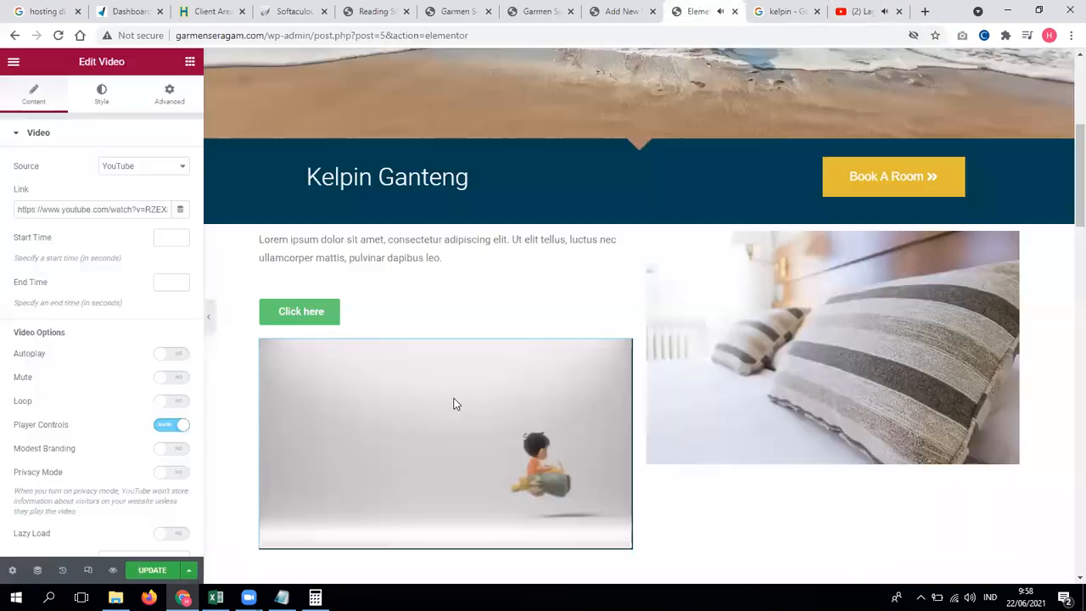
click(473, 495)
scroll(473, 494, down, 2)
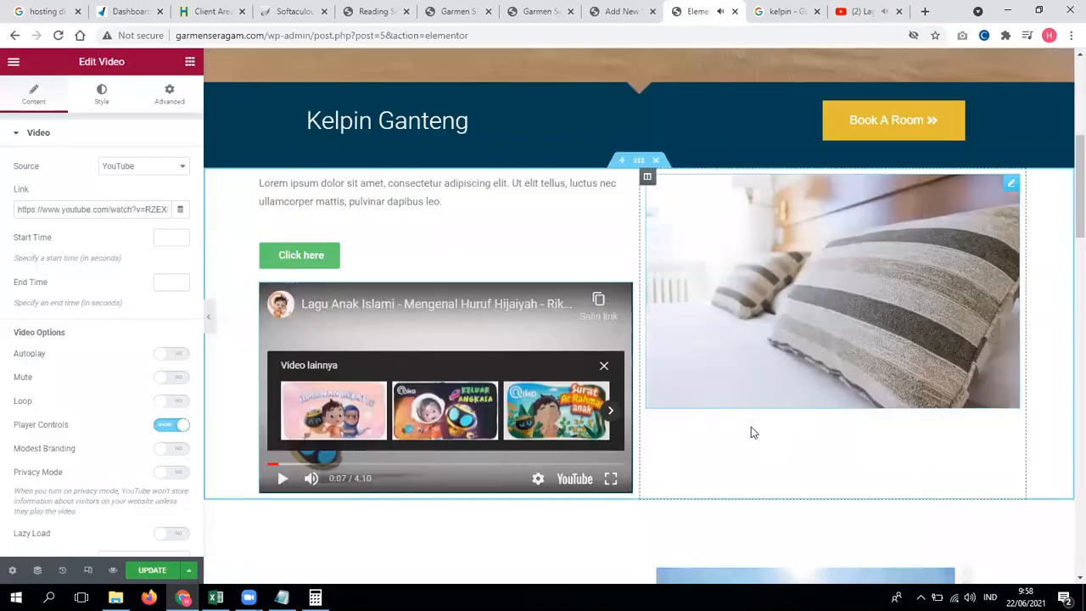
click(190, 62)
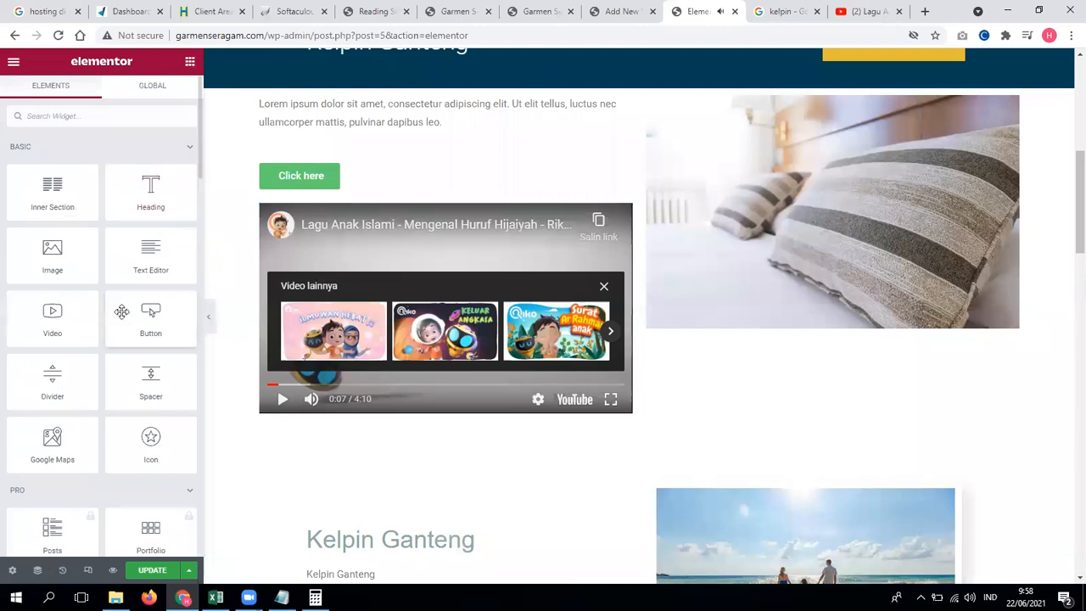
scroll(123, 318, down, 1)
Step: Place a Google Maps widget under the bedroom image, located at 'Klinik zam zam leuwikopo'
drag(372, 386, 825, 340)
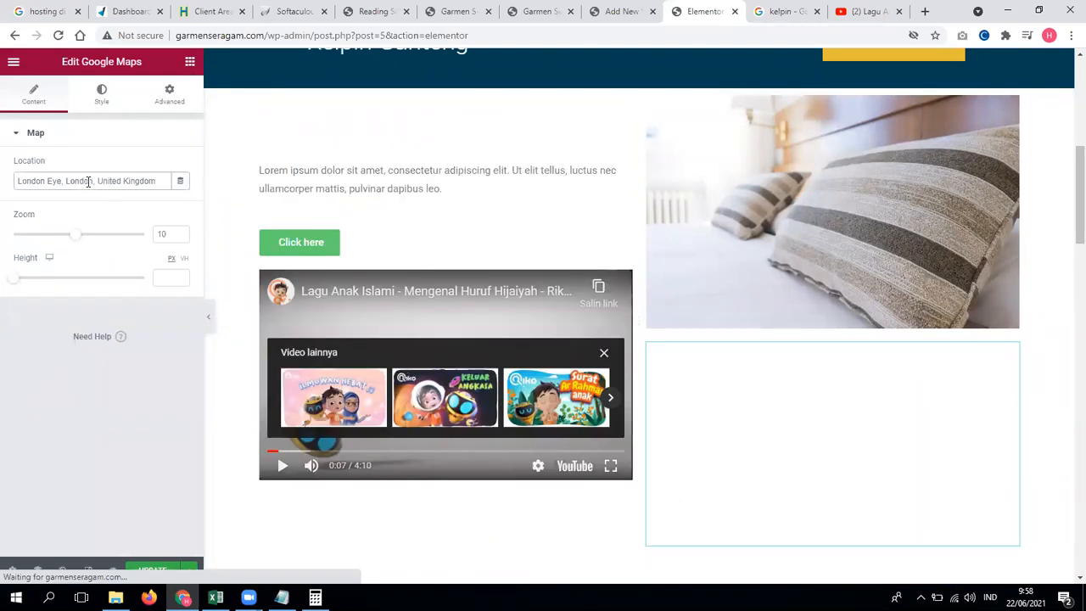
triple_click(88, 181)
text(Kl)
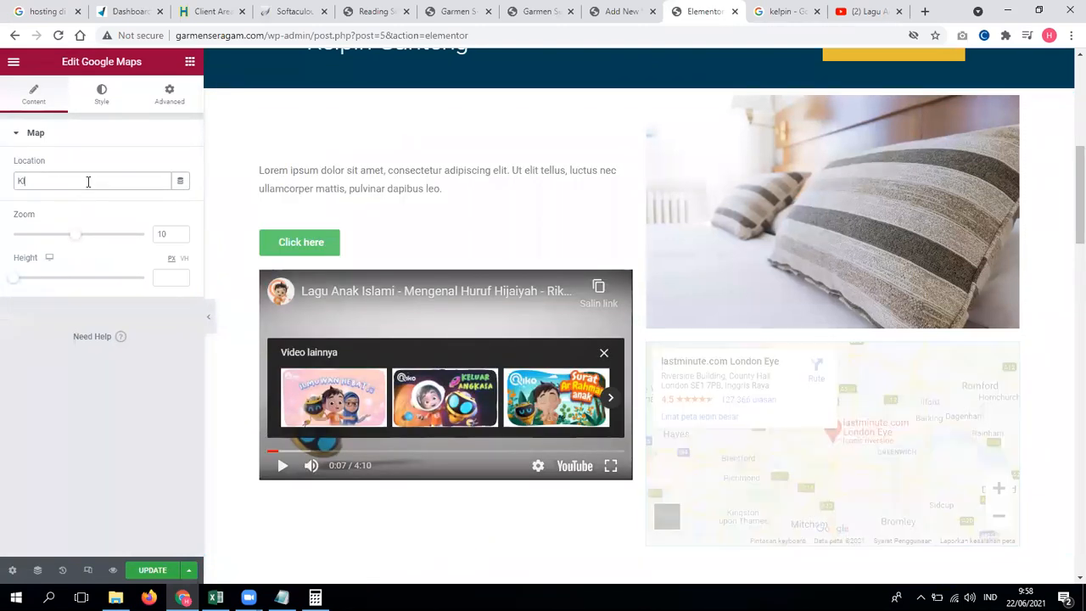
text(inik zam zam)
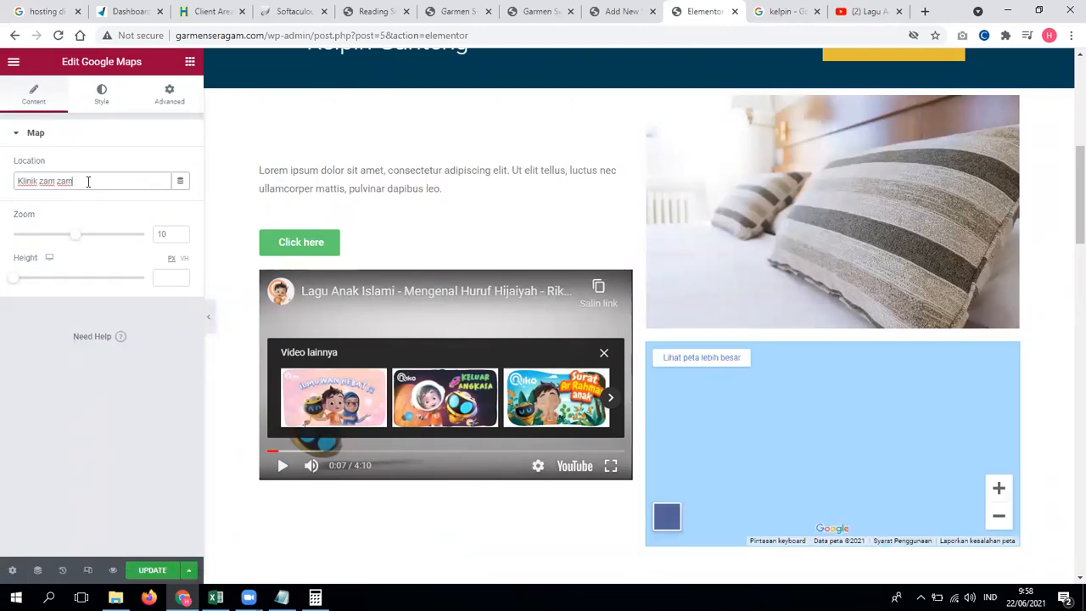
text( leuwikopo)
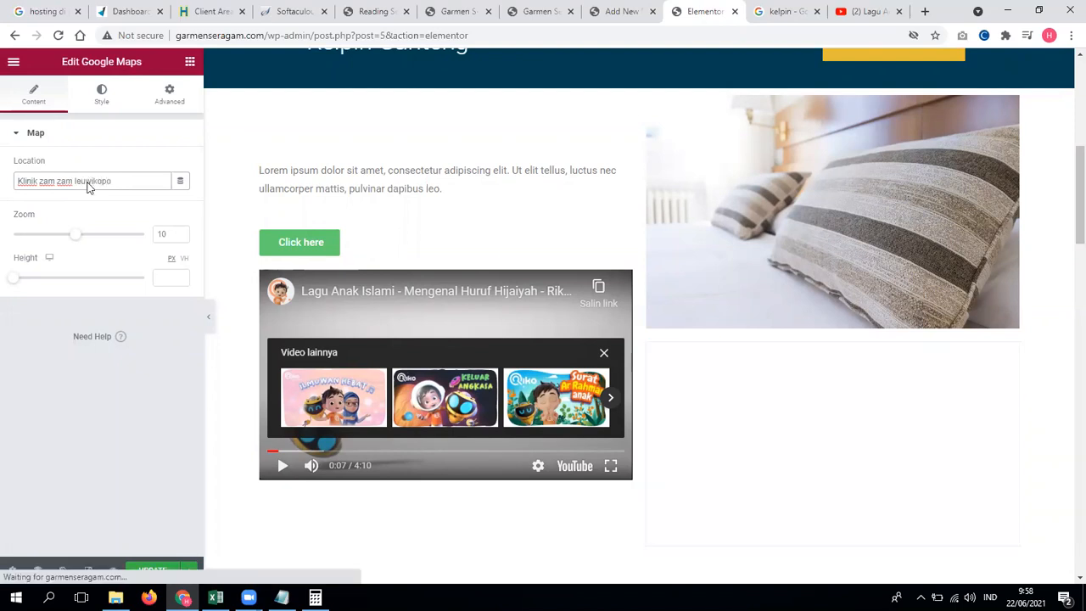
scroll(685, 344, down, 1)
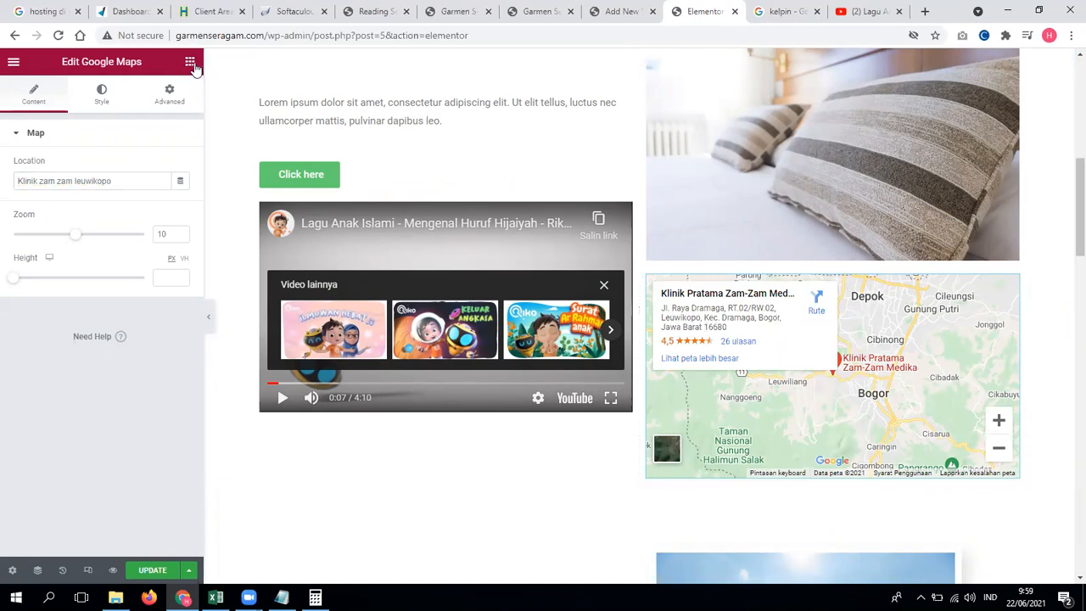
click(190, 62)
scroll(185, 331, down, 3)
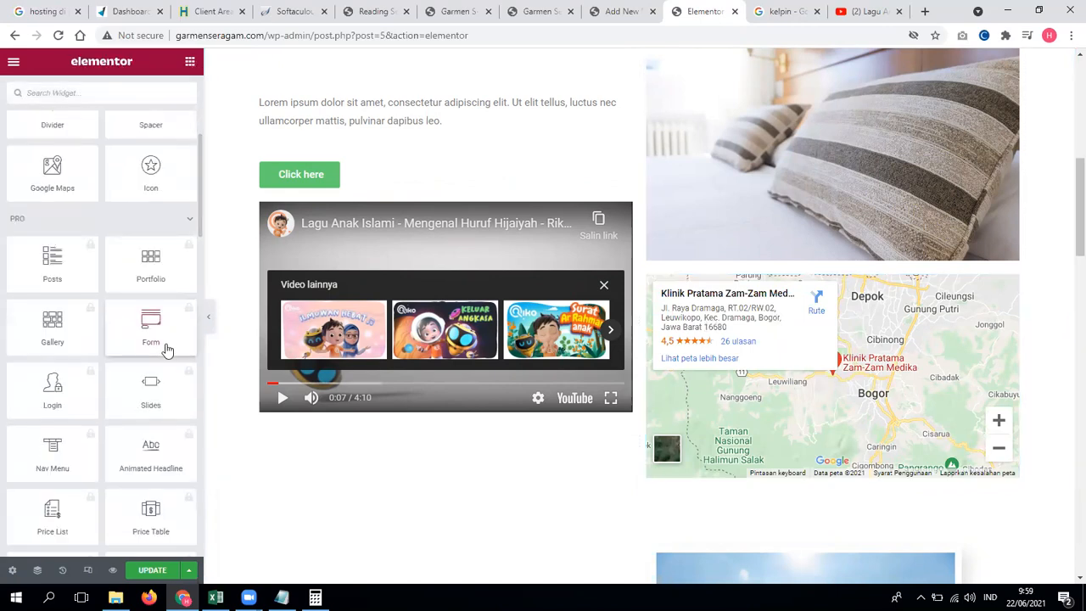
scroll(167, 350, down, 2)
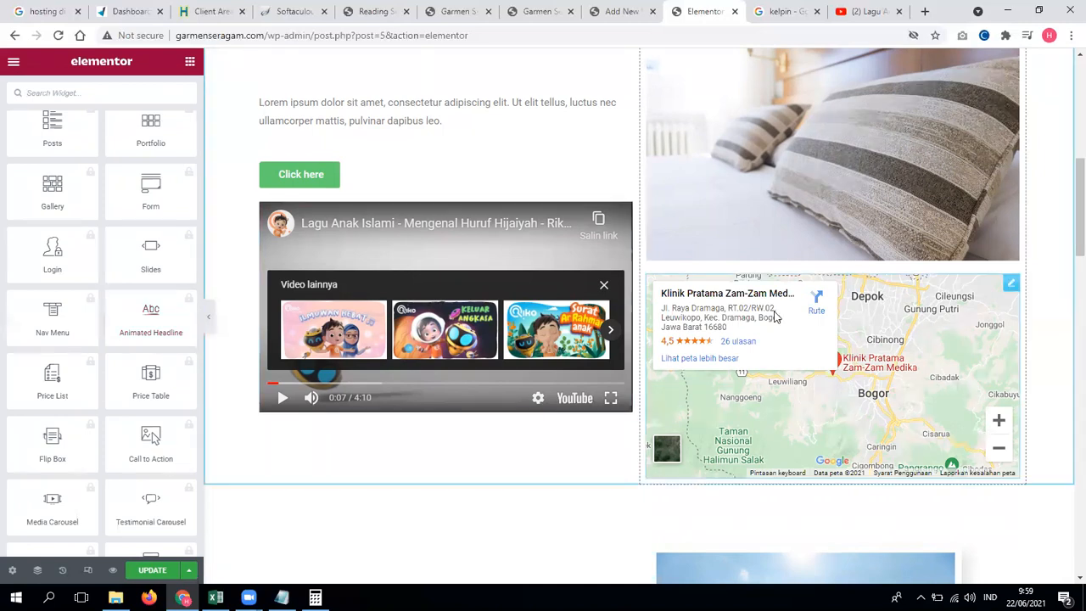
click(1010, 284)
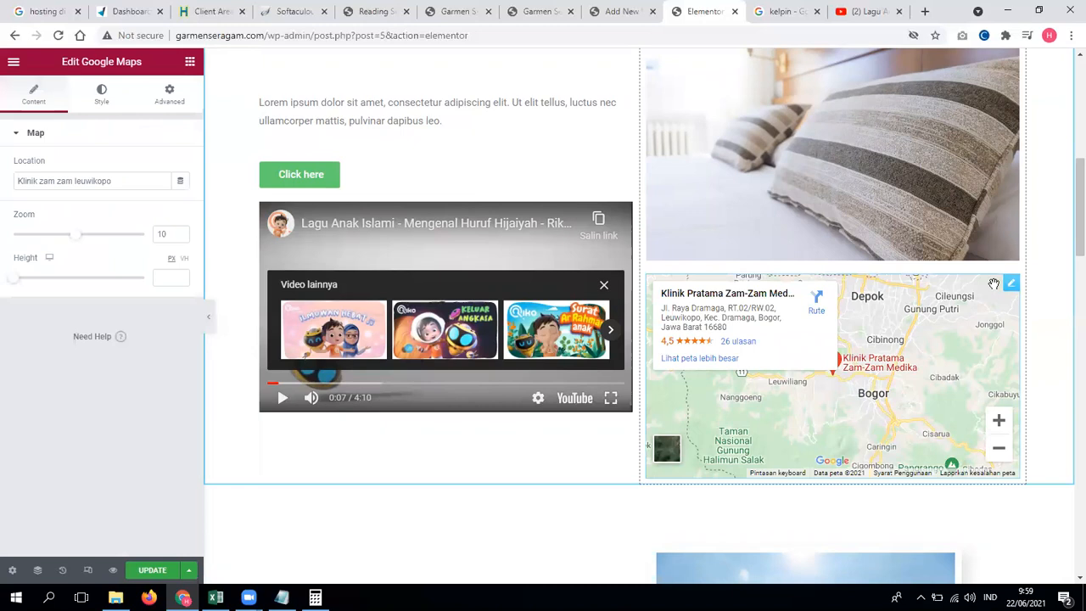
Step: Delete the Google Maps widget and the embedded YouTube video widget
right_click(1015, 289)
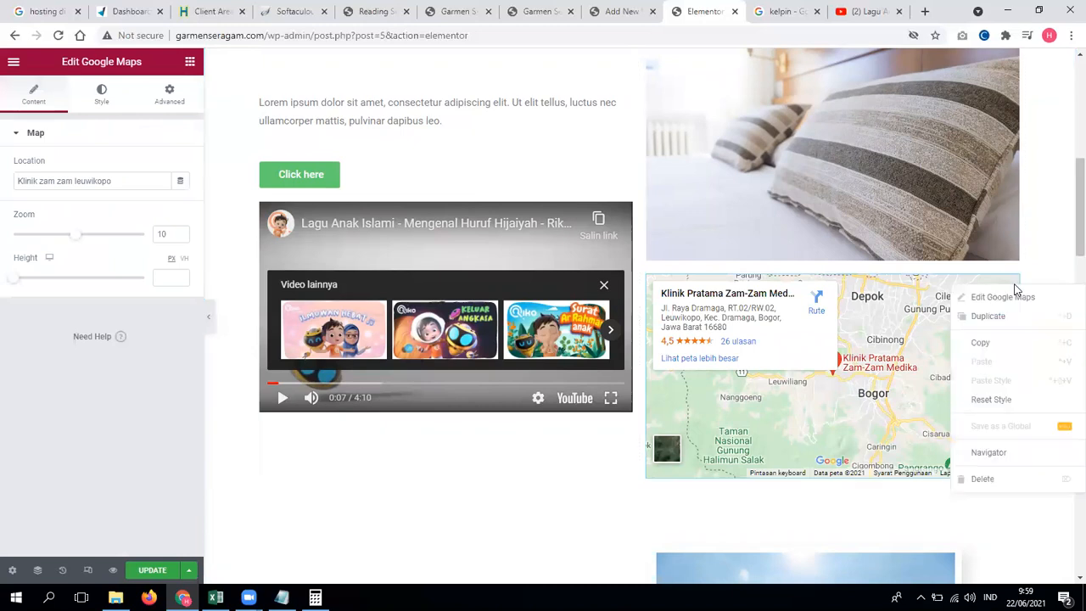
click(994, 481)
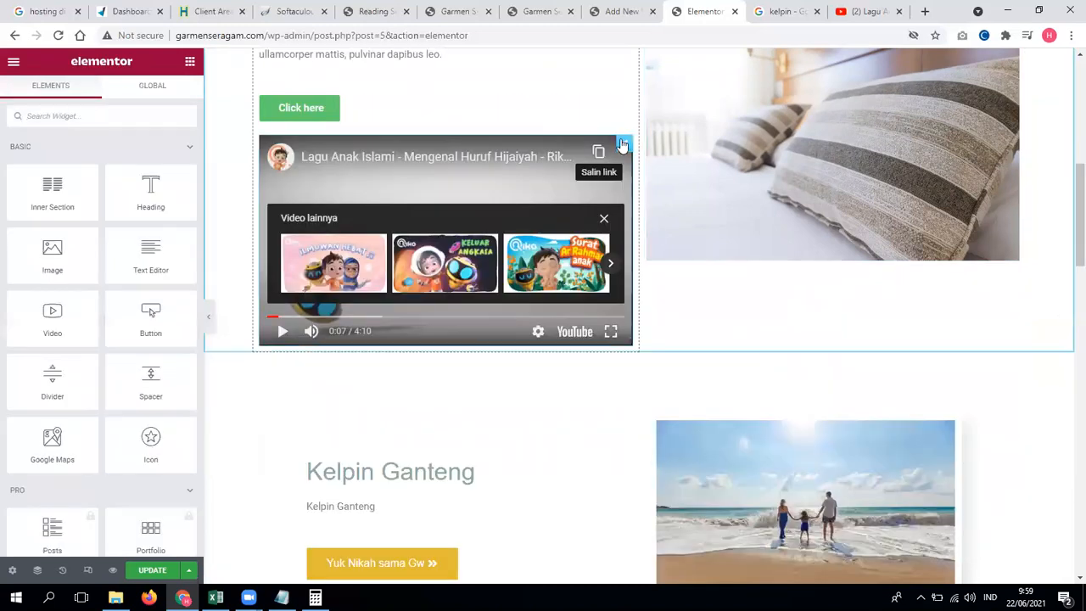
right_click(626, 141)
click(673, 333)
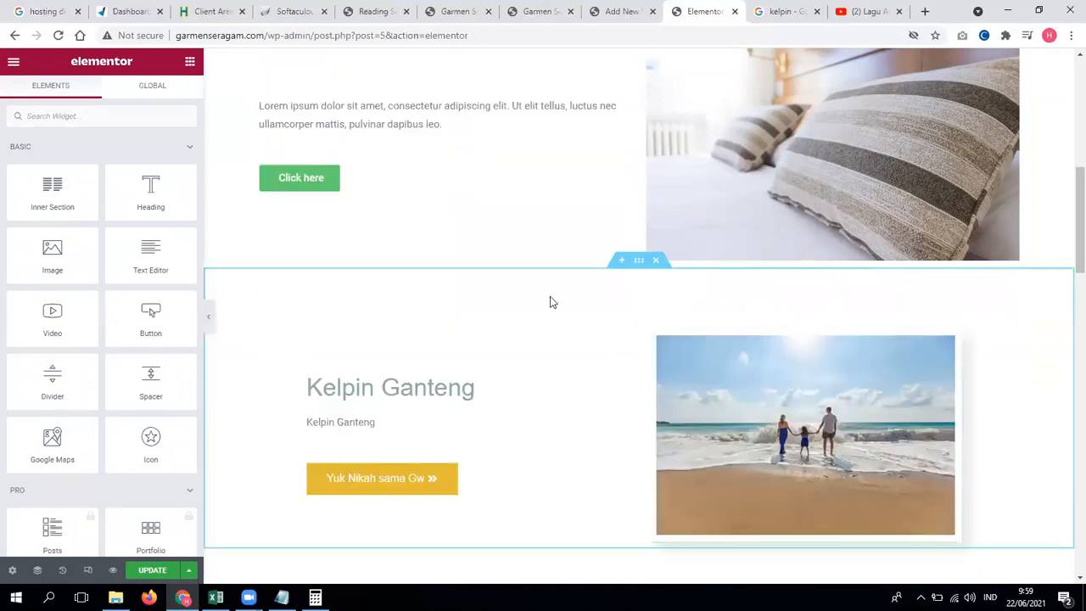
scroll(551, 300, up, 5)
drag(1067, 200, 1034, 105)
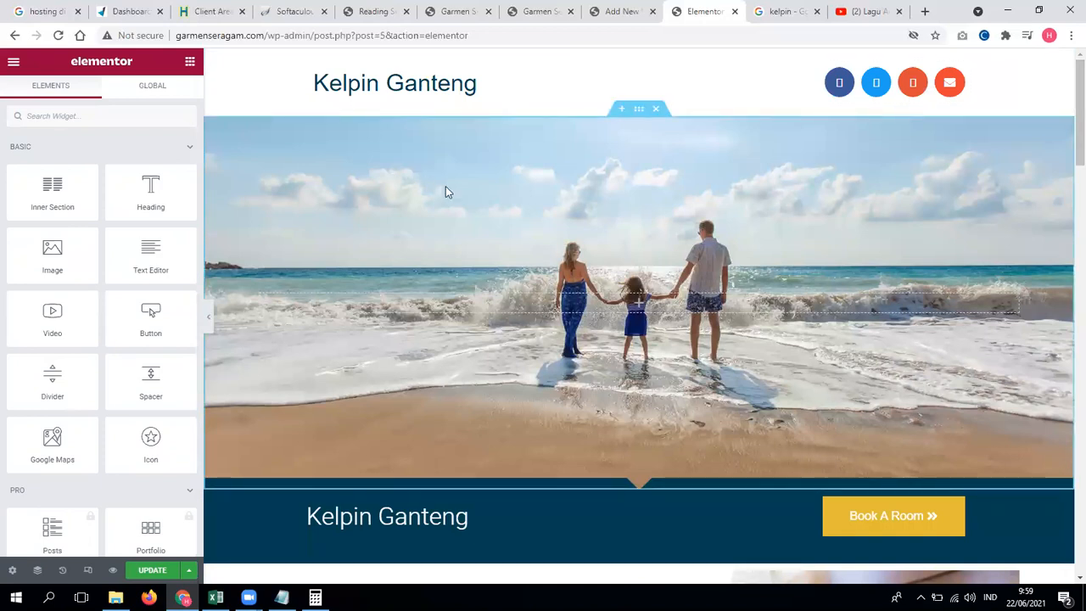
scroll(1067, 484, down, 2)
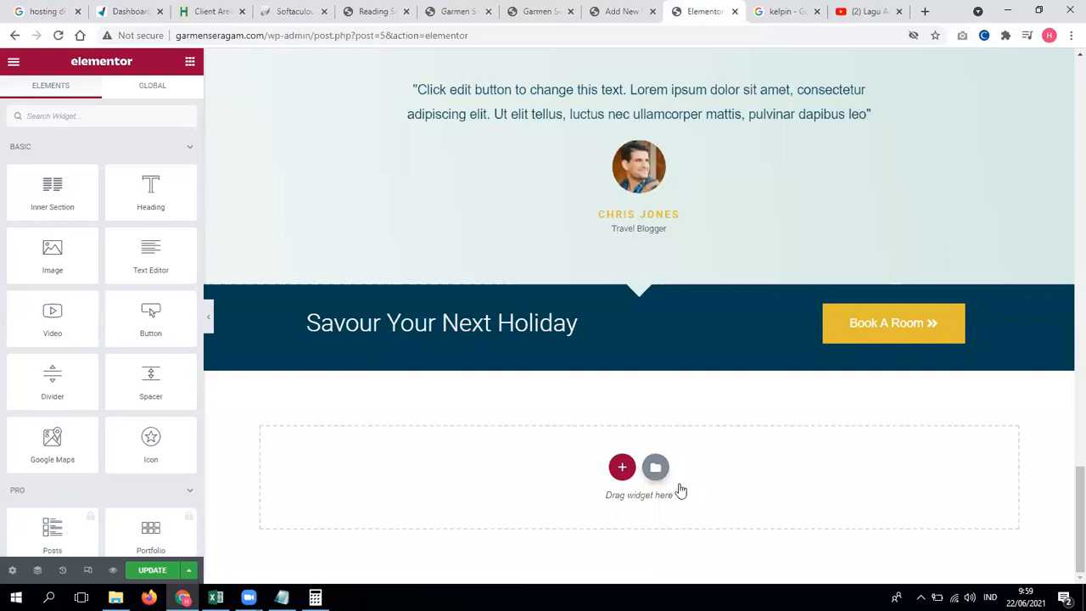
Step: Browse the Pages templates in Elementor's Library, then open a new browser tab
click(655, 466)
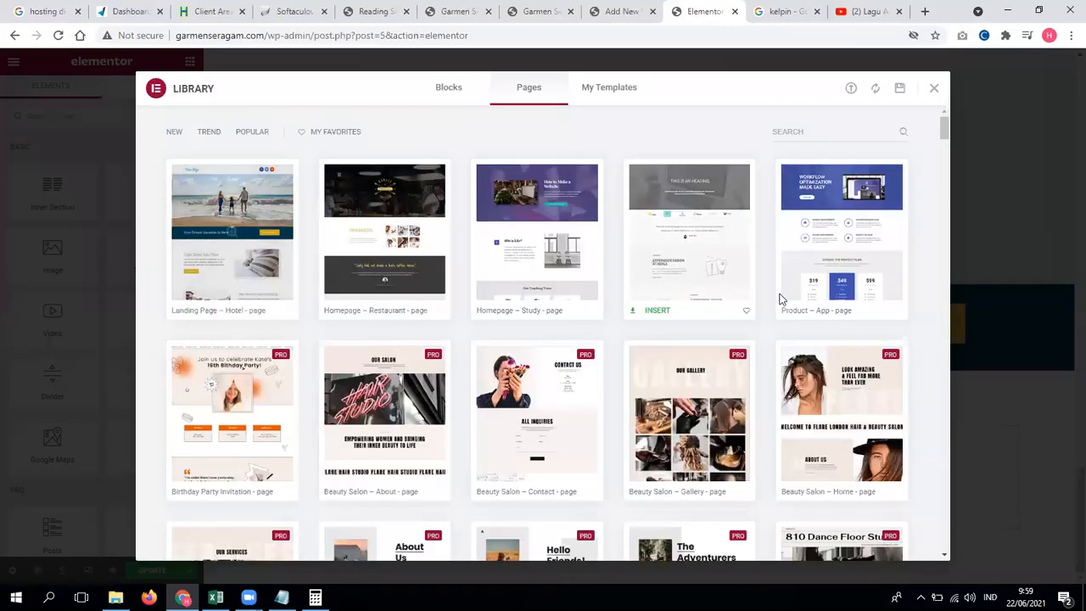
scroll(722, 396, down, 2)
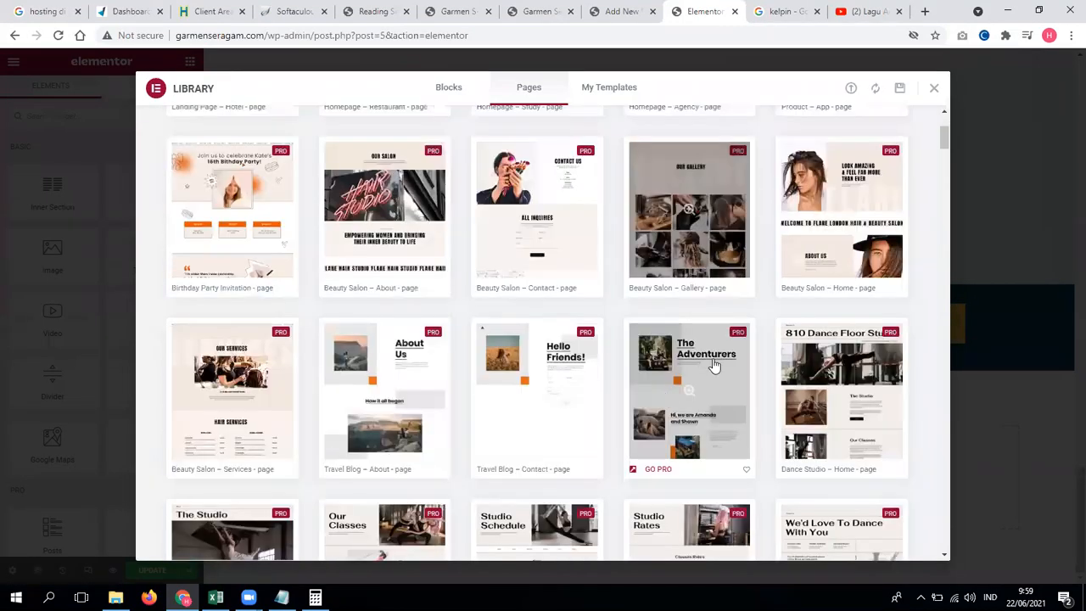
drag(944, 142, 991, 416)
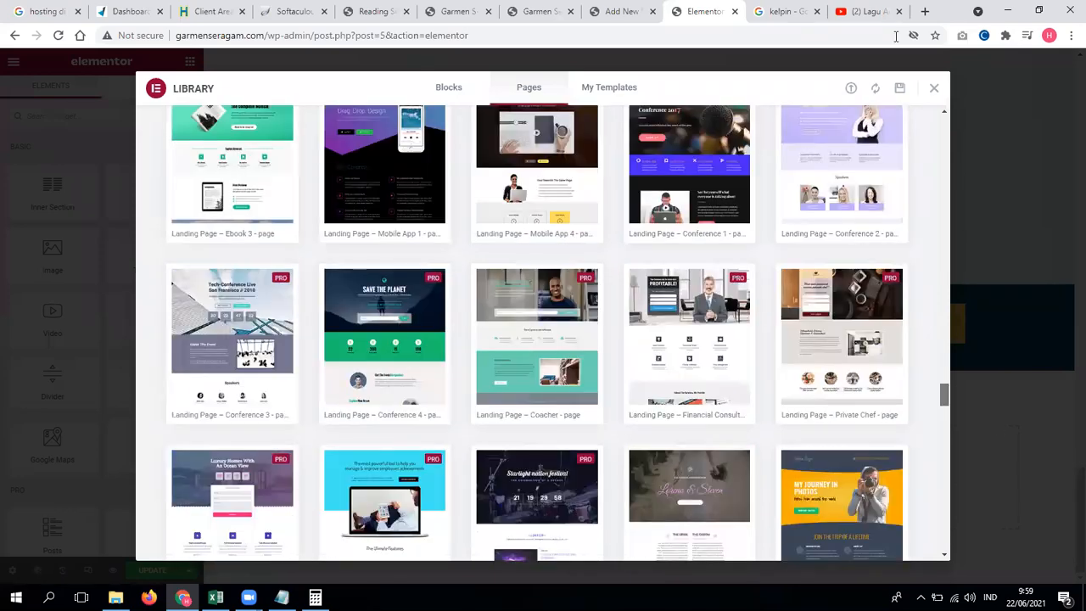
click(925, 12)
Step: Search Google for 'temllate elementor', scan the results, and return to the Elementor editor
click(675, 37)
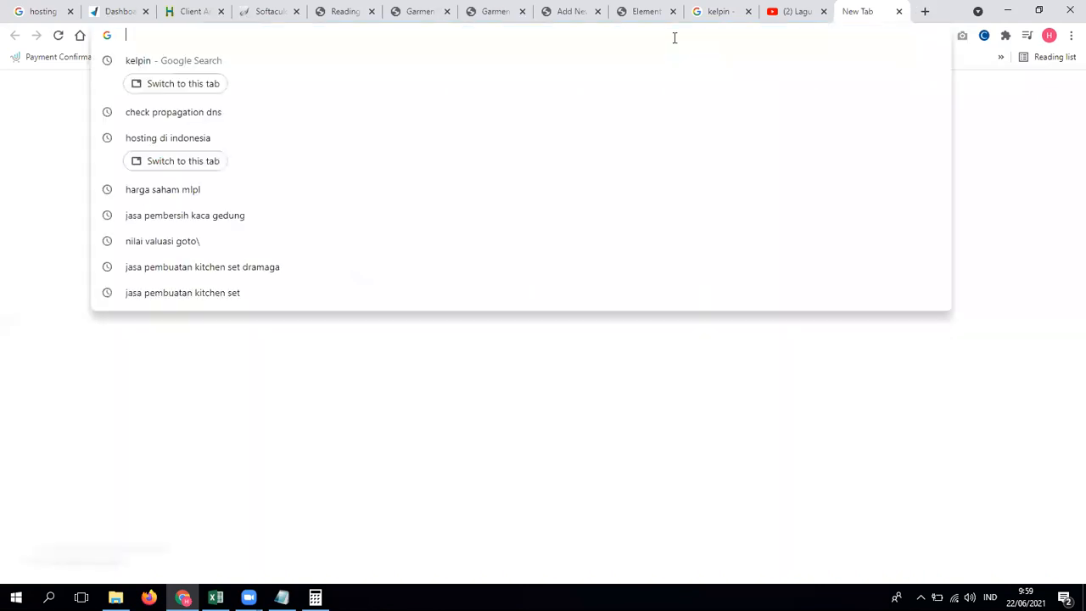
text(te)
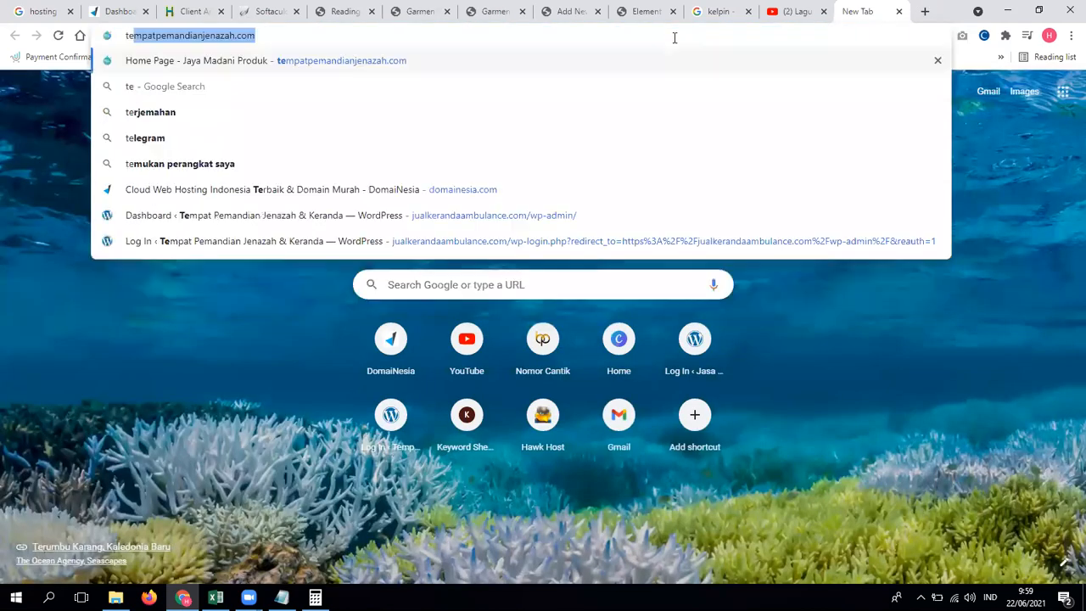
text(mll)
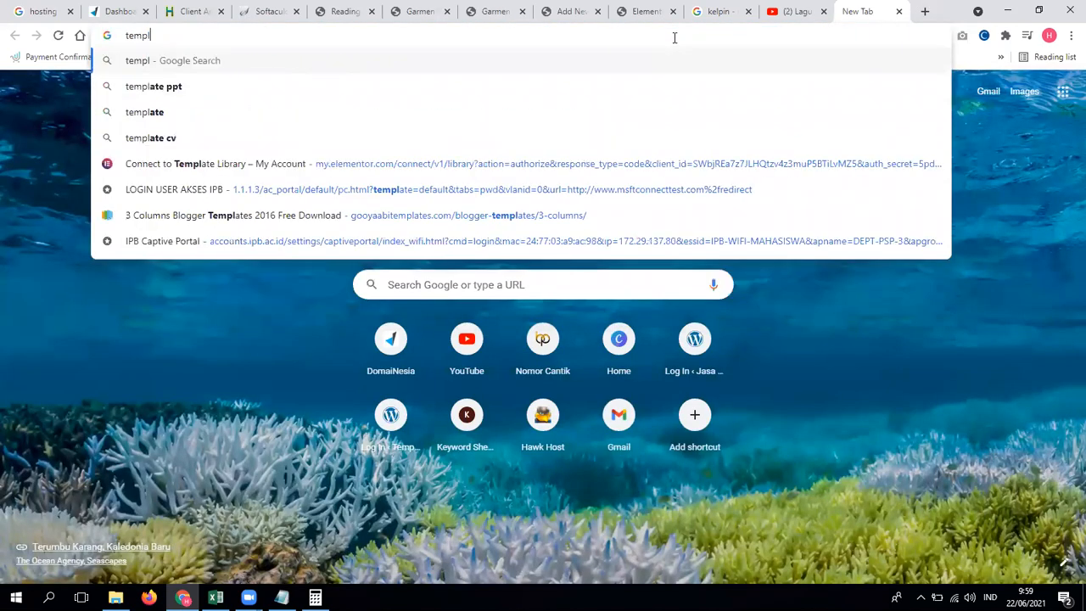
text(ate elementor)
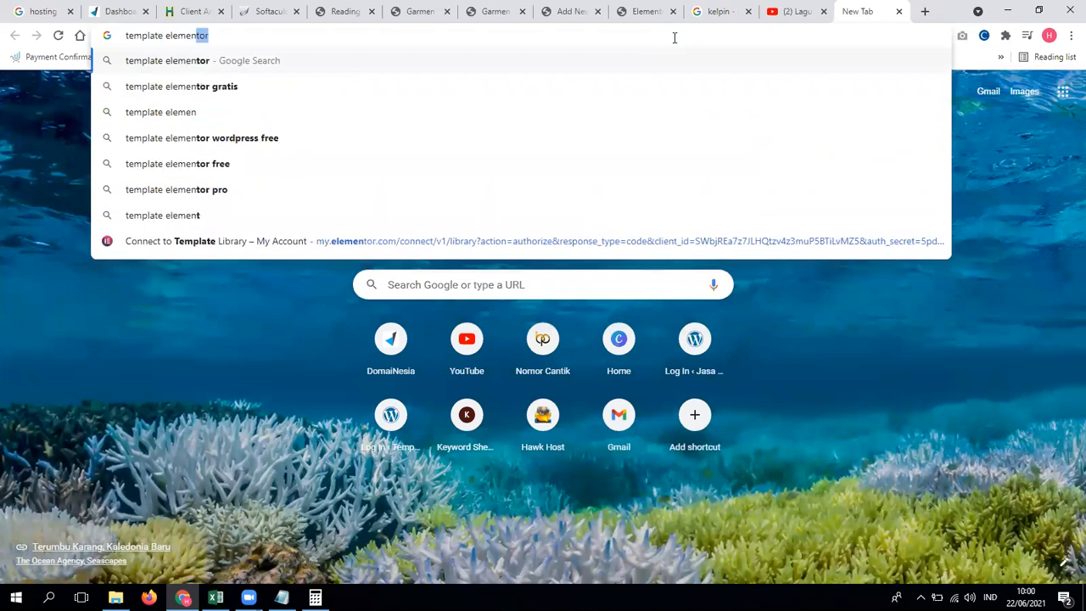
key(Return)
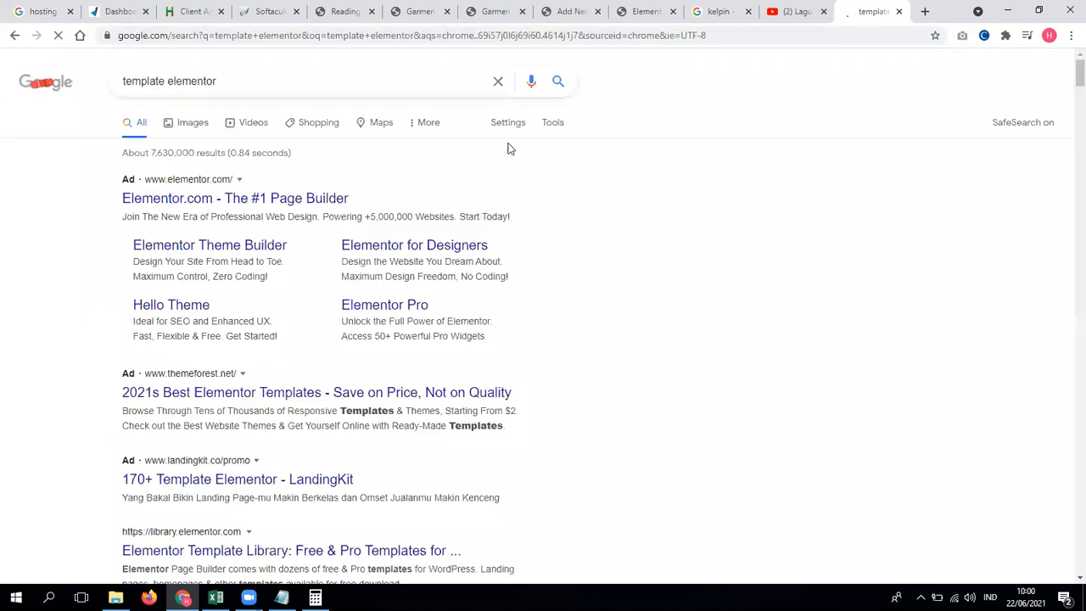
scroll(509, 148, down, 3)
scroll(285, 276, down, 4)
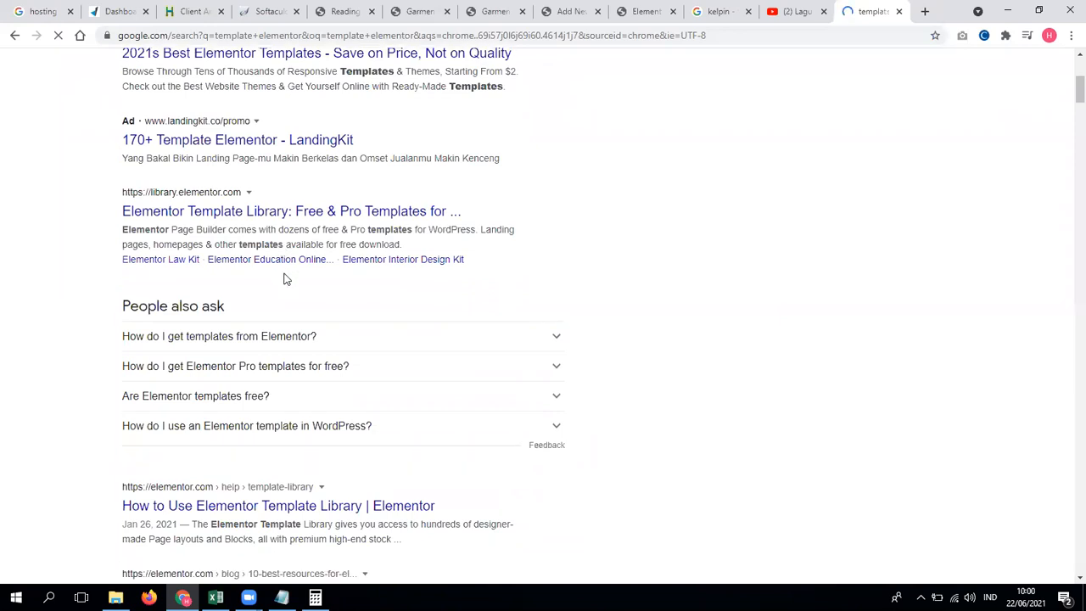
scroll(51, 243, down, 1)
scroll(51, 243, up, 3)
click(544, 9)
click(630, 9)
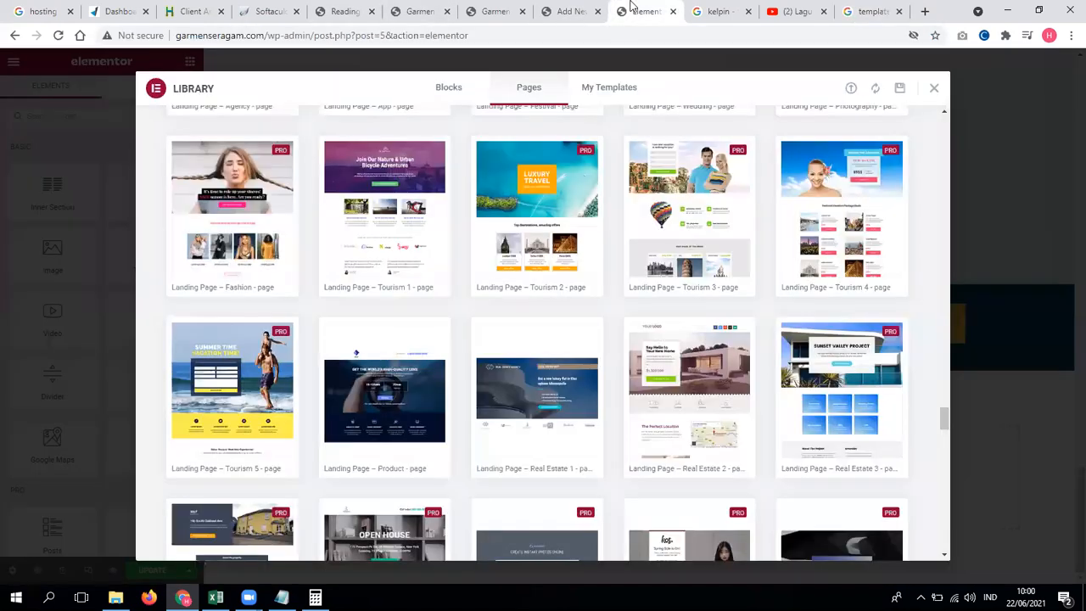